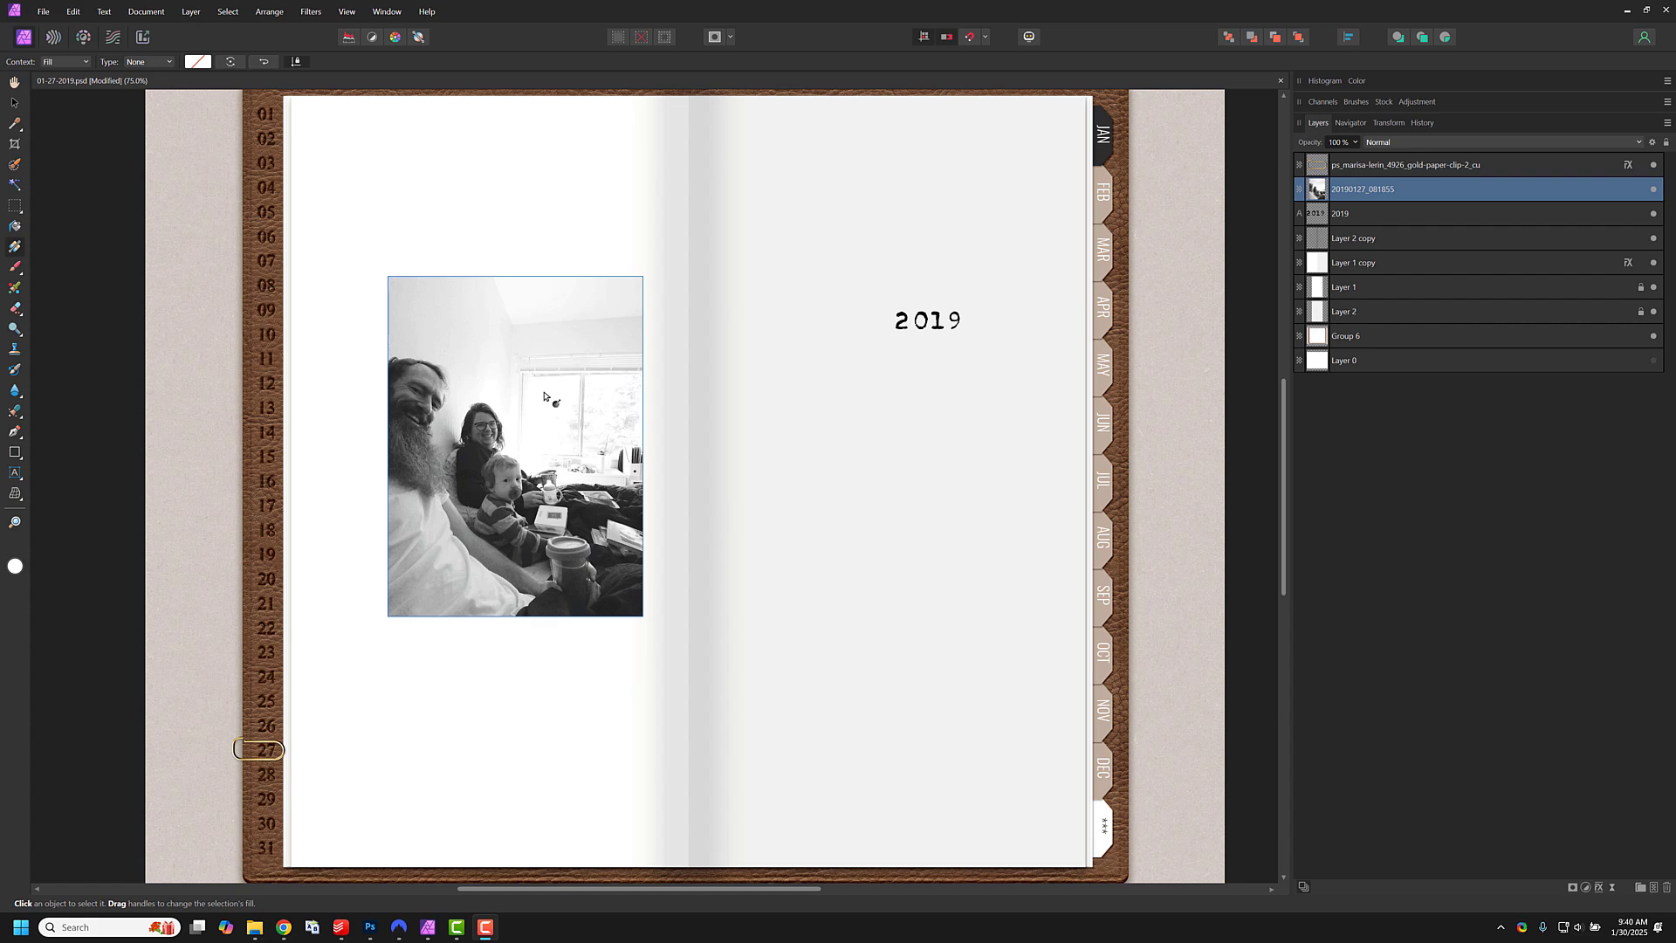
Step: Move the black-and-white photo slightly higher on the journal's left page
click(15, 102)
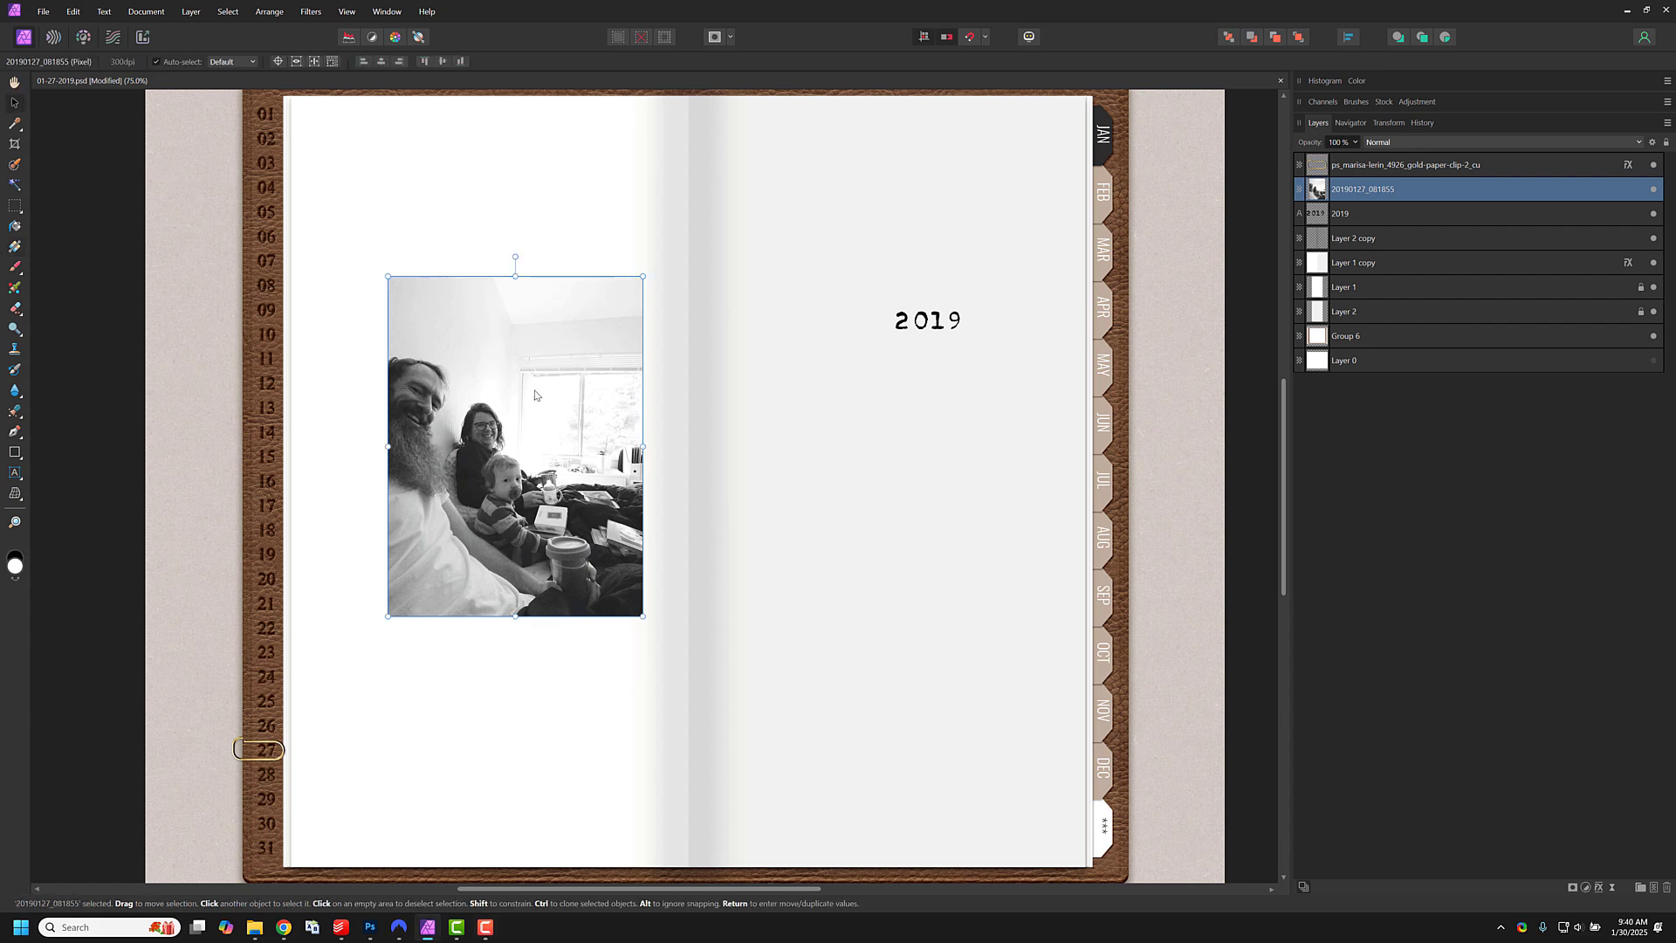
drag(535, 394, 535, 364)
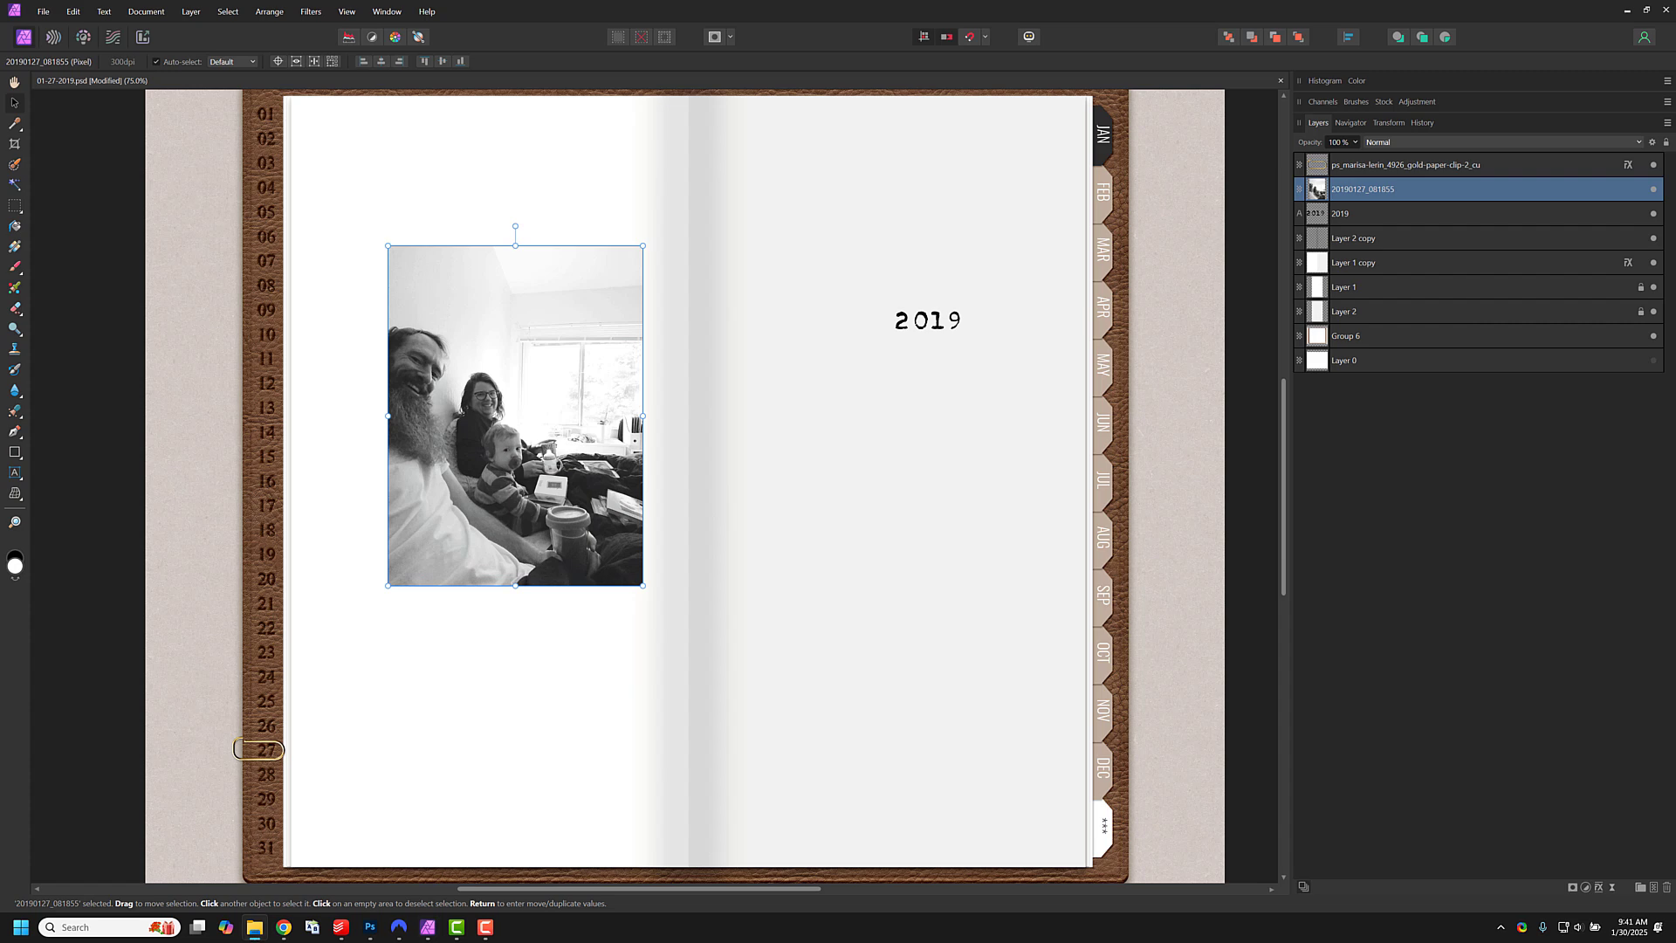
Step: Preview bundle.jpg from the billie-cc13-papers folder to examine the paper kit, then put the folder aside
drag(0, 185, 721, 153)
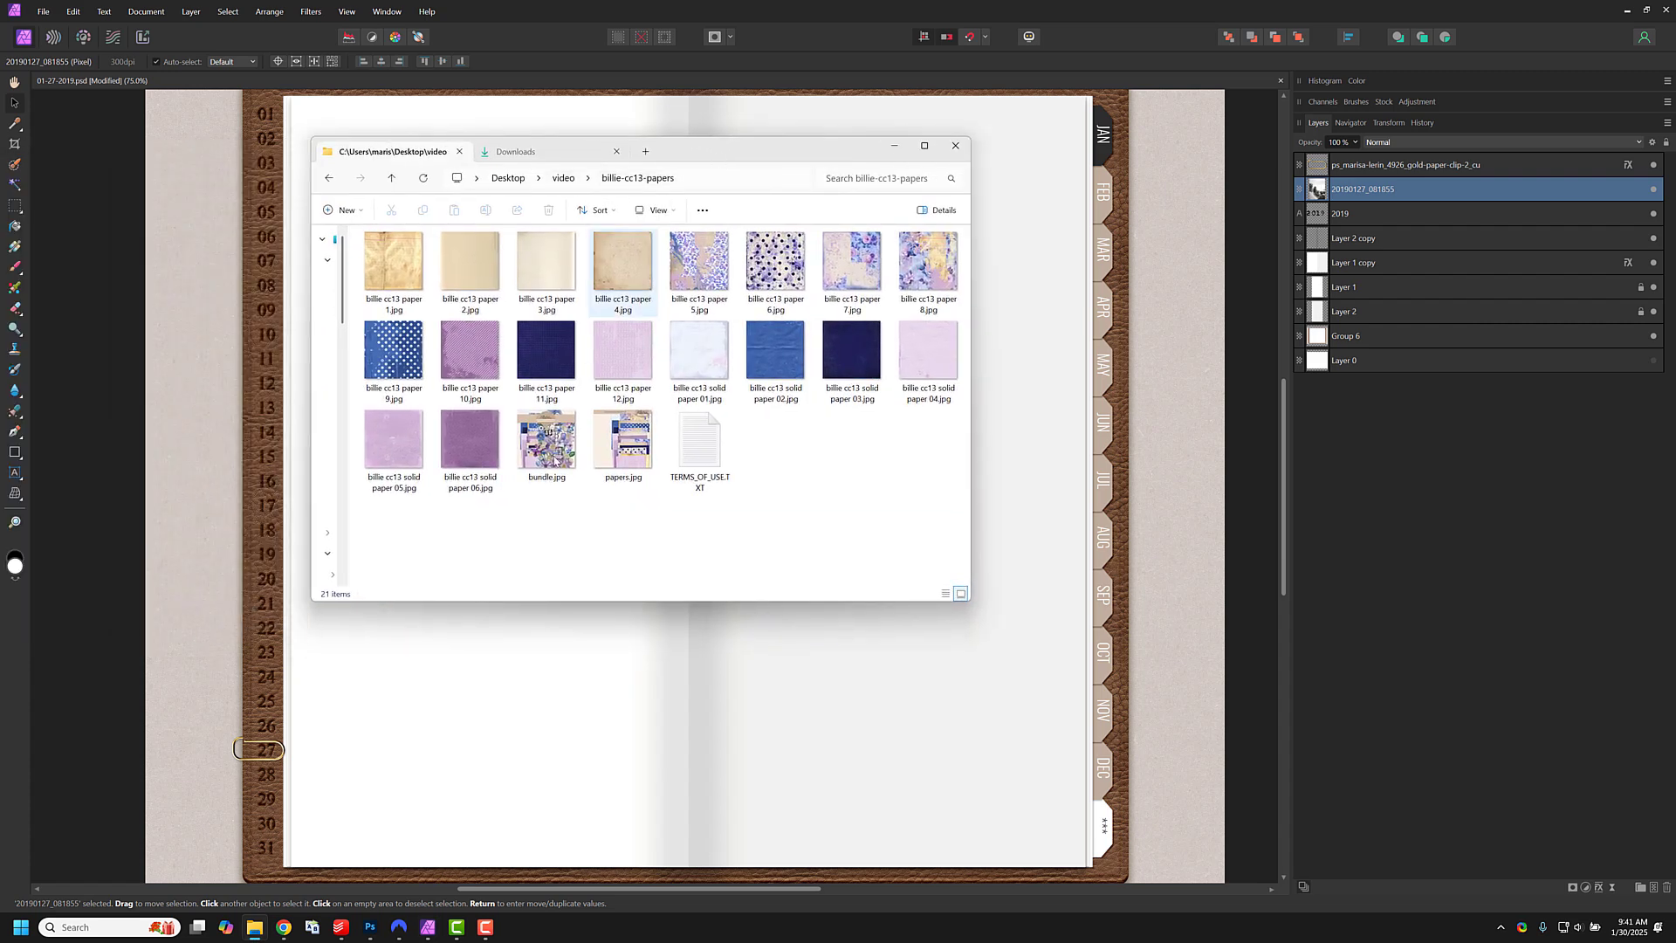
double_click(549, 465)
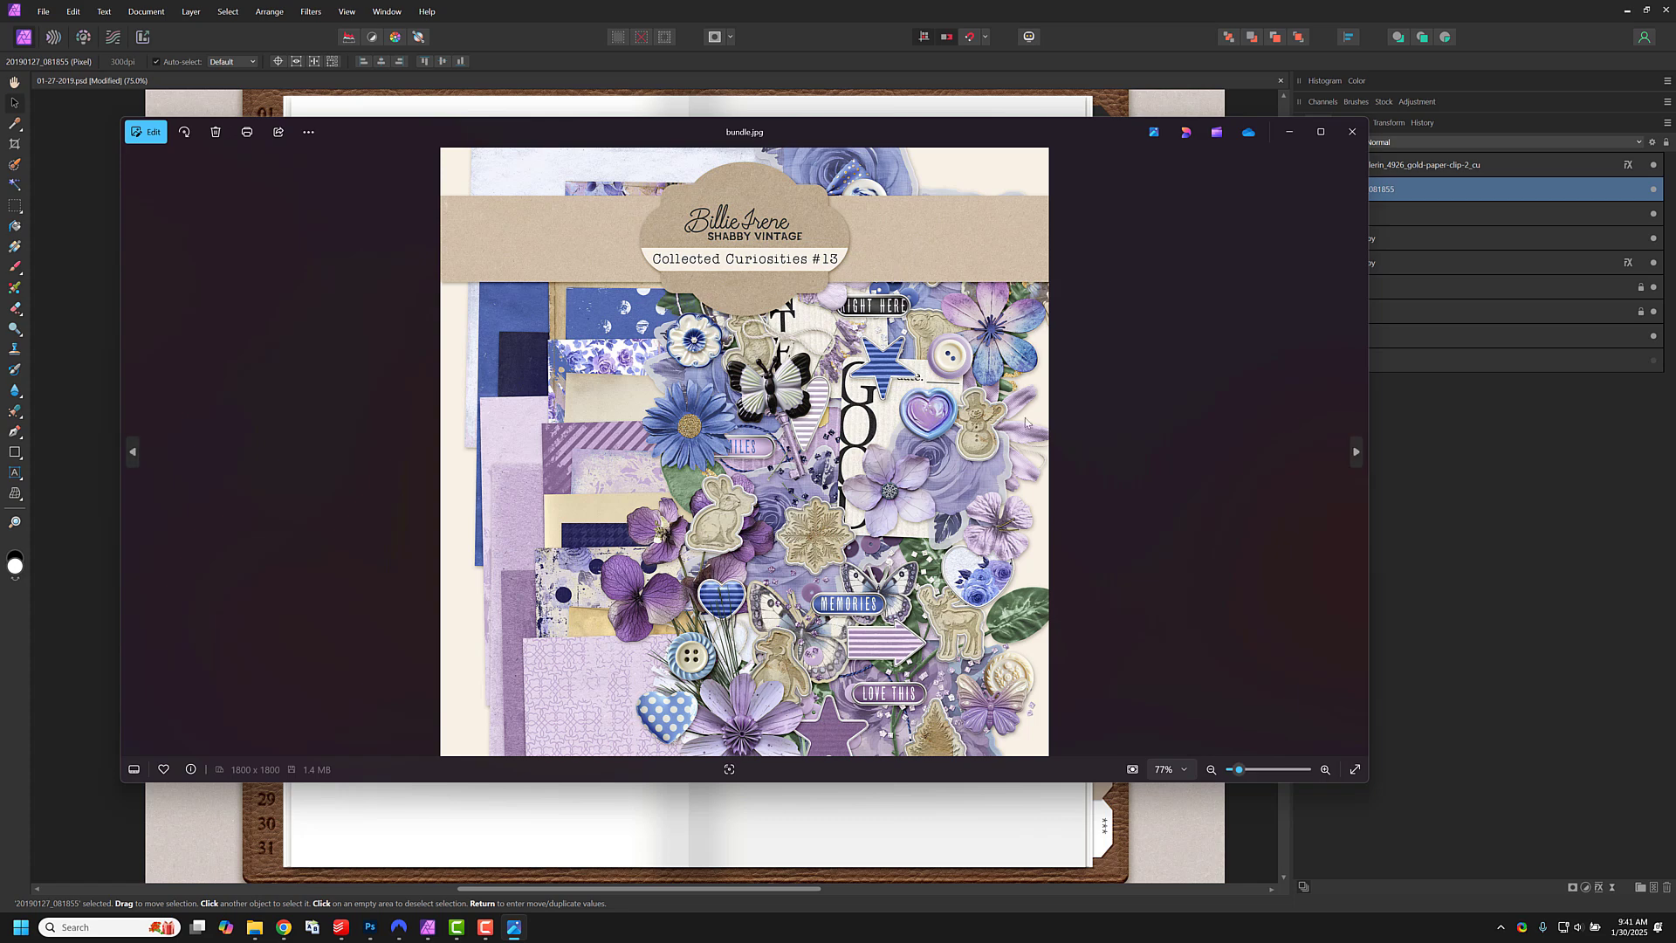
click(1353, 134)
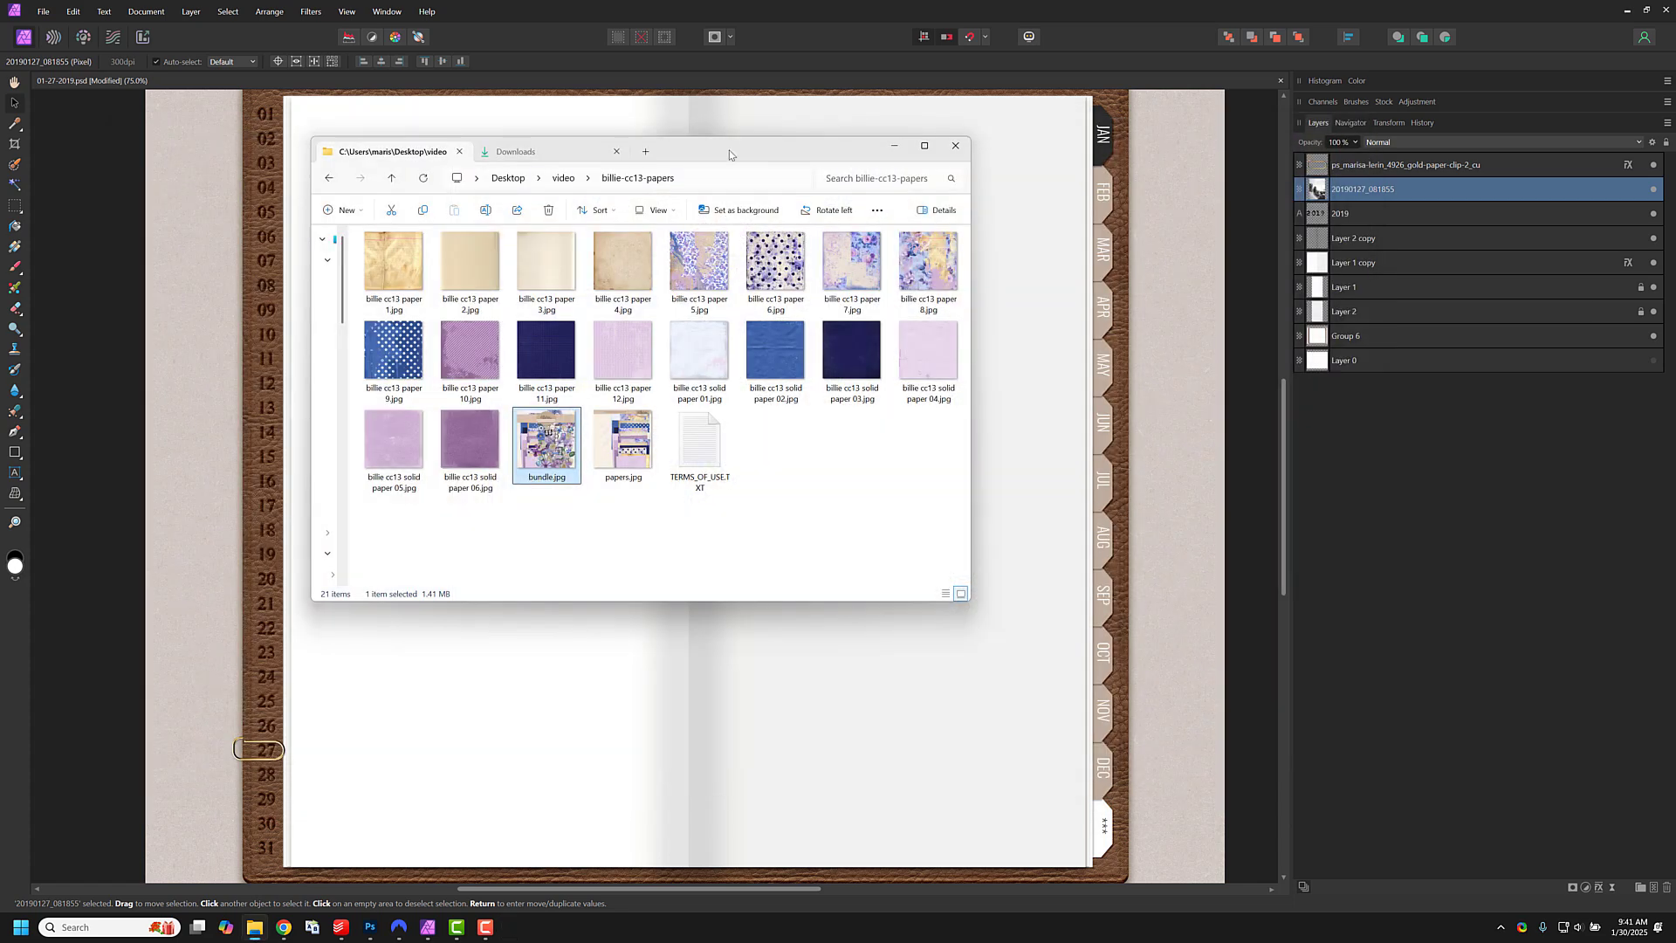
drag(718, 159, 0, 210)
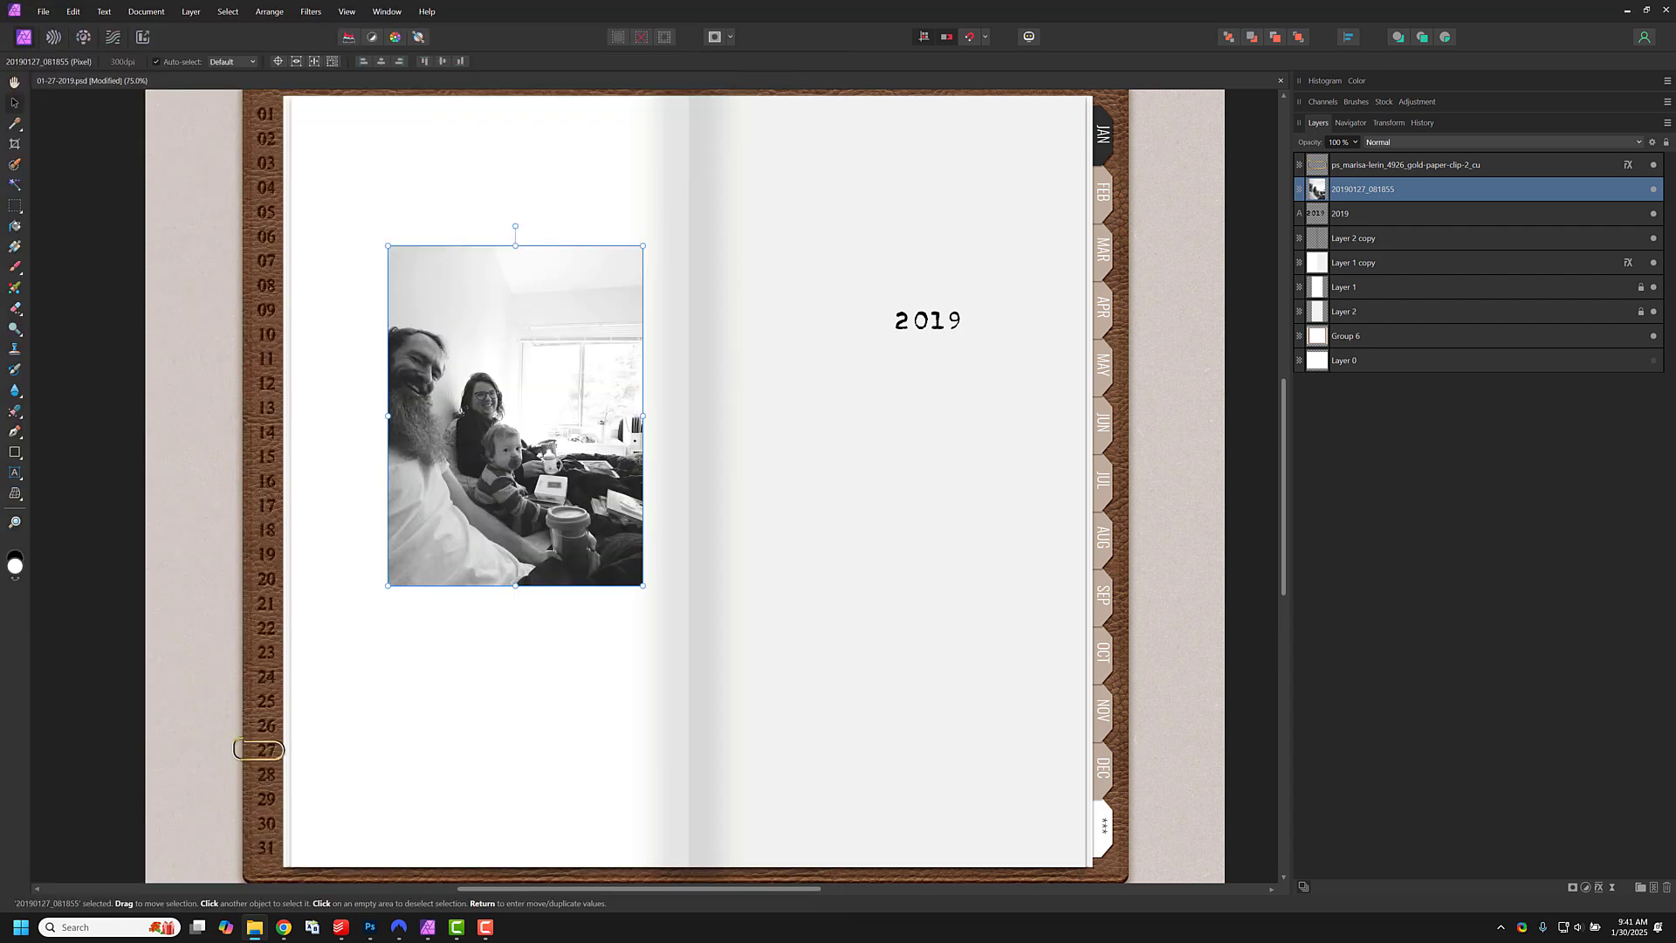
Step: Hide Layer 1, Layer 2 and Layer 2 copy to remove the shading over the journal pages
click(1351, 290)
click(1654, 288)
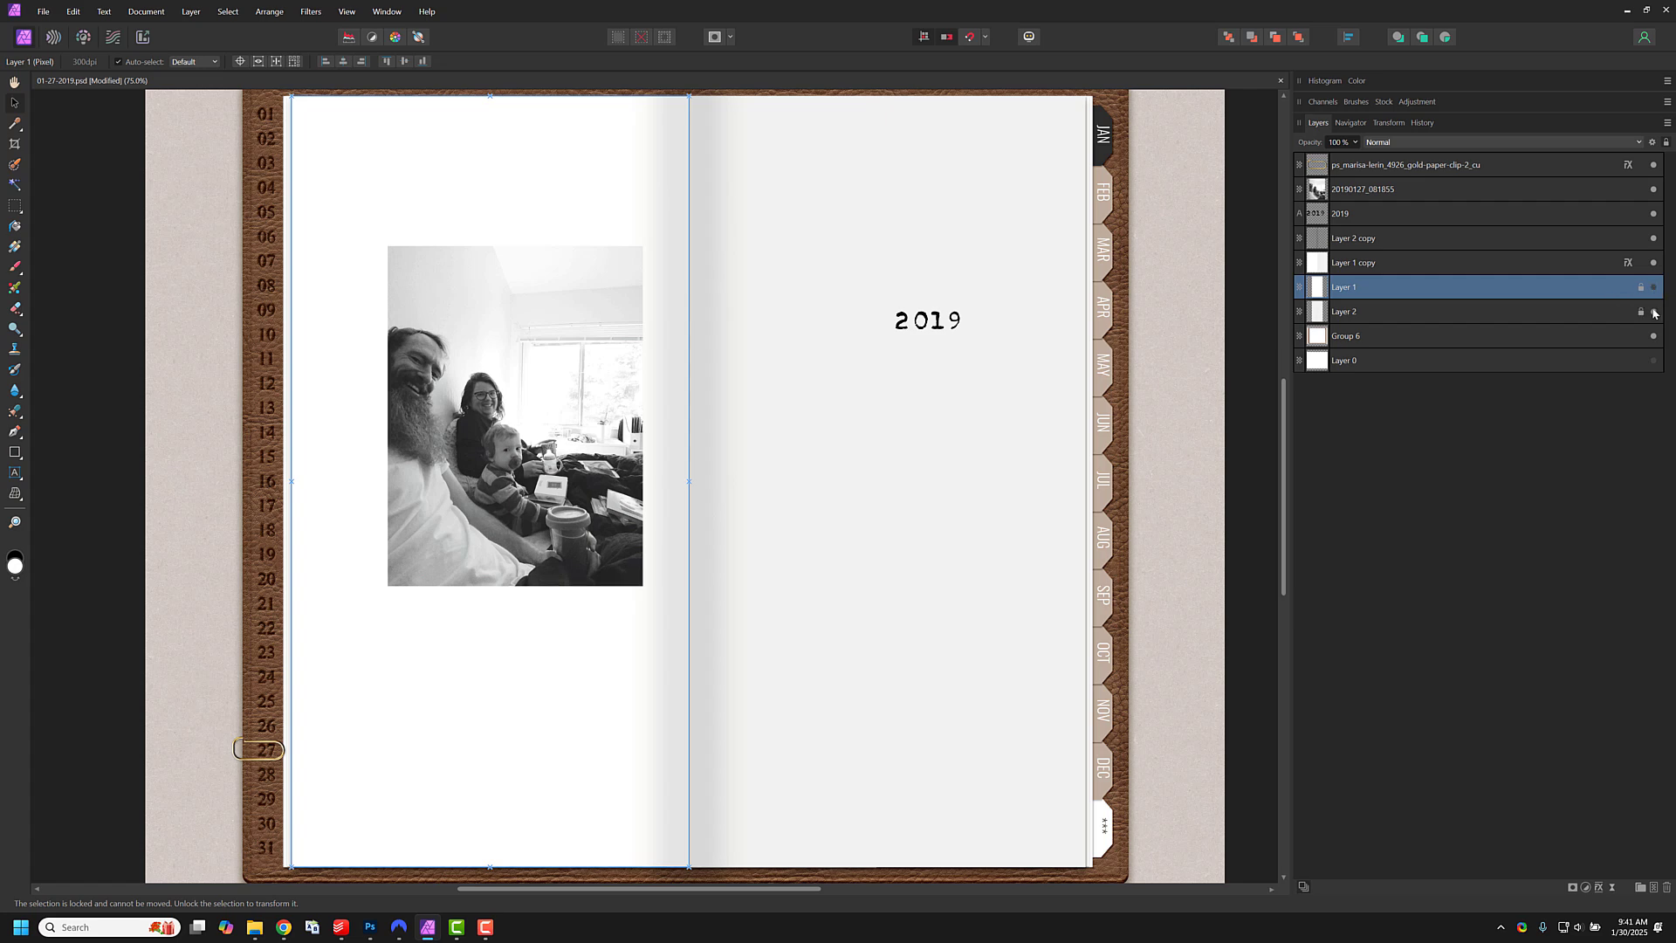
click(1655, 312)
click(1654, 240)
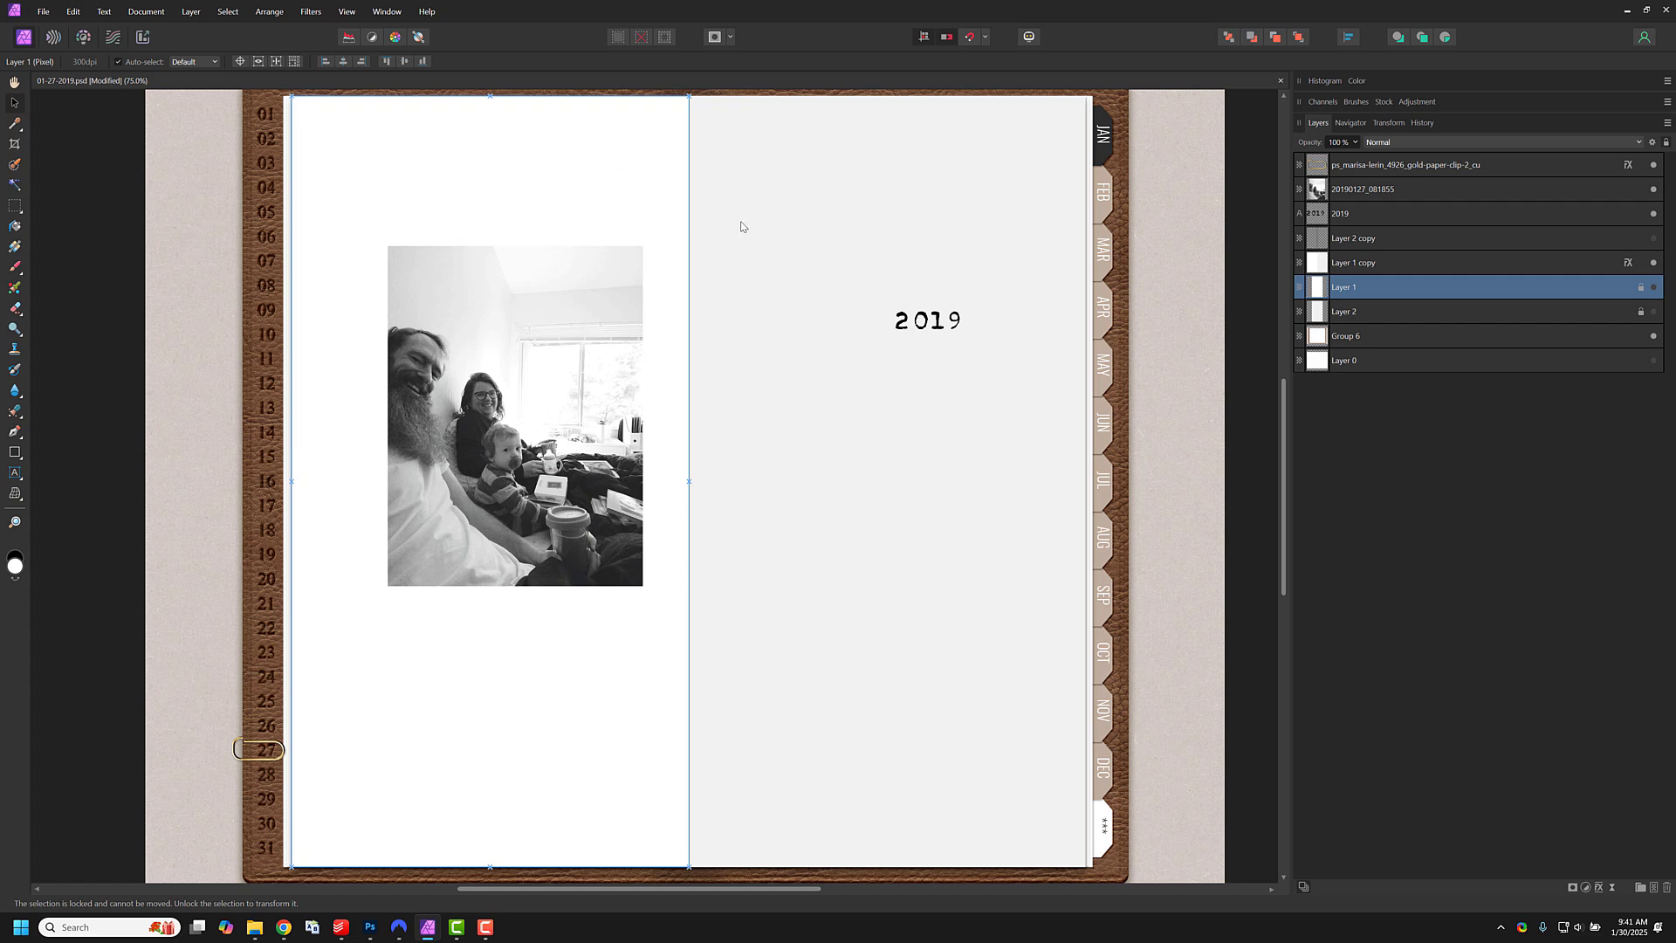
Step: Place "billie cc13 paper 3" directly above Layer 1 copy and clip it inside that layer
click(1387, 265)
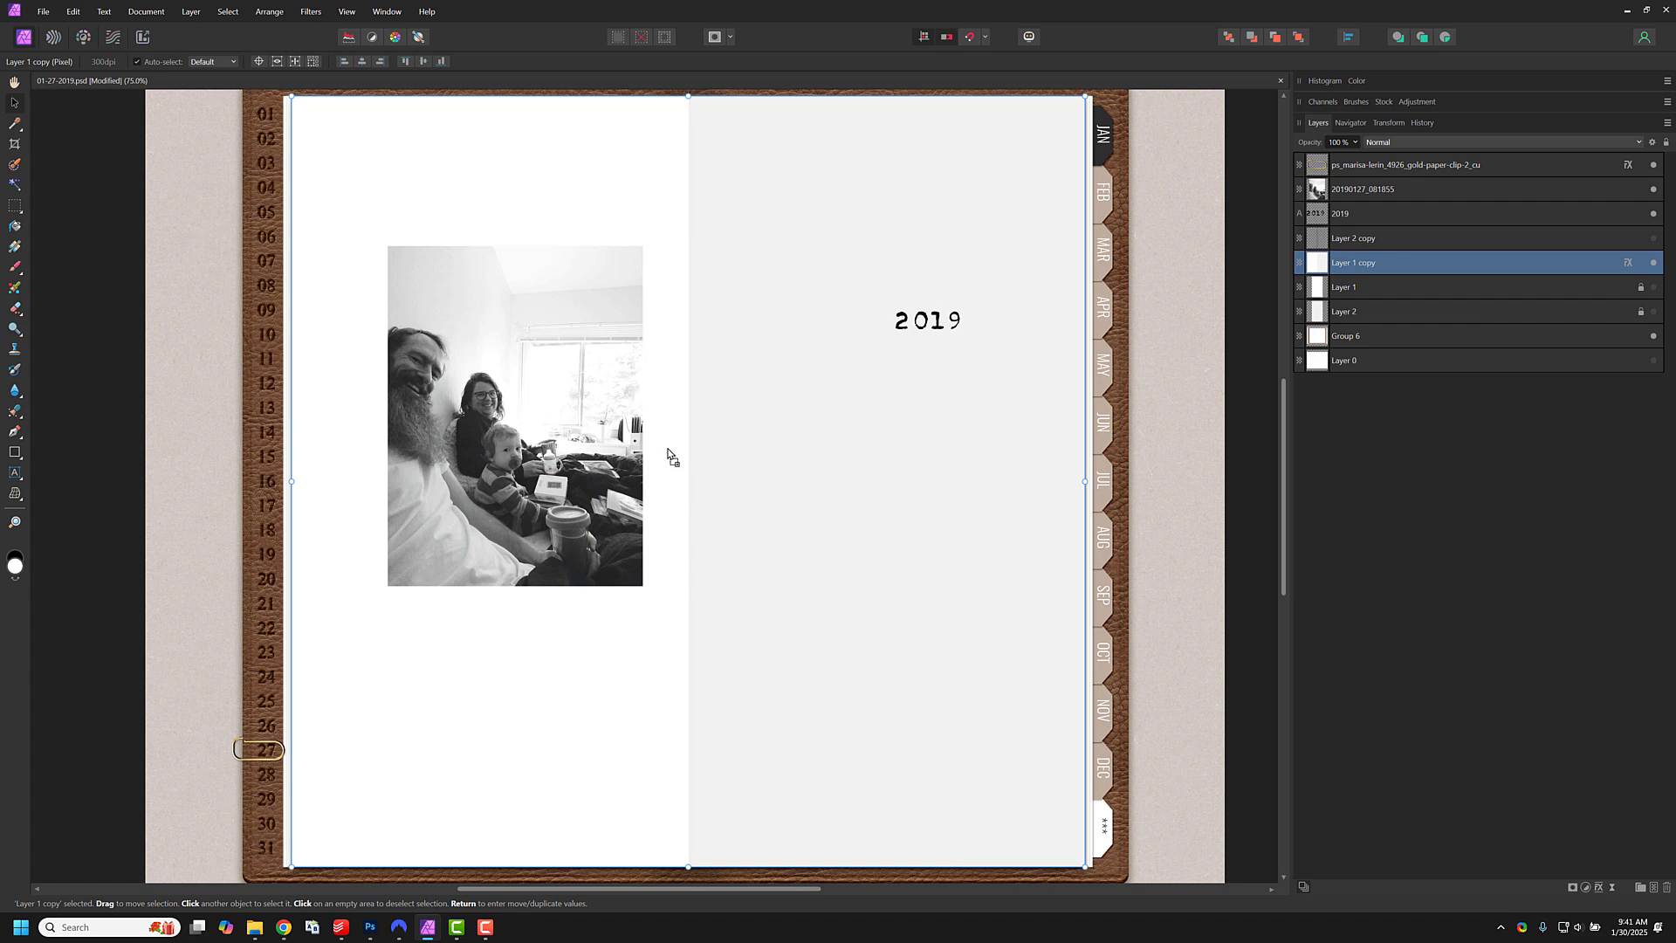
key(ctrl+v)
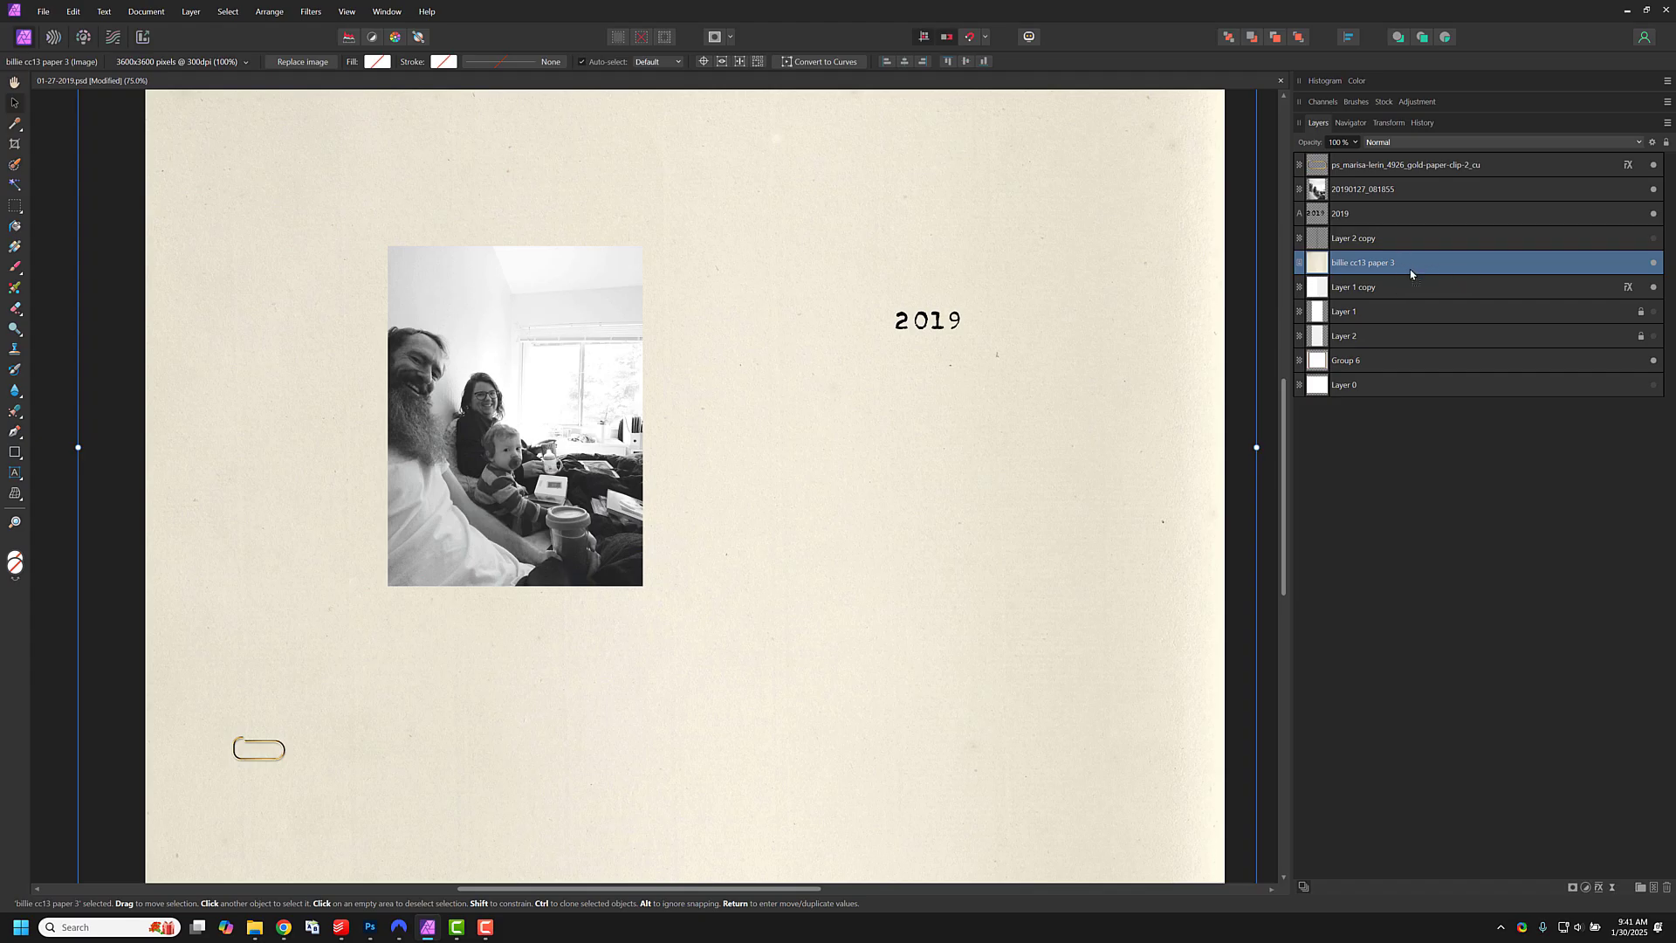
drag(1411, 268, 1407, 285)
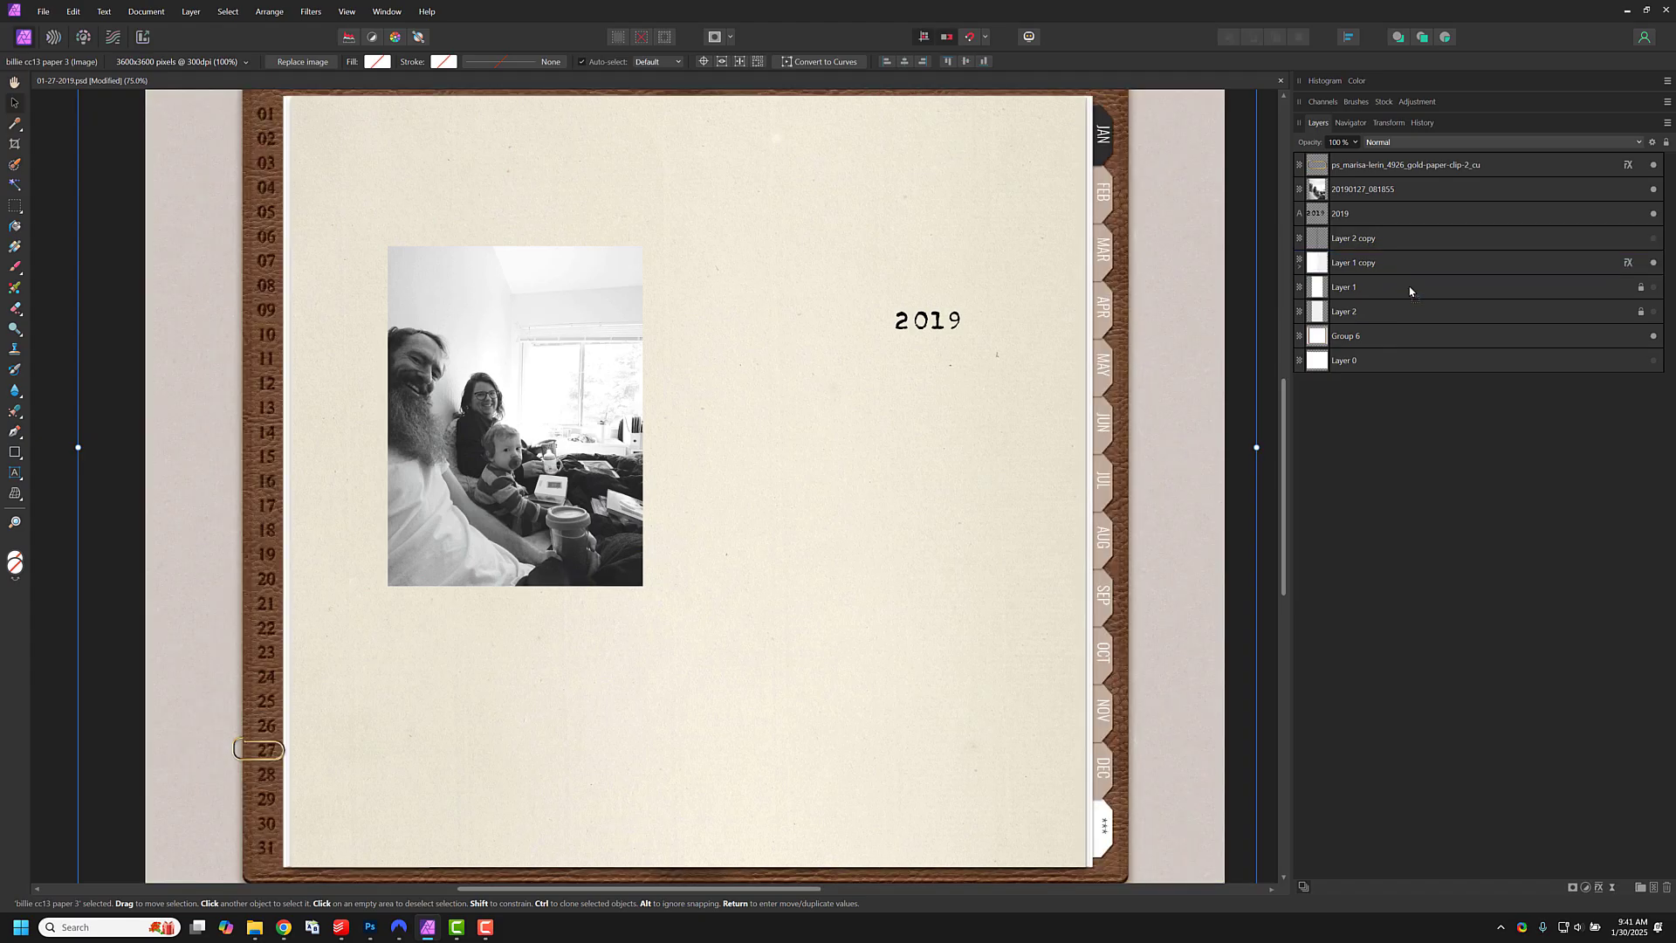
click(1299, 268)
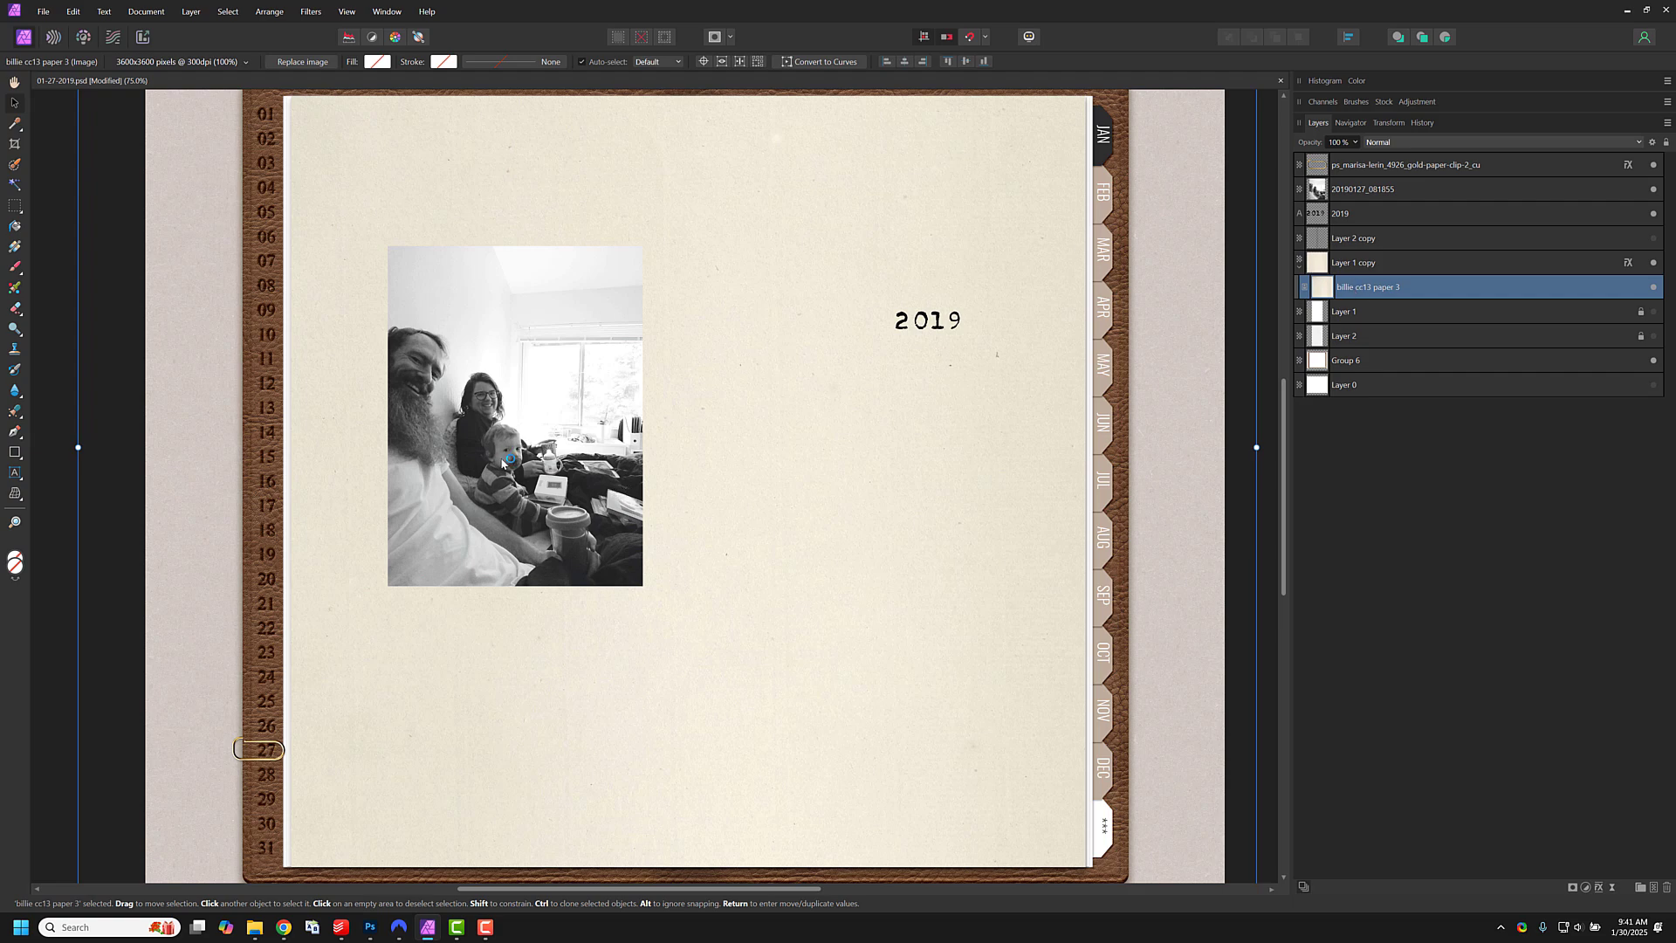
key(g)
drag(516, 475, 557, 458)
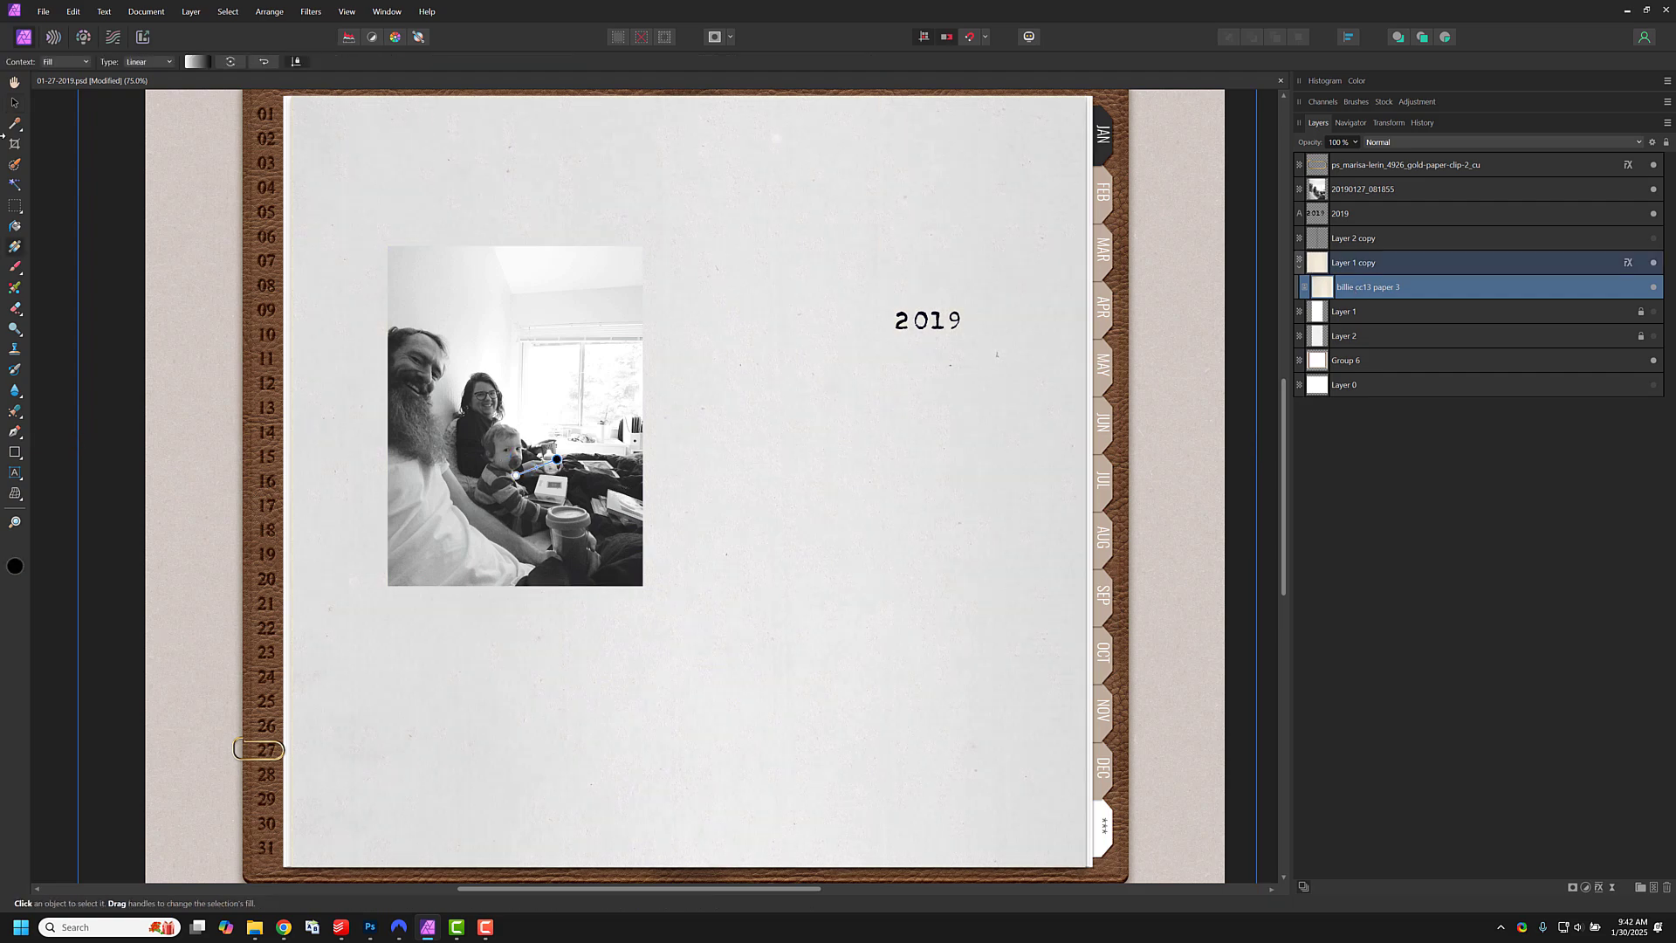
key(ctrl+z)
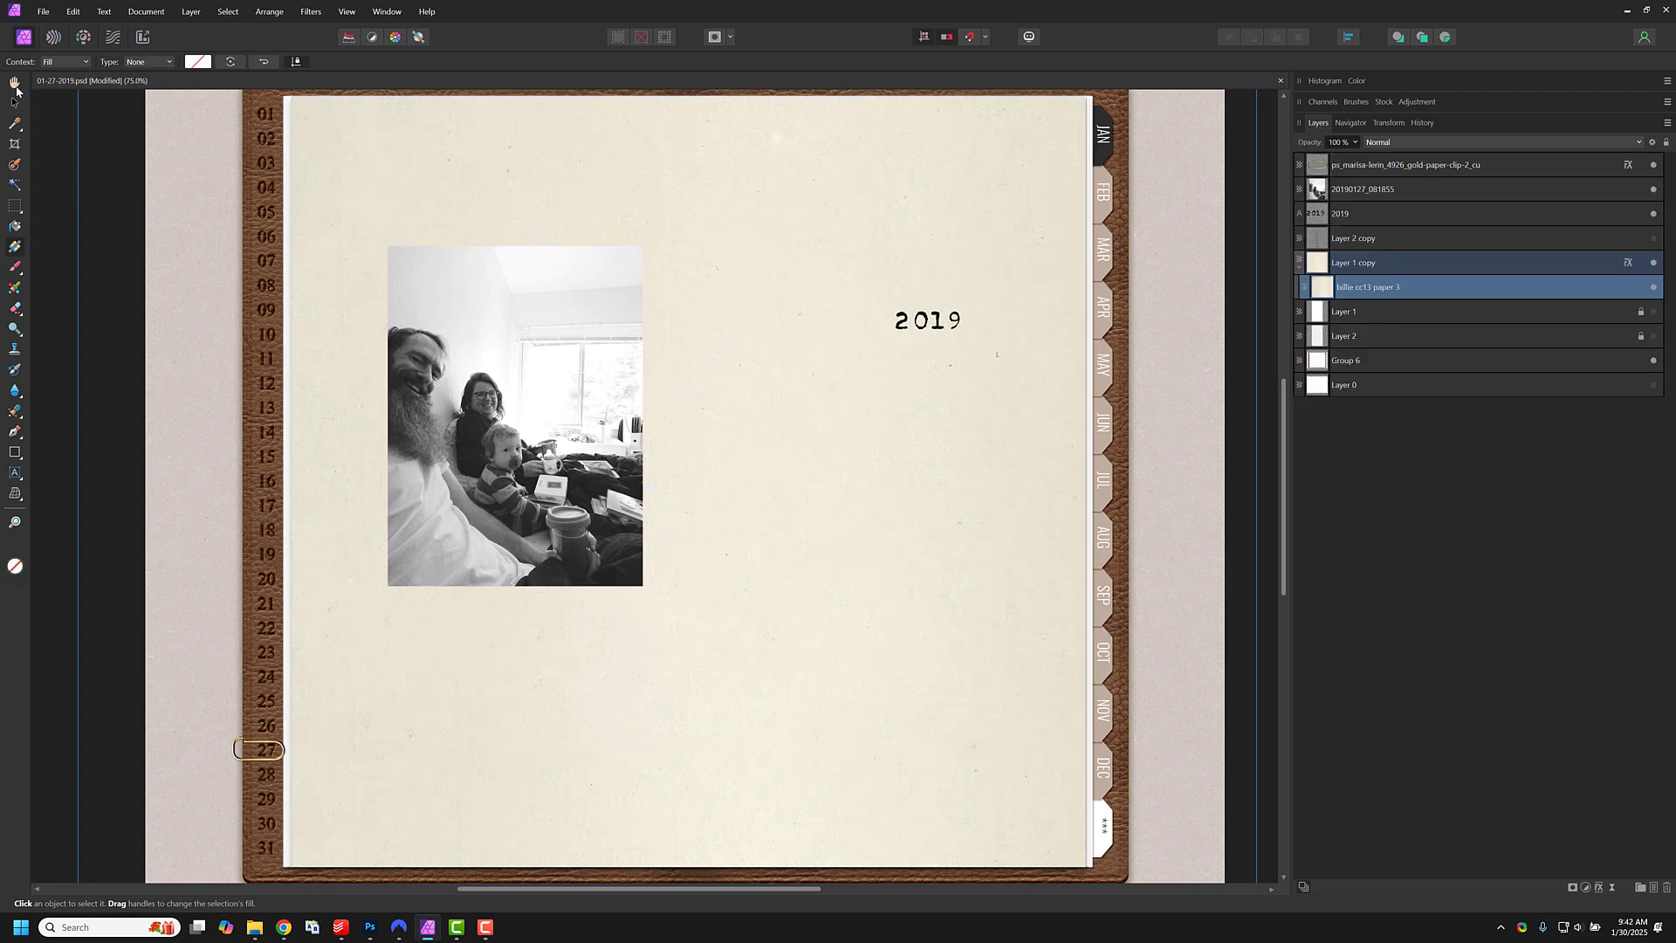
Step: Shift the clipped paper slightly within the page and move the photo a little toward the spread's centre
click(15, 104)
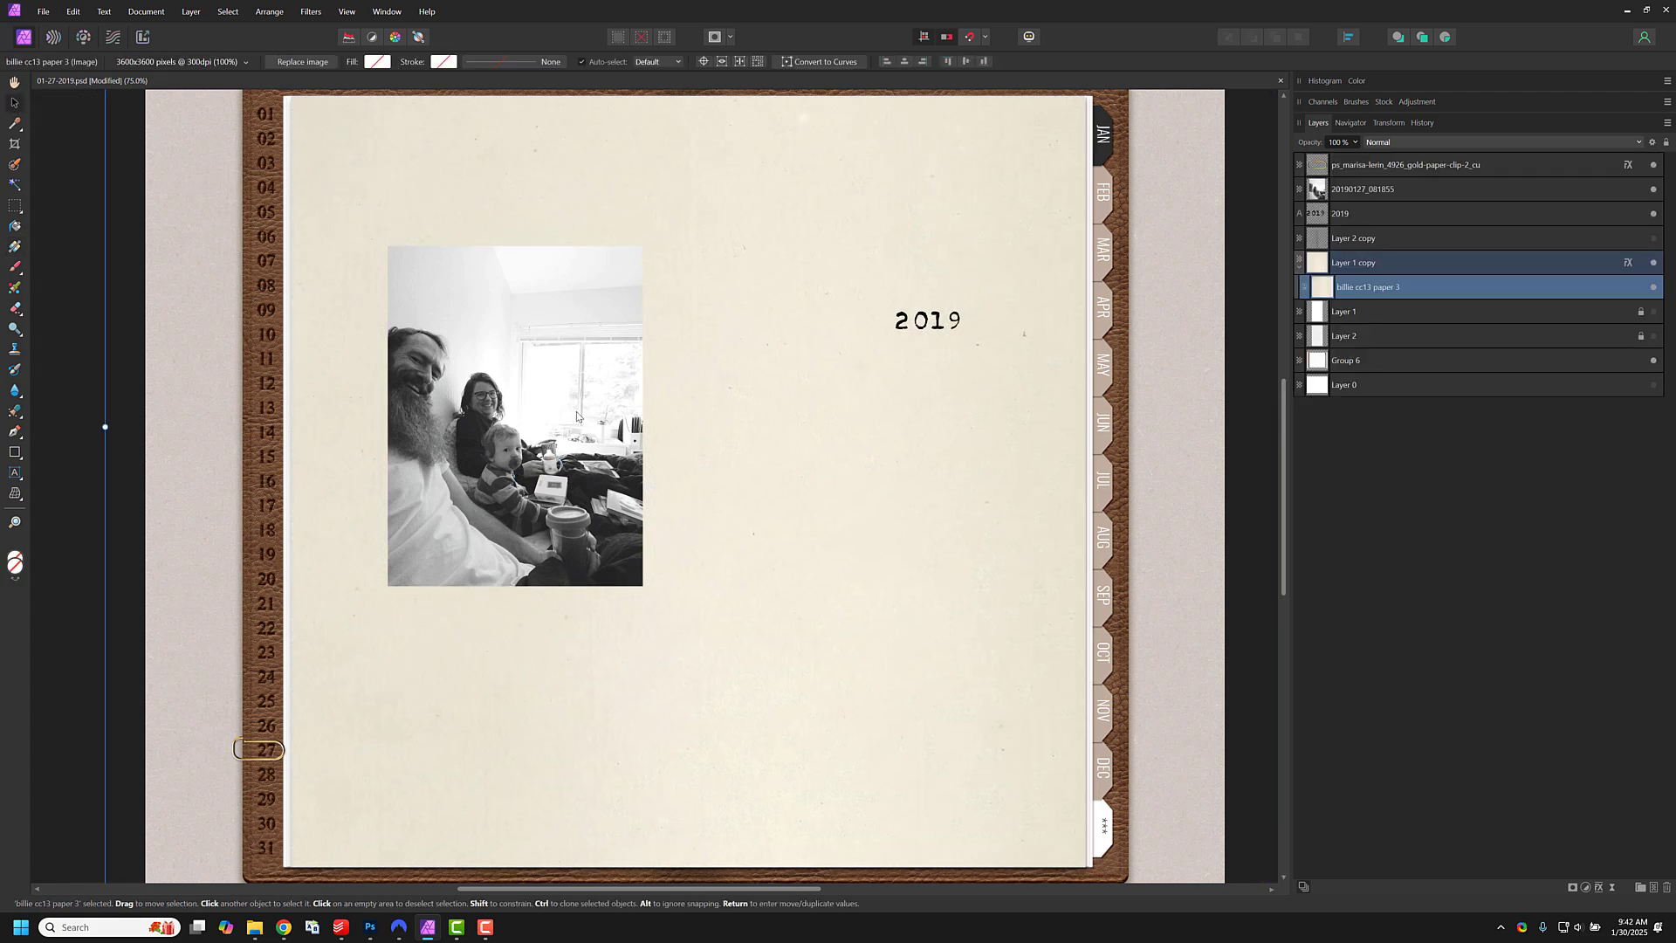
click(1362, 189)
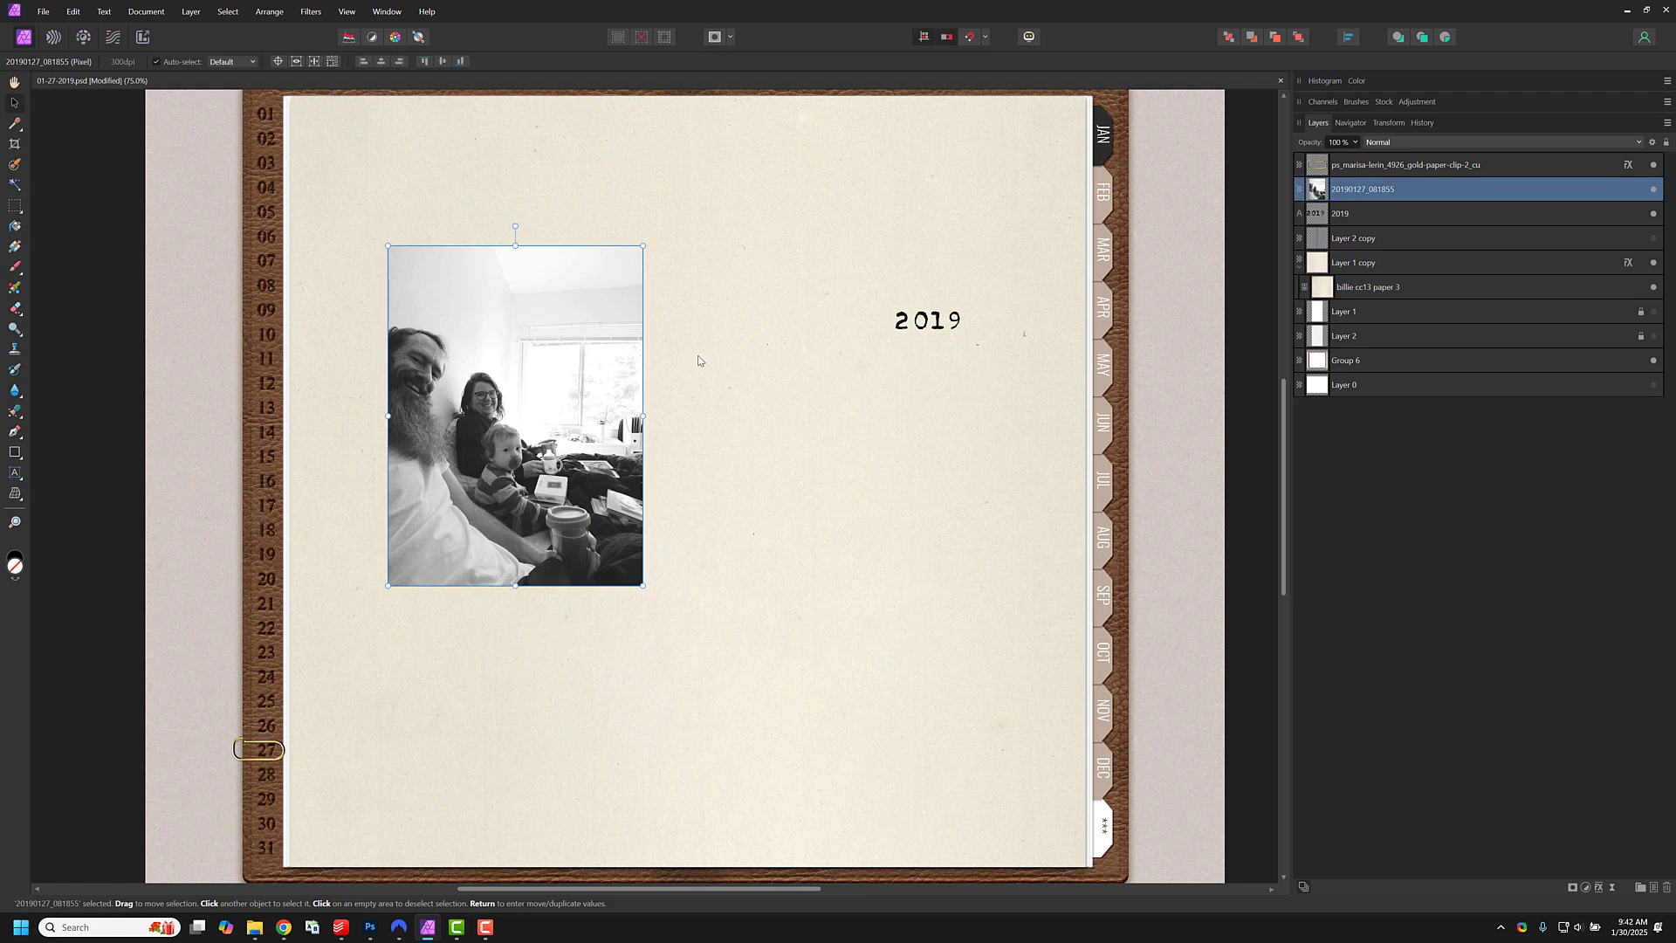
drag(547, 379, 584, 377)
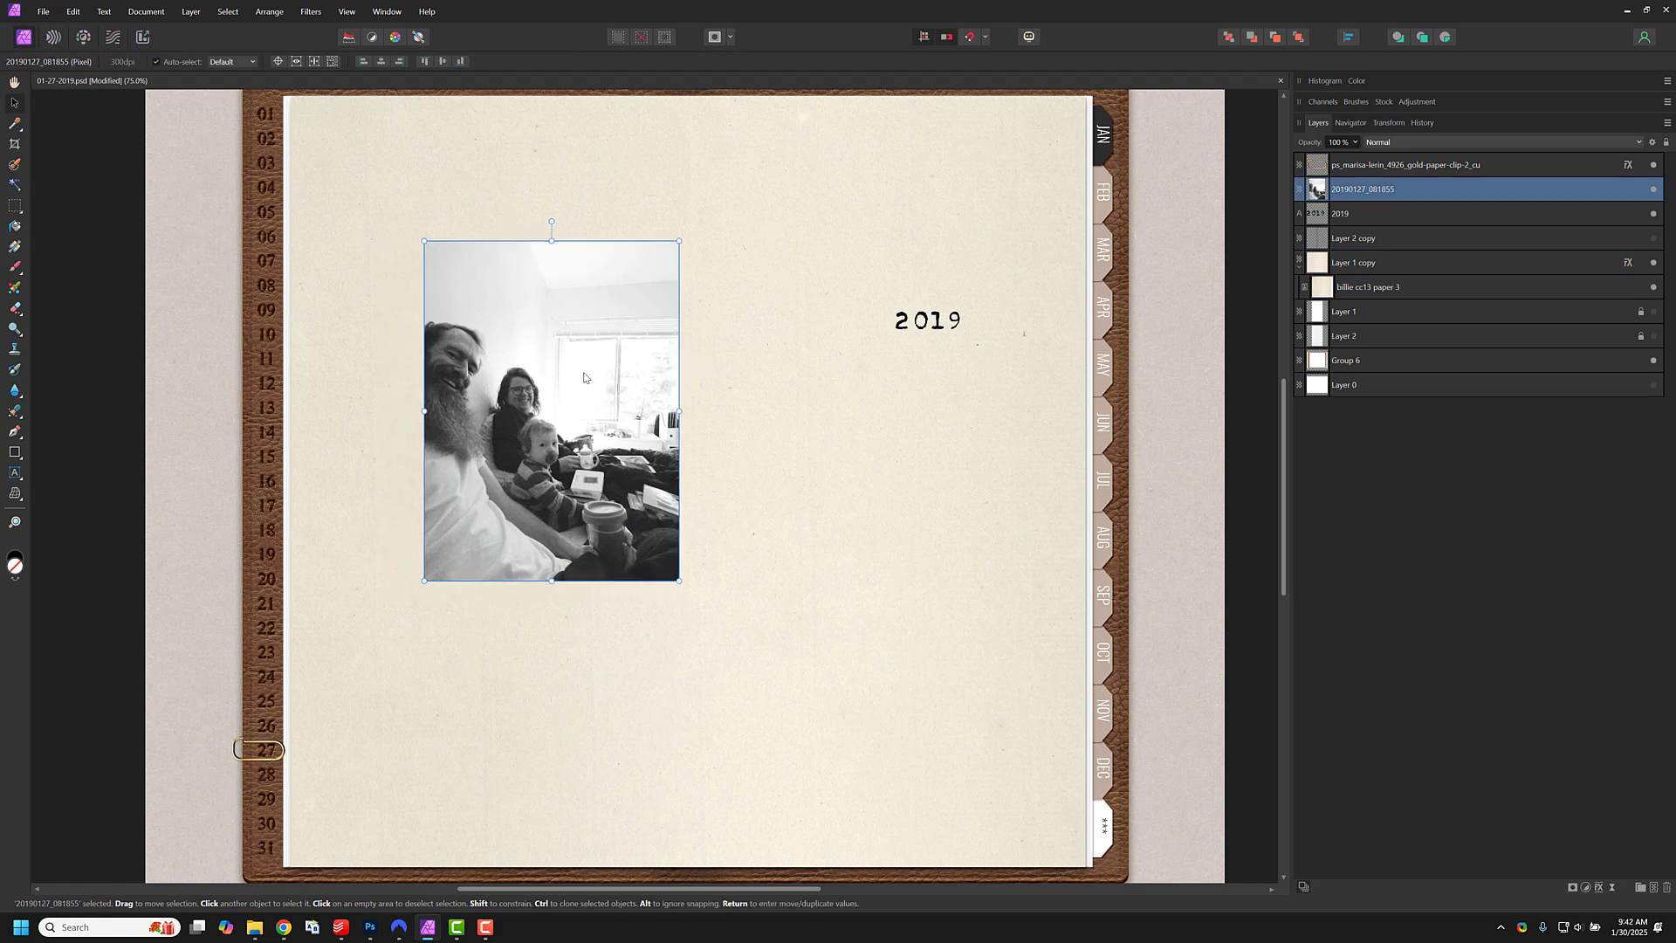
Step: Duplicate the photo layer and add a new pixel layer directly above the lower copy
key(ctrl+j)
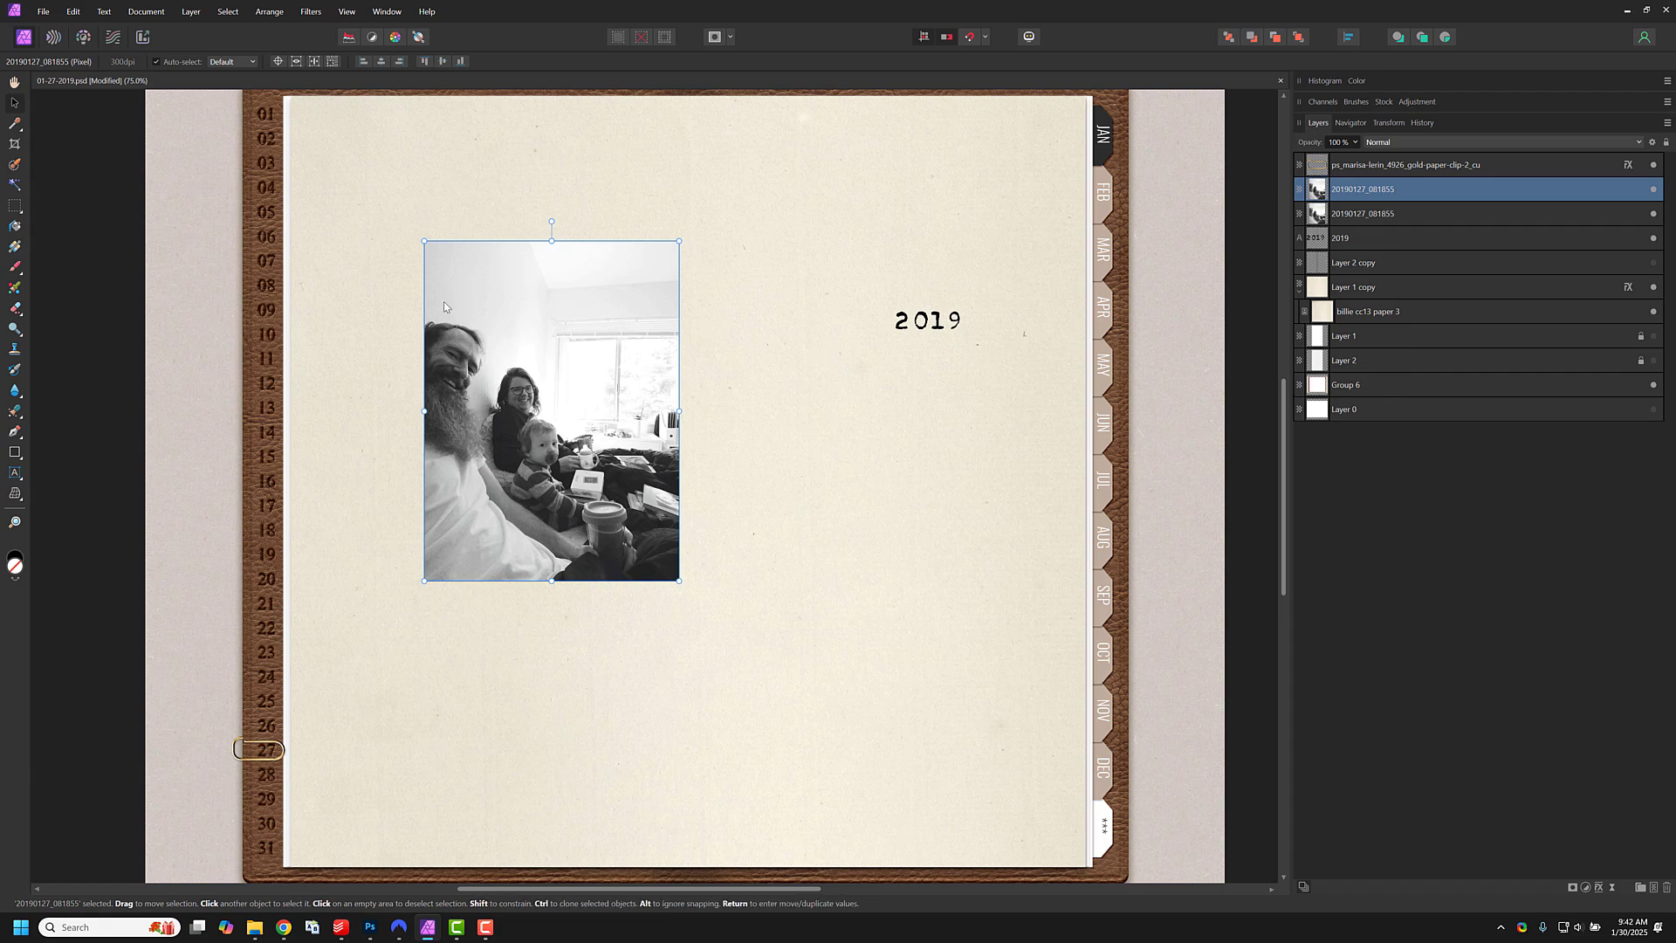
click(1347, 217)
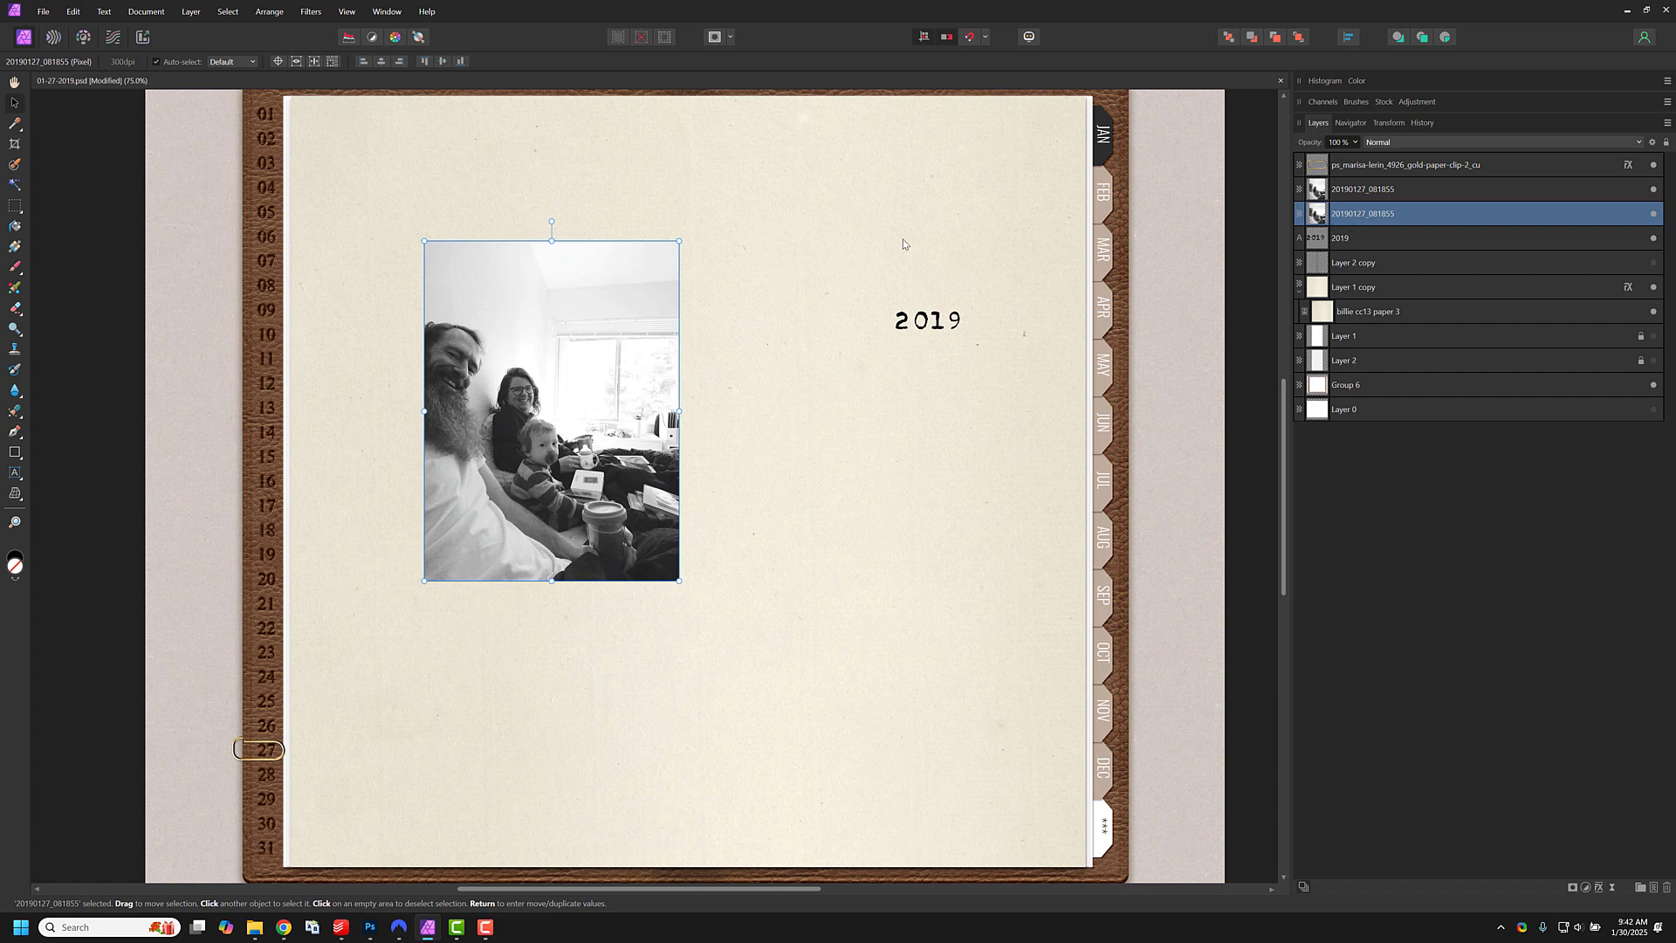
key(ctrl+shift+n)
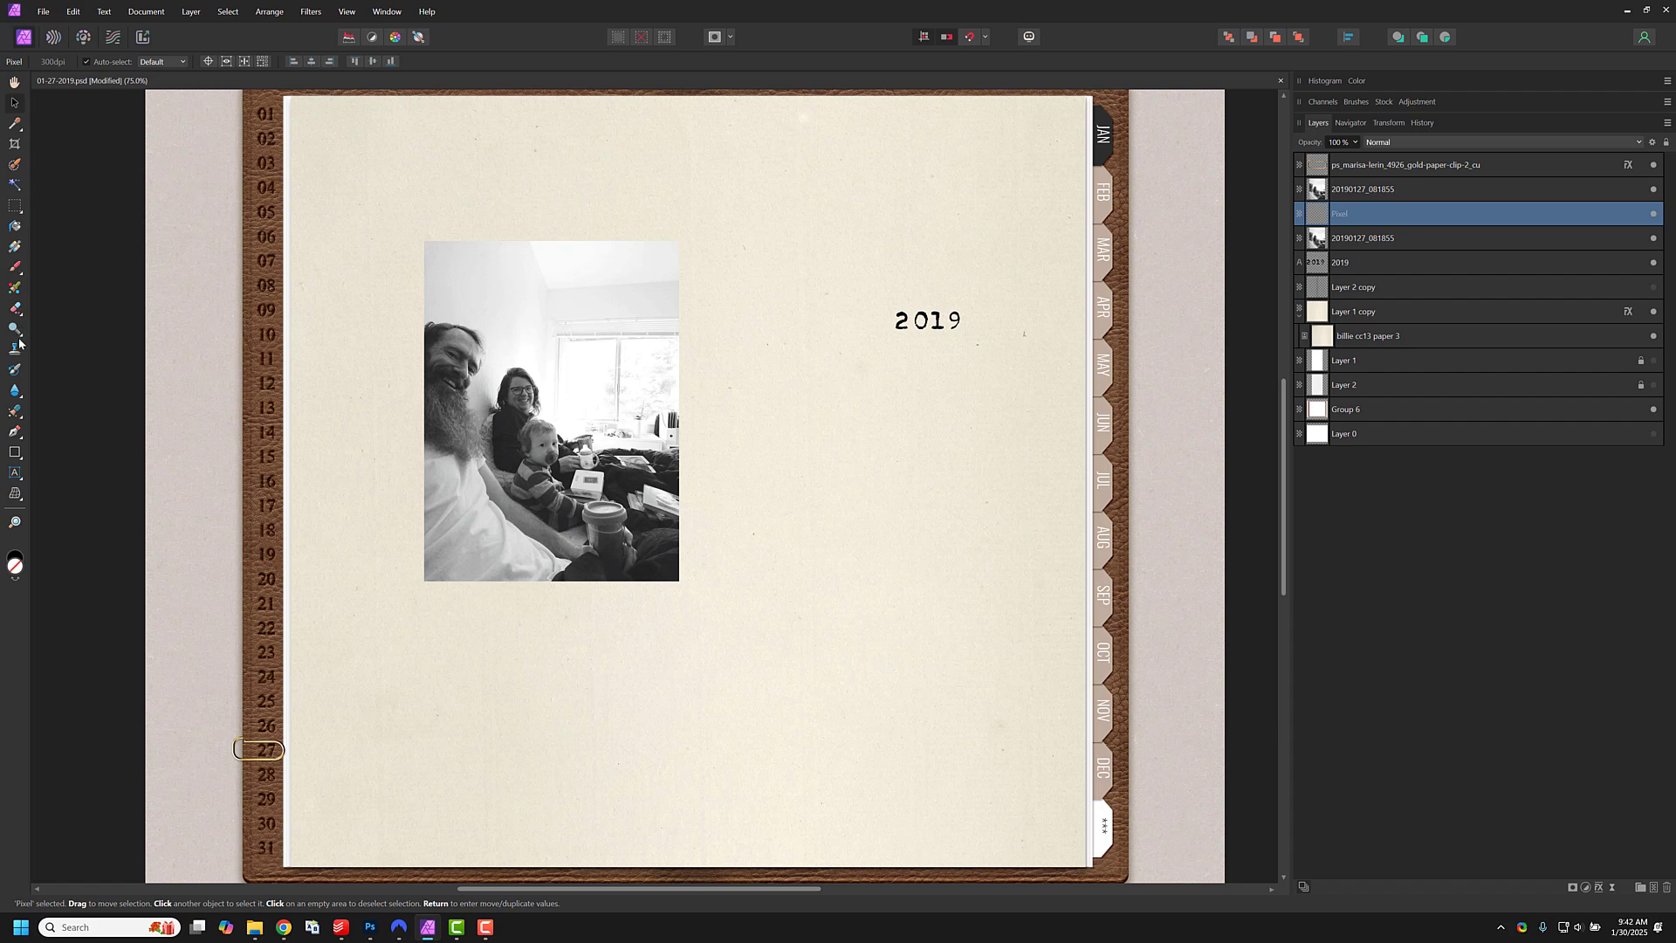
Step: Flood fill the new pixel layer with white (FFFFFF) and clip it inside the lower photo copy
click(18, 420)
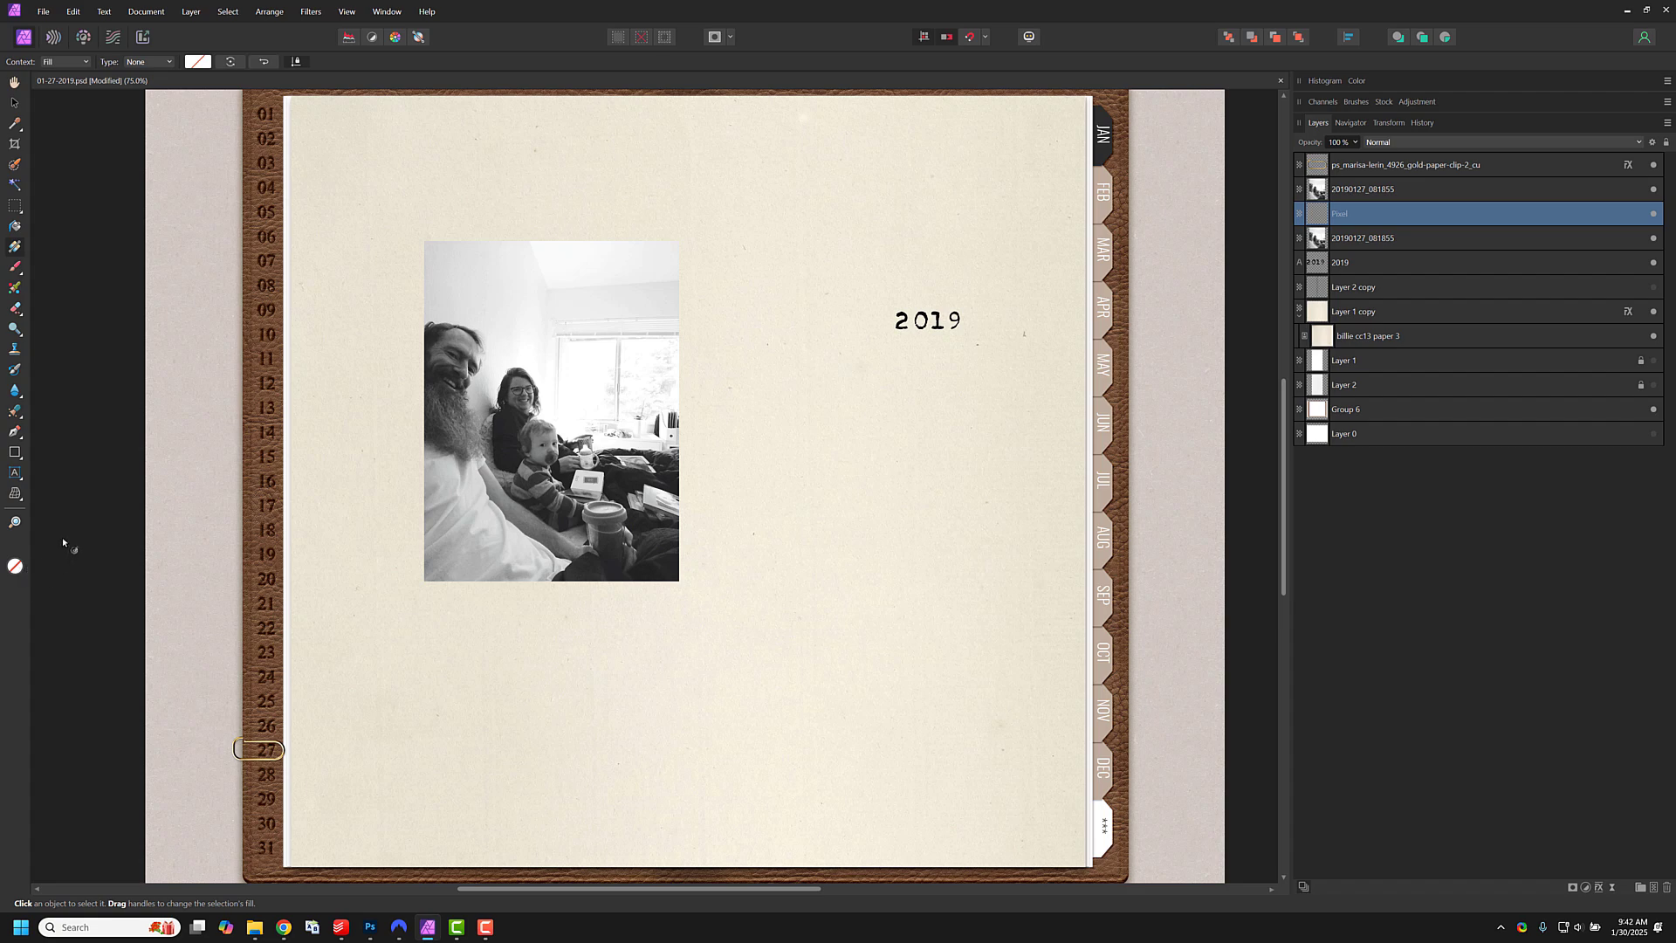
click(394, 456)
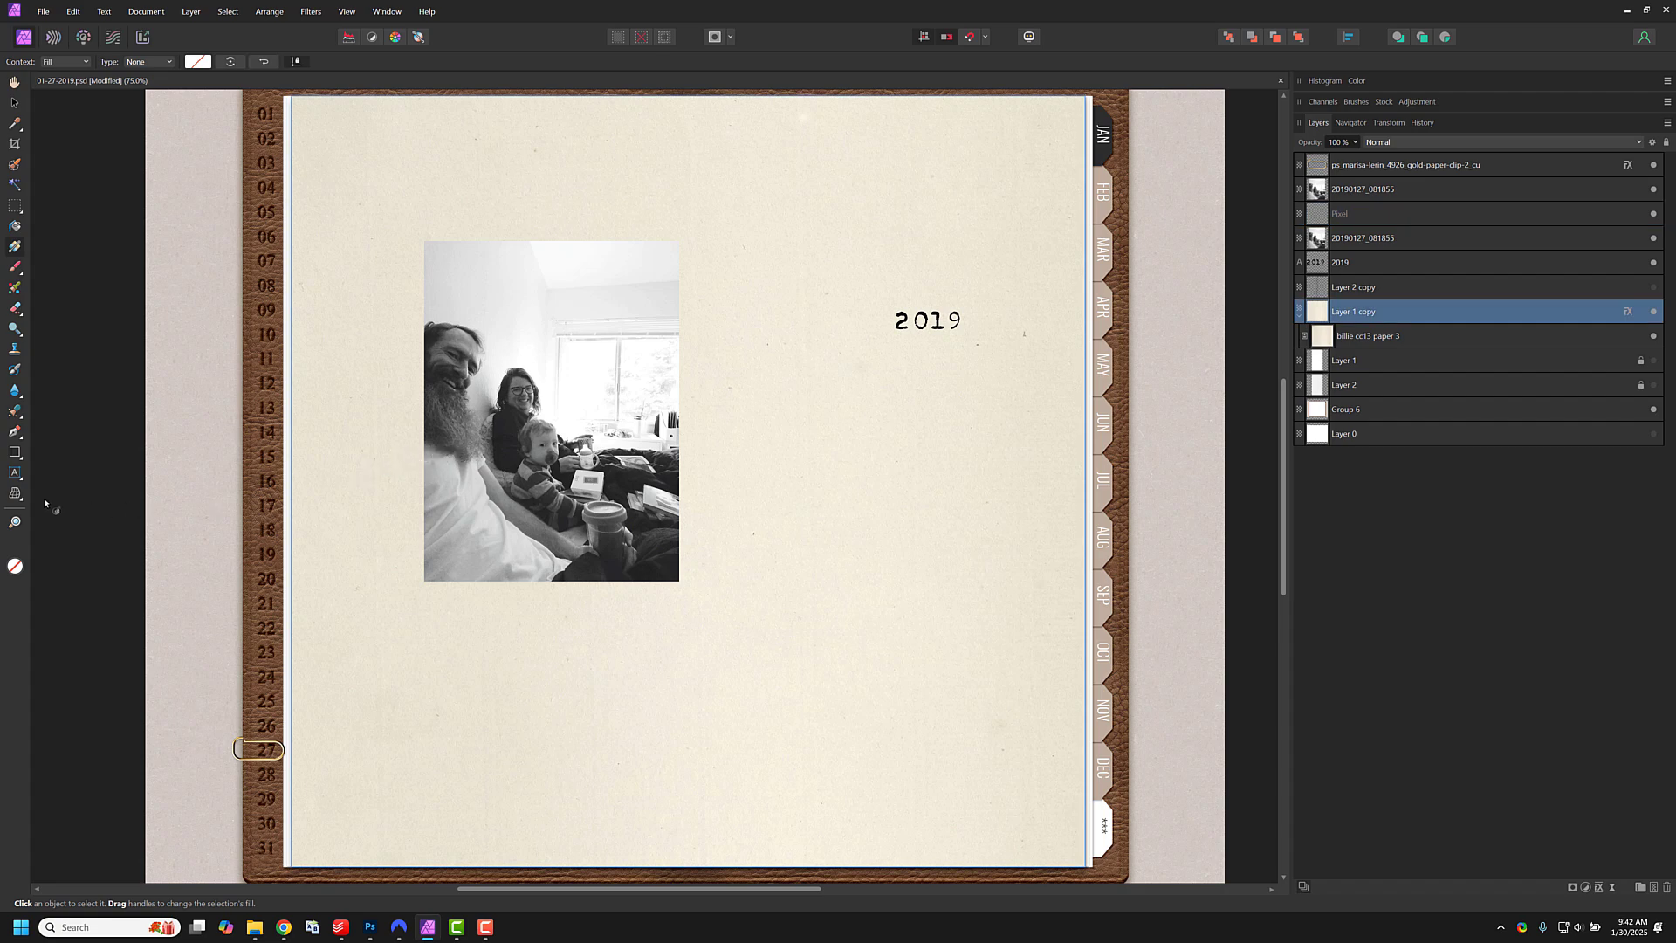
key(g)
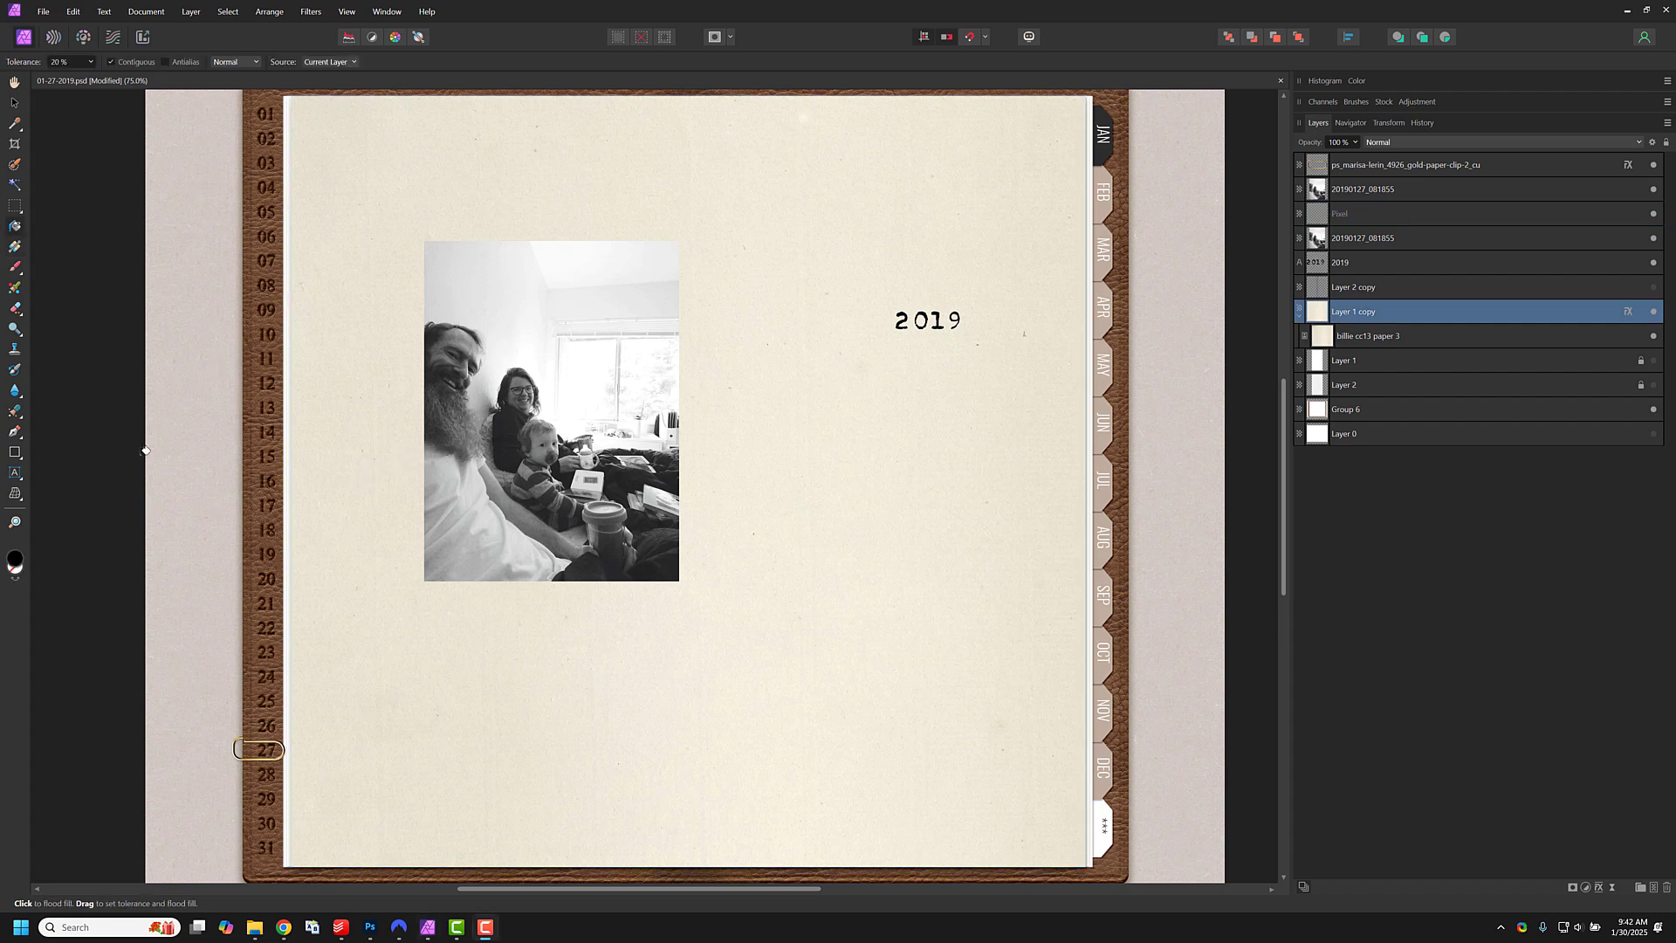
click(19, 558)
double_click(19, 559)
drag(324, 399, 253, 216)
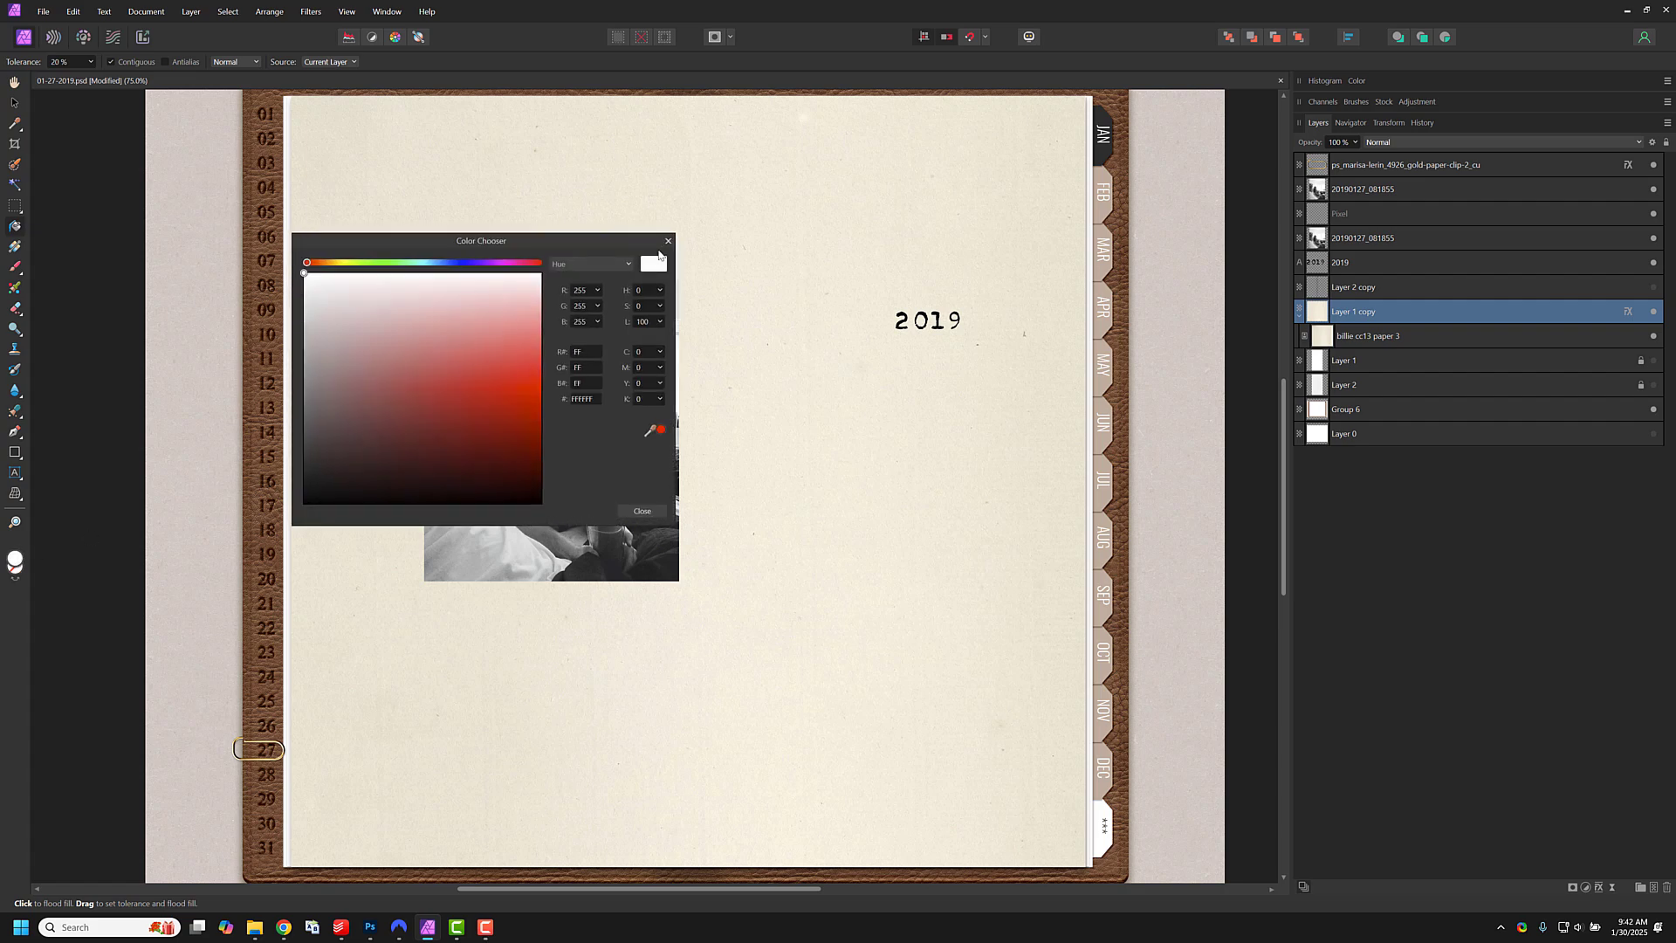
click(669, 241)
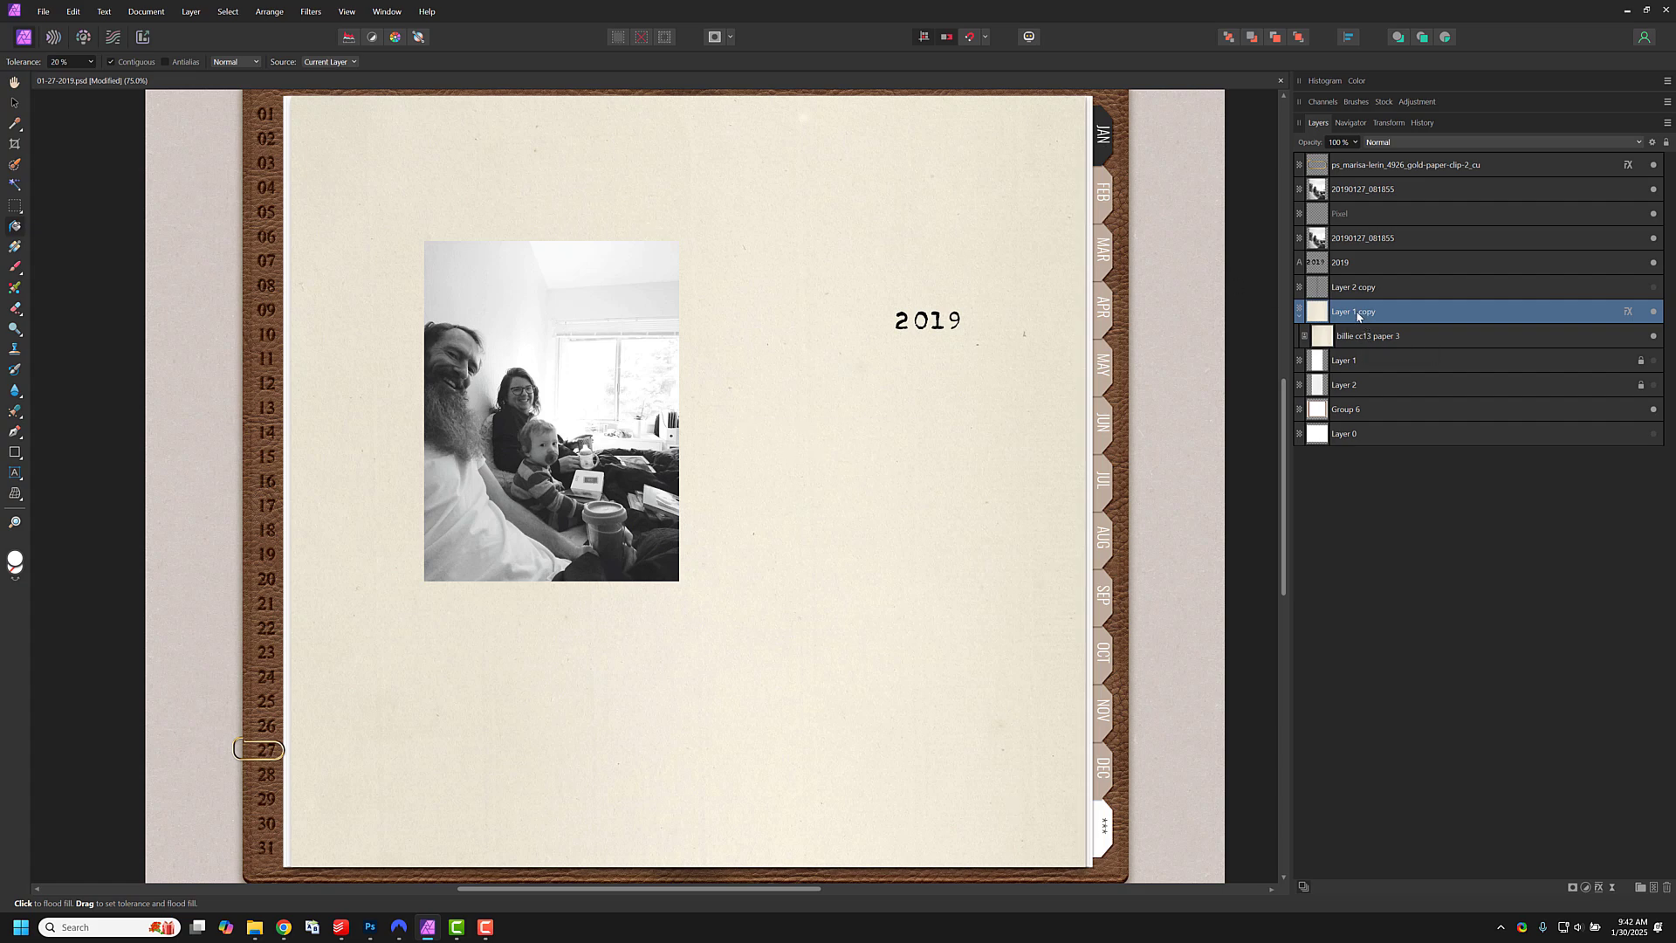
click(1348, 220)
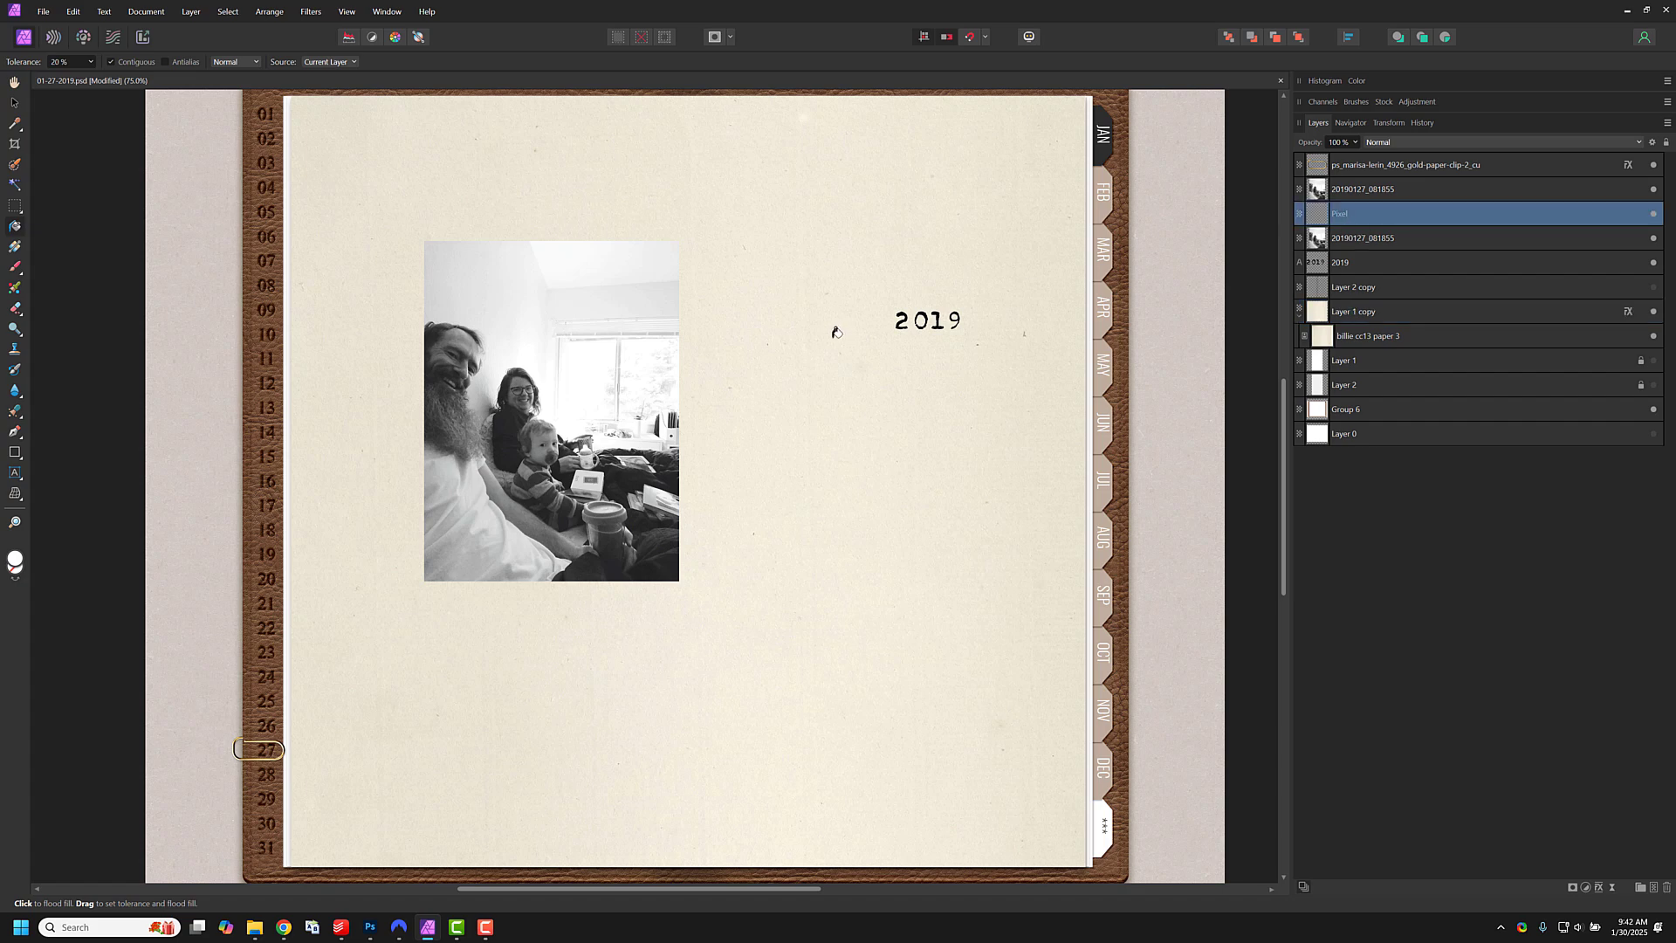
click(811, 334)
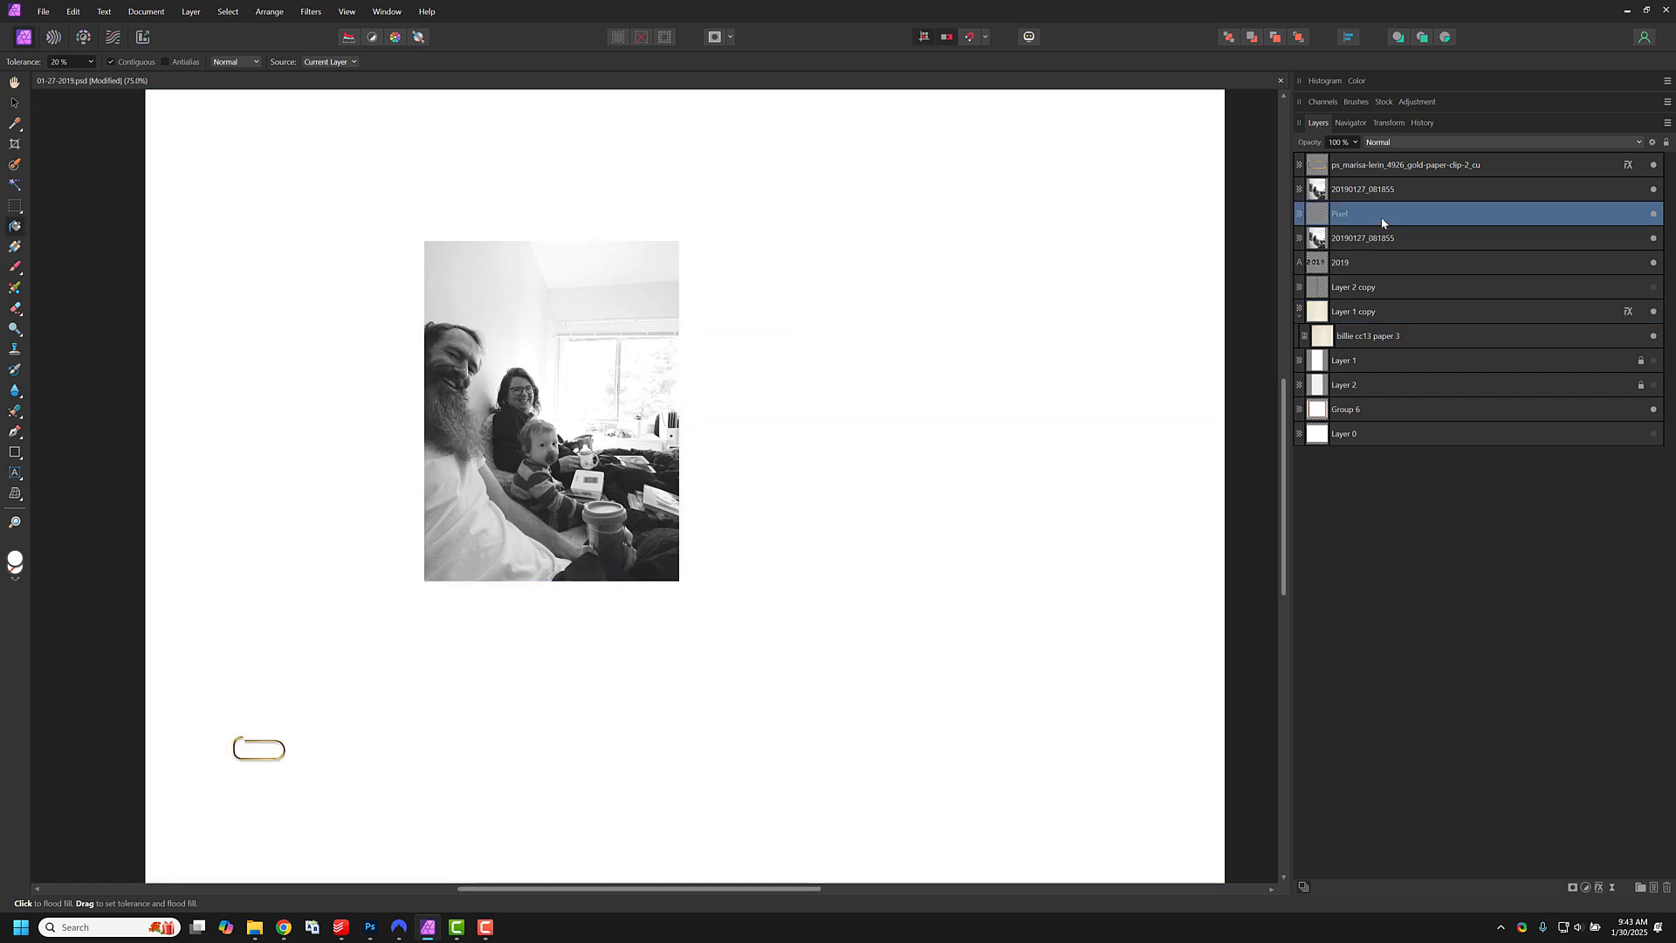
drag(1382, 222, 1382, 241)
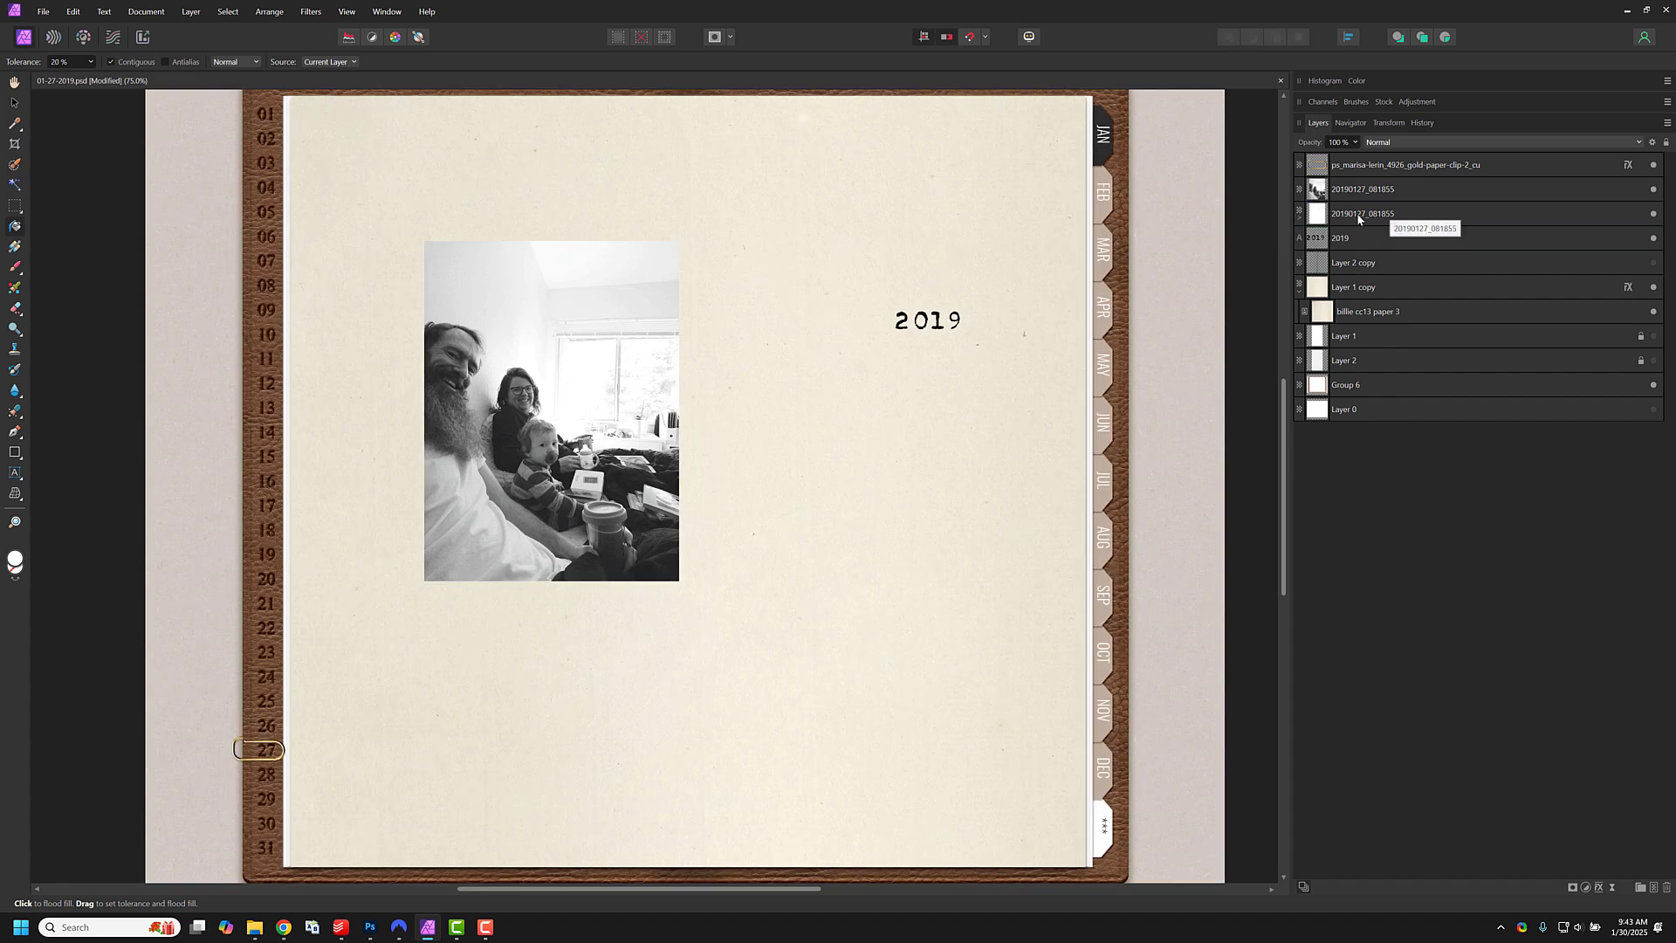
Step: Stretch the white backing layer vertically so it extends beyond the photo's top and bottom edges
click(1362, 217)
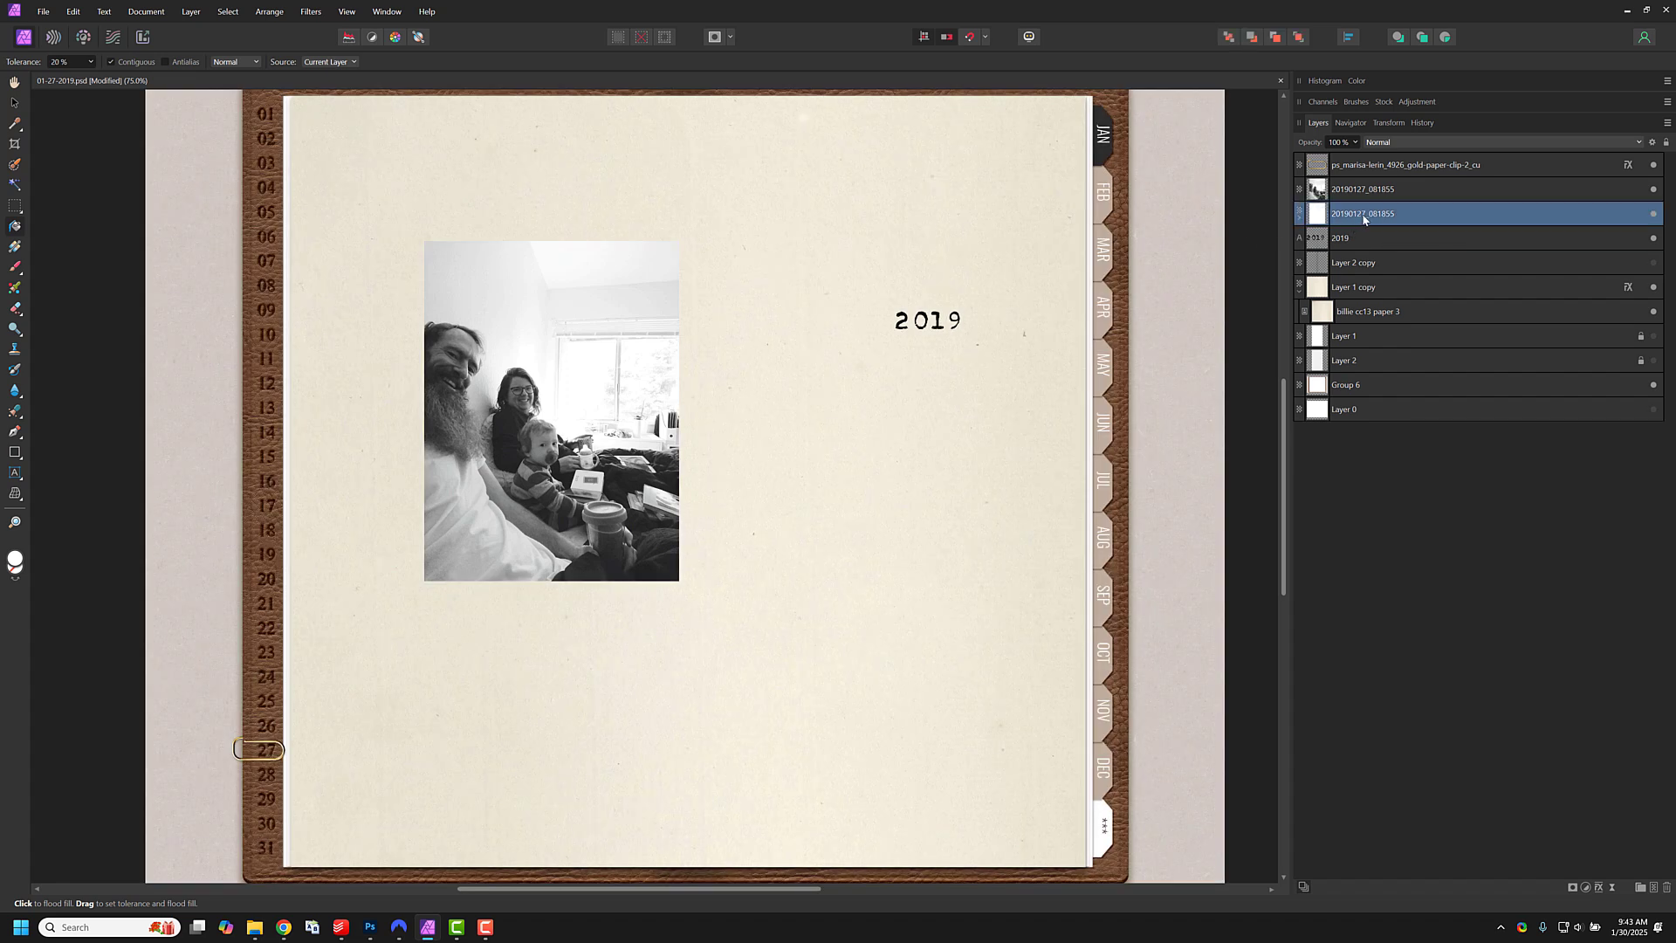
right_click(1365, 218)
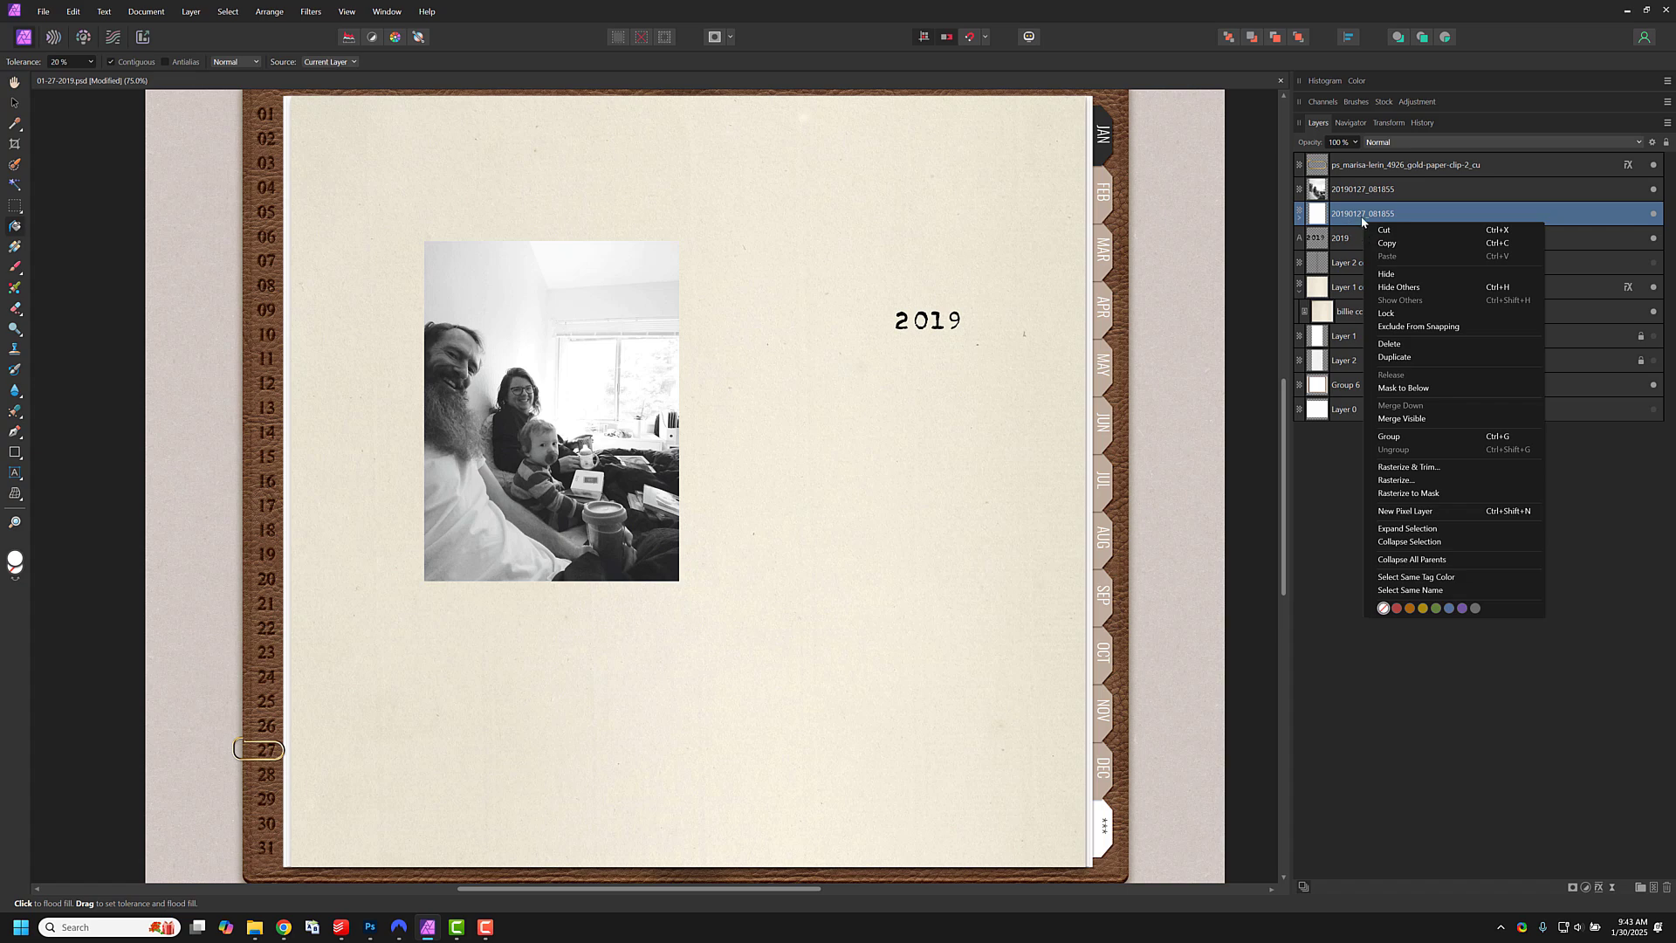
double_click(1363, 213)
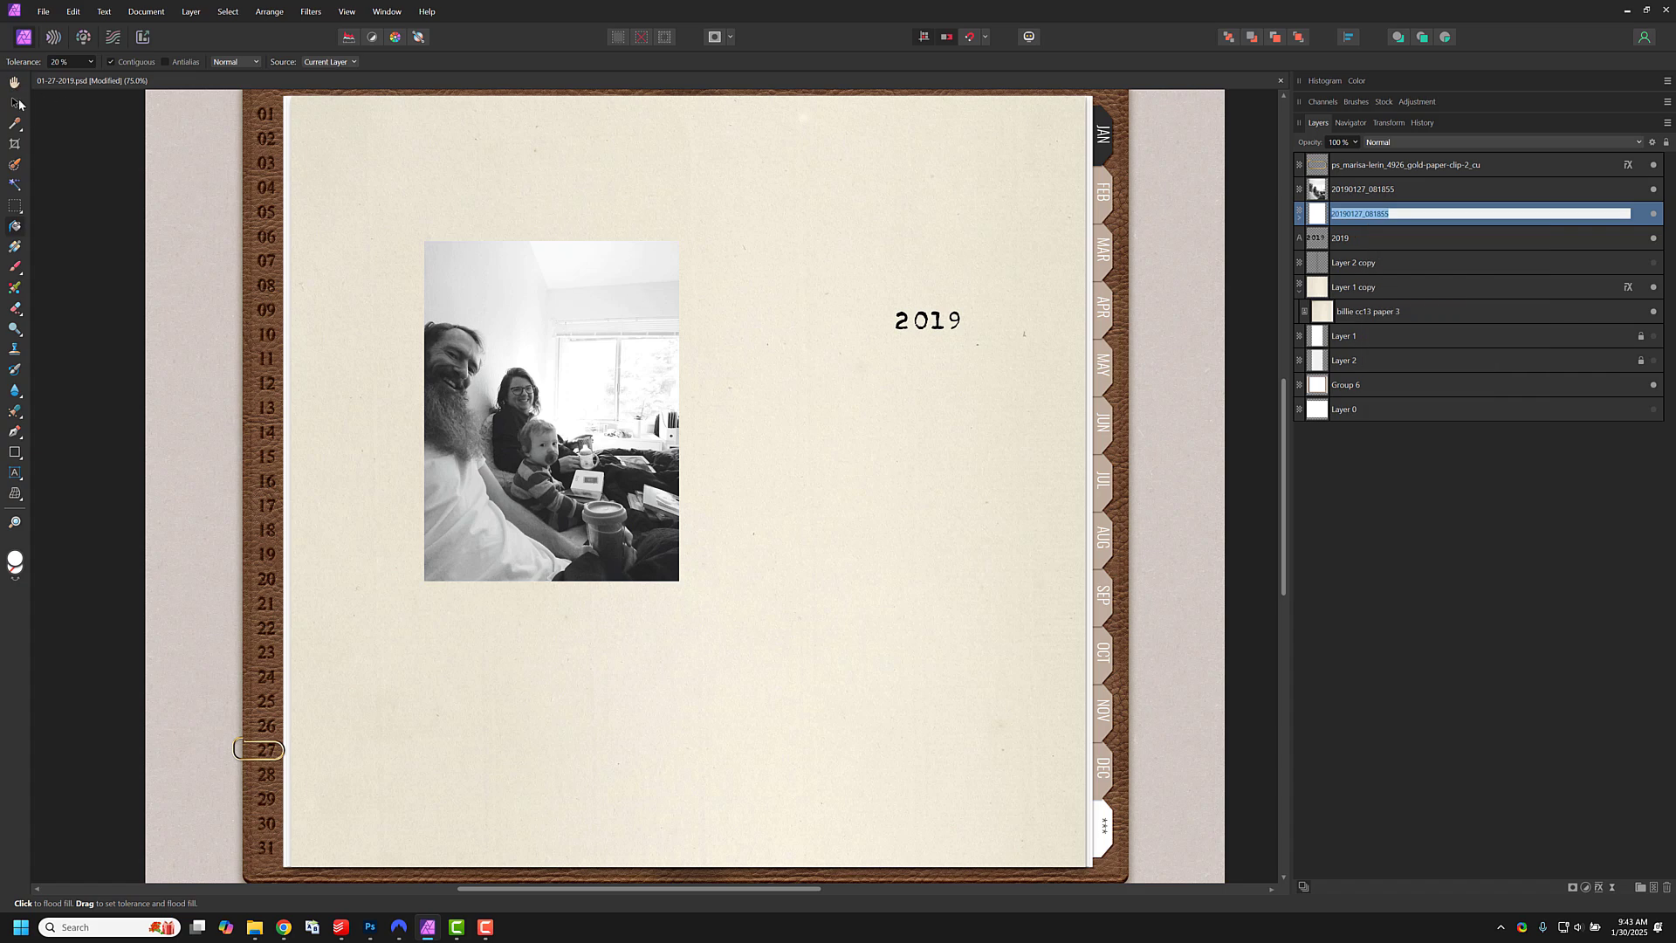
click(14, 102)
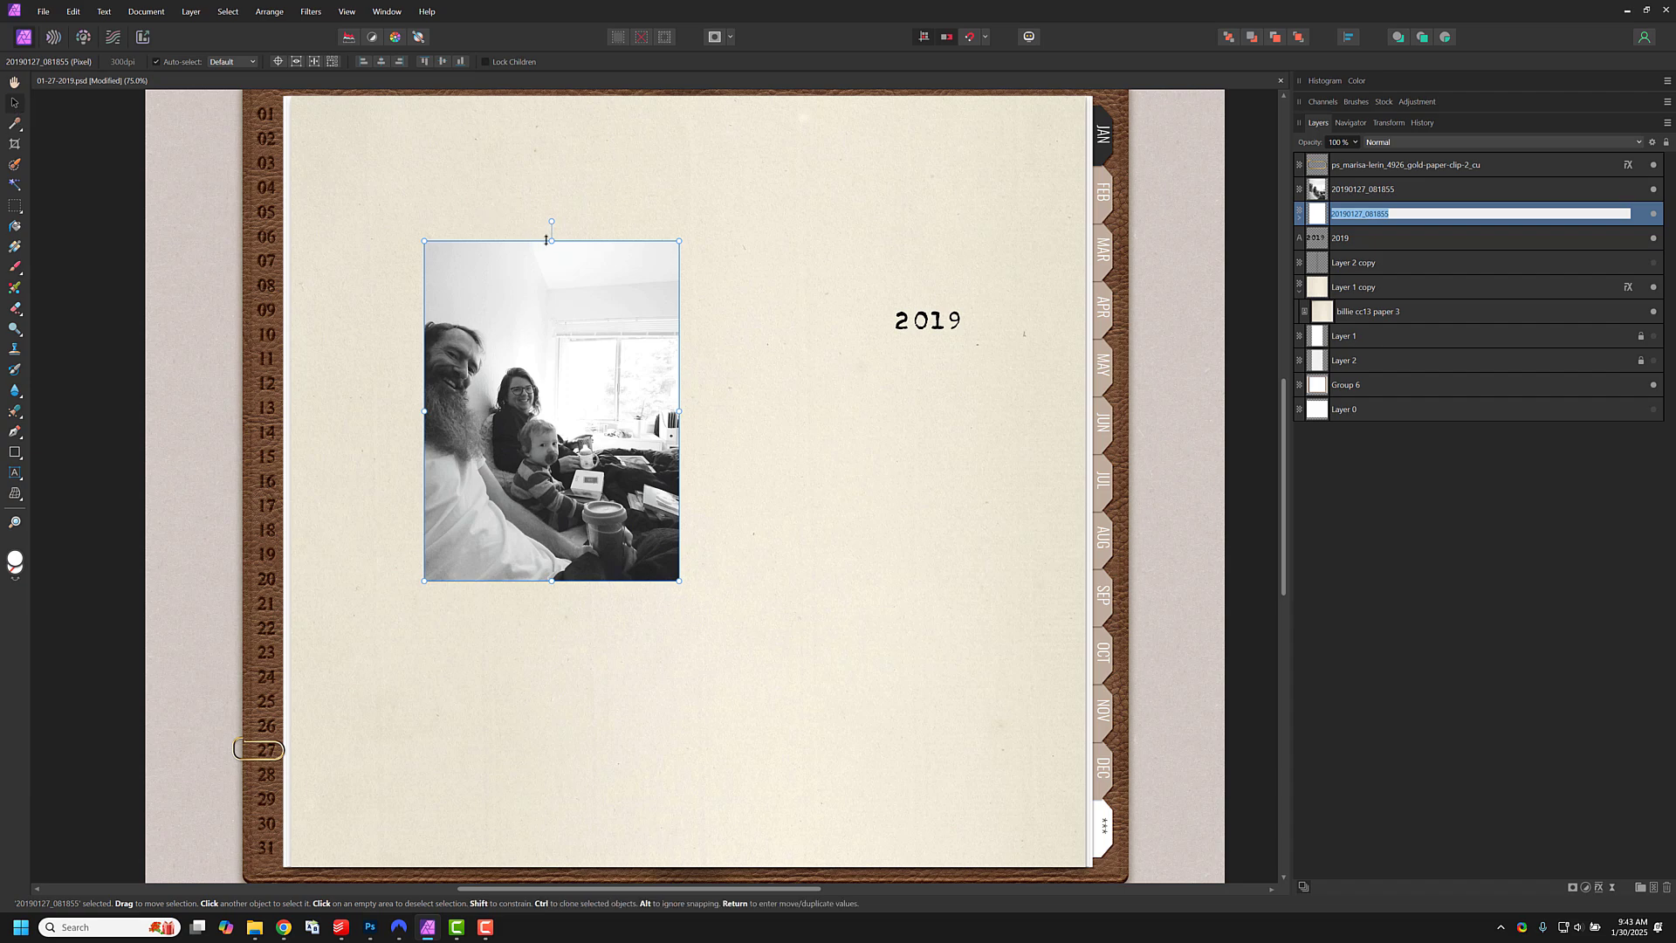
drag(551, 241, 552, 212)
drag(553, 580, 554, 613)
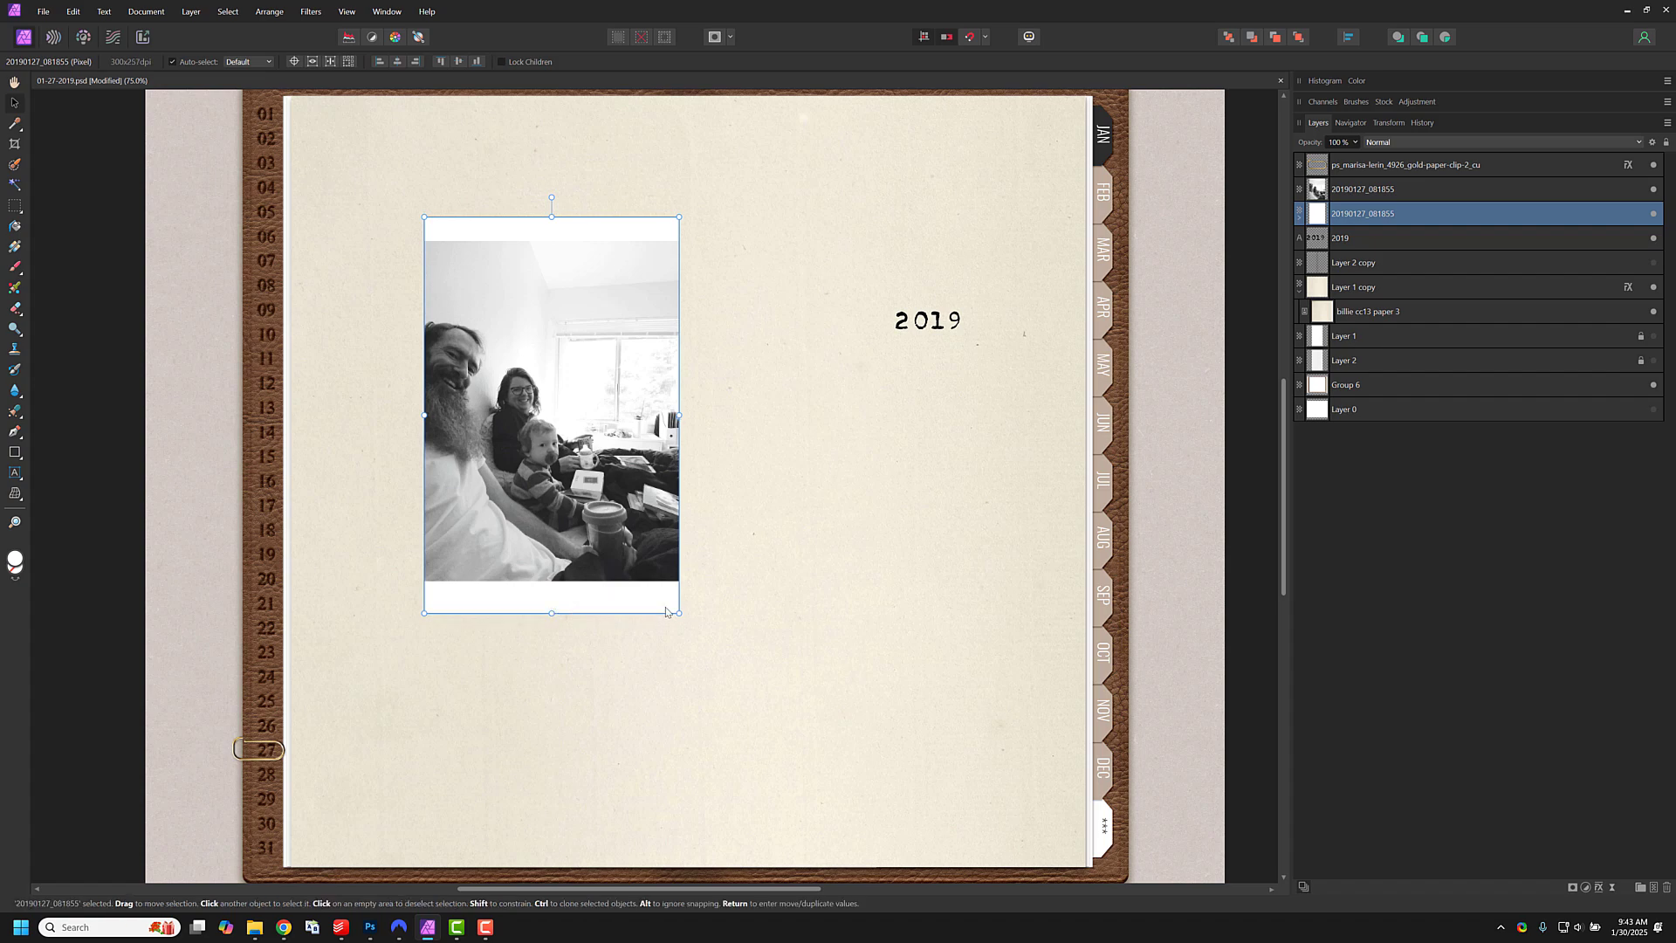
Step: Clip the upper photo layer inside the white backing layer
click(1413, 191)
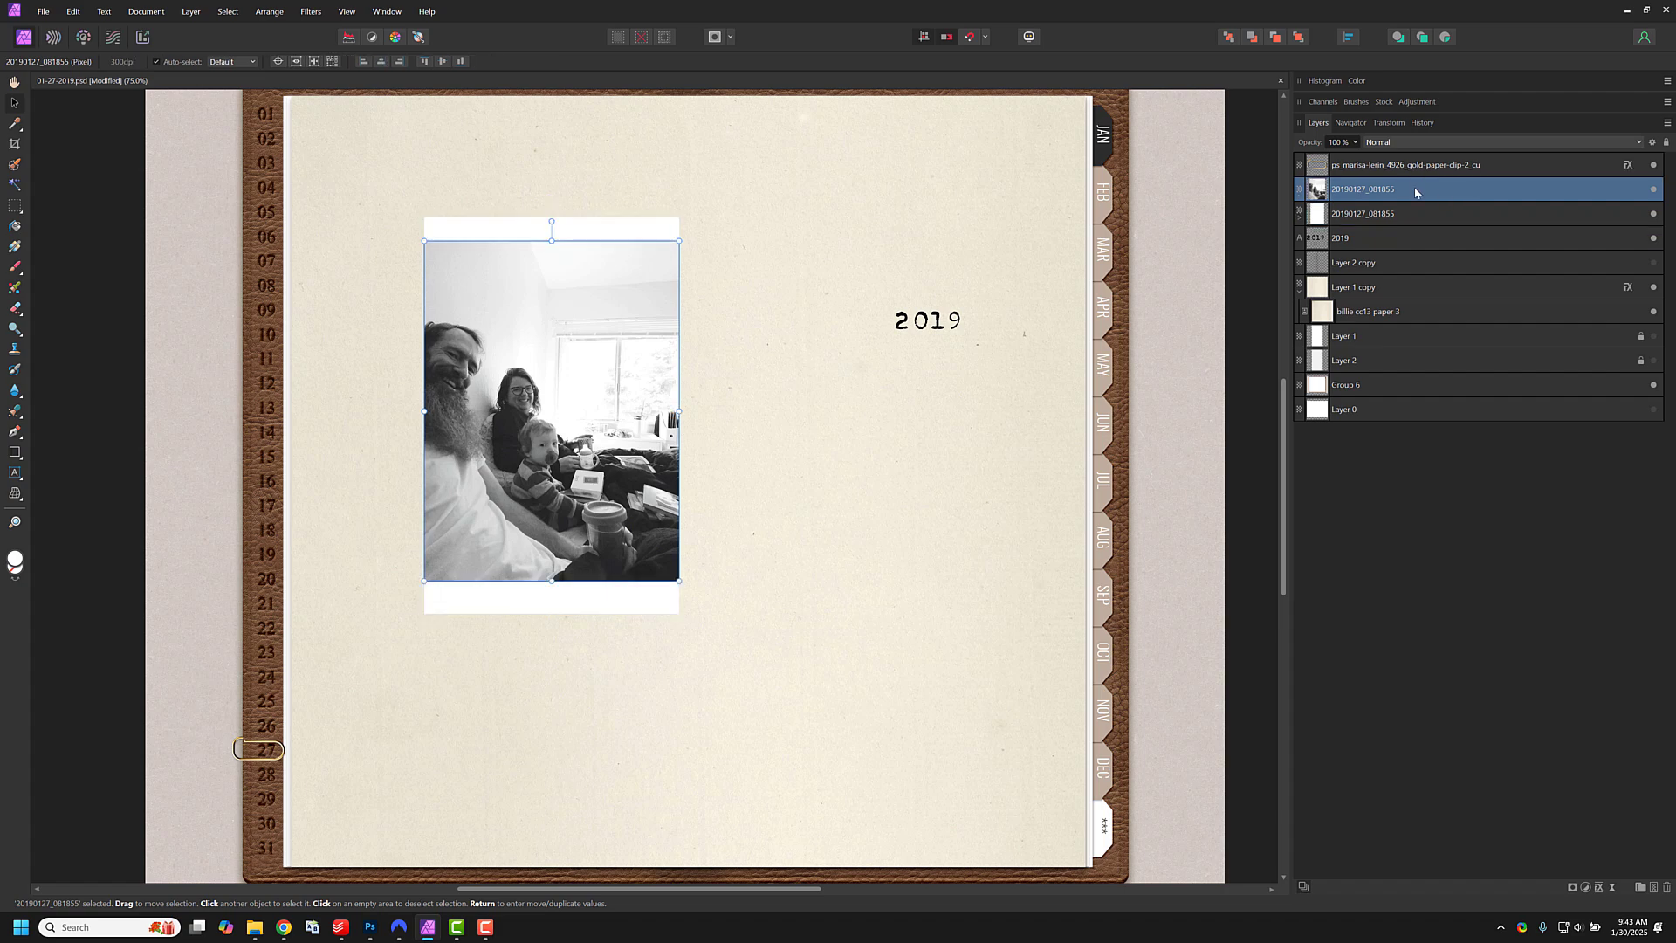
drag(1406, 192, 1403, 217)
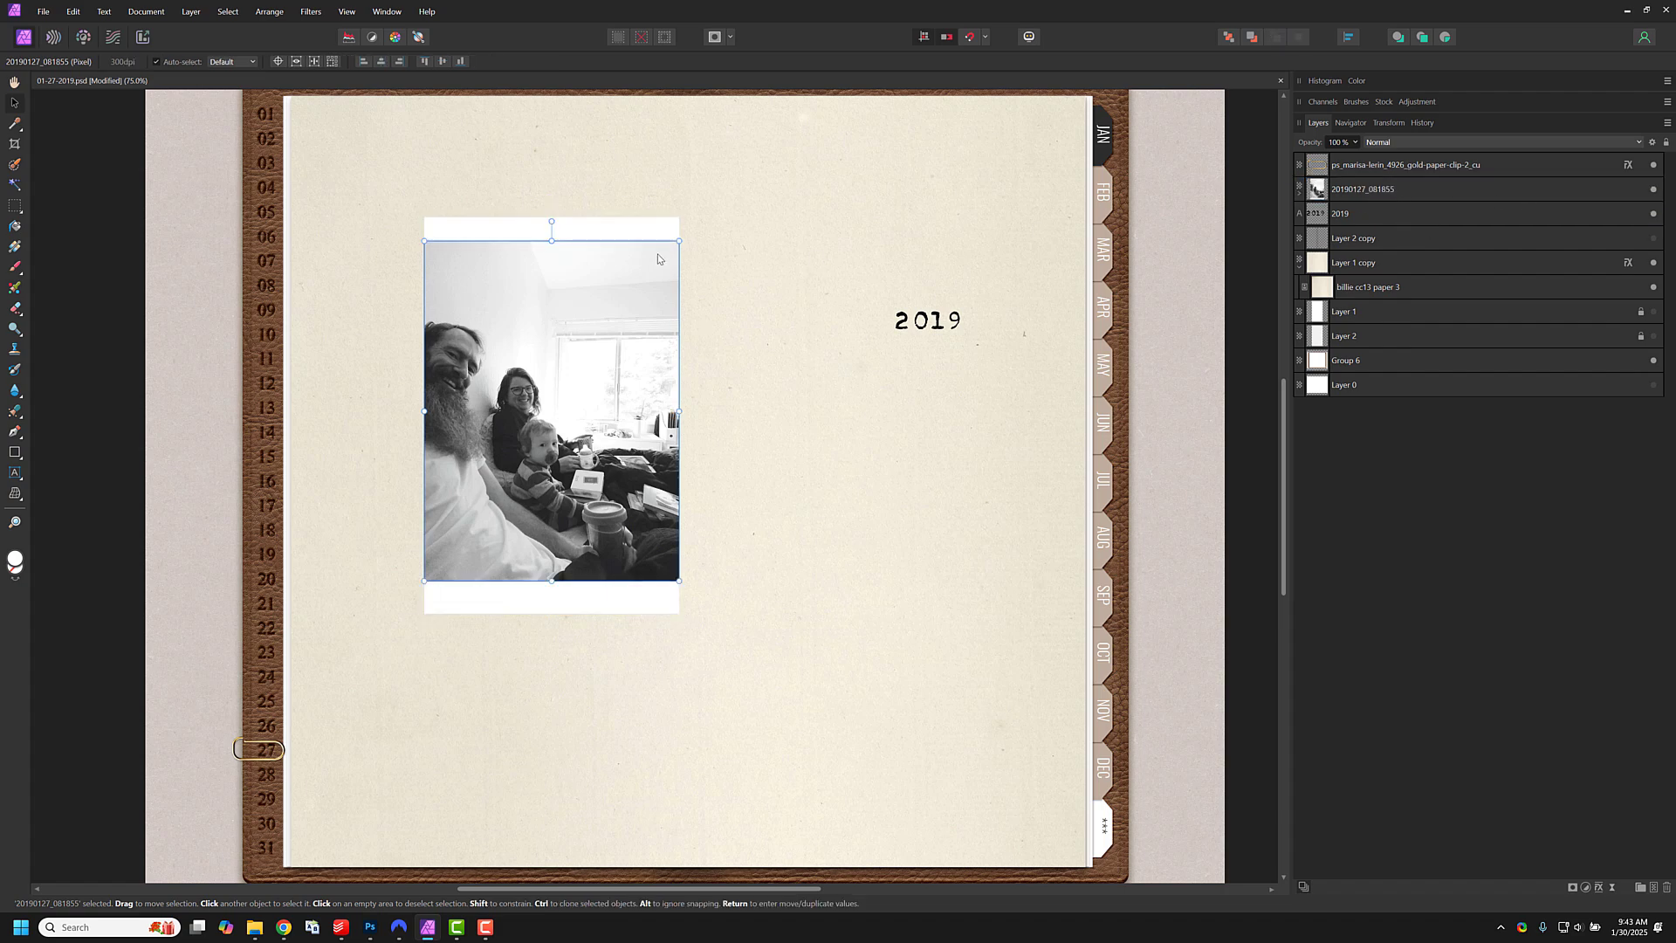
Step: Apply the page paper layer's shadow effect to the framed photo, and shrink the photo and tilt it slightly counterclockwise
click(1352, 194)
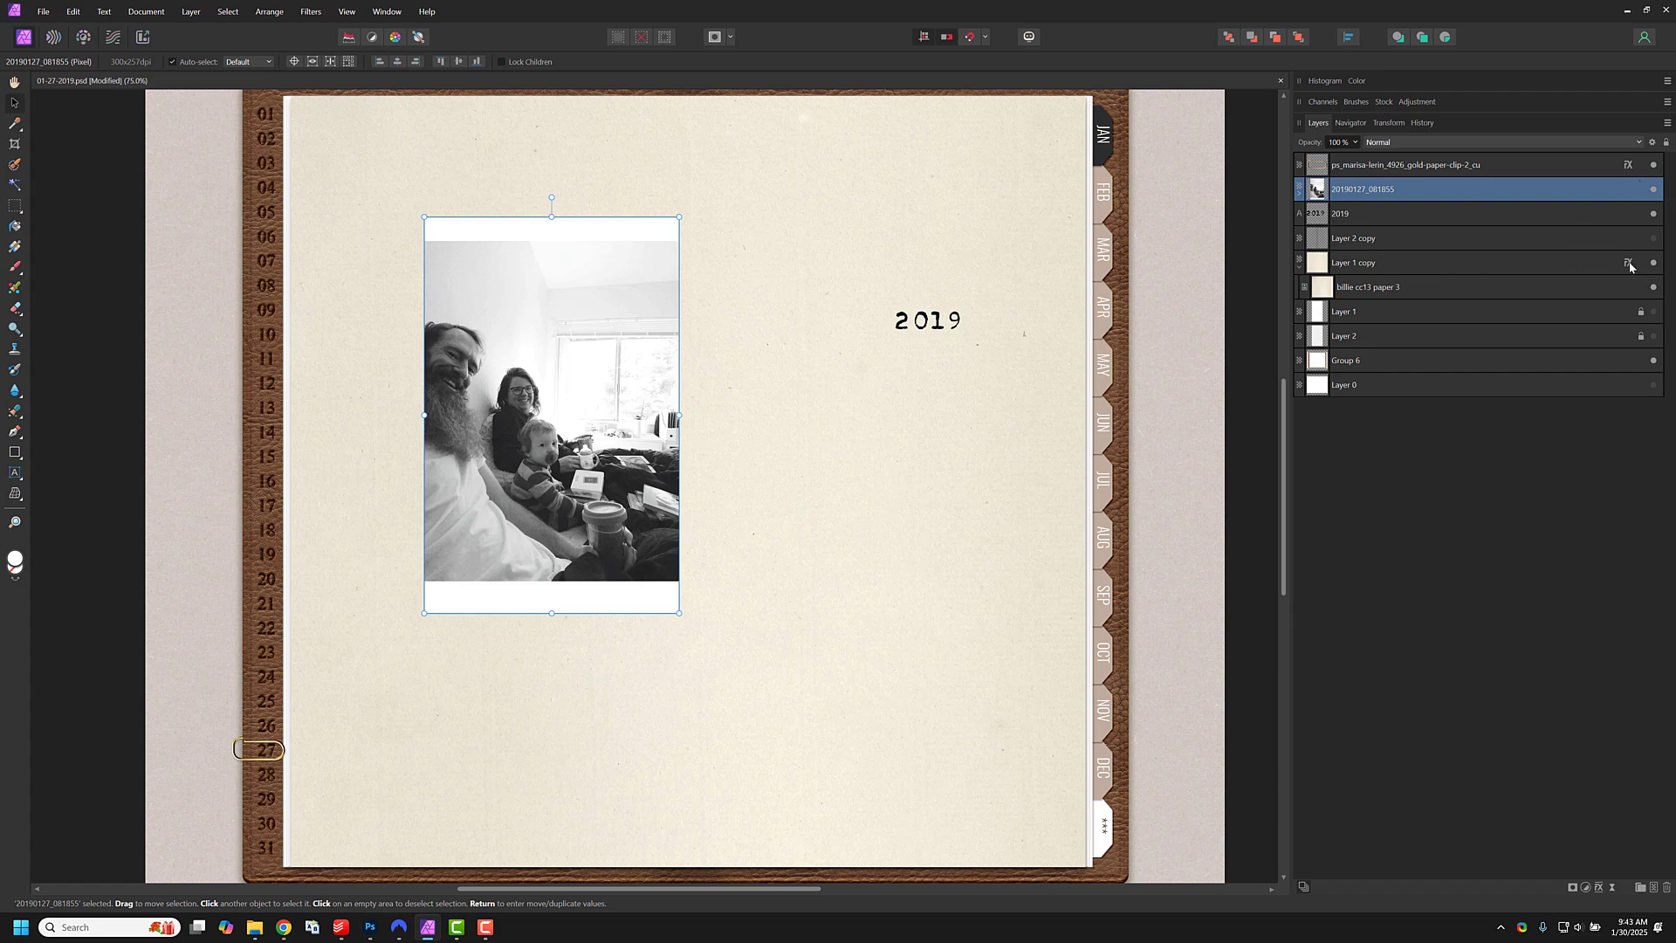
click(1625, 190)
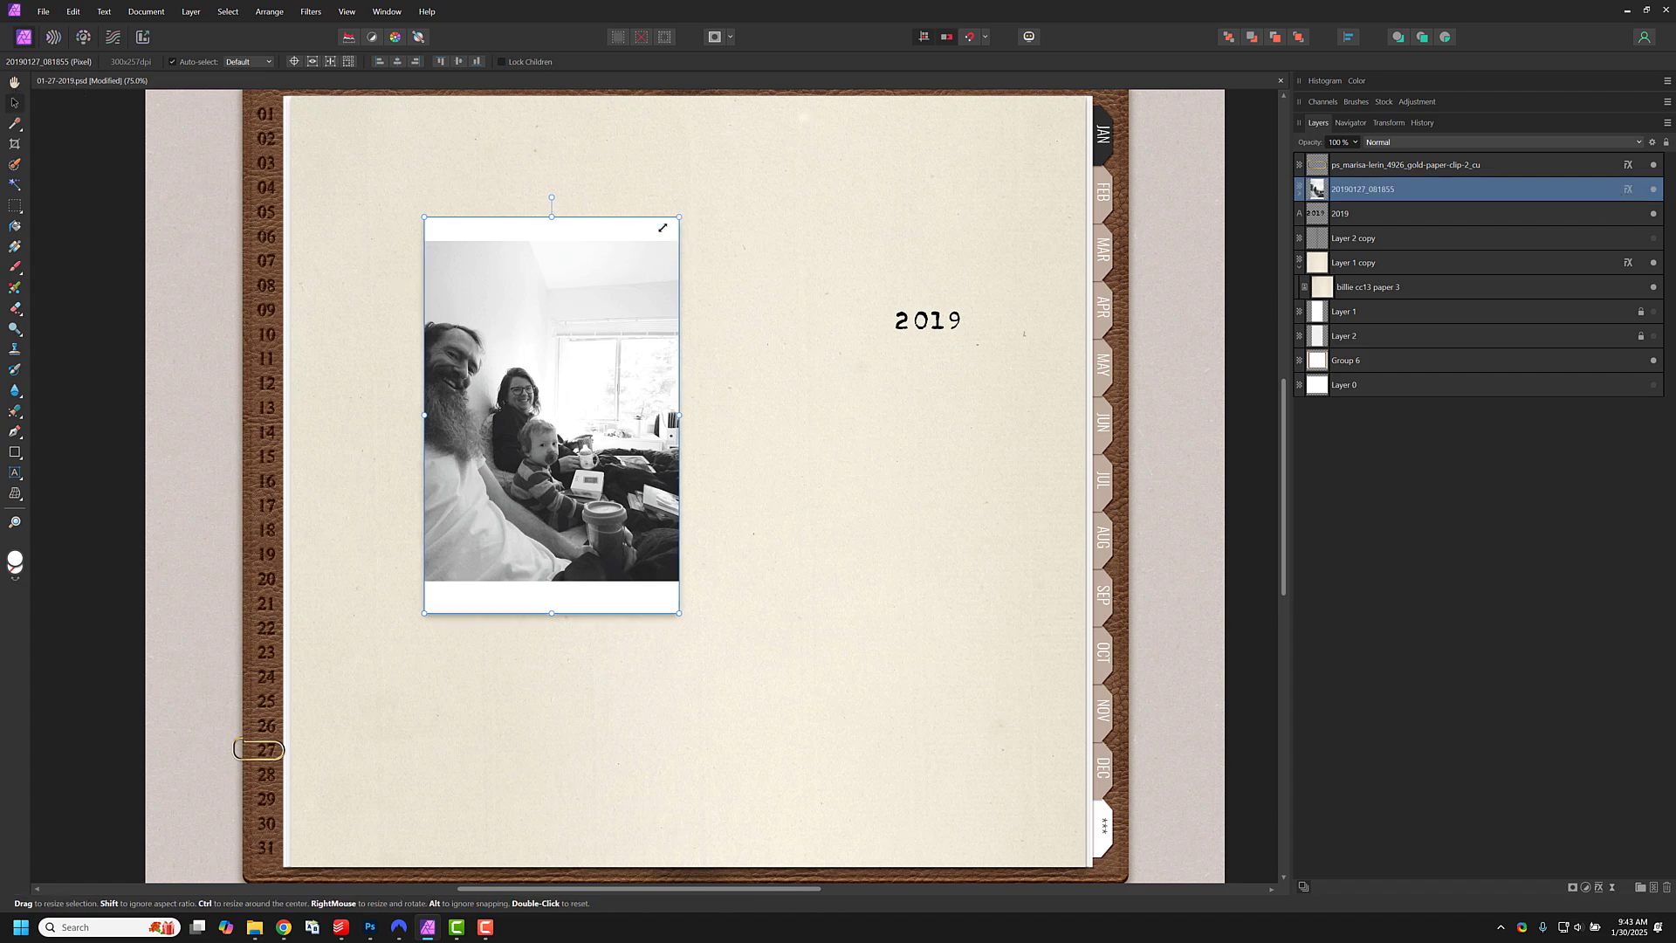
drag(662, 228, 519, 278)
drag(522, 371, 528, 323)
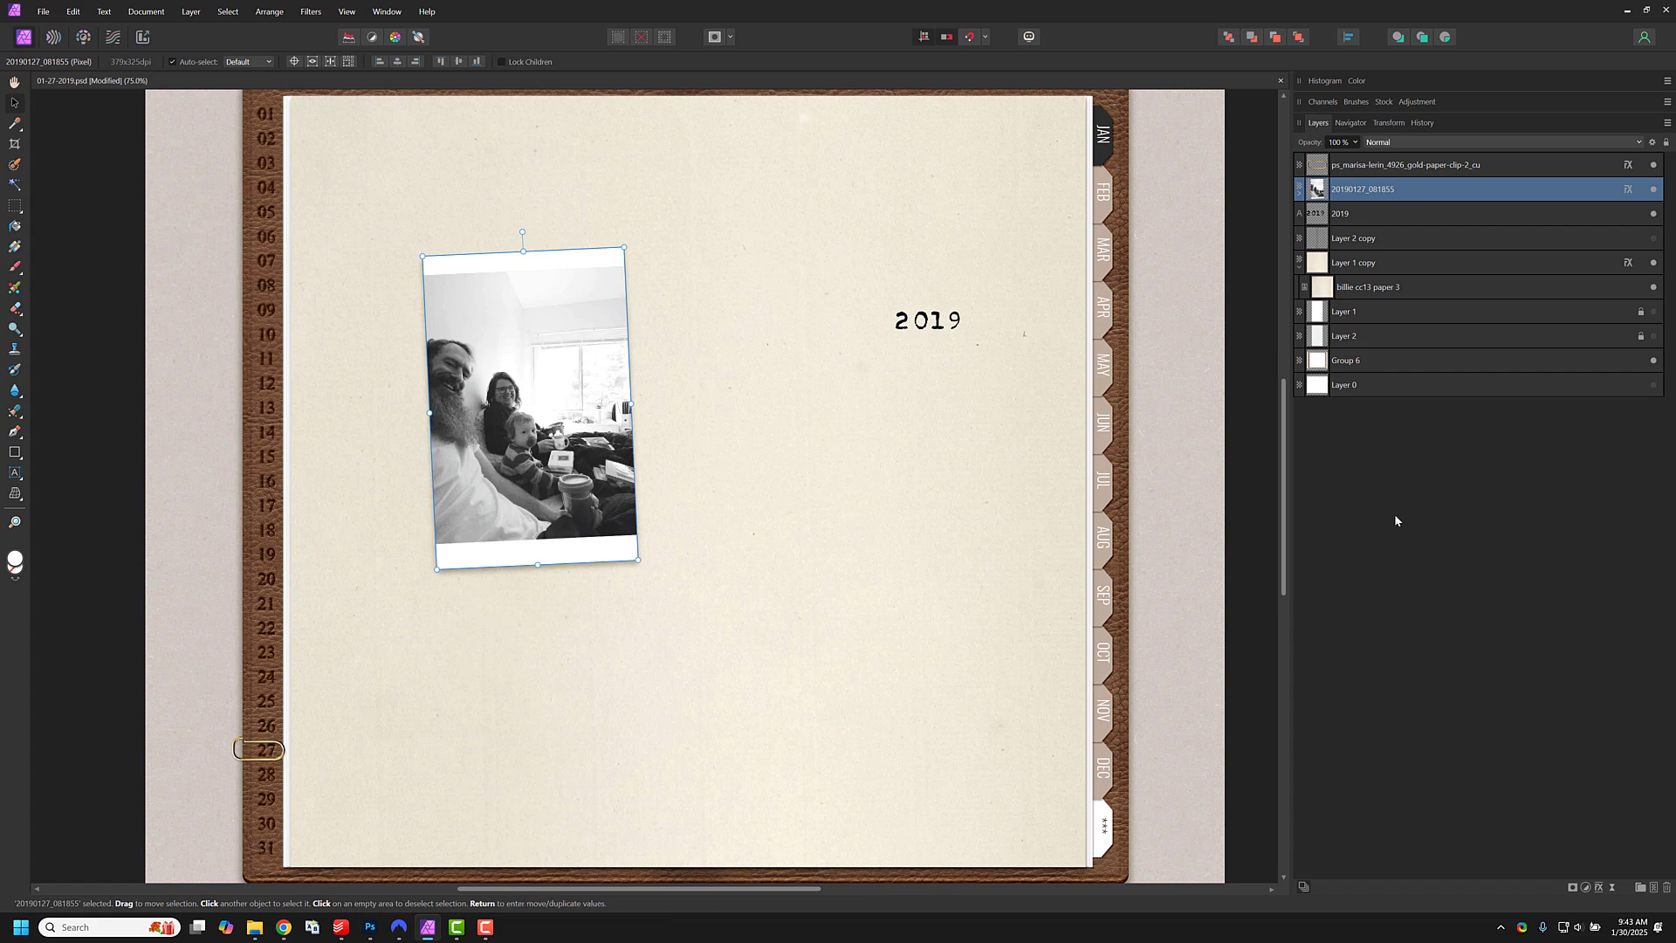
click(16, 84)
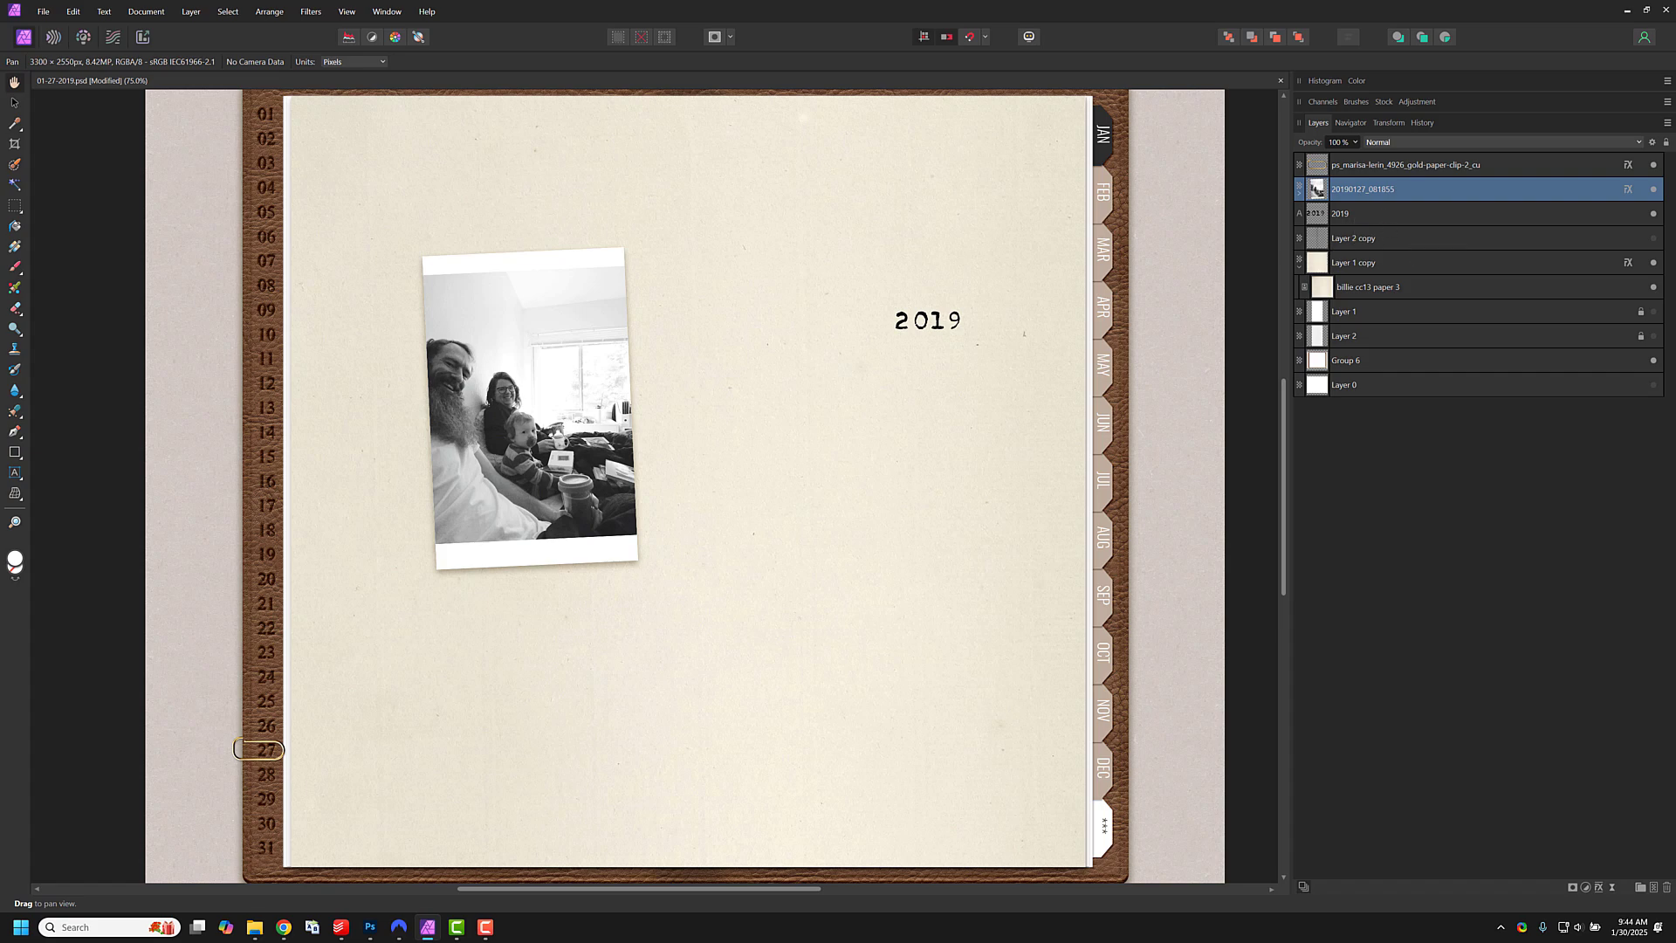
Step: Place billie cc13 scrap 3 turned upright along the photo's left edge, layered beneath the photo with the shadow effect
key(alt+Tab)
key(ctrl+v)
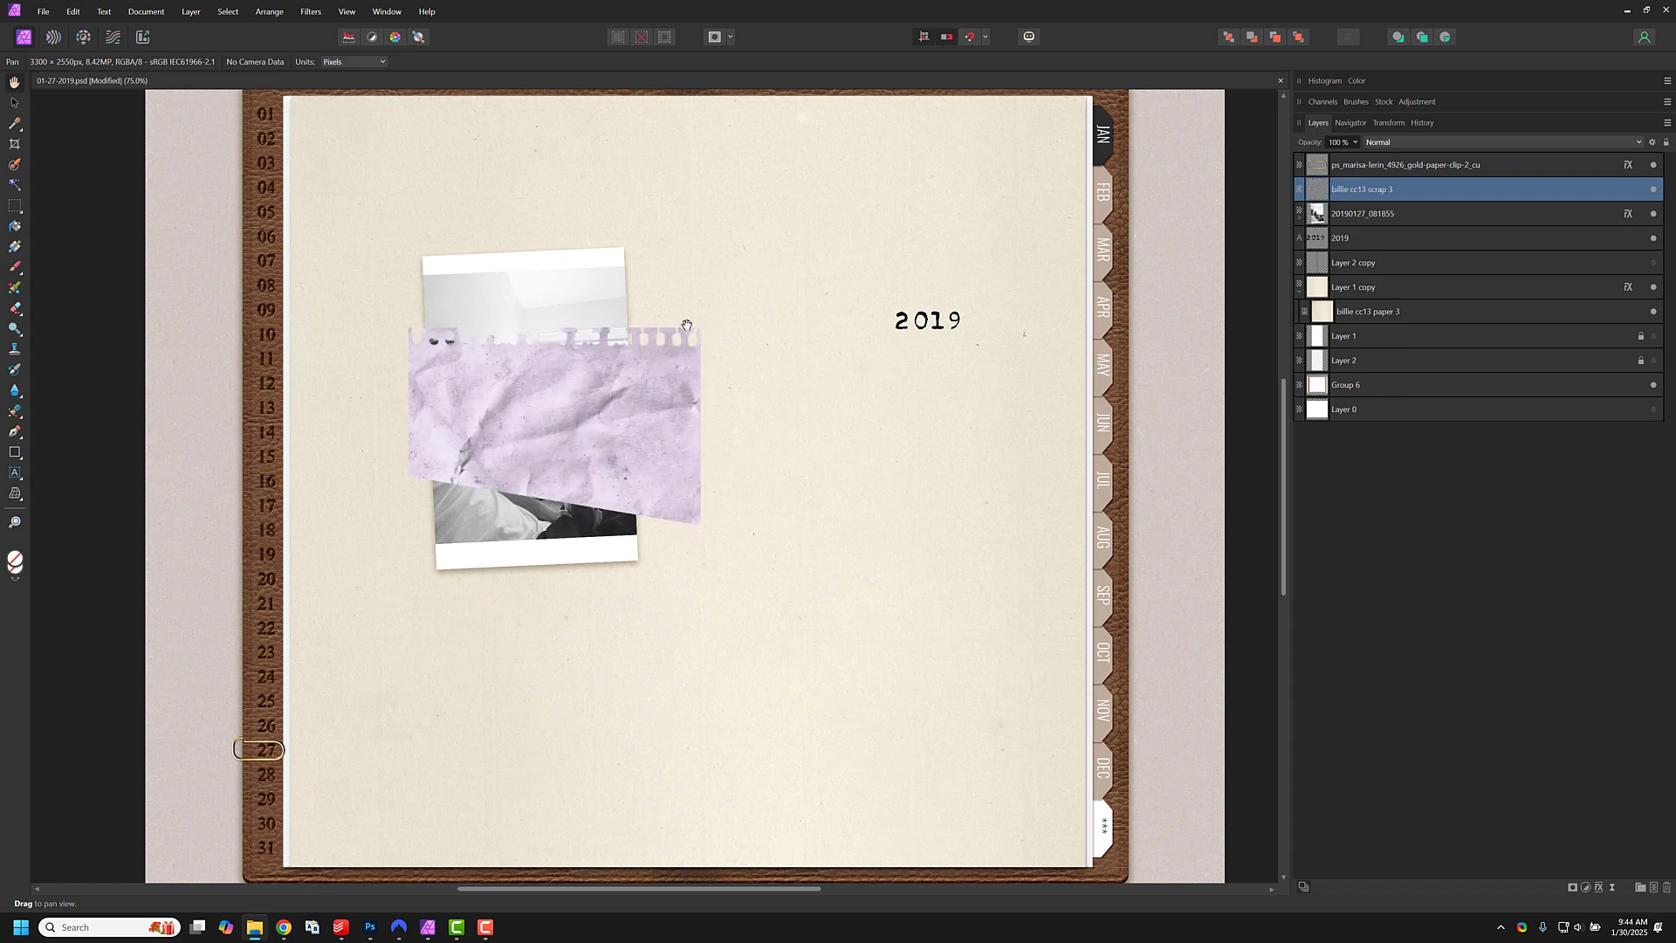
click(14, 103)
drag(710, 319, 382, 213)
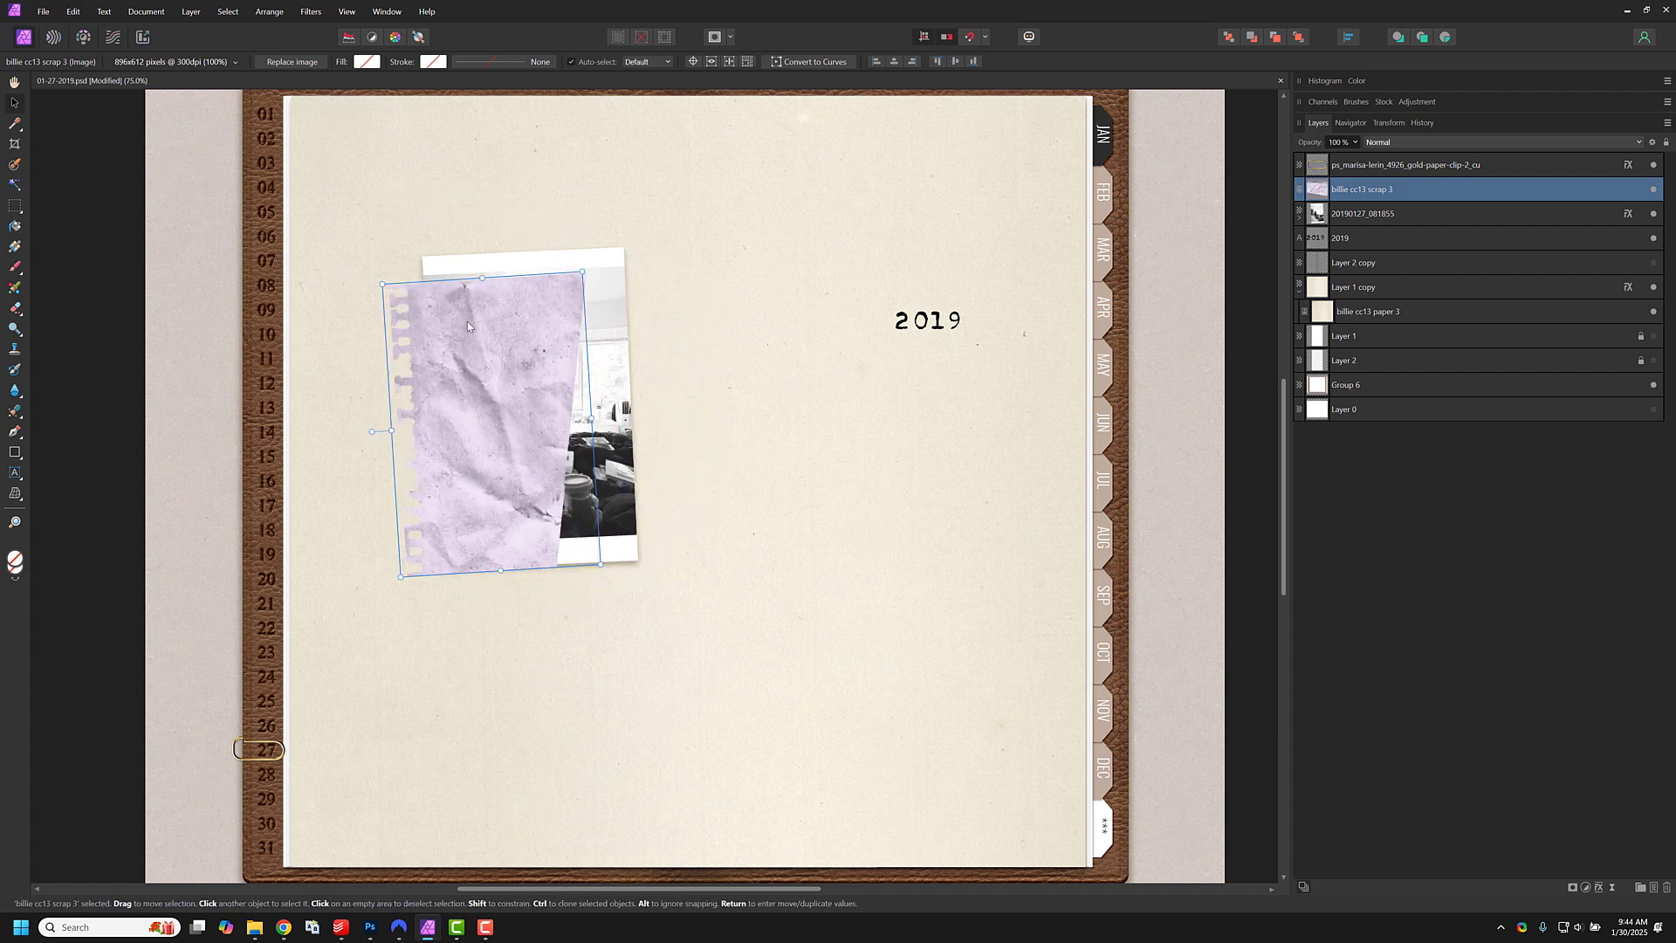
drag(468, 323, 454, 324)
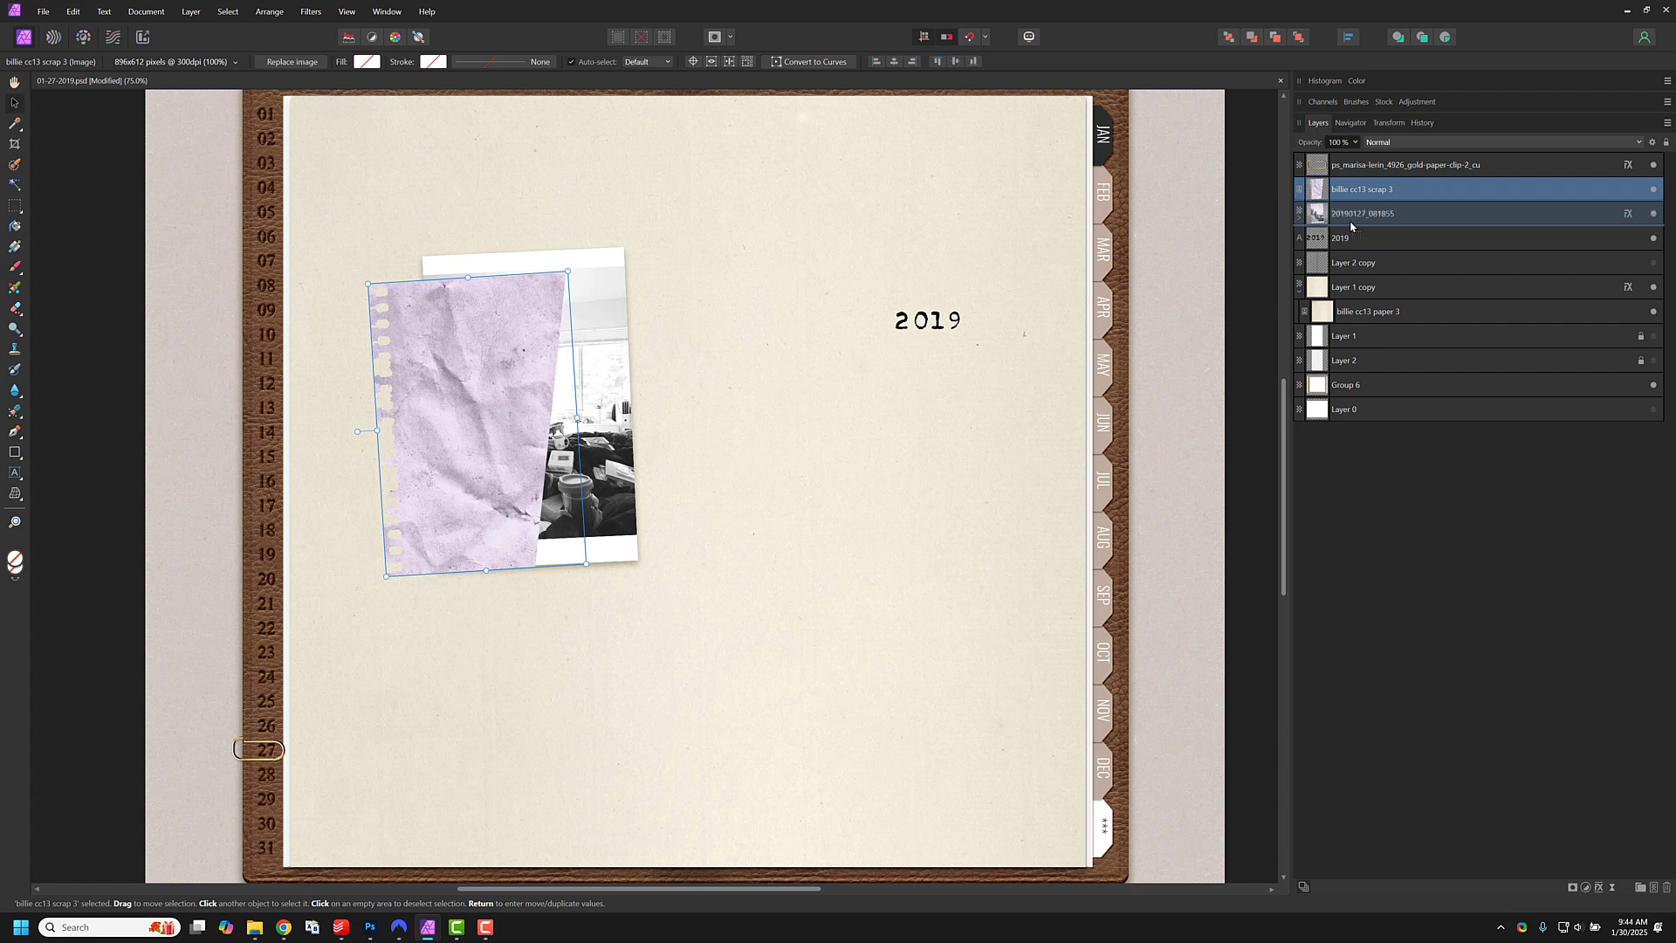
drag(1351, 225, 1354, 225)
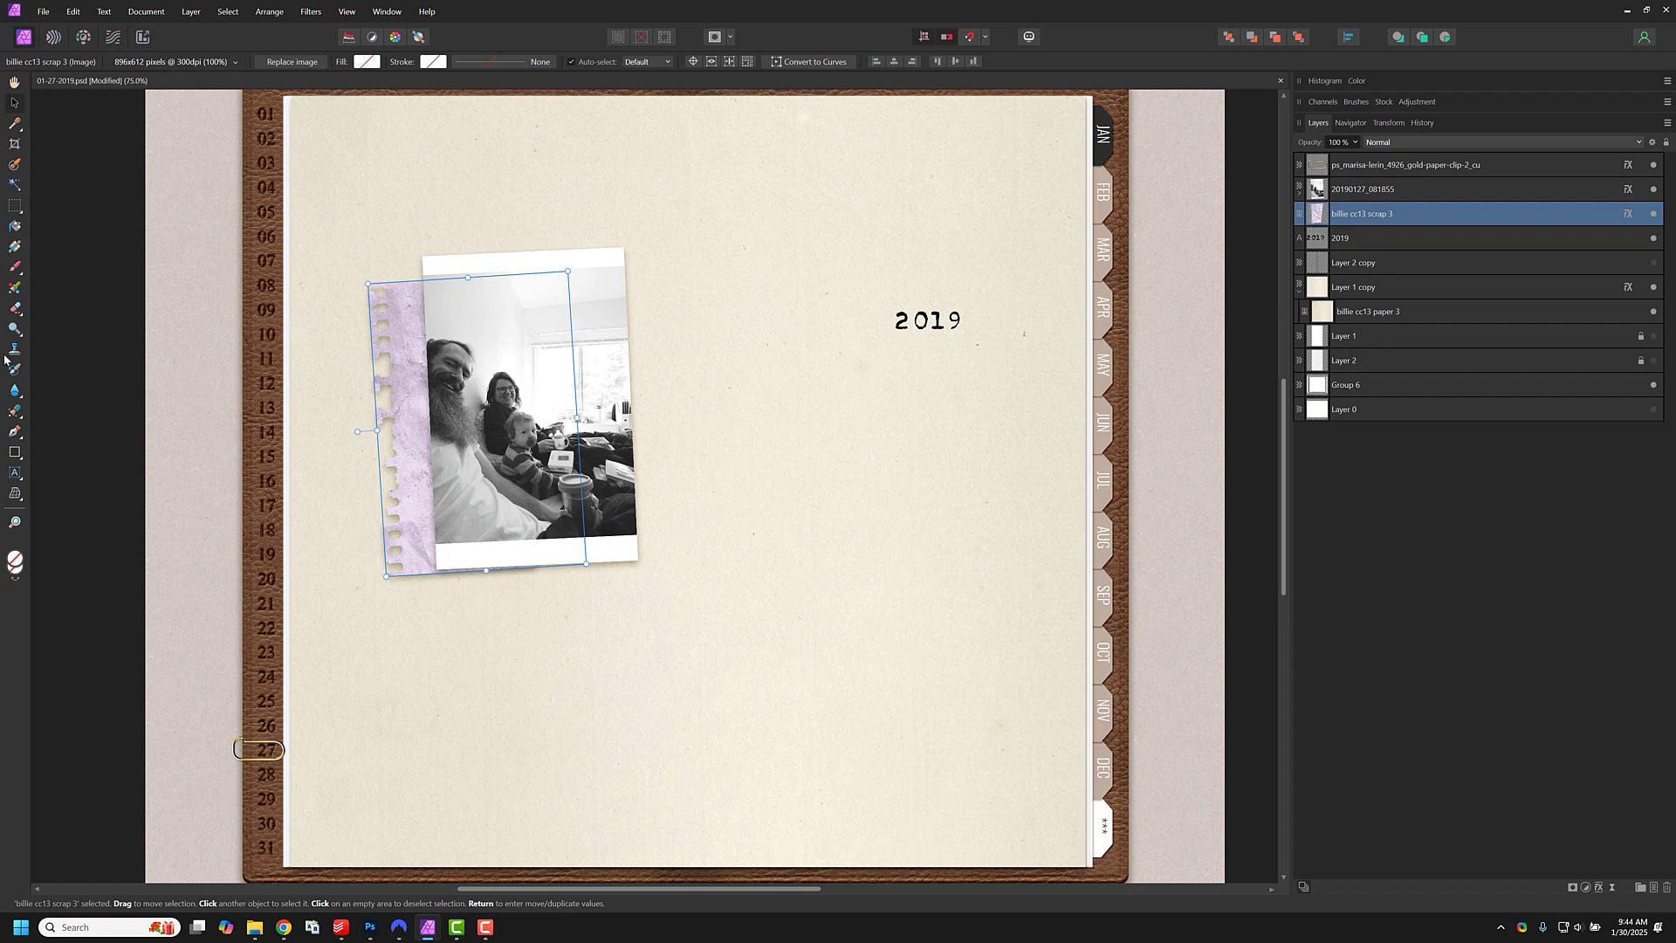
Step: Place billie cc13 scrap 2, scaled to 70%, behind the photo so its lace and bow show above the top edge
drag(4, 360, 594, 379)
drag(702, 431, 644, 440)
drag(738, 668, 617, 497)
drag(524, 216, 561, 221)
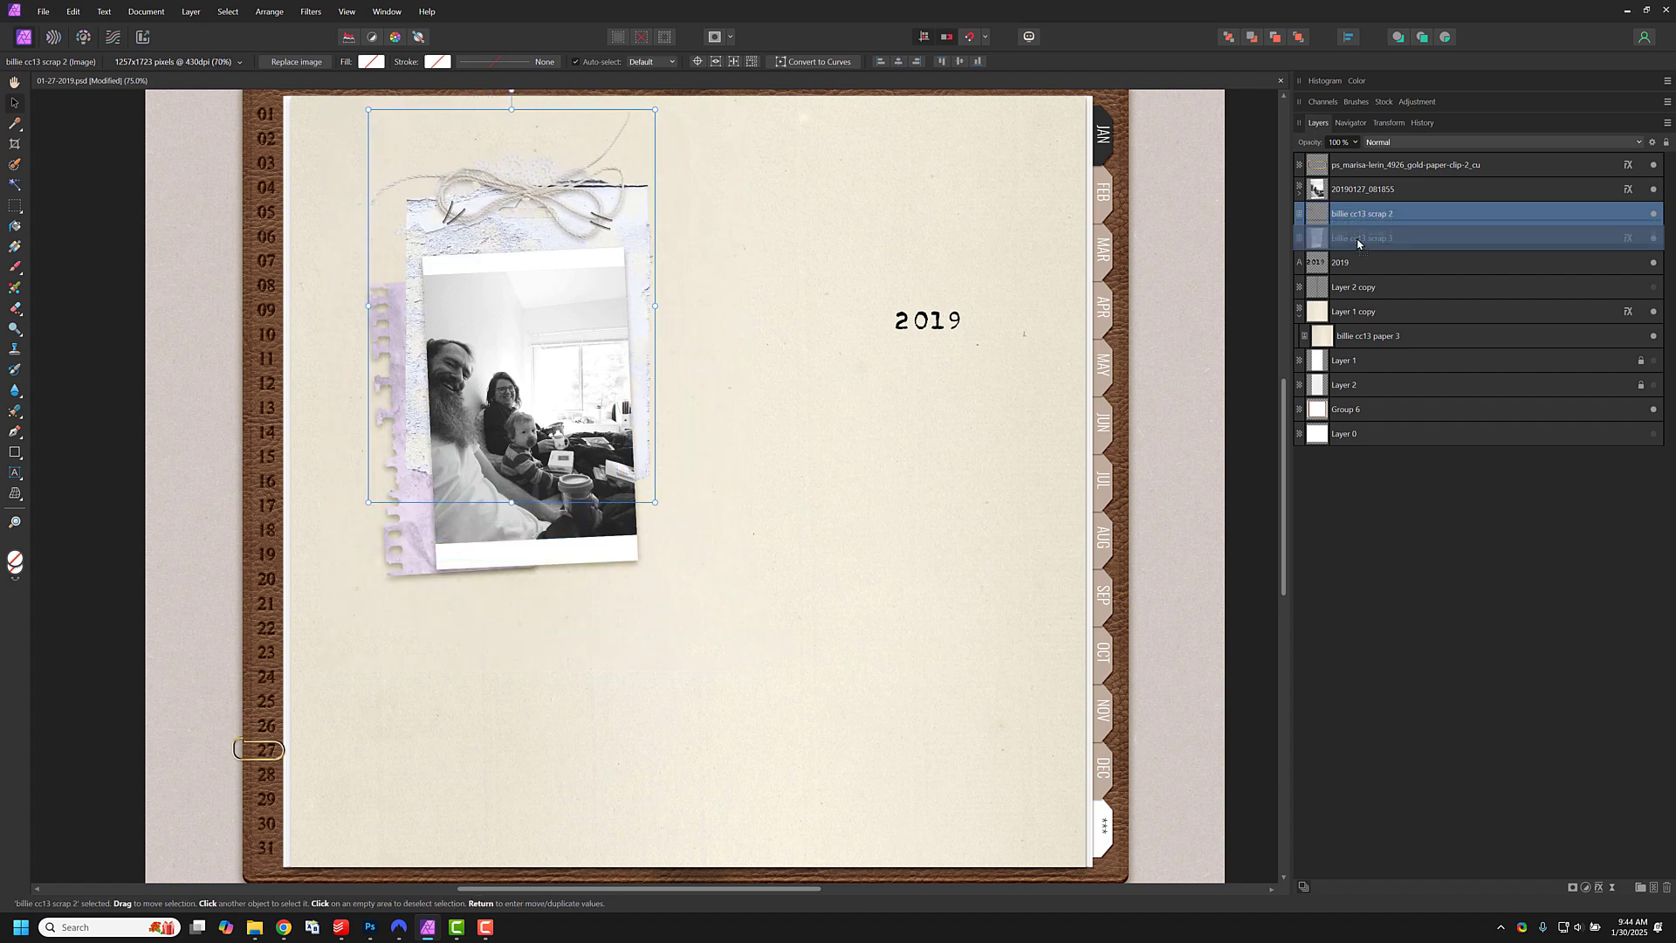
Step: Layer scrap 2 directly beneath scrap 3 with the shadow effect, and nudge it slightly down and to the right
key(Delete)
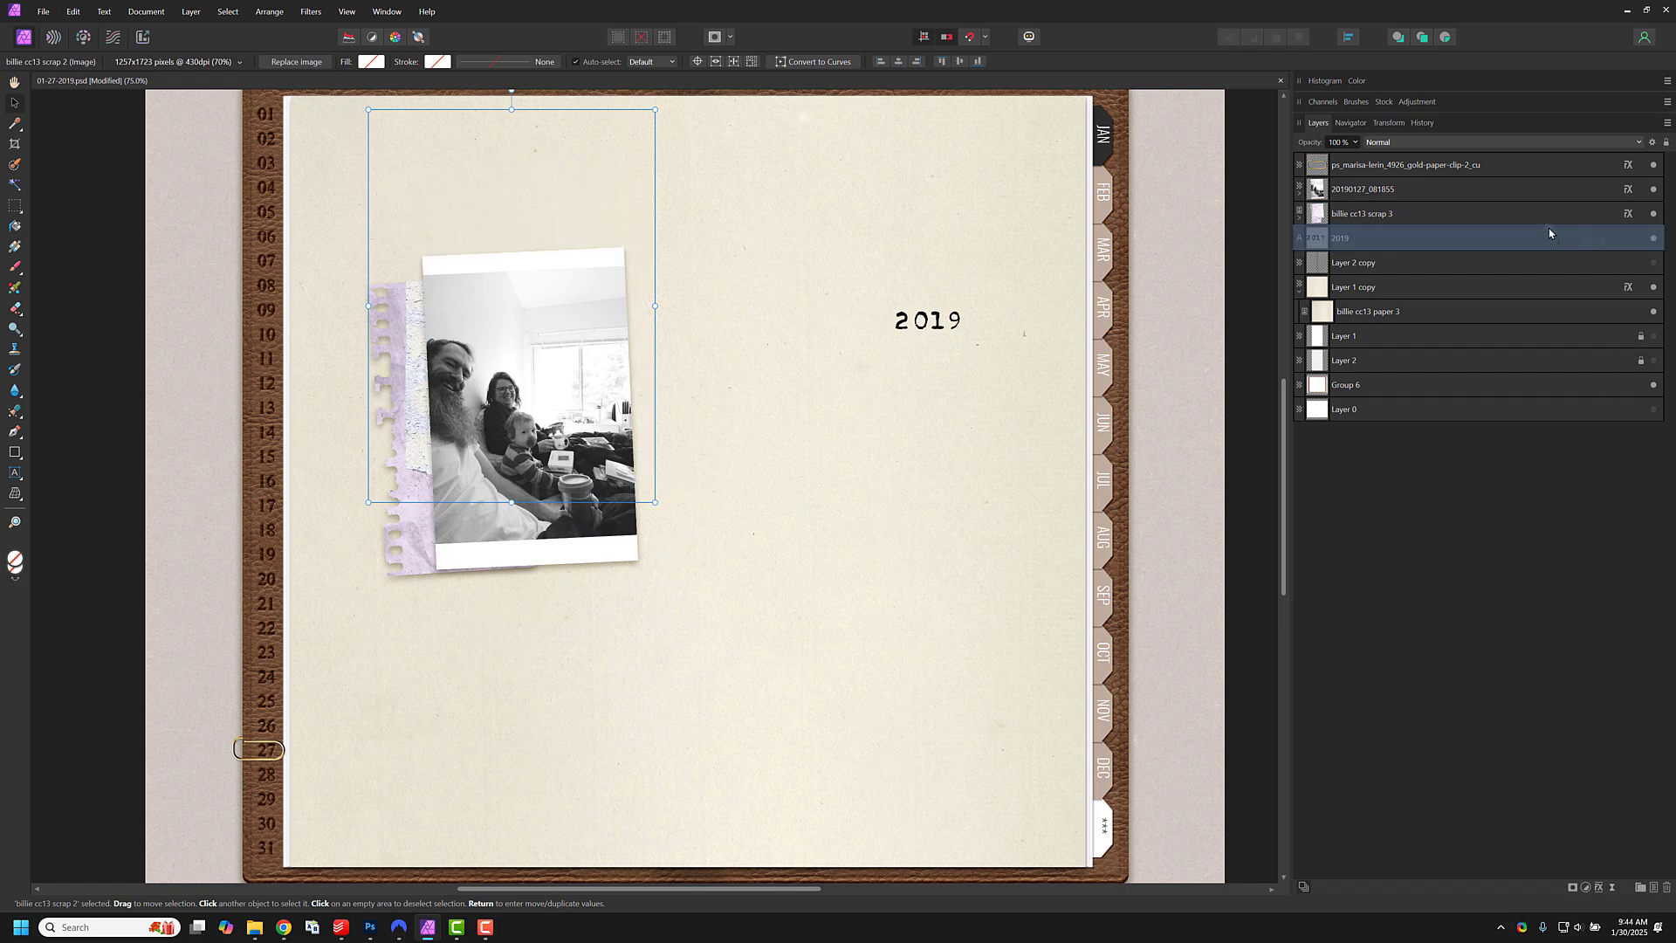
key(ctrl+z)
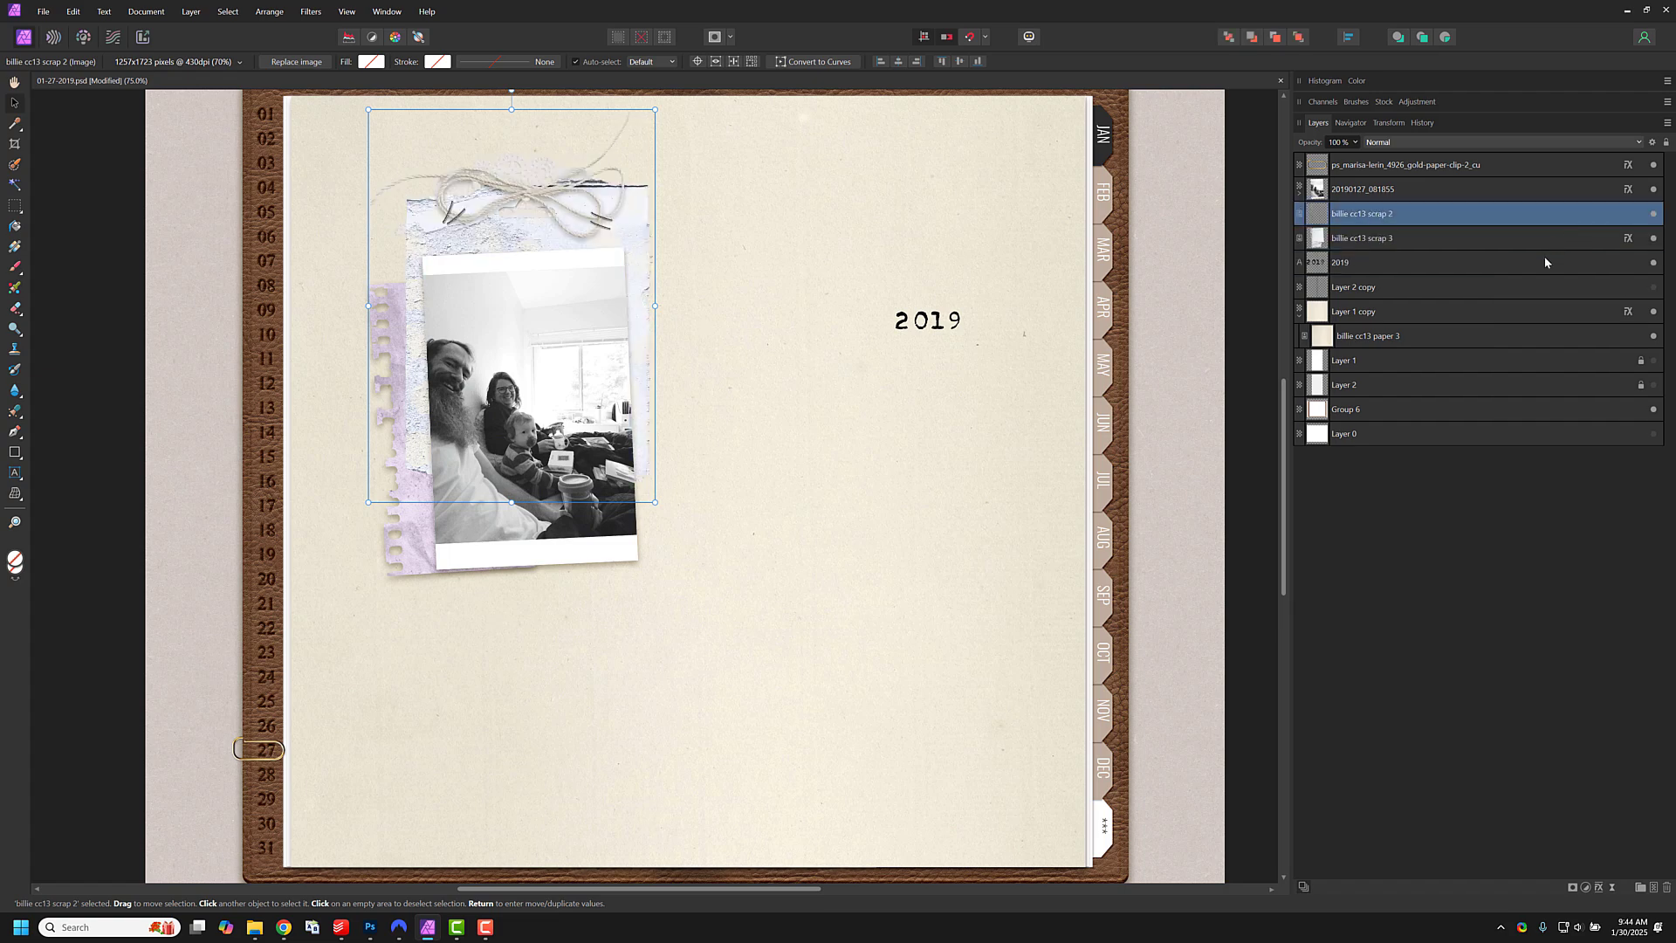
mouse_move(1464, 222)
mouse_down()
mouse_move(1458, 247)
mouse_move(1476, 248)
mouse_up()
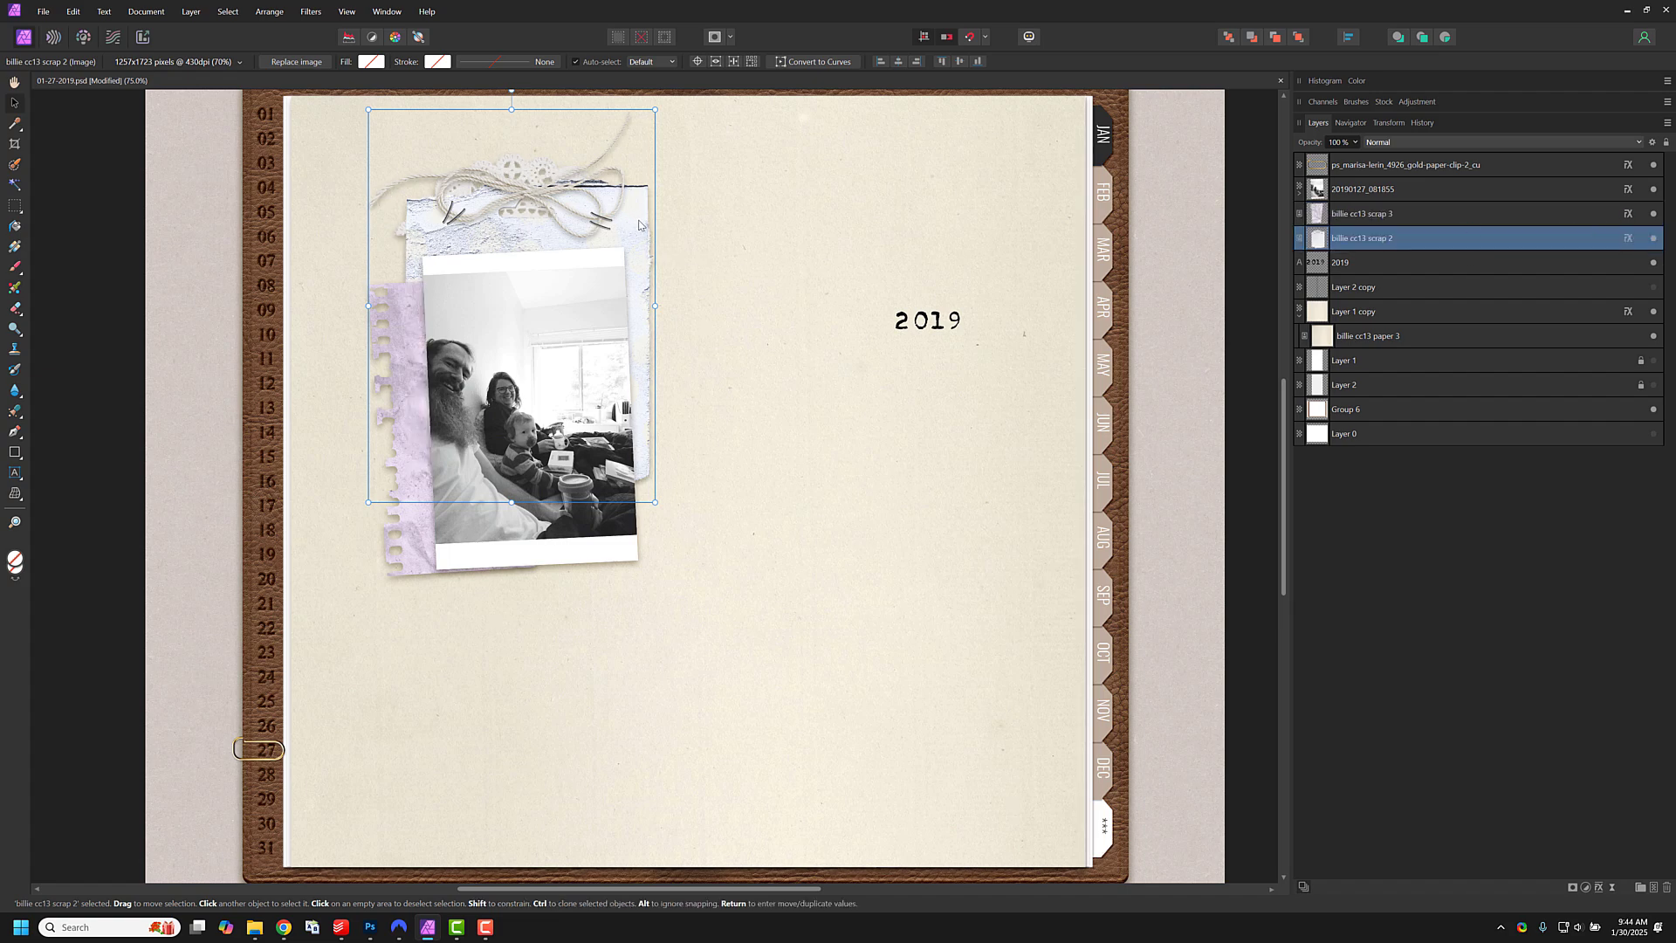
drag(639, 225, 644, 230)
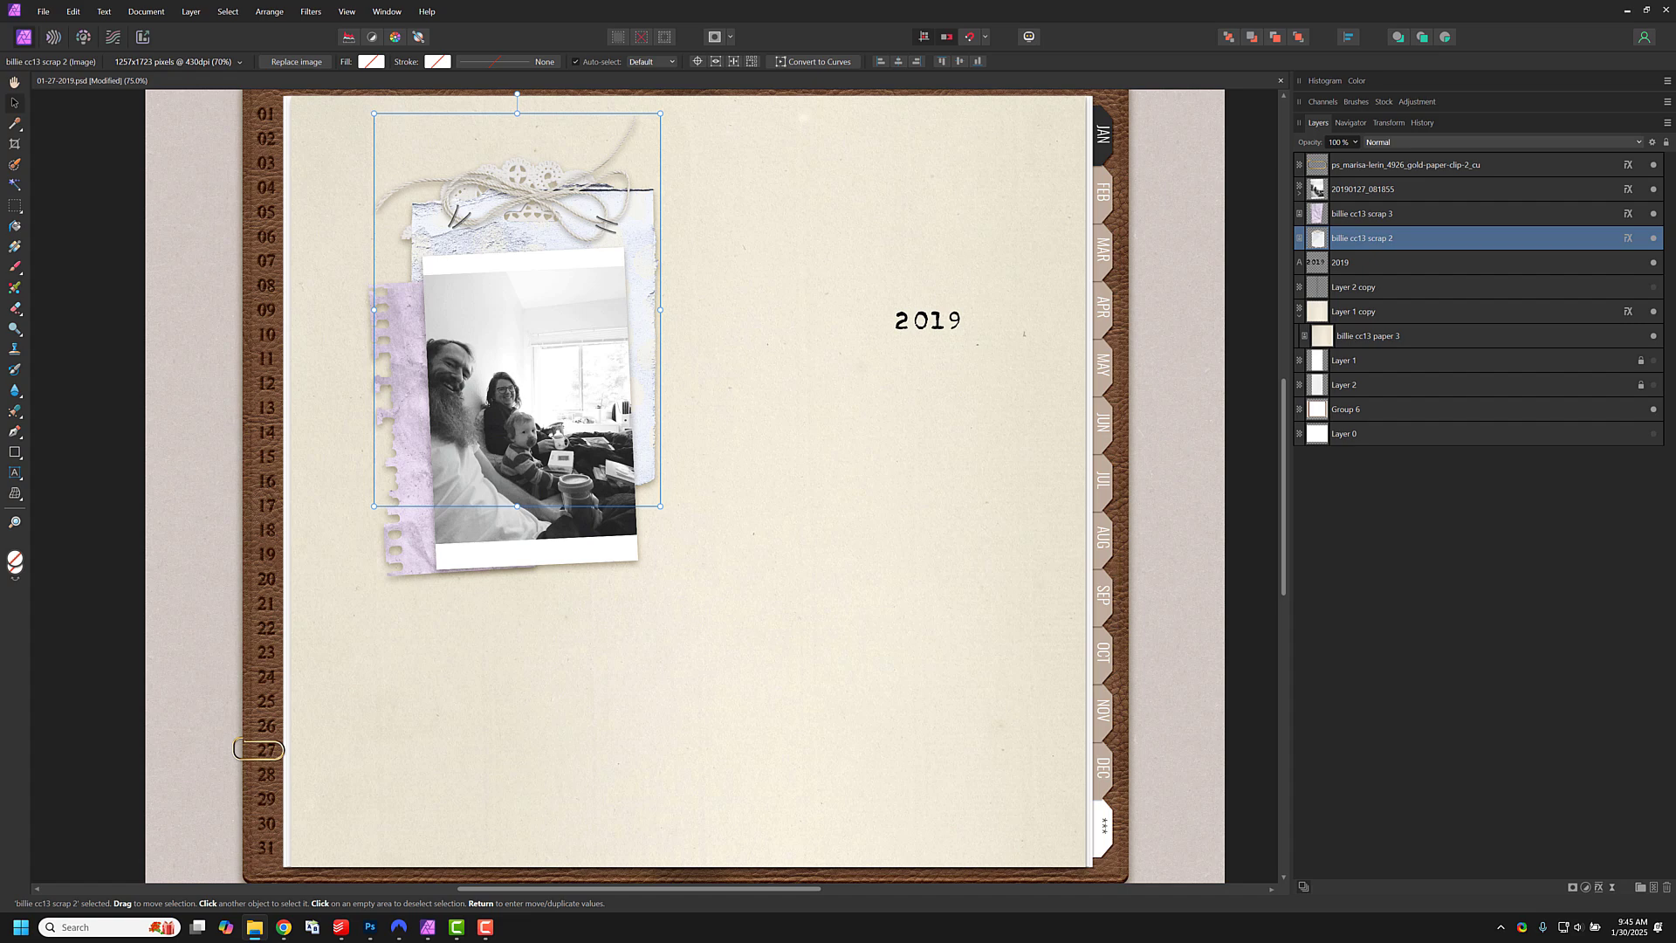
Step: Place the striped billie cc13 vellum 1 beneath scrap 2, scaled to 52% and slightly tilted clockwise, with the shadow effect
drag(632, 407, 1038, 607)
drag(1037, 712, 375, 87)
drag(480, 172, 617, 363)
drag(1392, 239, 1397, 276)
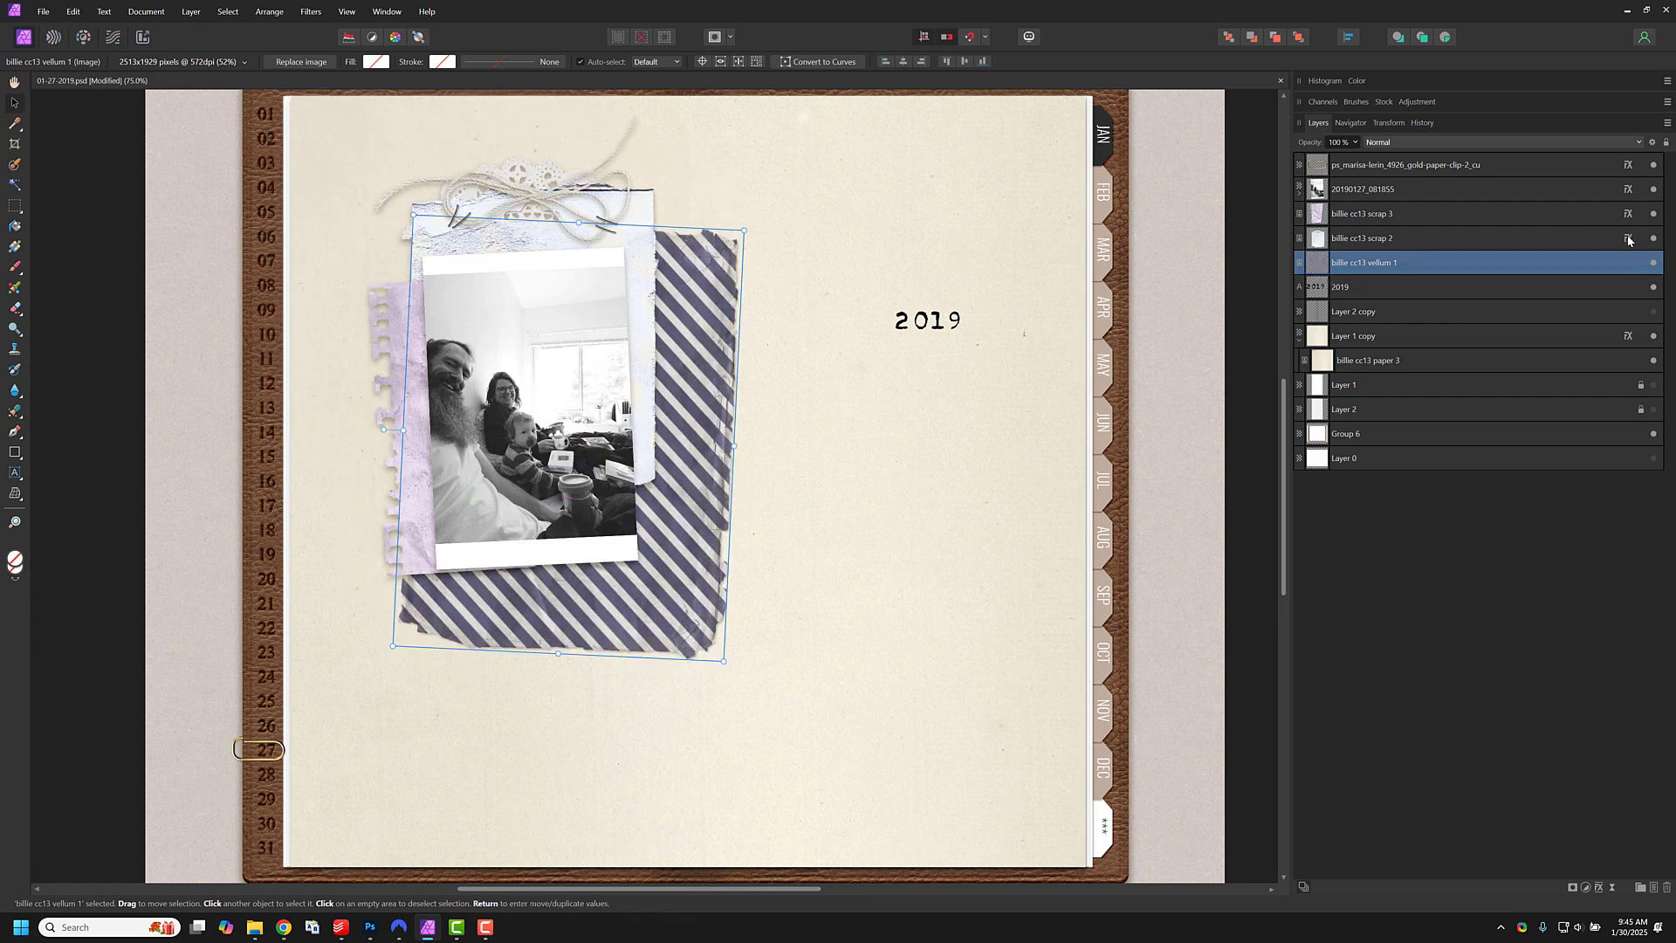
key(ctrl+shift+v)
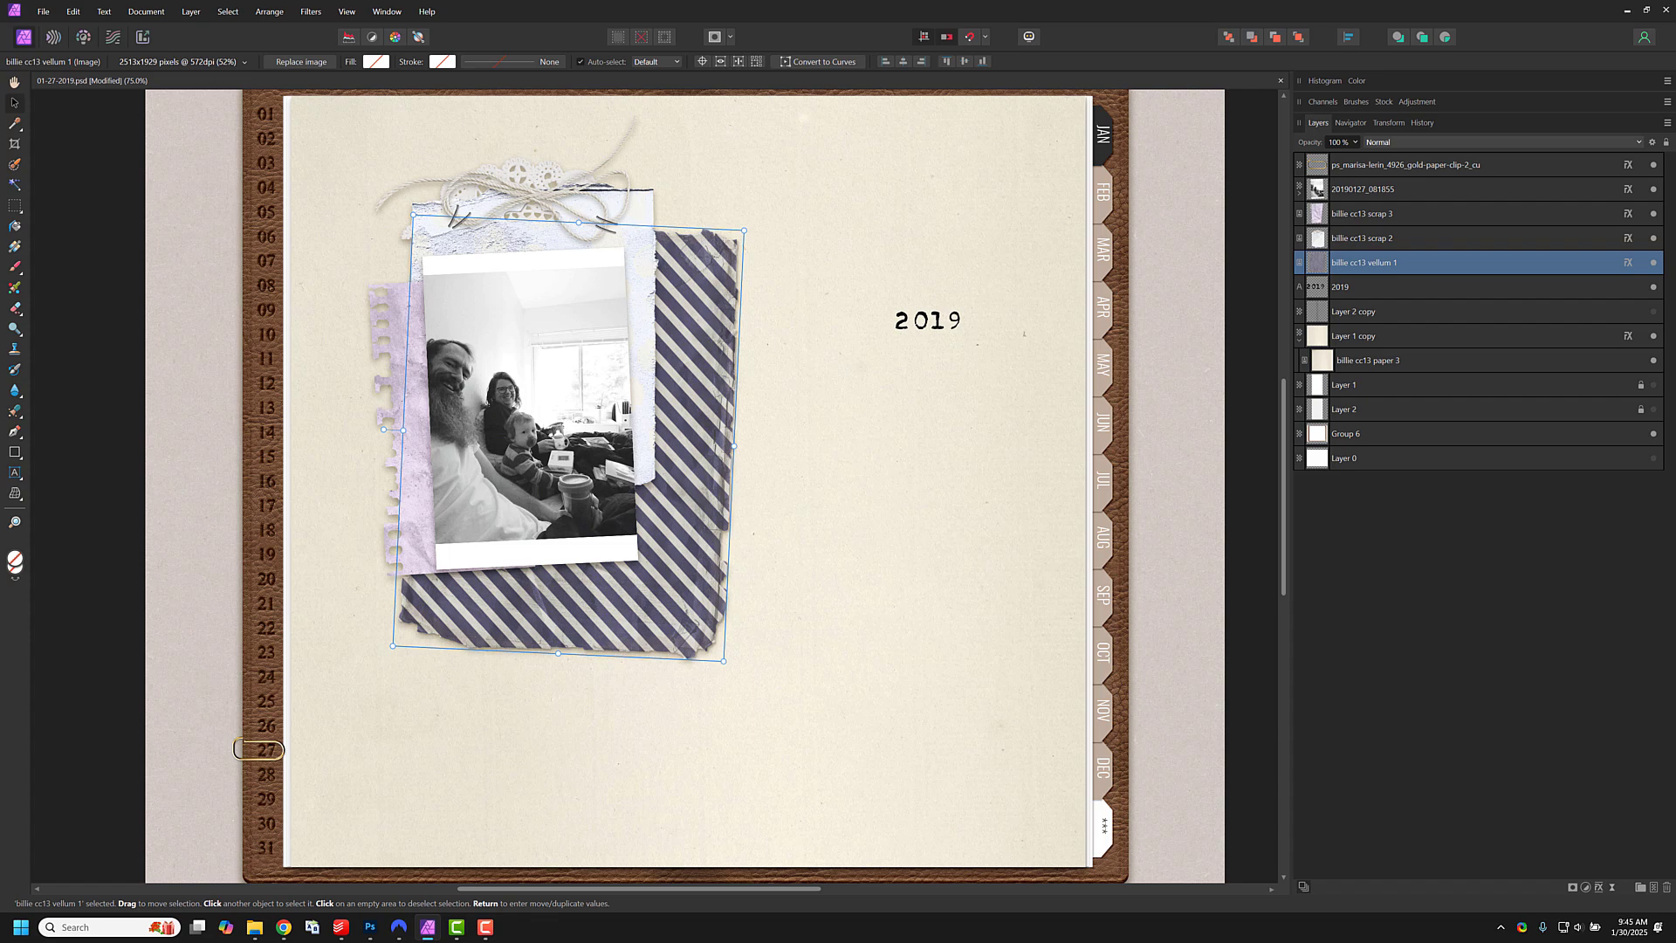
Step: Place the dotted billie cc13 worn paper 2 above the vellum, scaled to 81% and tilted slightly clockwise, with the shadow effect
key(ctrl+v)
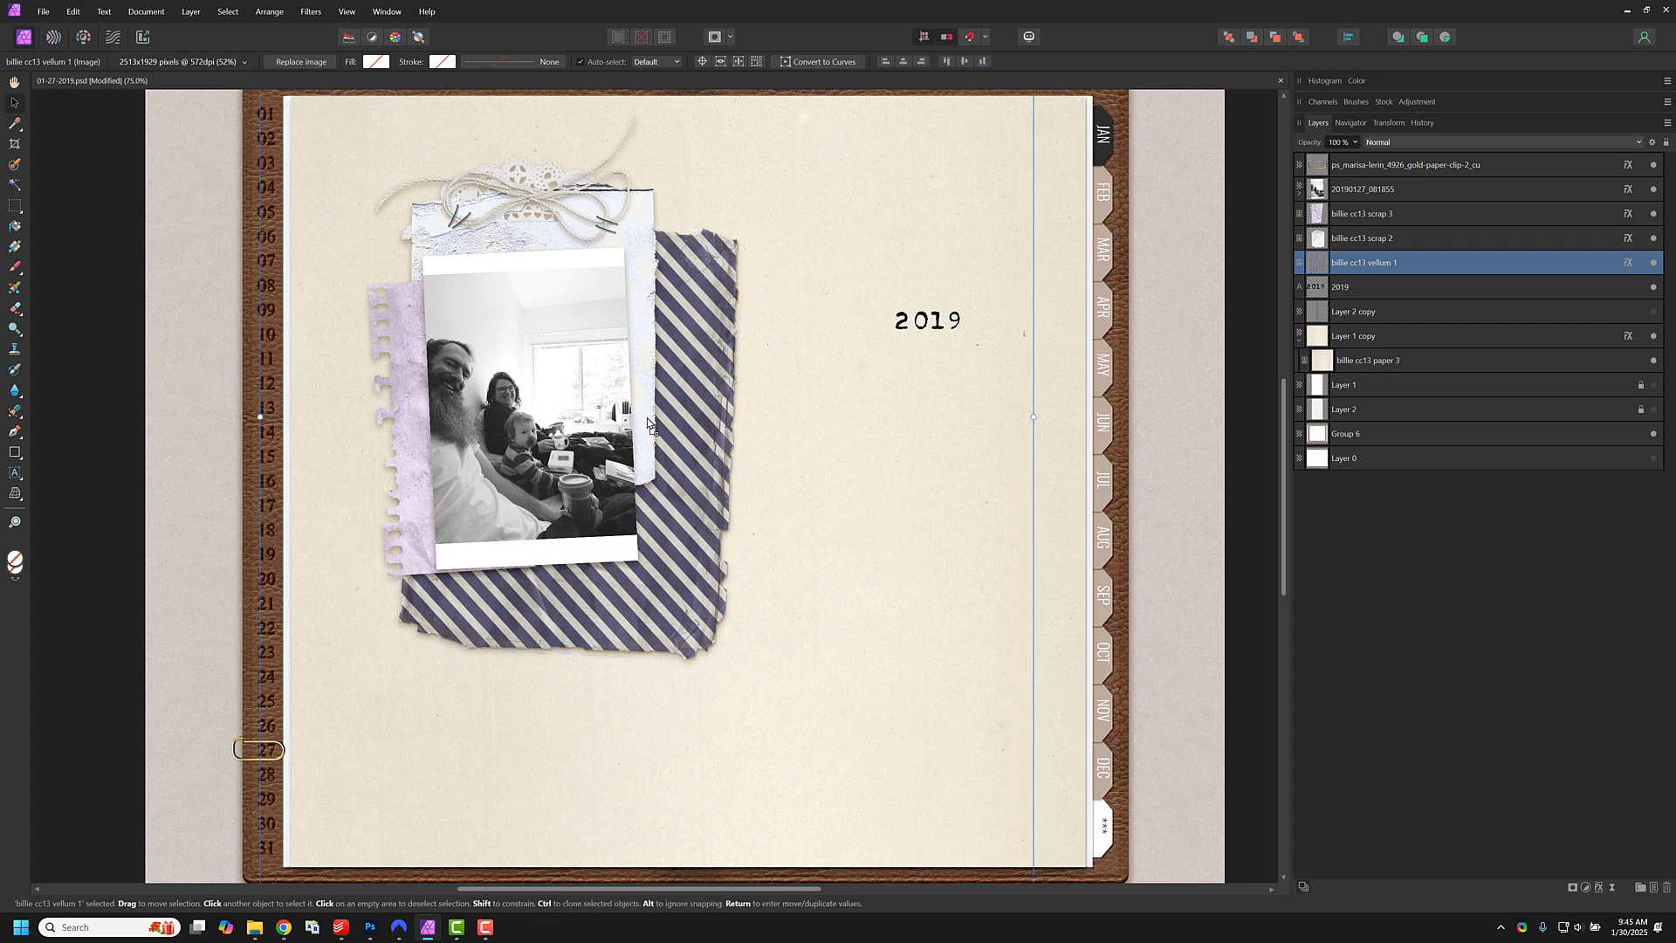
key(ctrl+z)
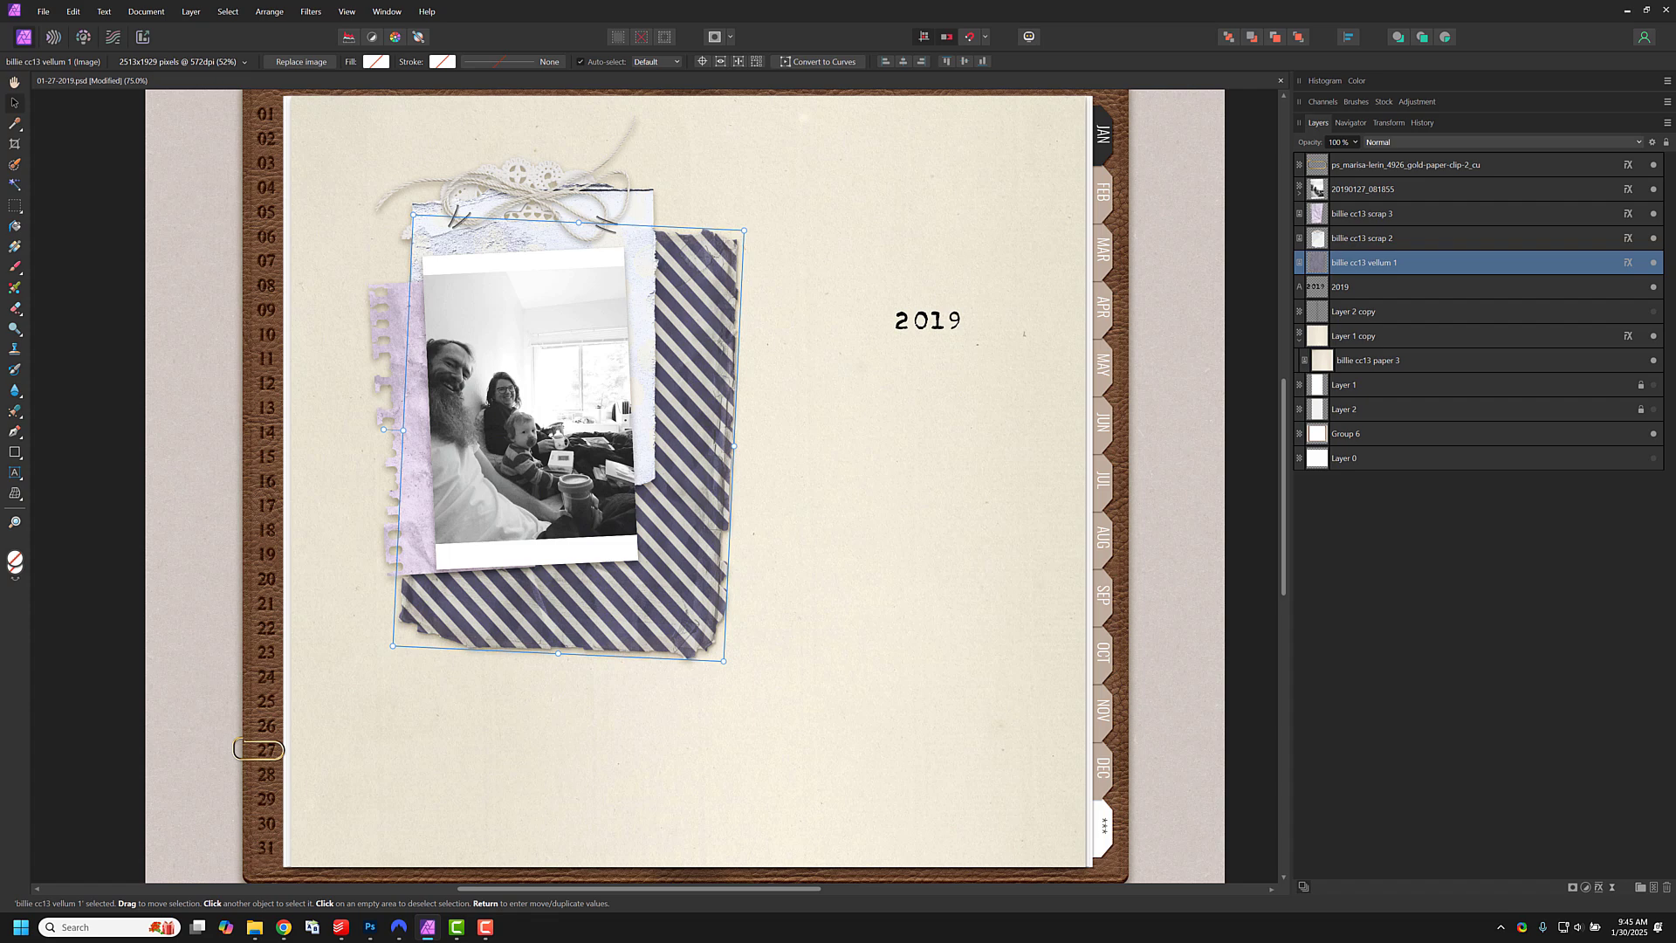
key(ctrl+v)
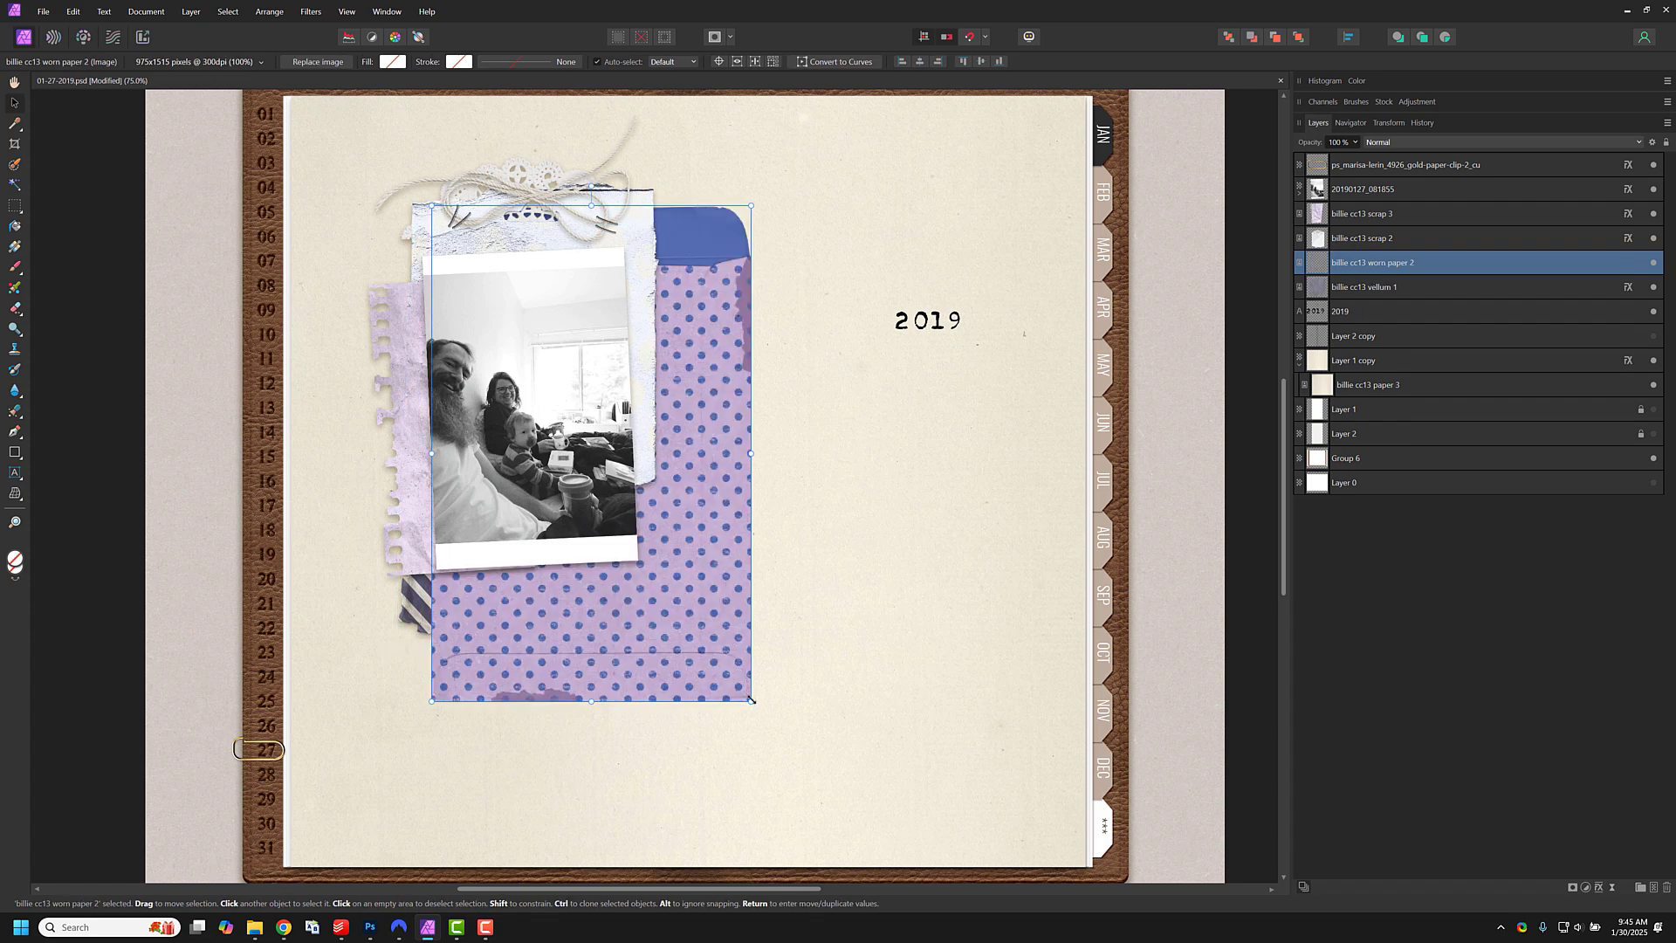
drag(751, 700, 689, 604)
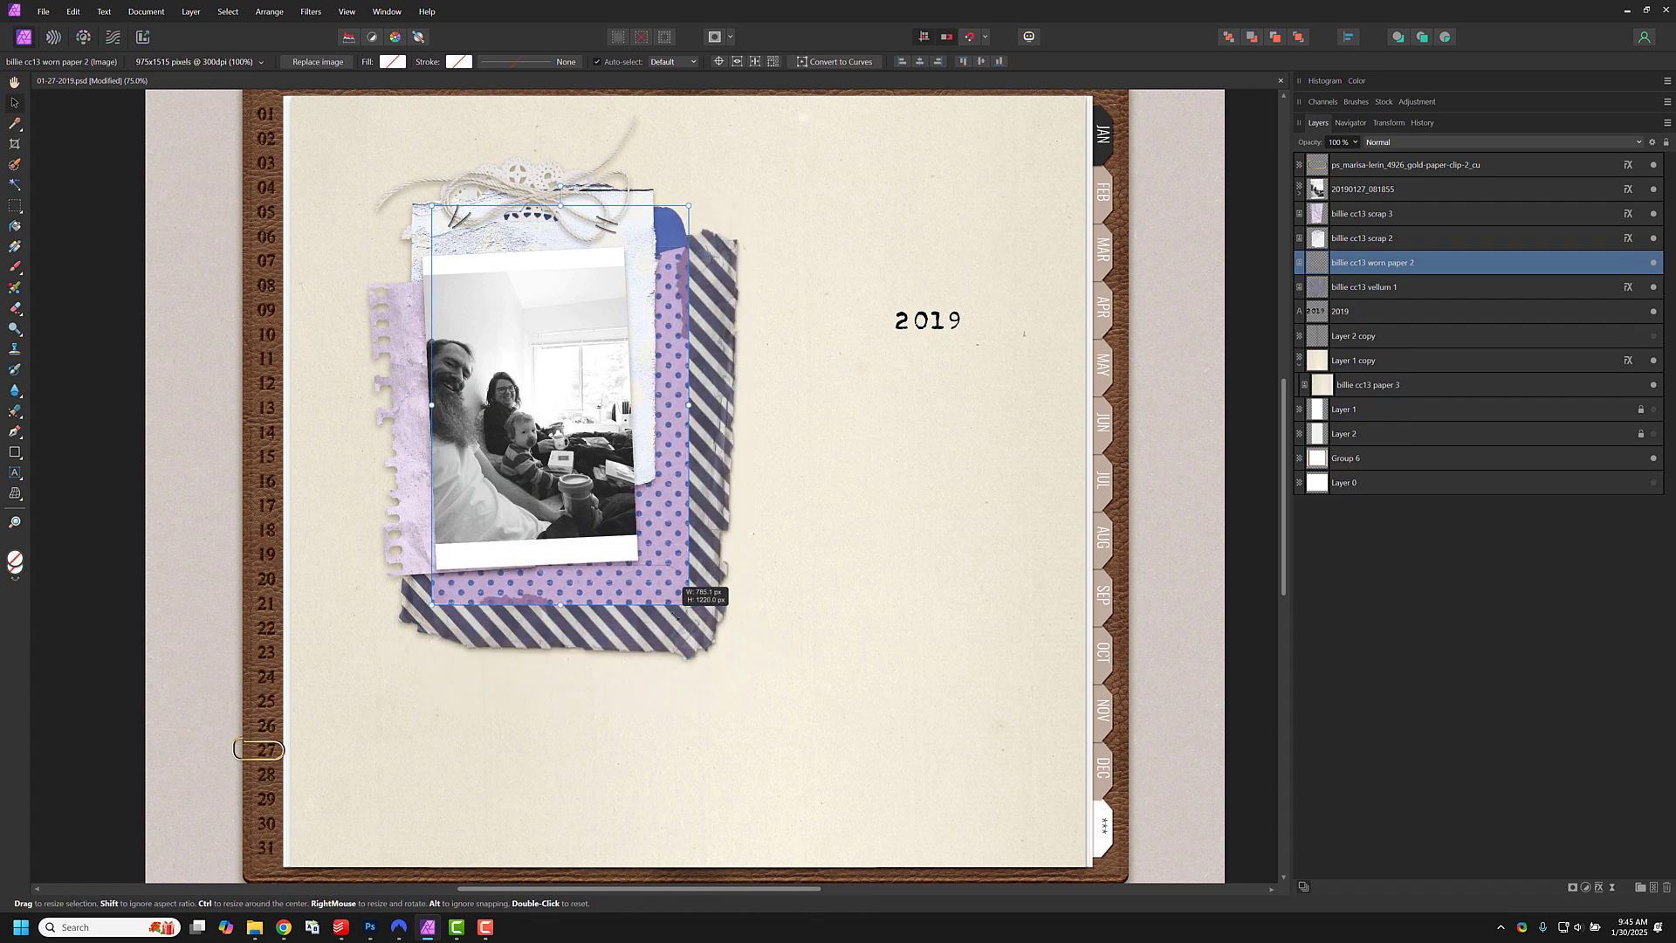
drag(709, 202, 728, 211)
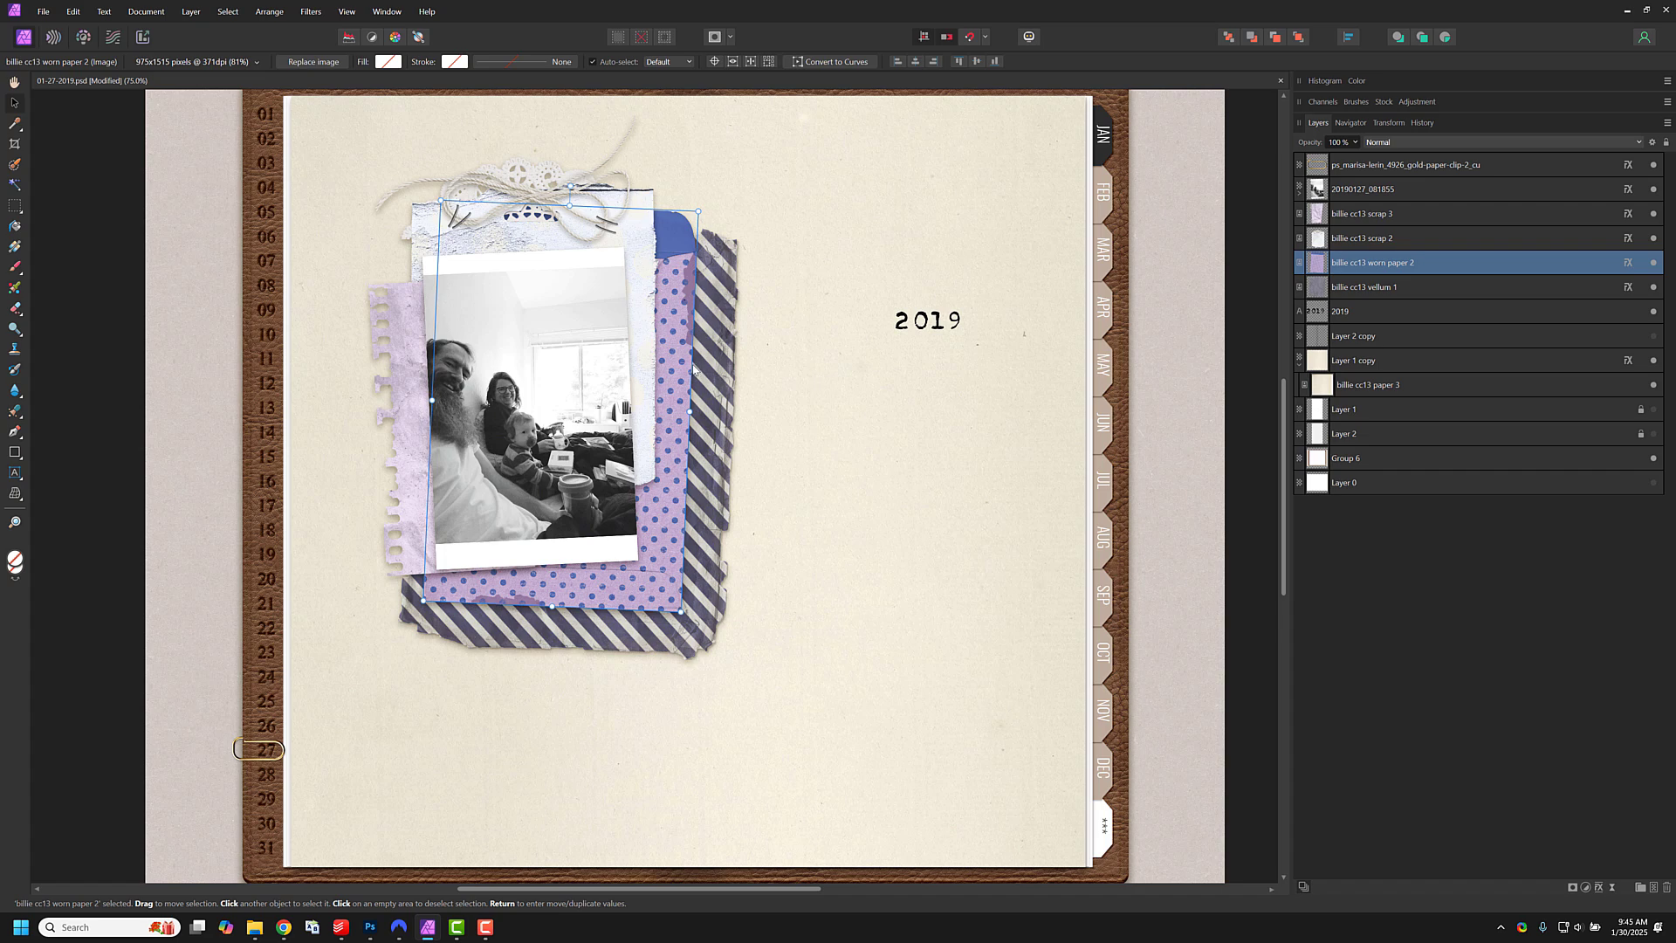
Step: Shrink the photo, both scraps, worn paper and vellum together, and reposition the cluster on the left half of the page
scroll(694, 371, up, 1)
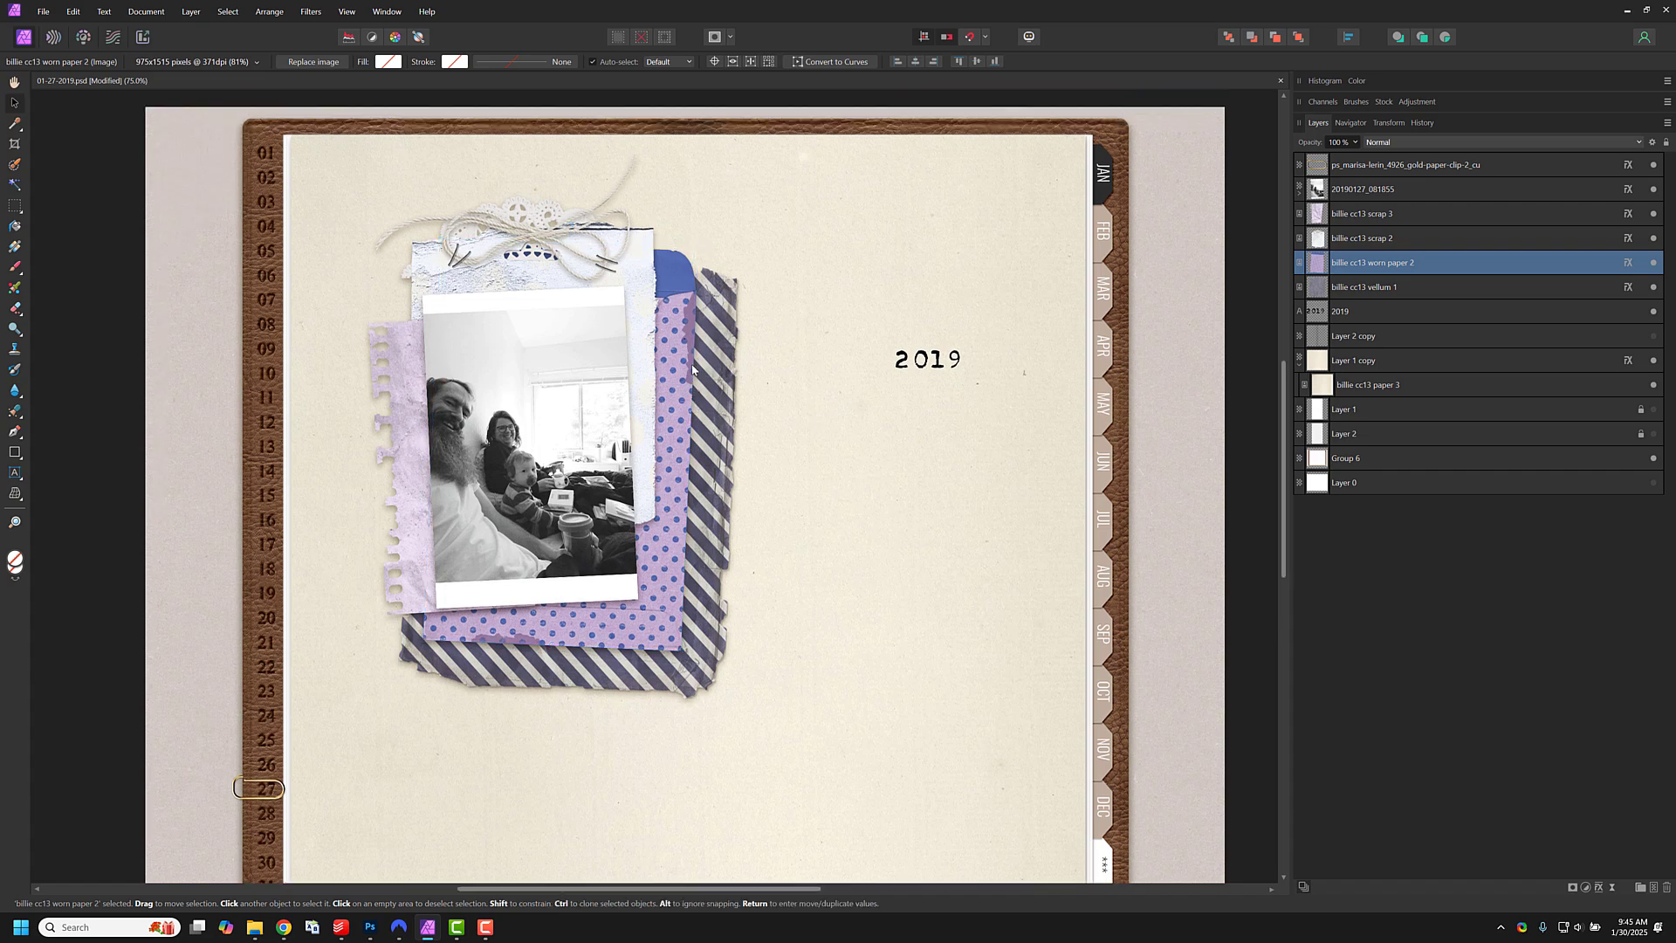
click(1361, 190)
ctrl+click(1358, 213)
ctrl+click(1354, 238)
ctrl+click(1354, 262)
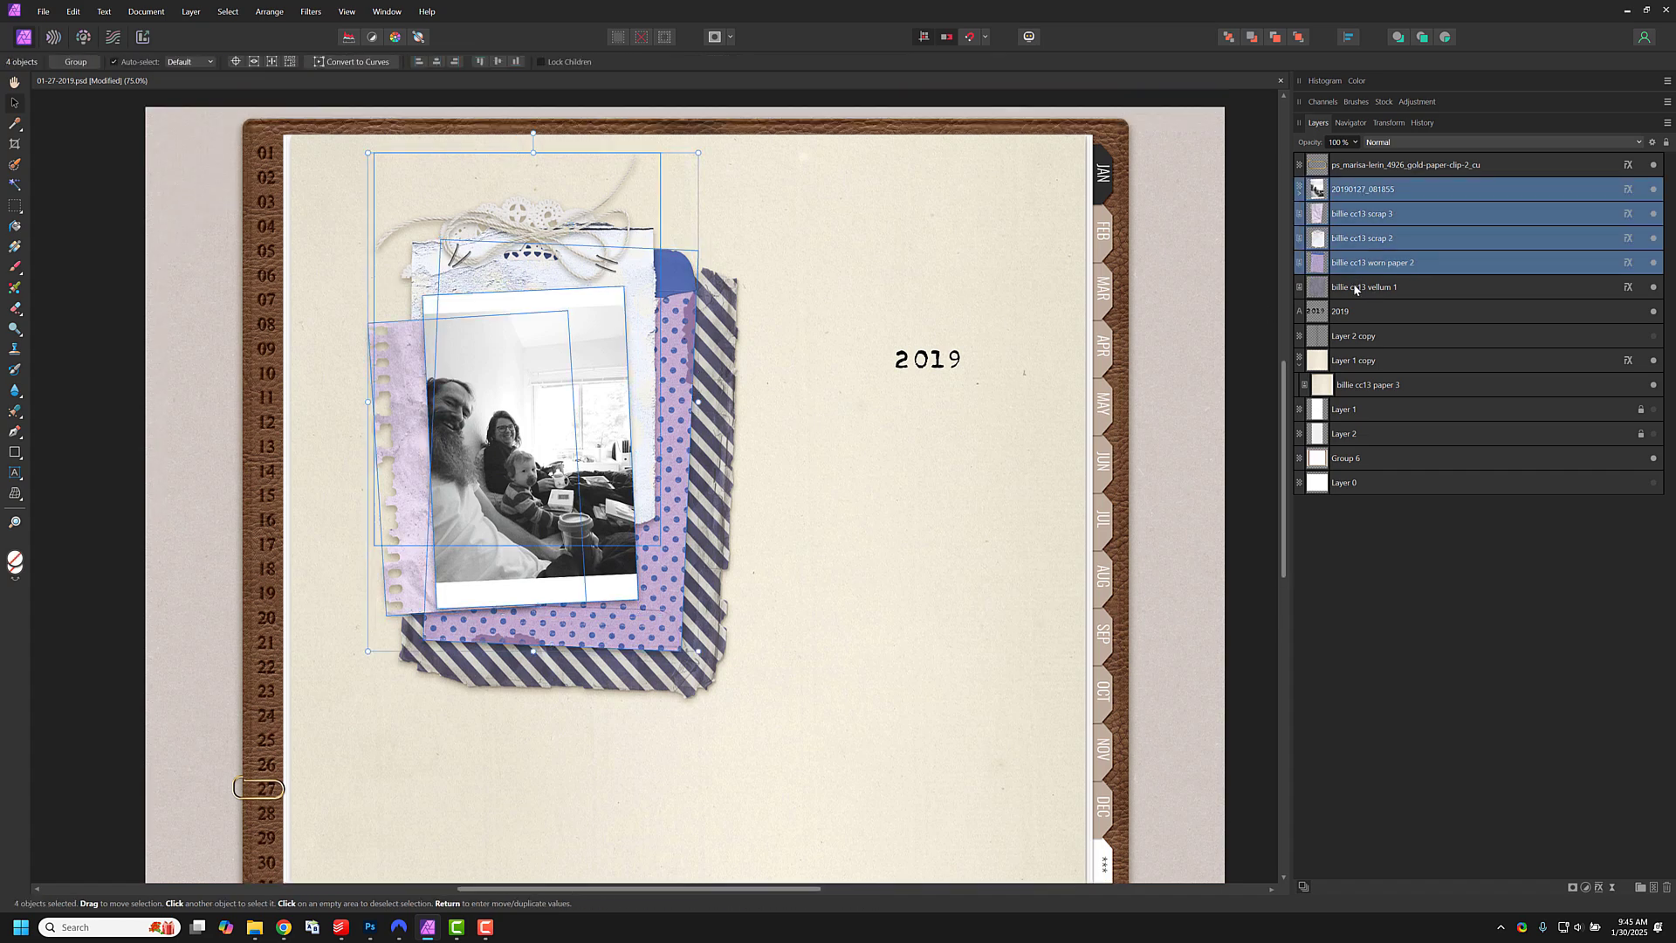
ctrl+click(1354, 287)
drag(532, 390, 546, 449)
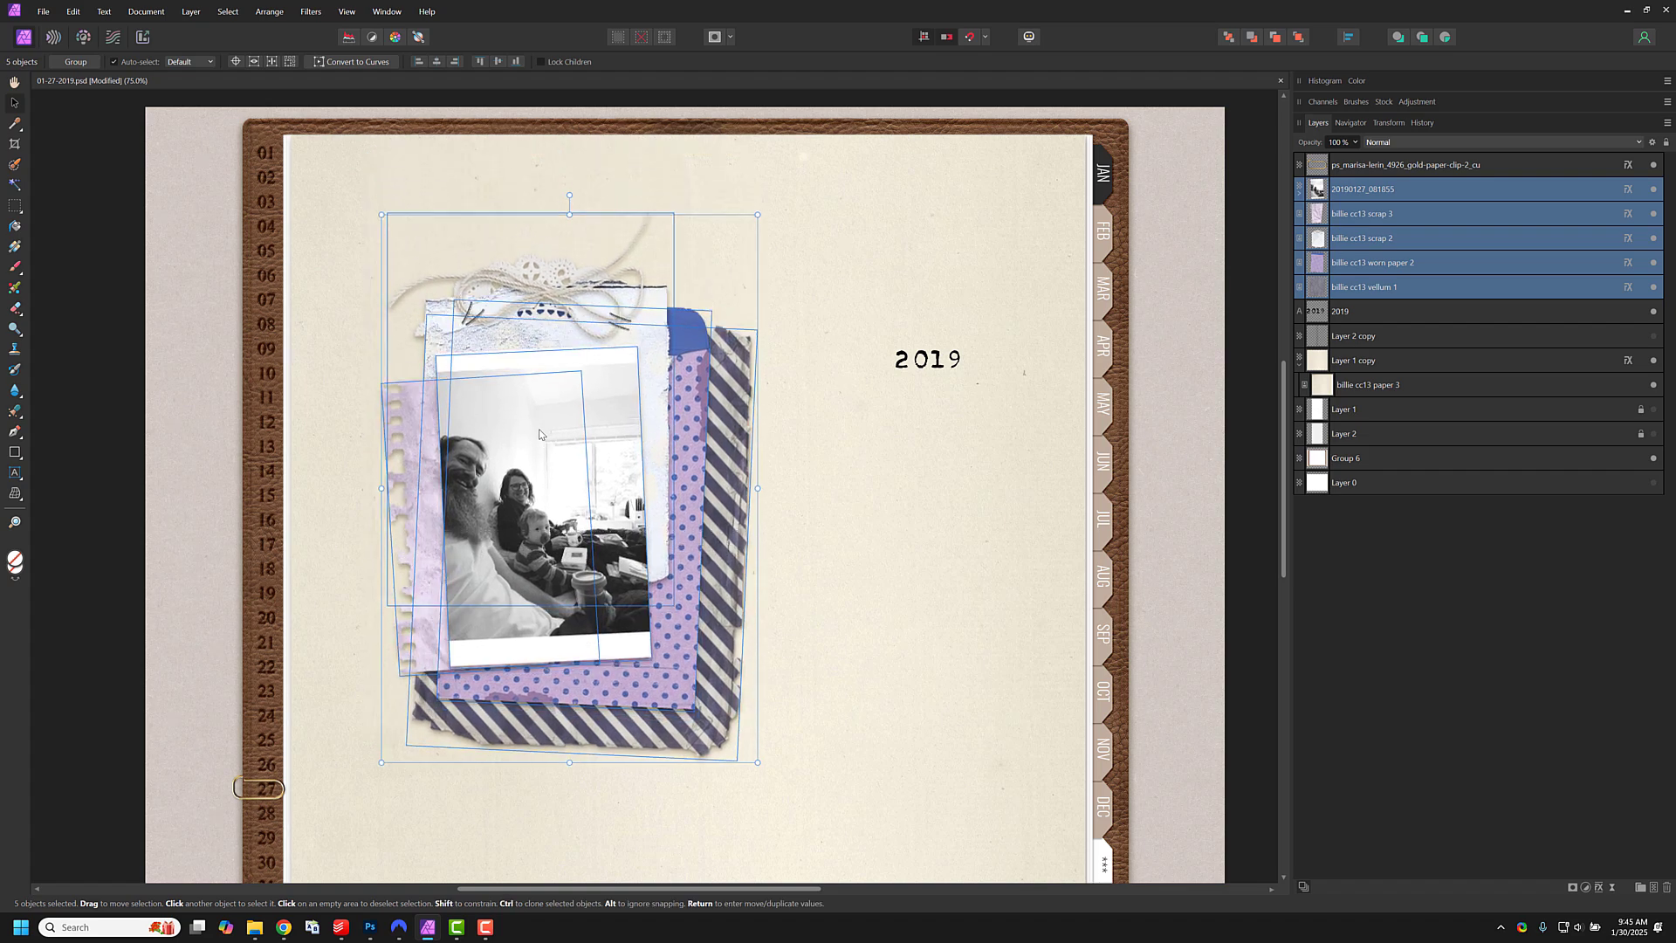
scroll(547, 449, down, 1)
drag(536, 358, 551, 361)
drag(773, 730, 717, 661)
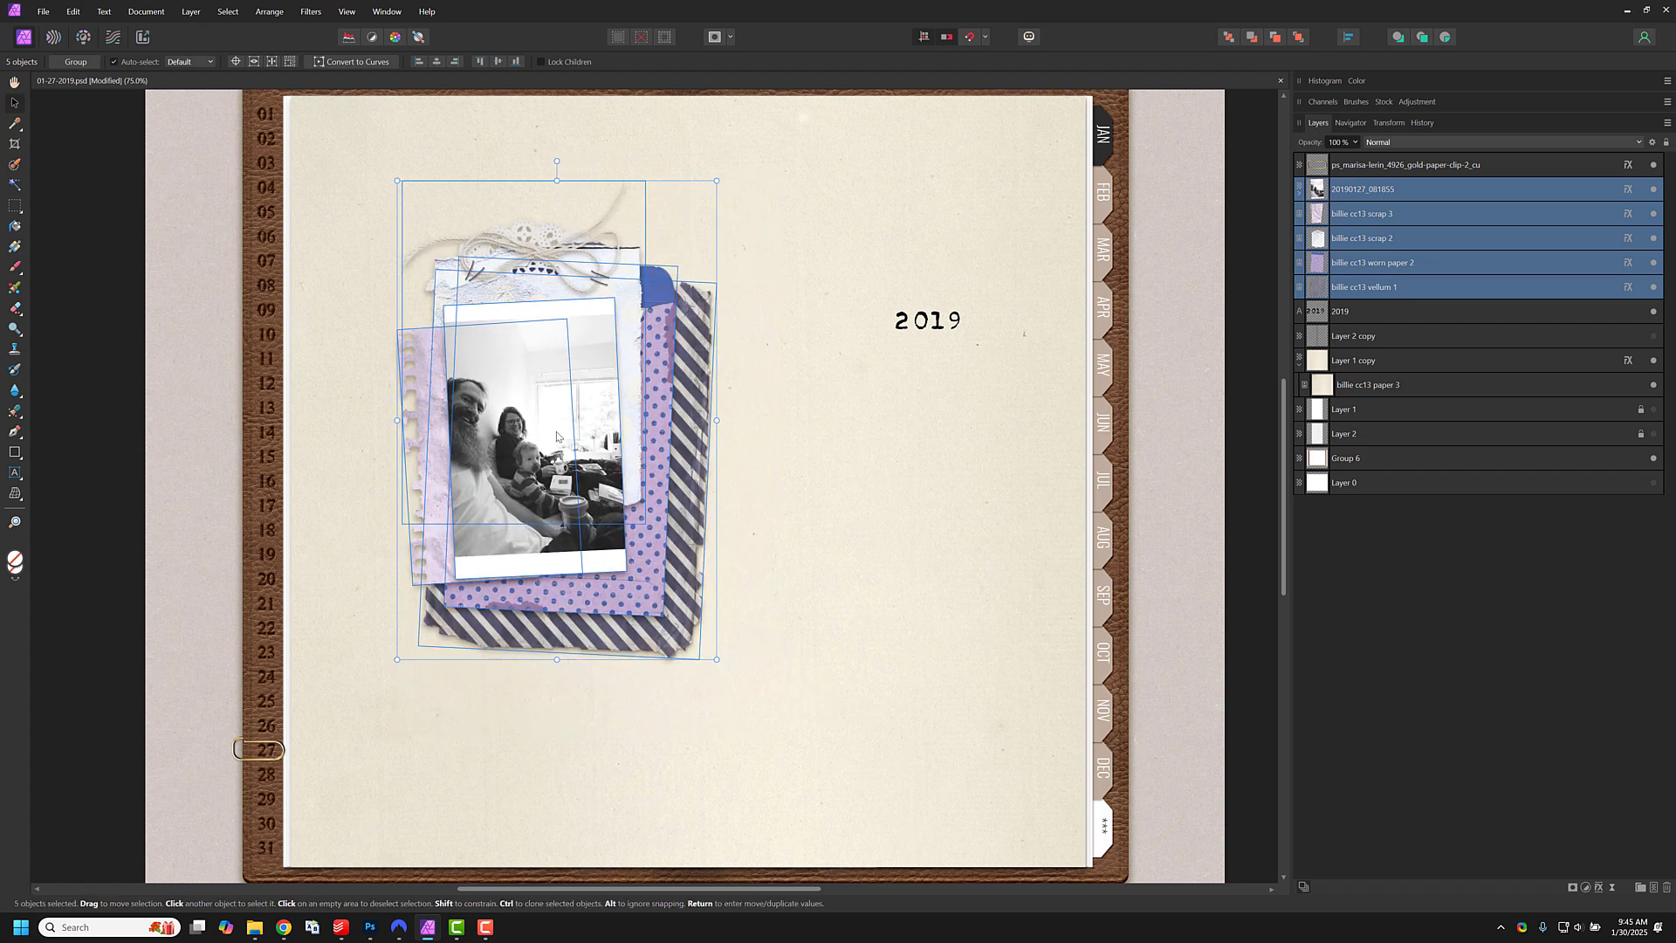
drag(557, 431, 559, 446)
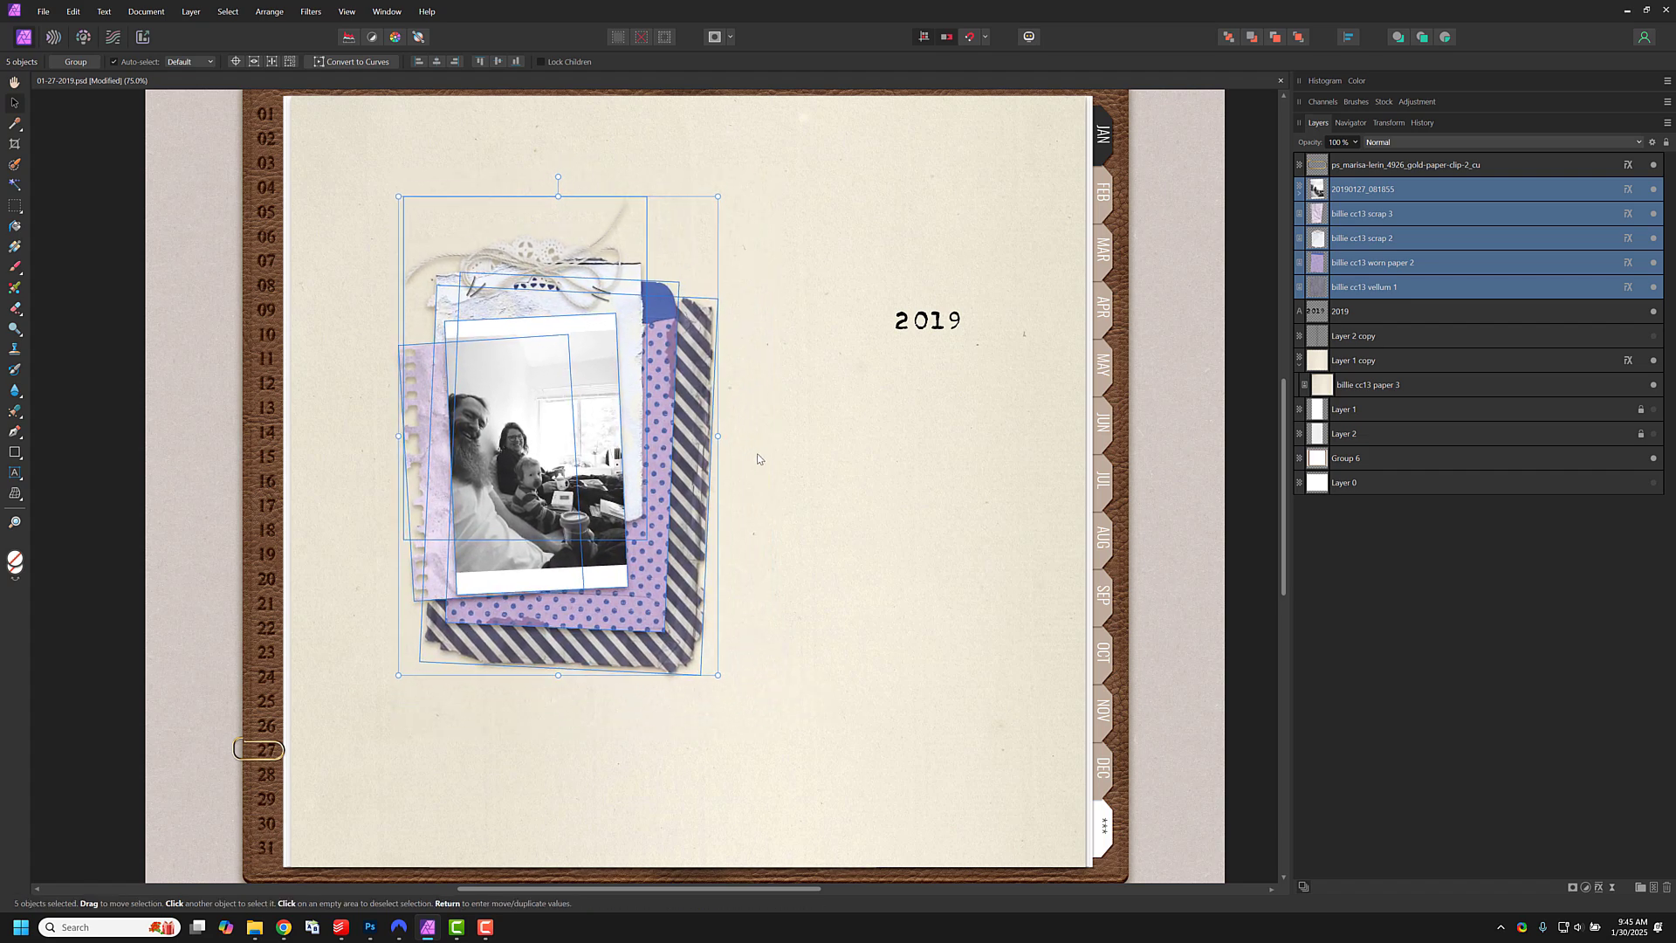
Step: Place billie cc13 paint 2 directly above the page paper layer, offset to the lower right behind the photo cluster
click(756, 458)
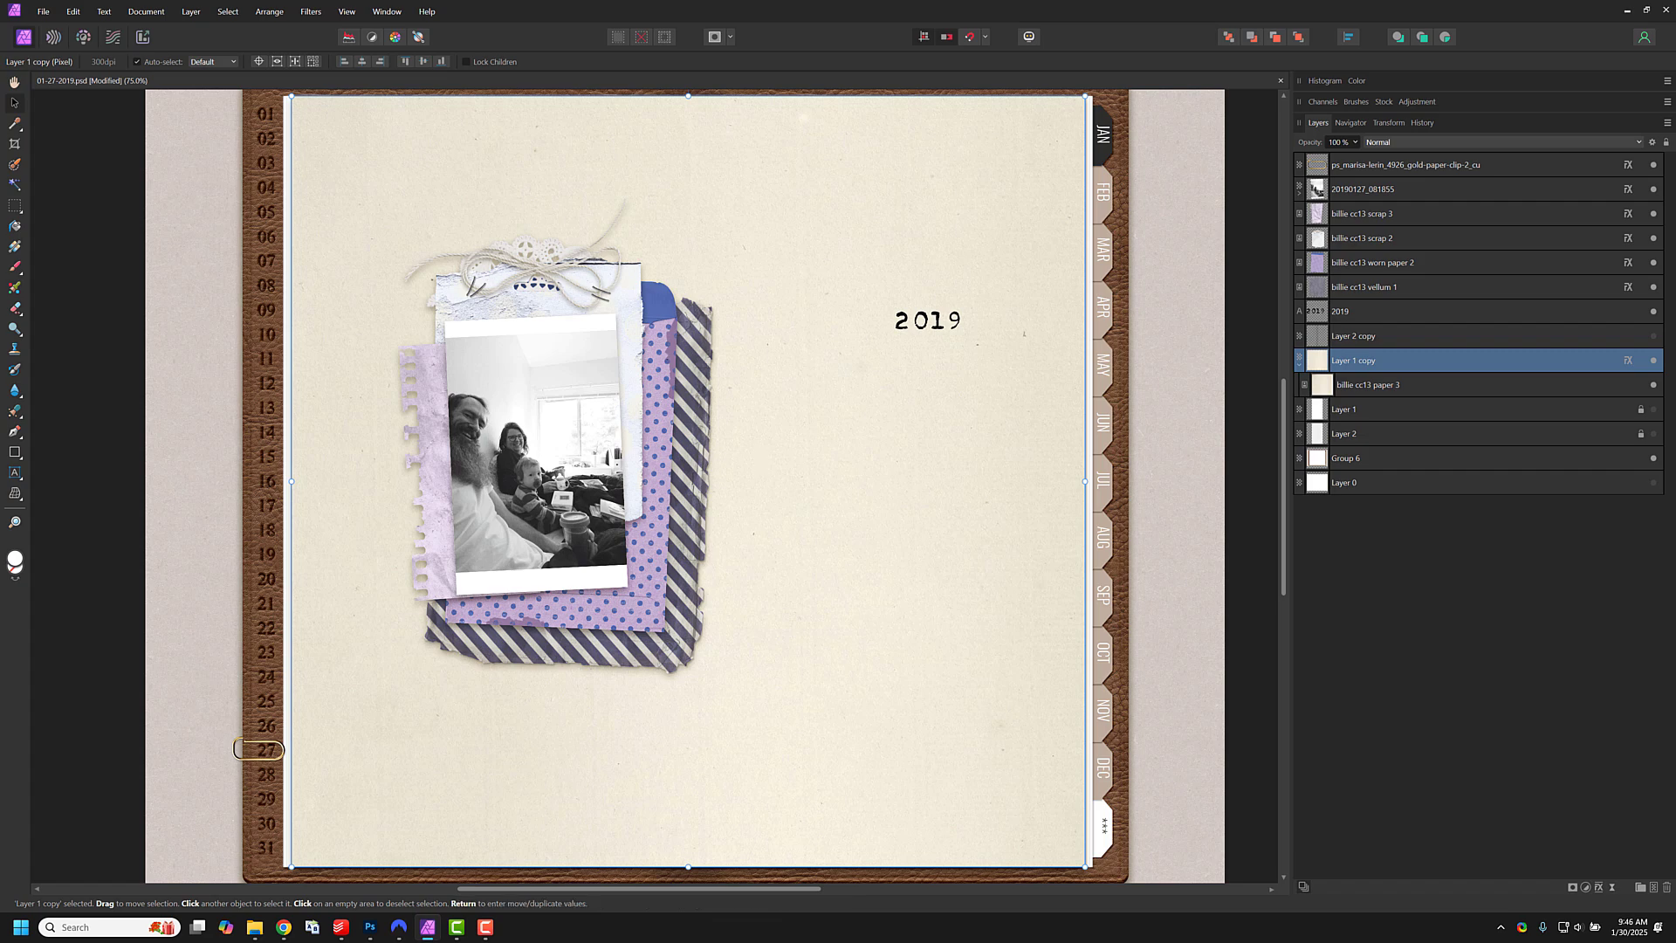
key(alt+Tab)
drag(572, 434, 615, 445)
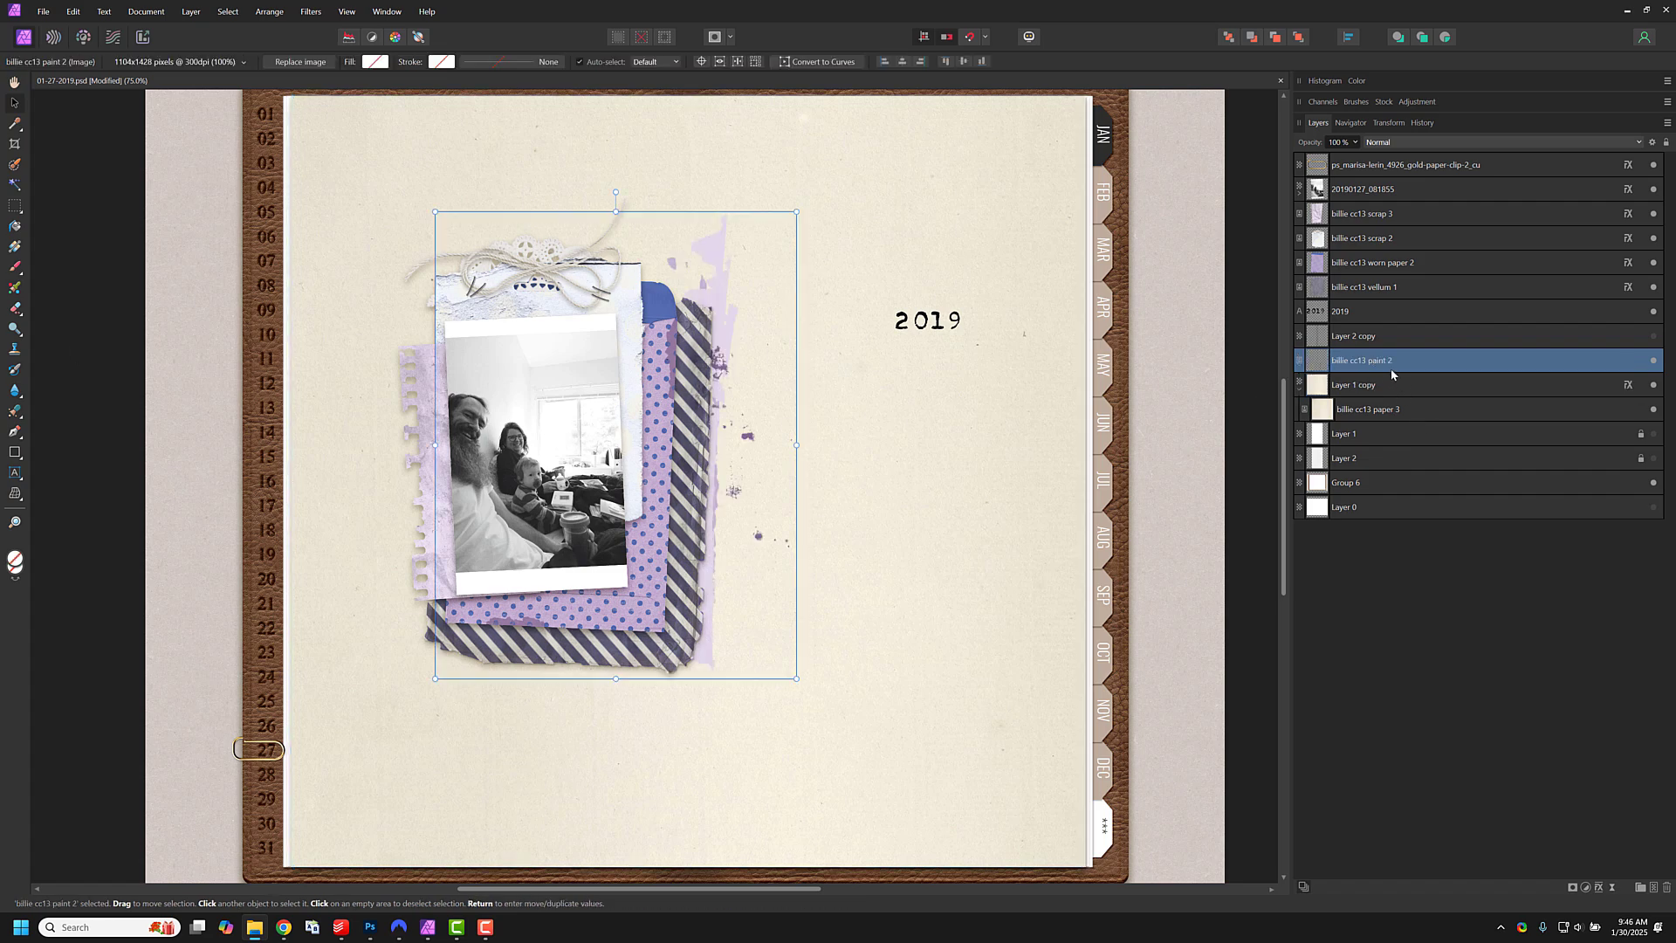
mouse_move(736, 327)
mouse_down()
mouse_move(763, 400)
mouse_move(801, 398)
mouse_move(769, 397)
mouse_up()
Step: Flip the purple paint horizontally, enlarge it, and position it so splatters show at the cluster's left and drips below
right_click(760, 384)
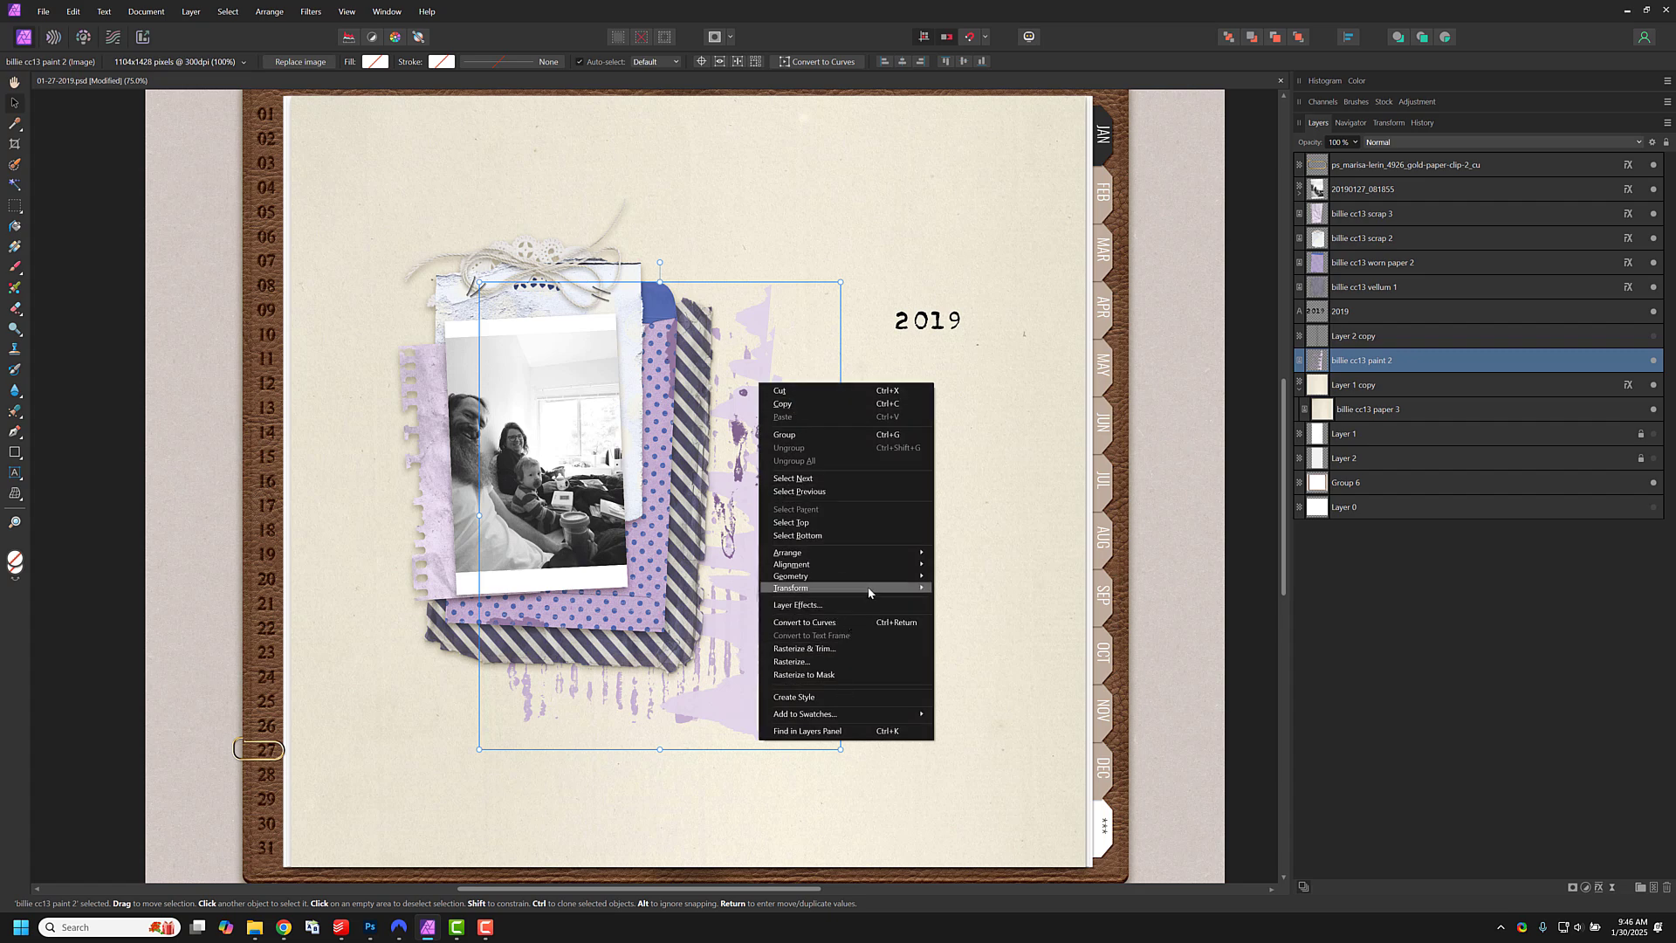
mouse_move(873, 589)
click(969, 619)
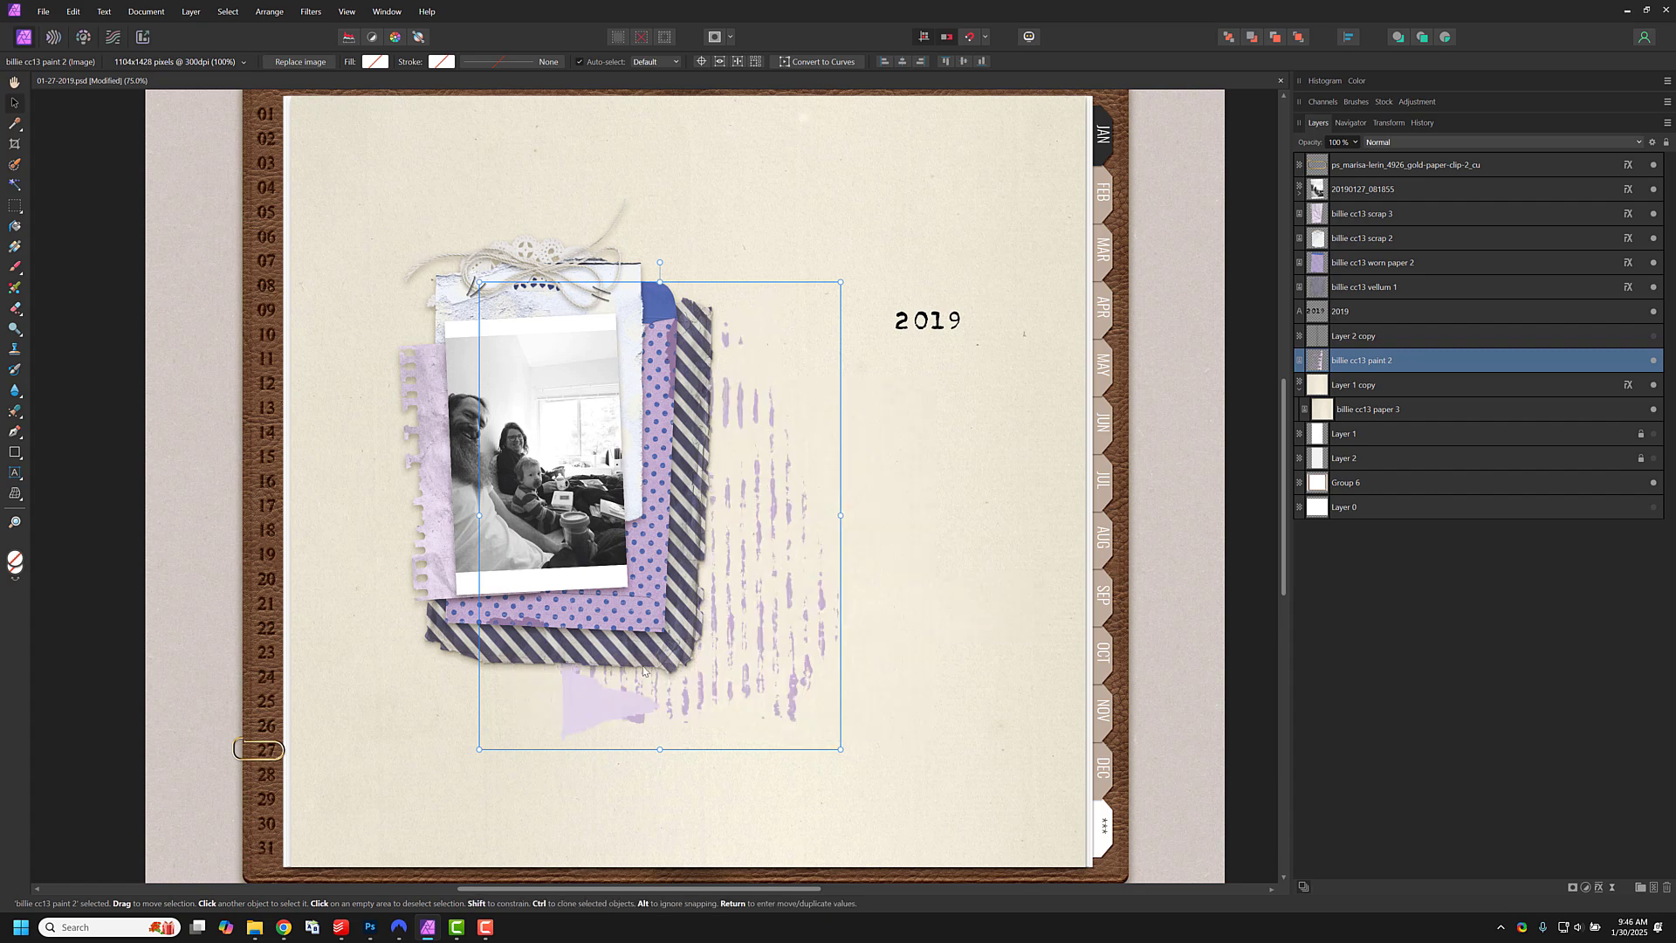
drag(492, 694, 404, 691)
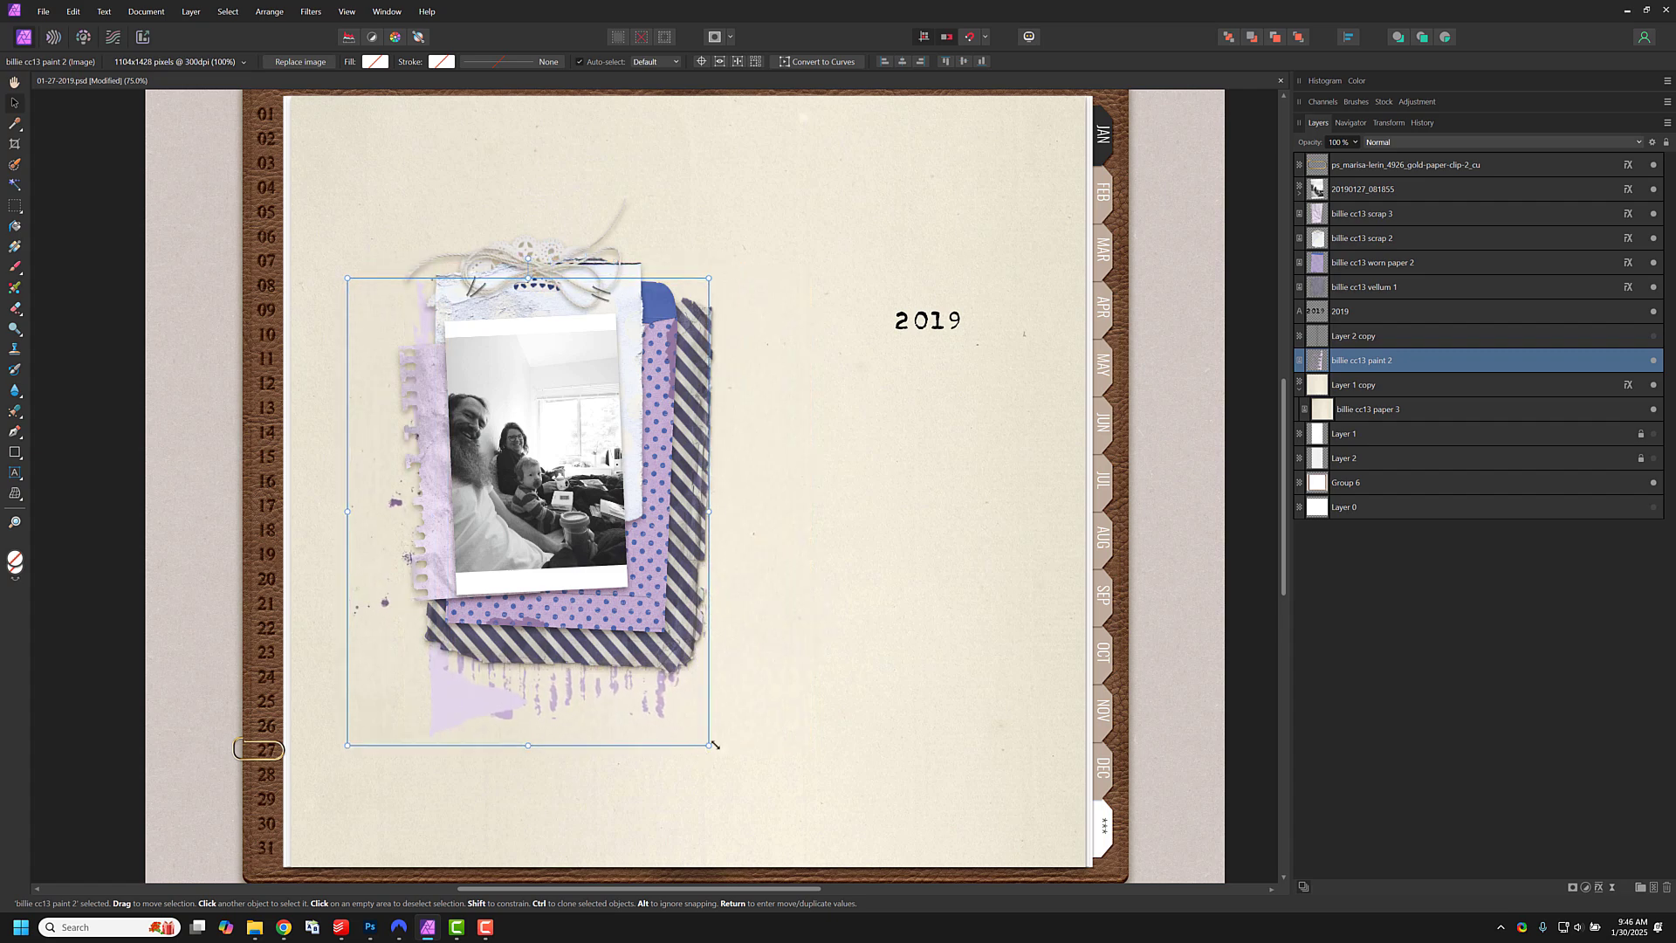
drag(713, 748, 770, 823)
drag(502, 753, 466, 714)
Step: Place billie cc13 paint 9 directly above the page paper layer, scaled to 56% and positioned behind the photo cluster
click(1006, 555)
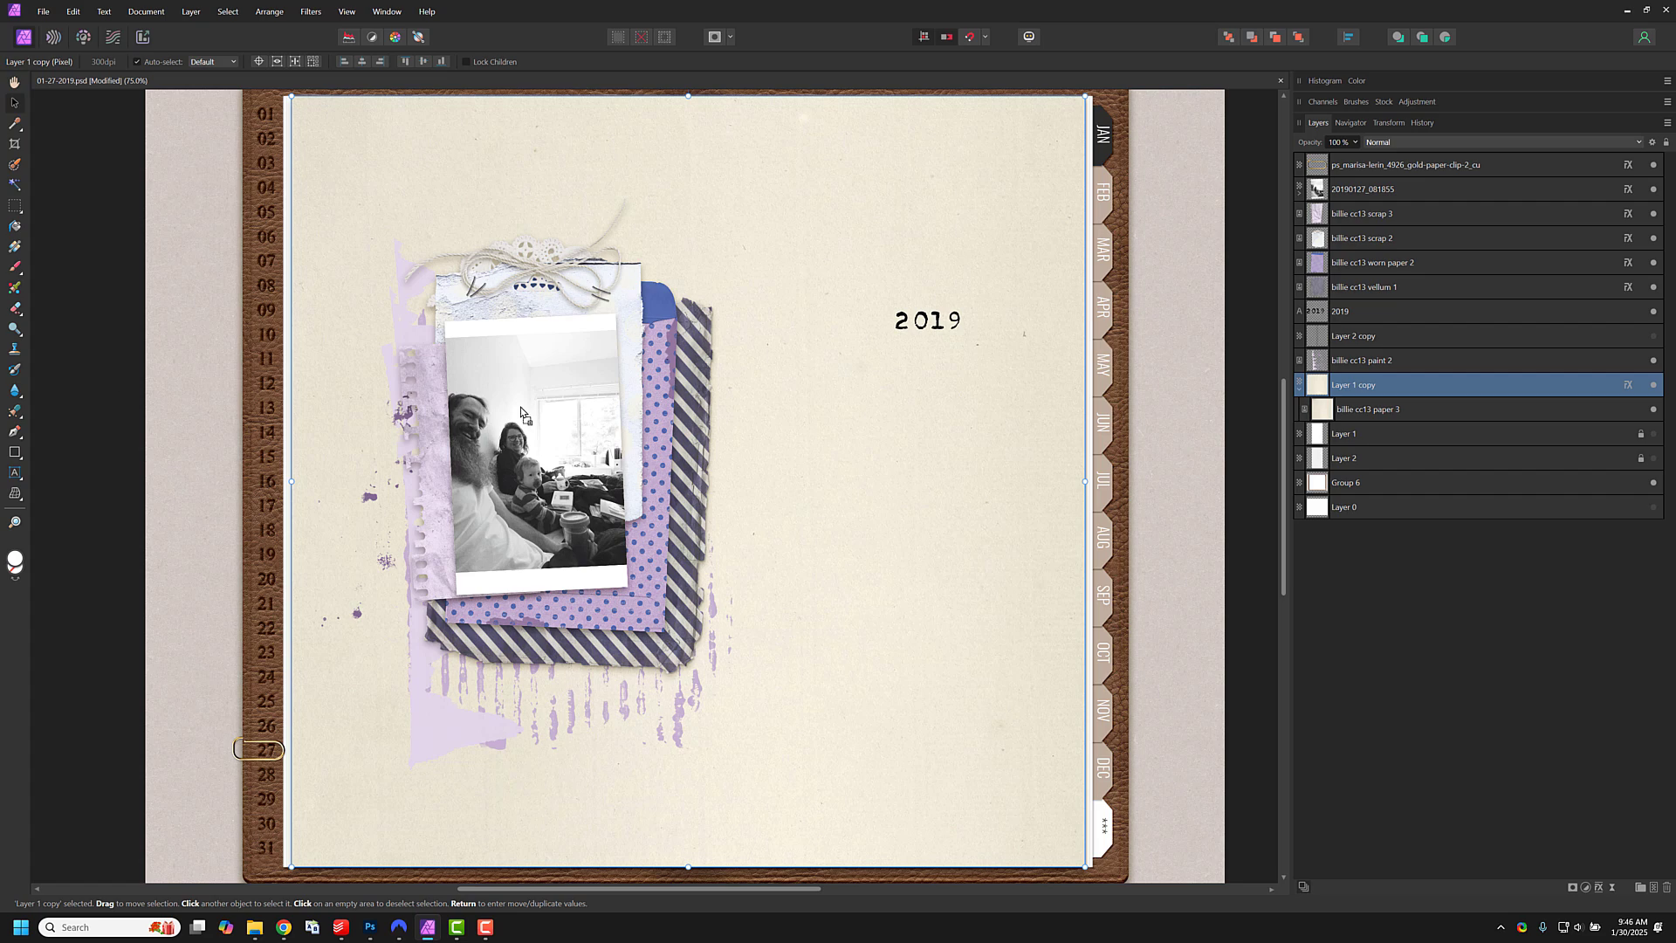
click(665, 418)
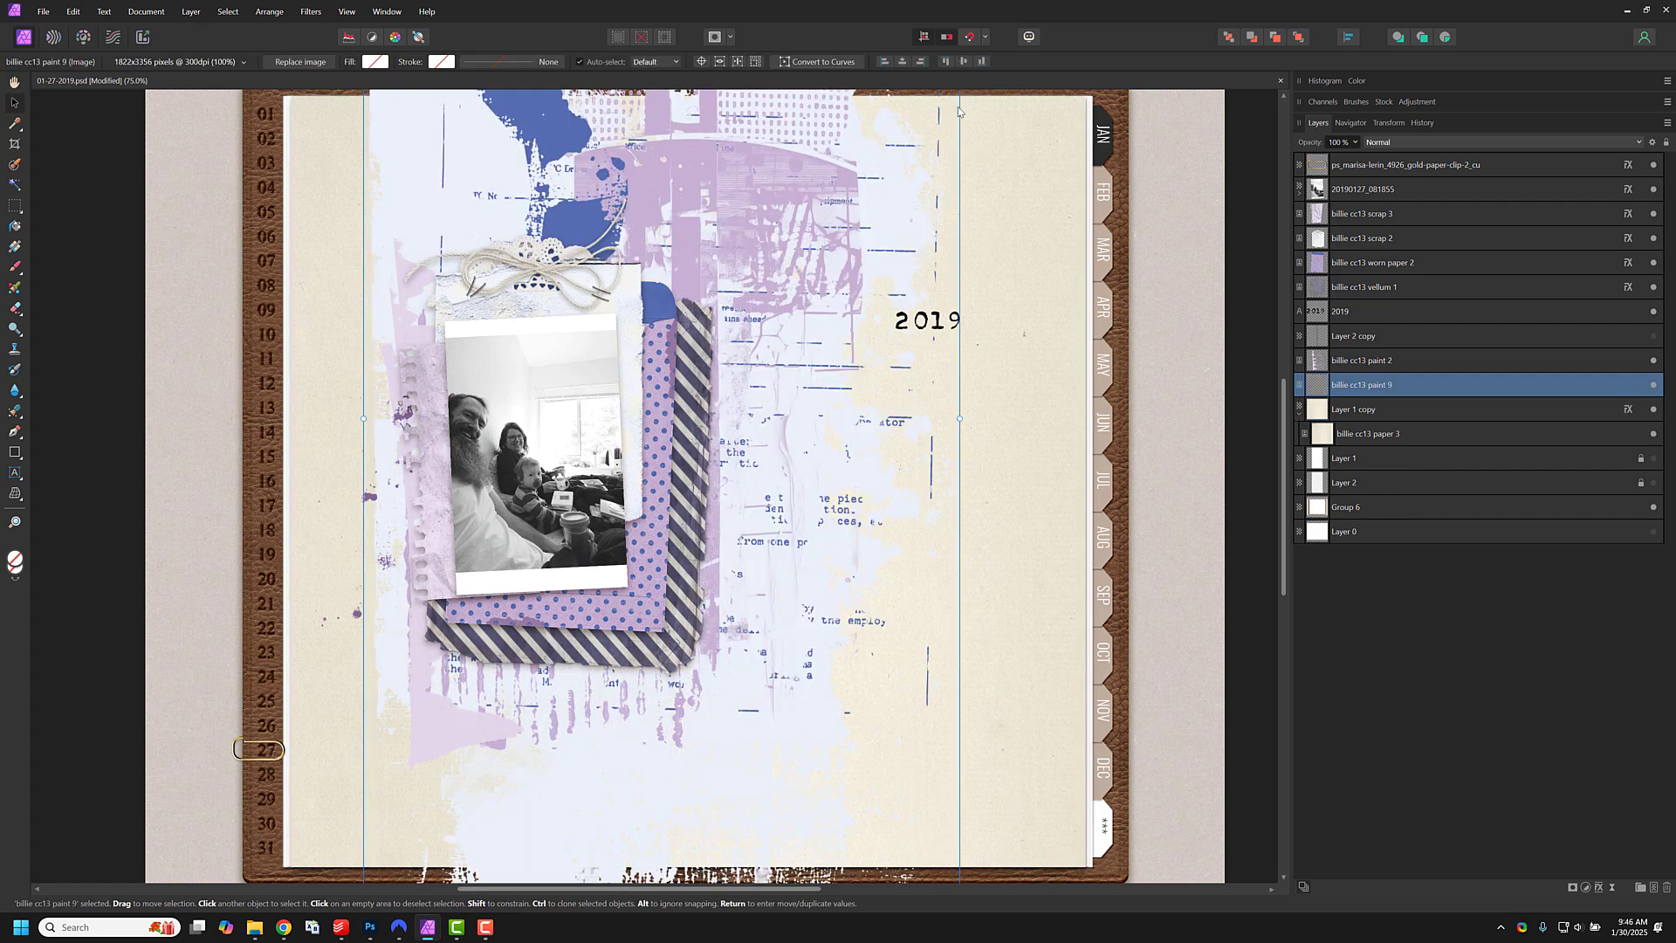
drag(899, 773, 902, 606)
mouse_move(959, 802)
mouse_down()
mouse_move(887, 628)
mouse_move(696, 311)
mouse_up()
mouse_move(556, 176)
mouse_down()
mouse_move(637, 315)
mouse_move(648, 638)
mouse_up()
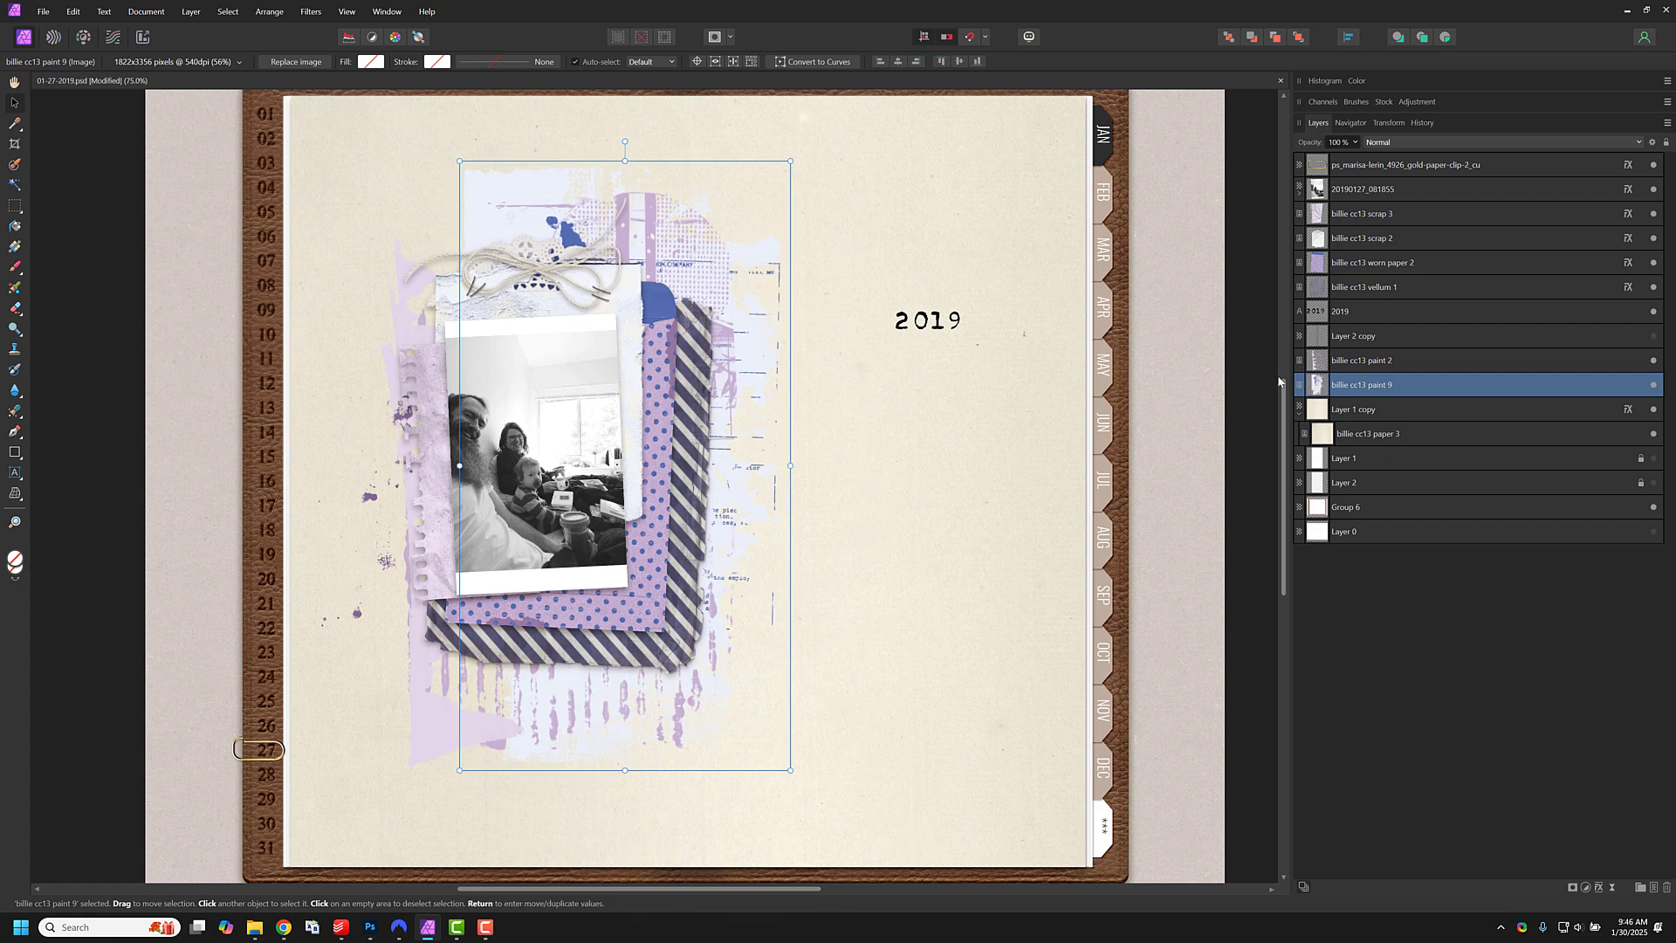
mouse_move(531, 205)
mouse_down()
mouse_move(511, 225)
mouse_move(525, 223)
mouse_up()
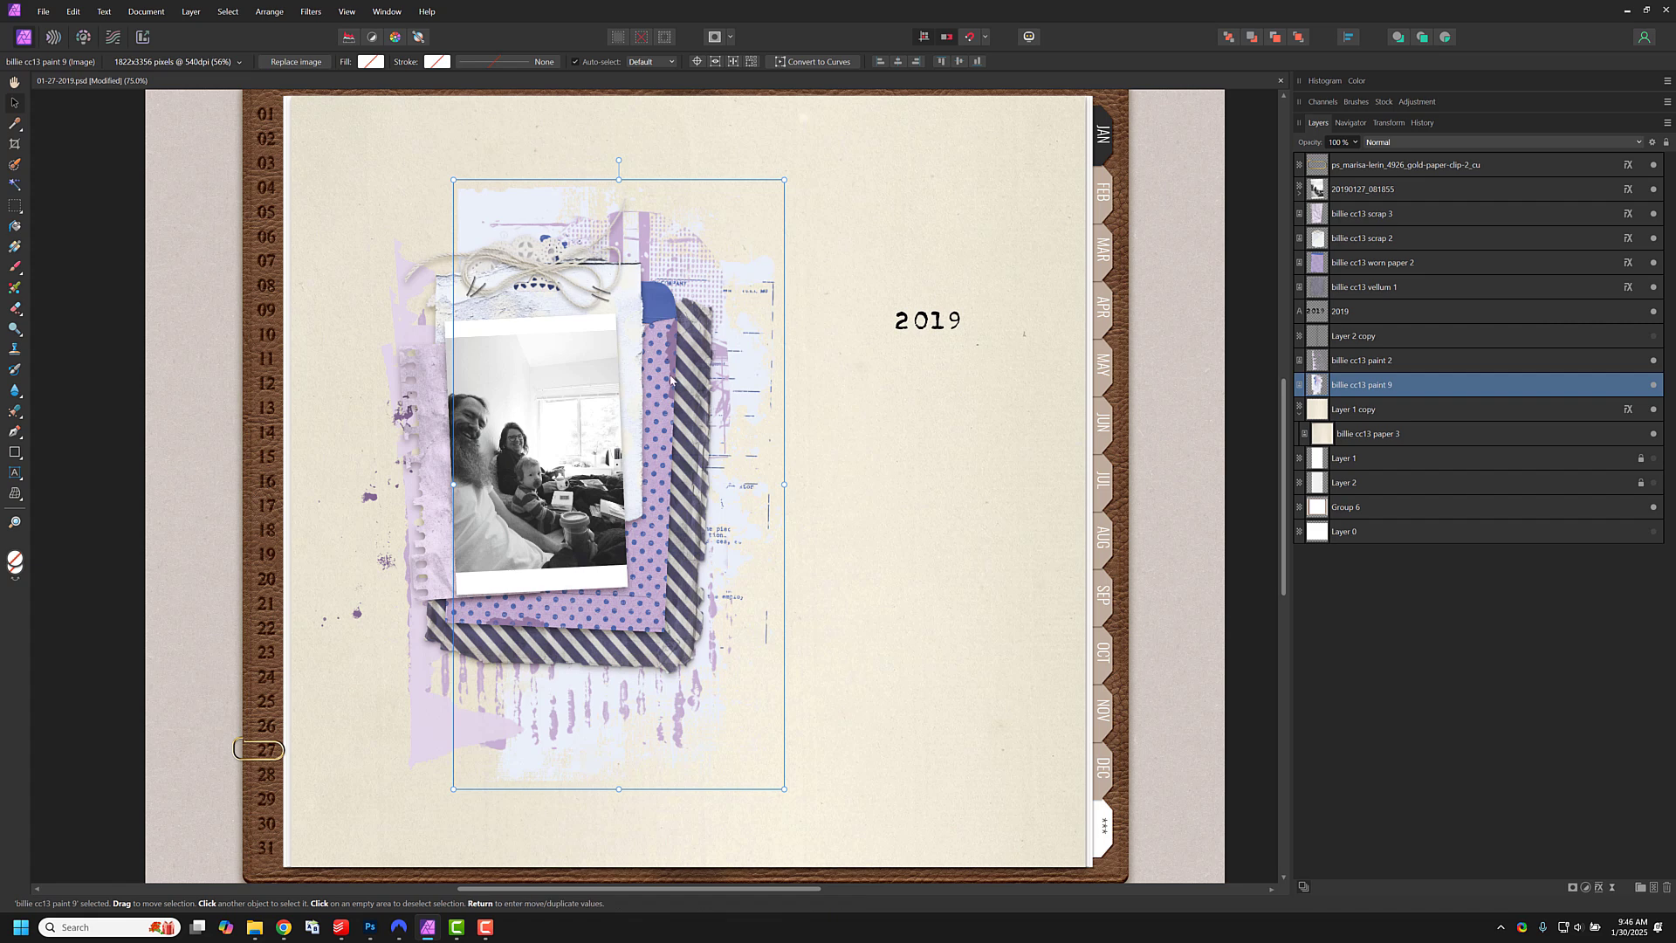
click(926, 304)
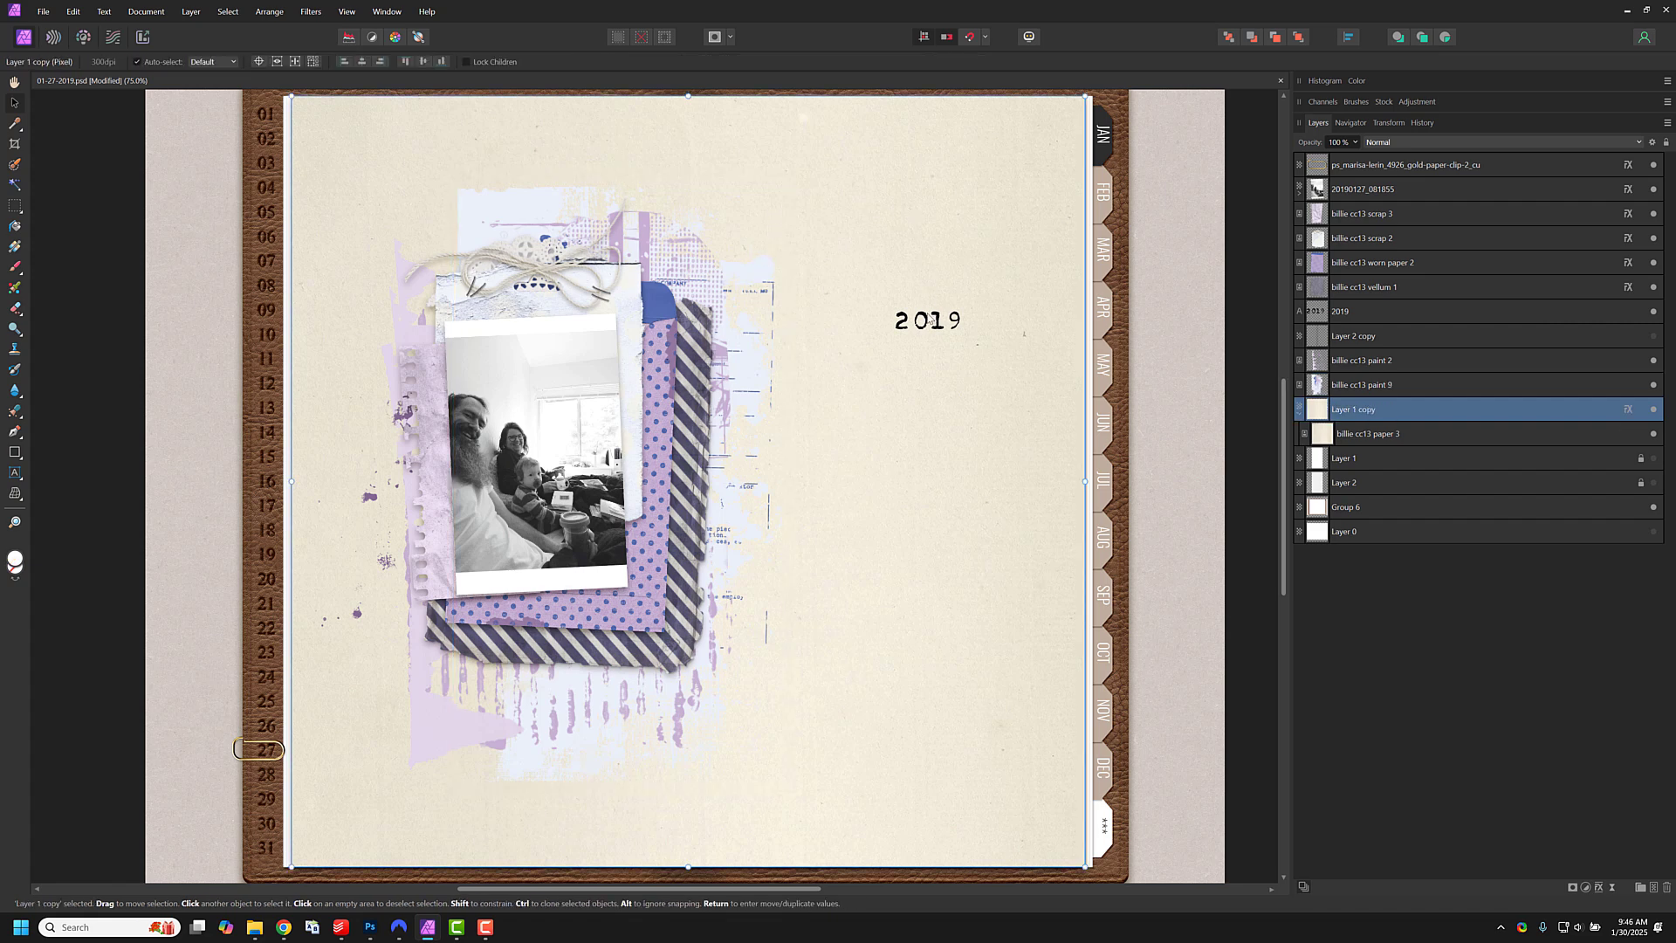
Step: Position the 2019 text in the upper-right corner of the photo's white frame, above the photo layer, and shrink it to 11 pt
mouse_move(931, 320)
mouse_down()
mouse_move(785, 323)
mouse_move(928, 321)
mouse_up()
click(1355, 312)
drag(937, 327, 582, 349)
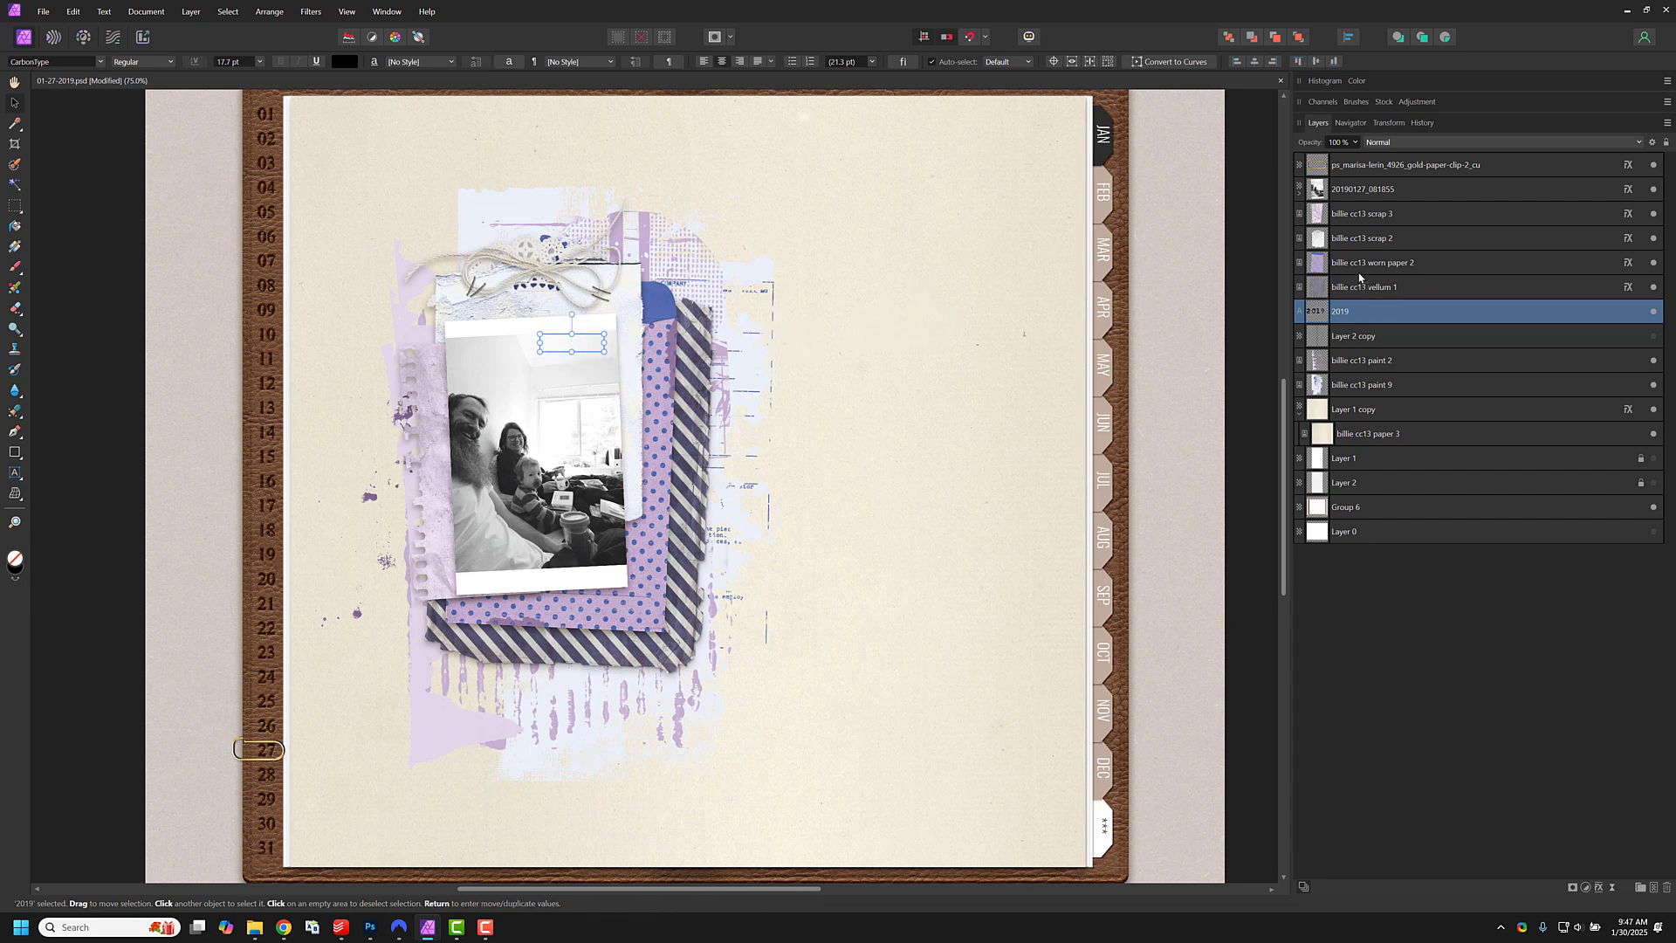
key(ctrl+shift+bracketright)
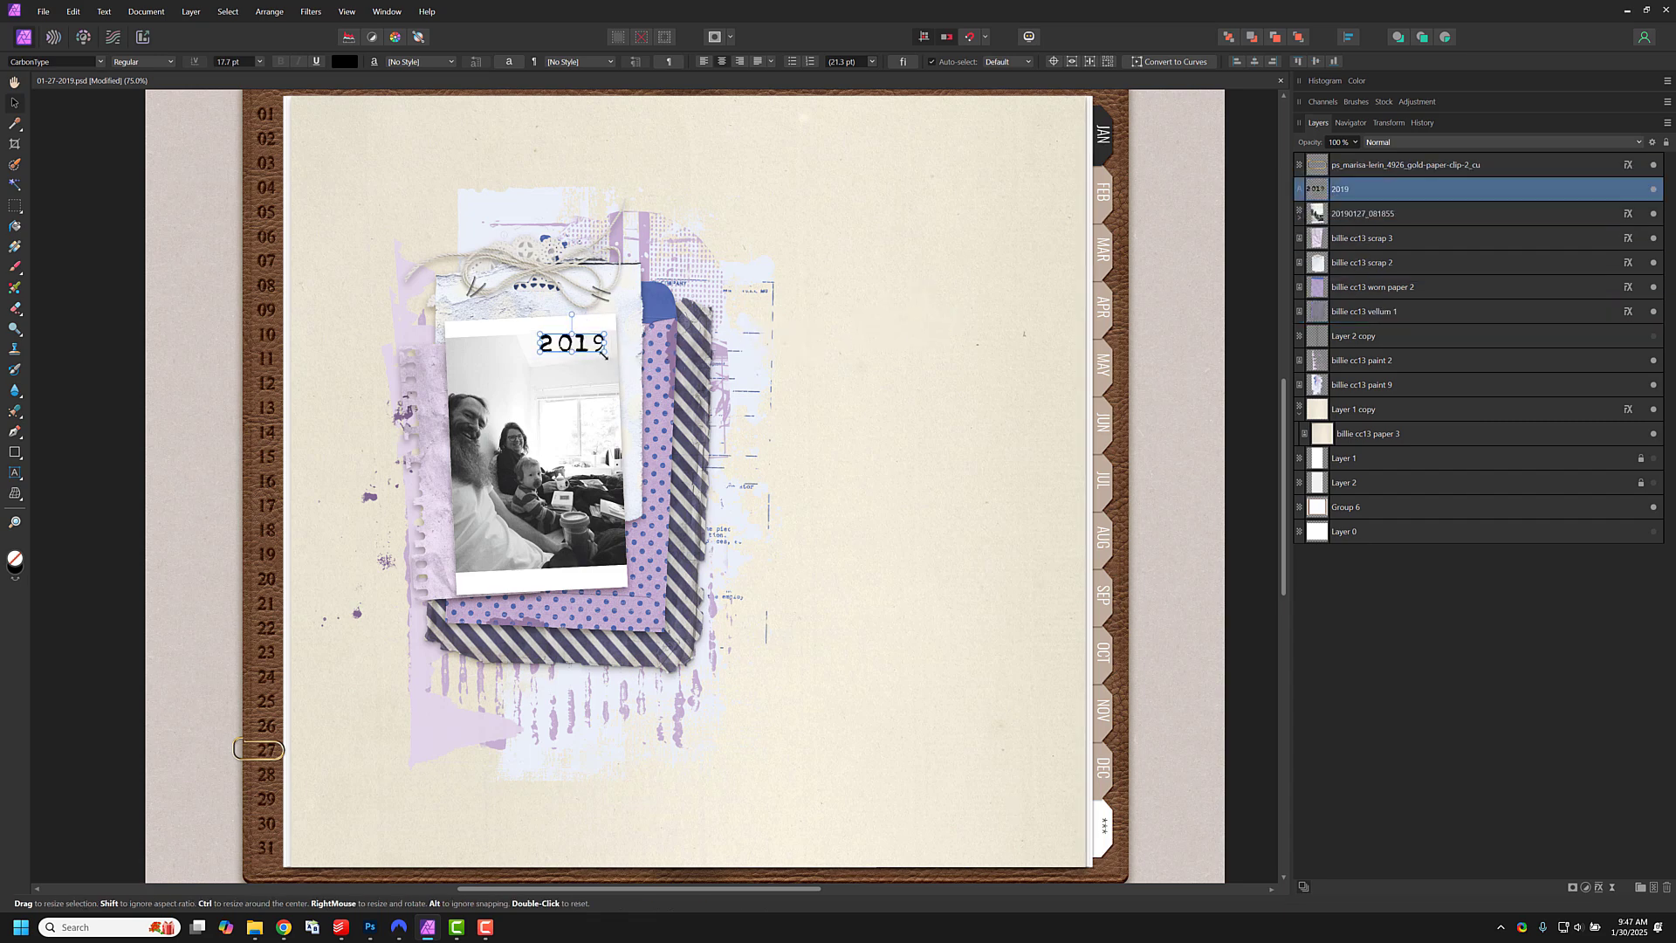
mouse_move(605, 332)
mouse_down()
mouse_move(556, 311)
mouse_move(609, 329)
mouse_up()
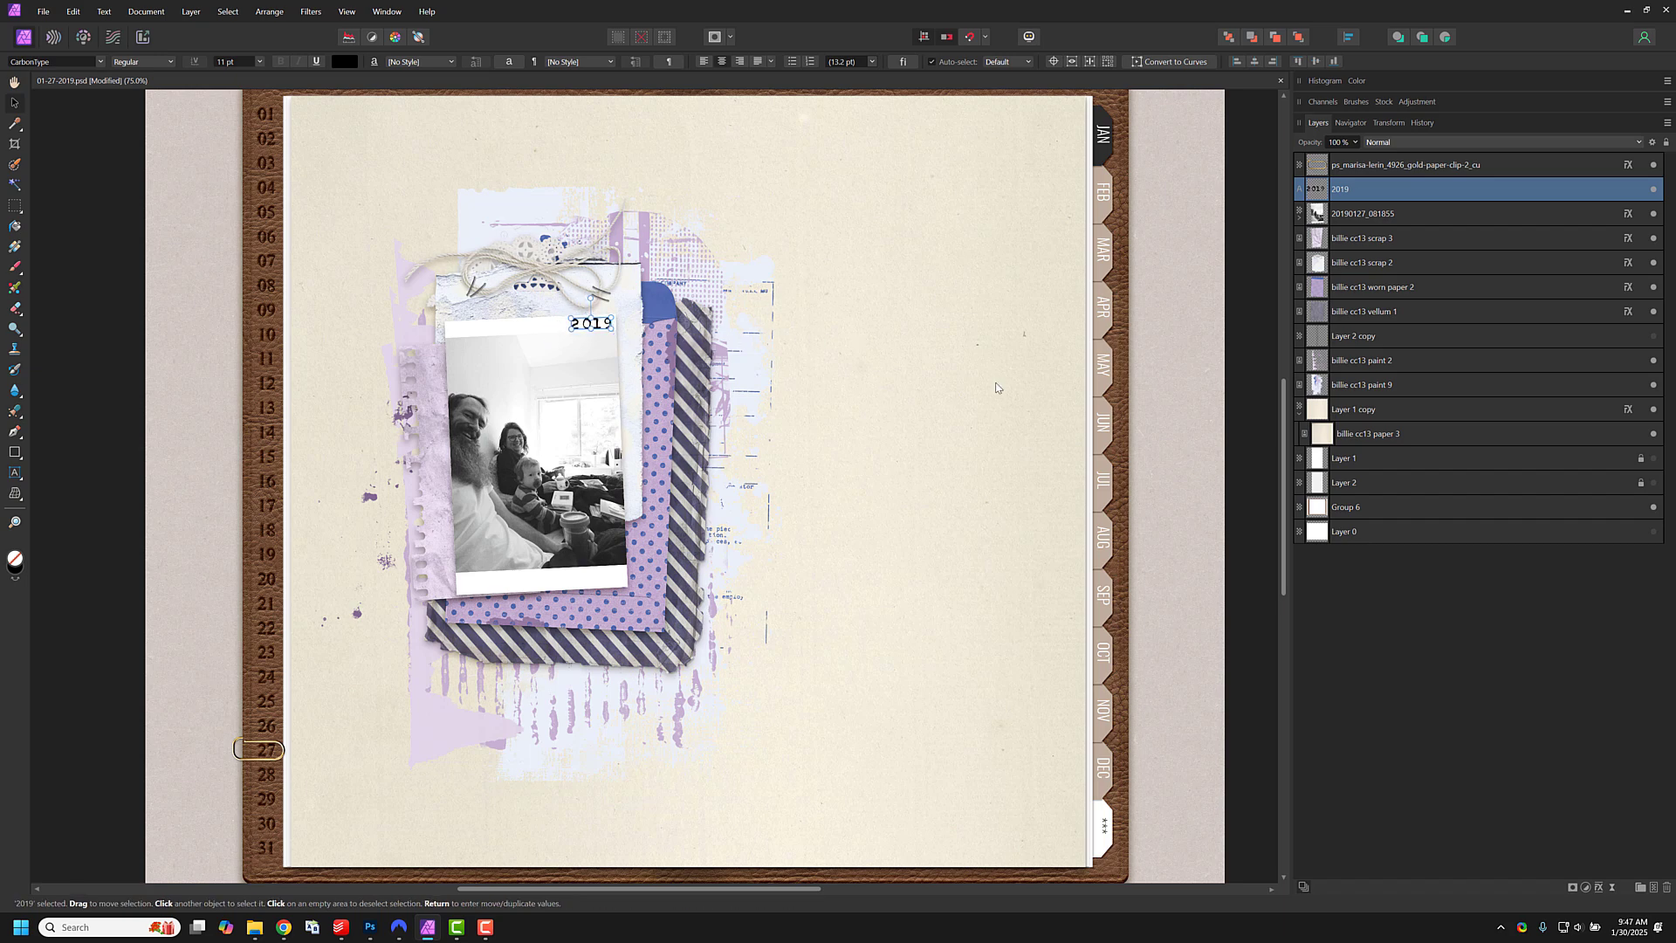
click(965, 370)
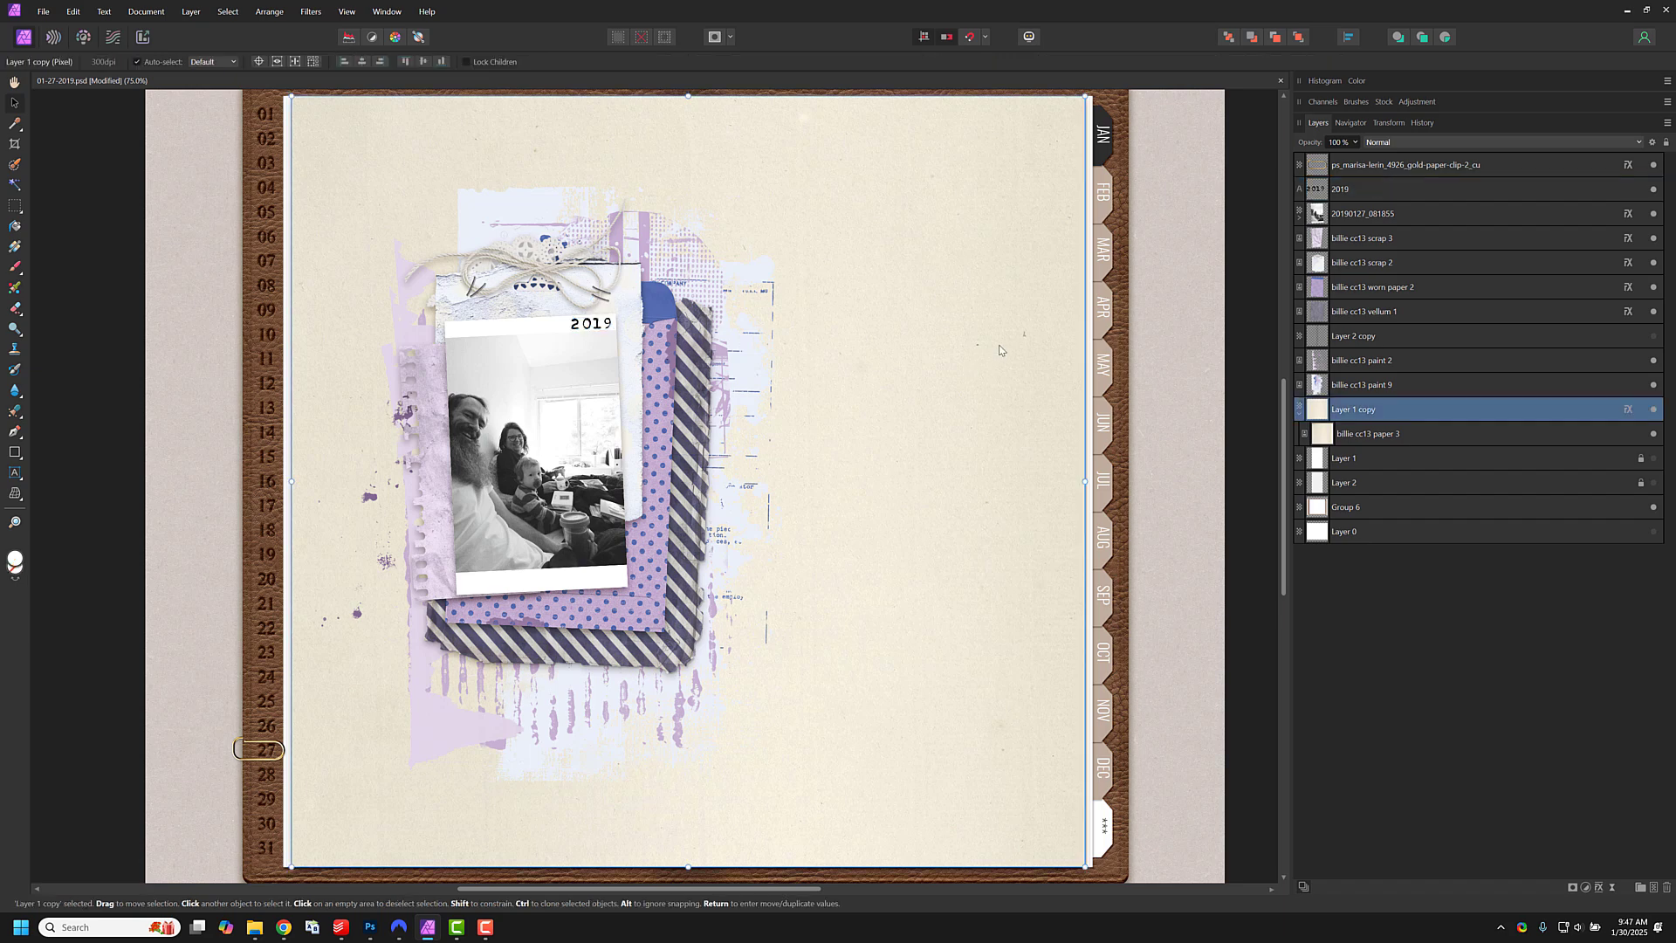
scroll(844, 525, up, 3)
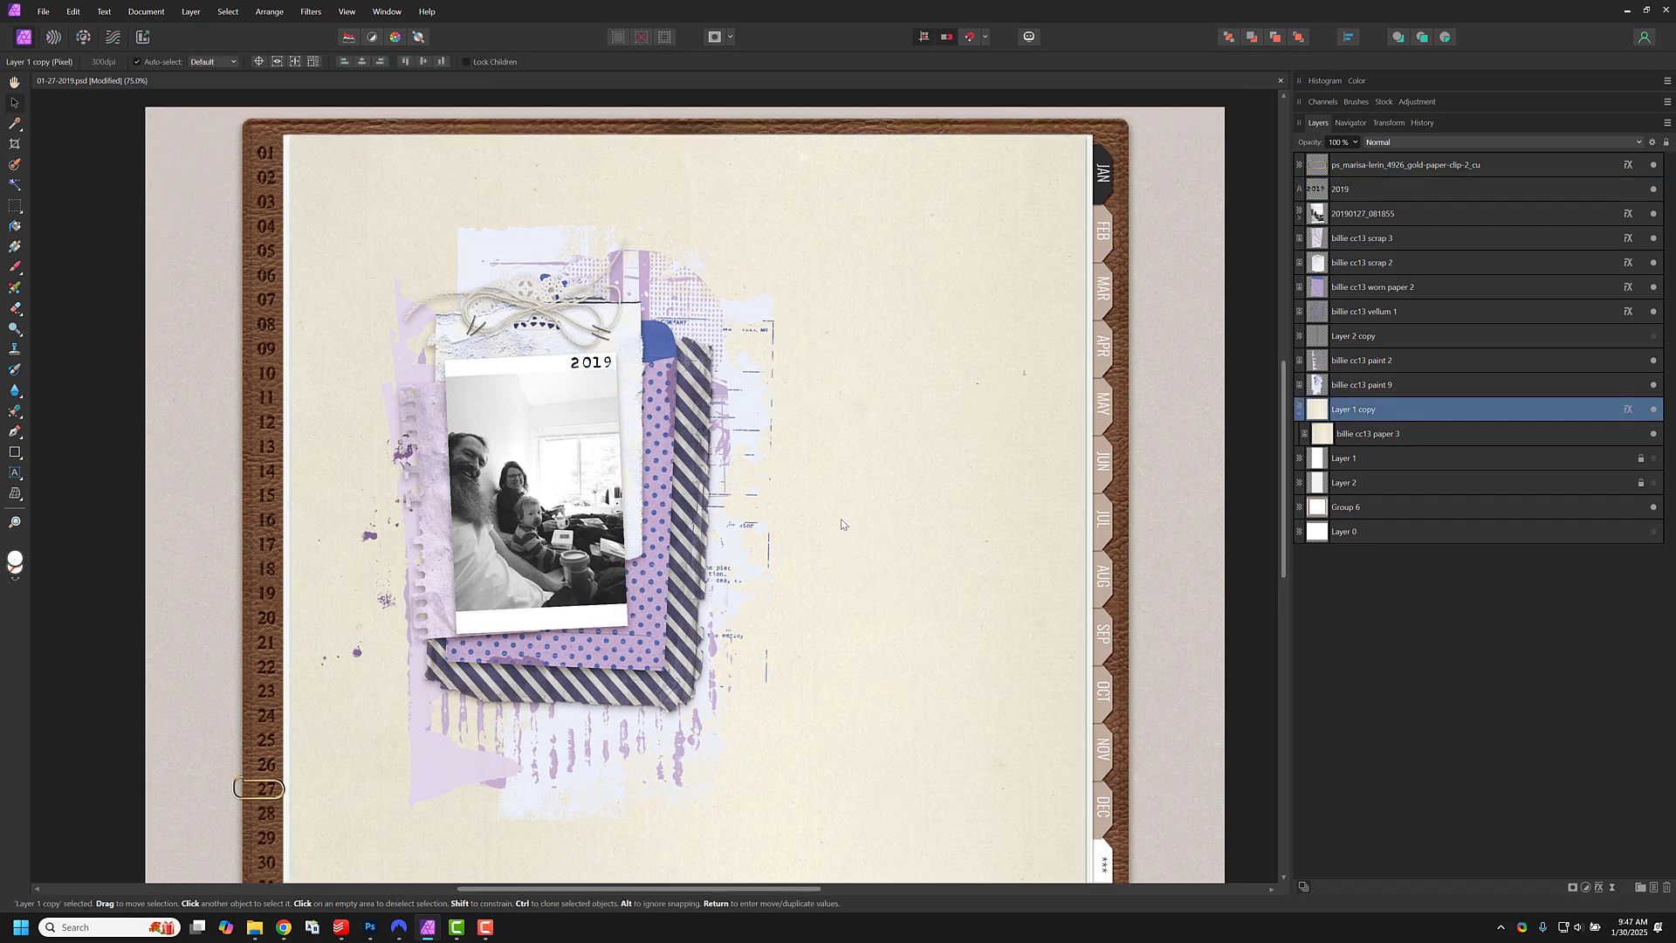
scroll(844, 524, down, 4)
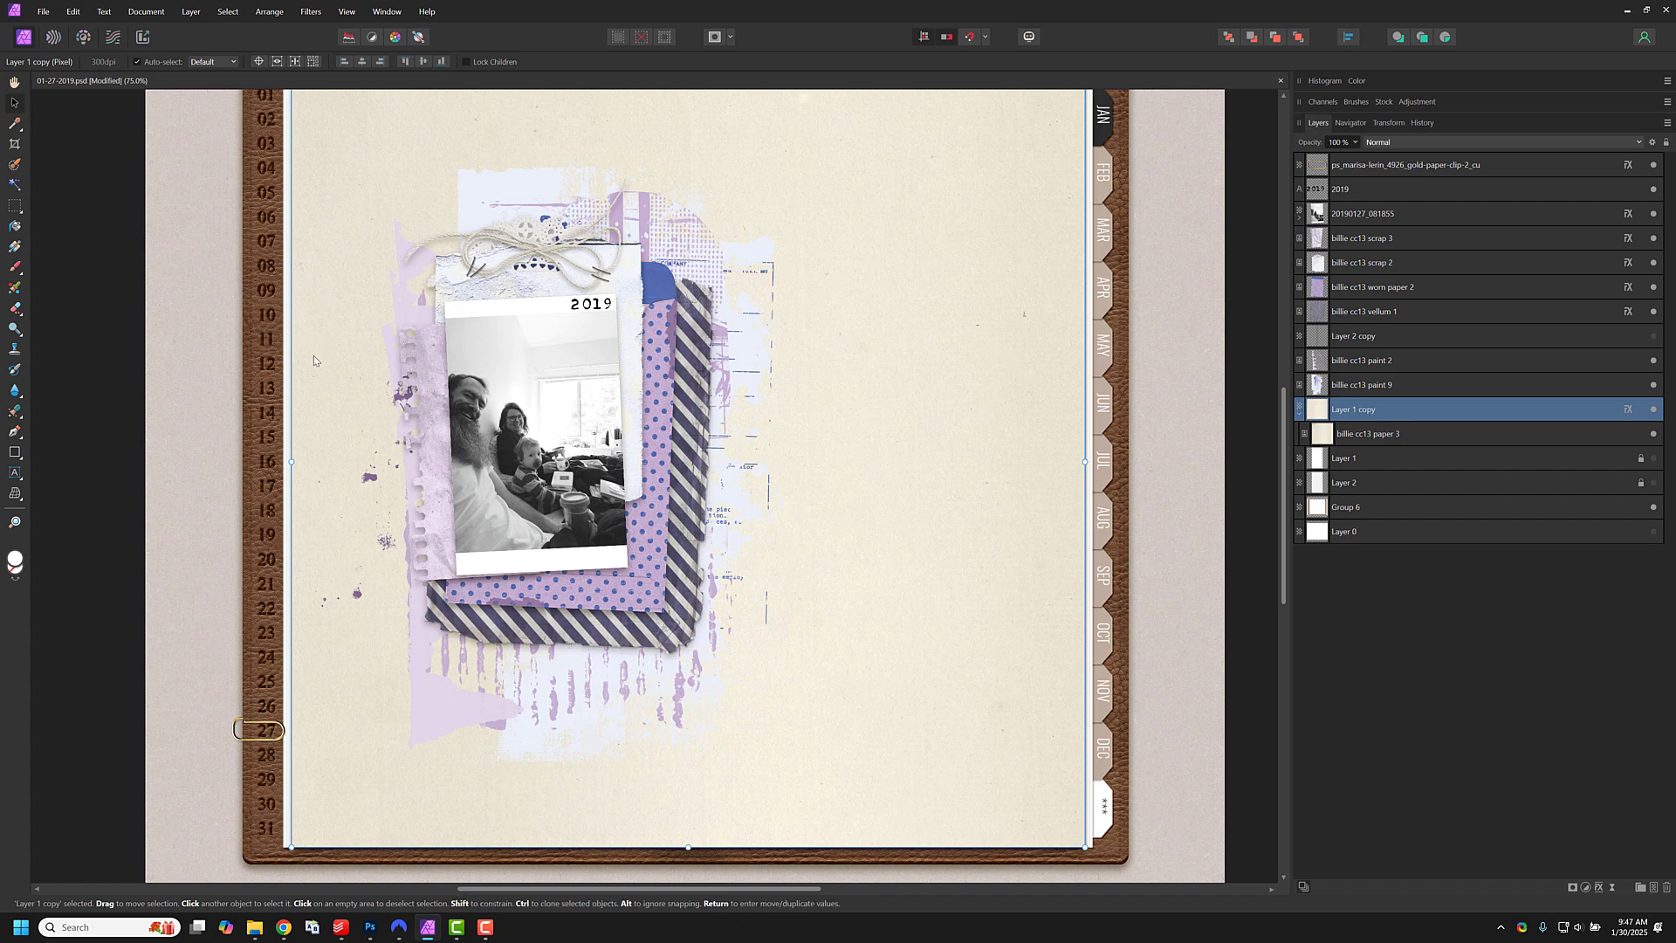
scroll(911, 414, up, 1)
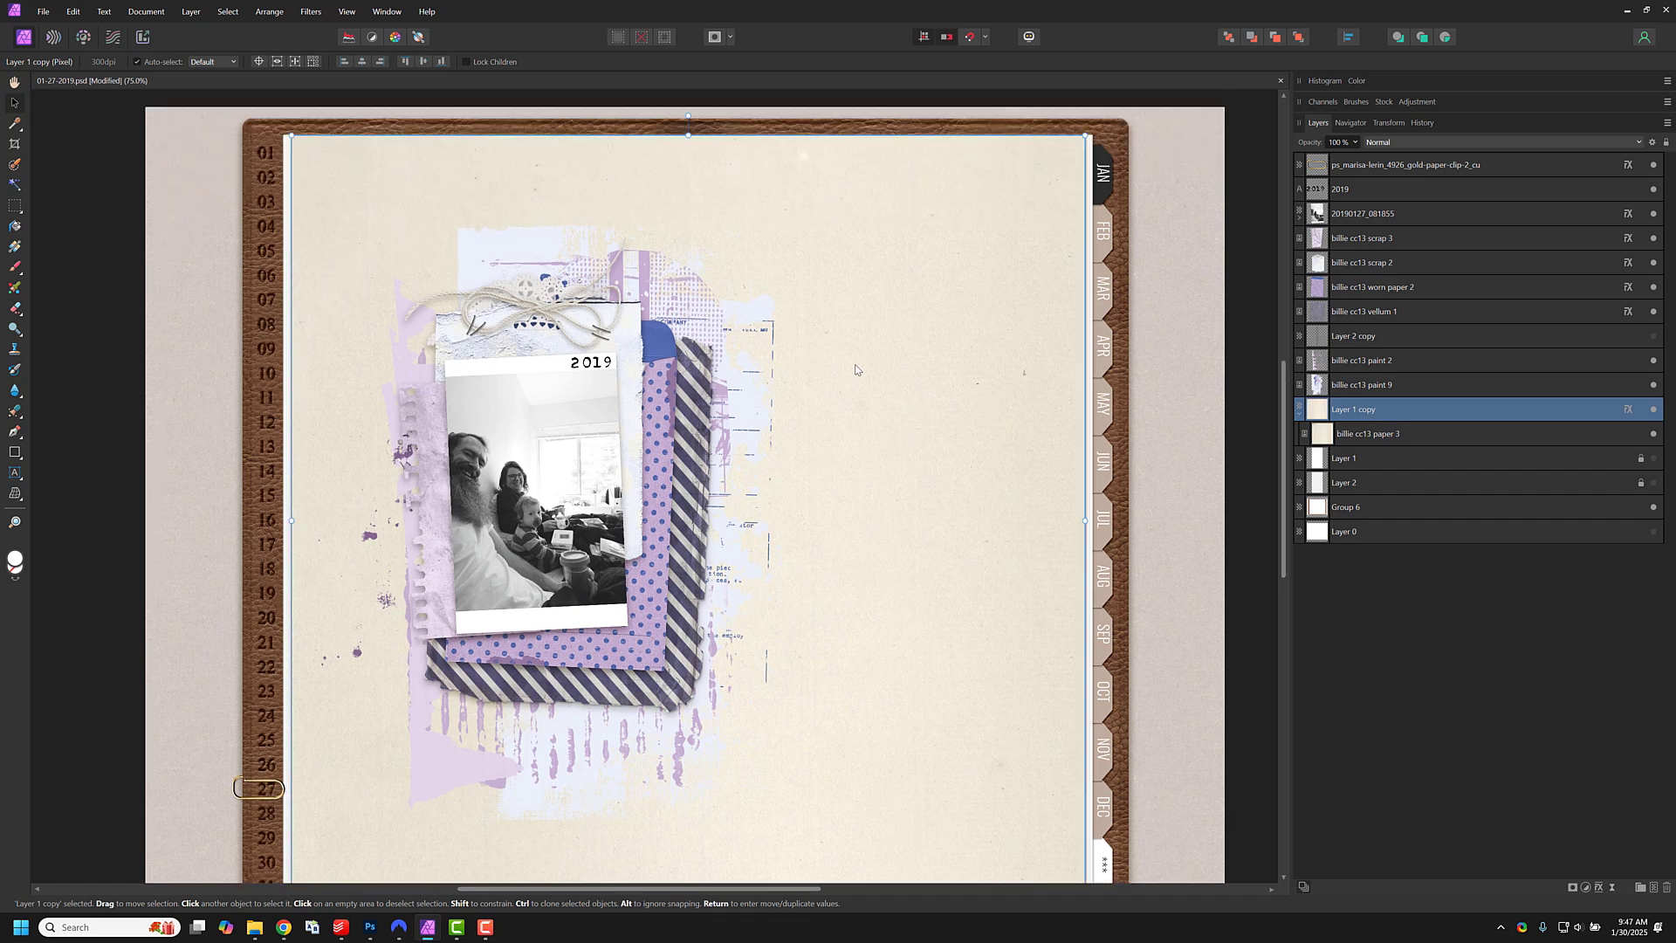
scroll(696, 292, down, 1)
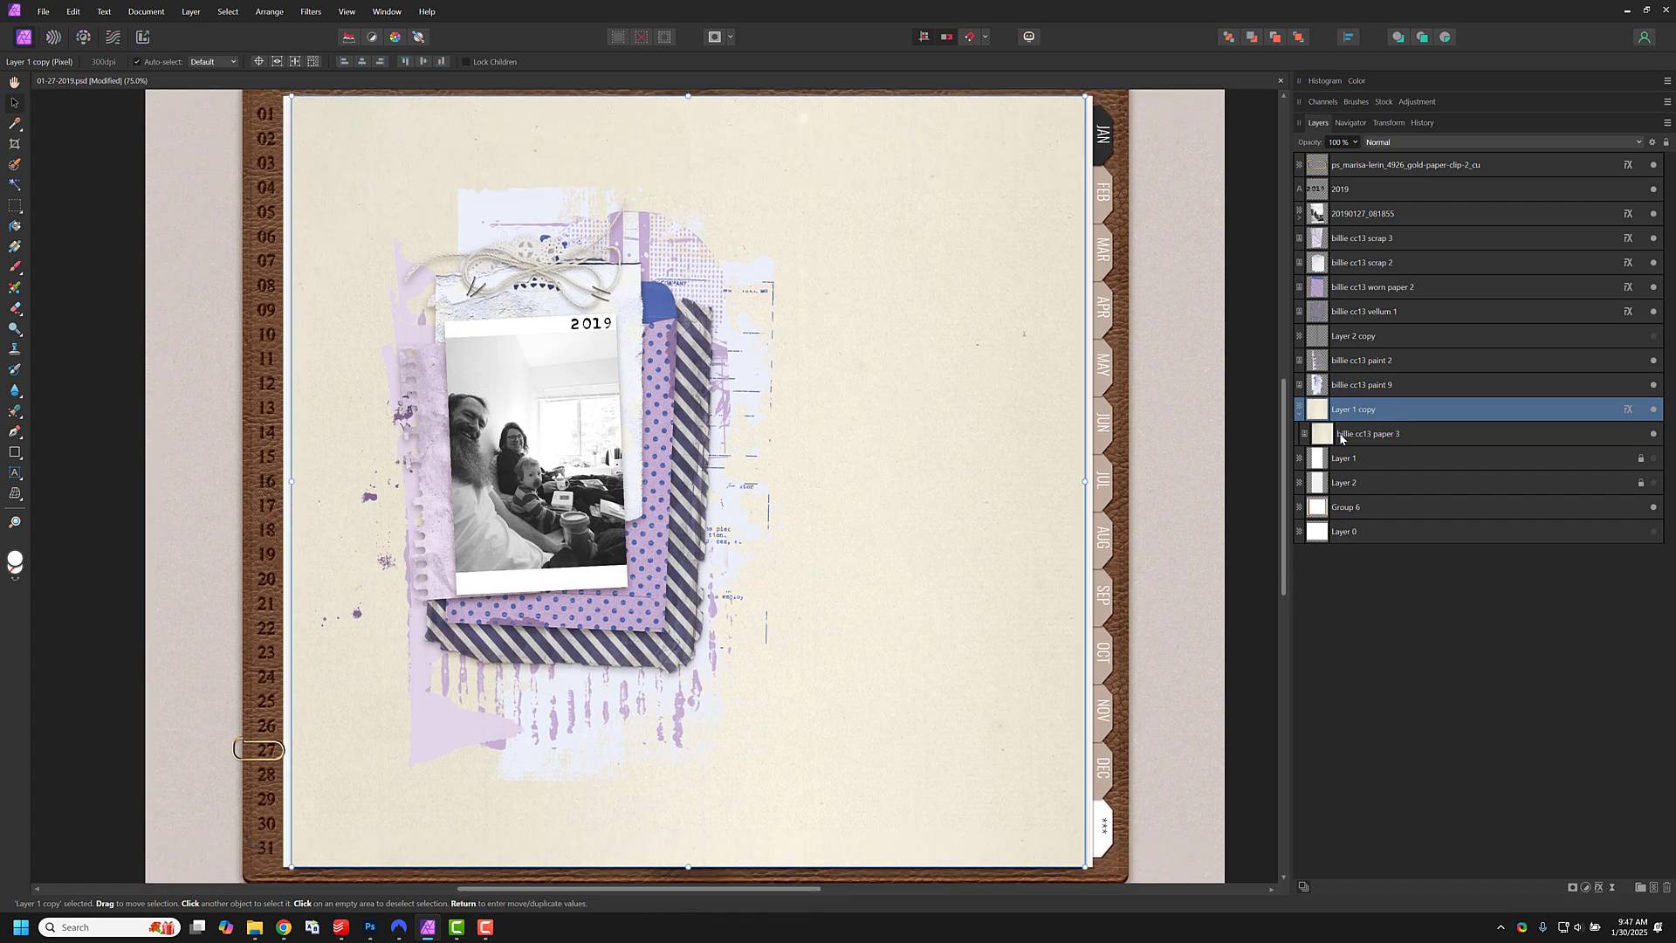
Step: Shrink all layers from billie cc13 paint 9 up to the 2019 text together and recenter the cluster on the page's left half
click(1362, 385)
shift+click(1356, 360)
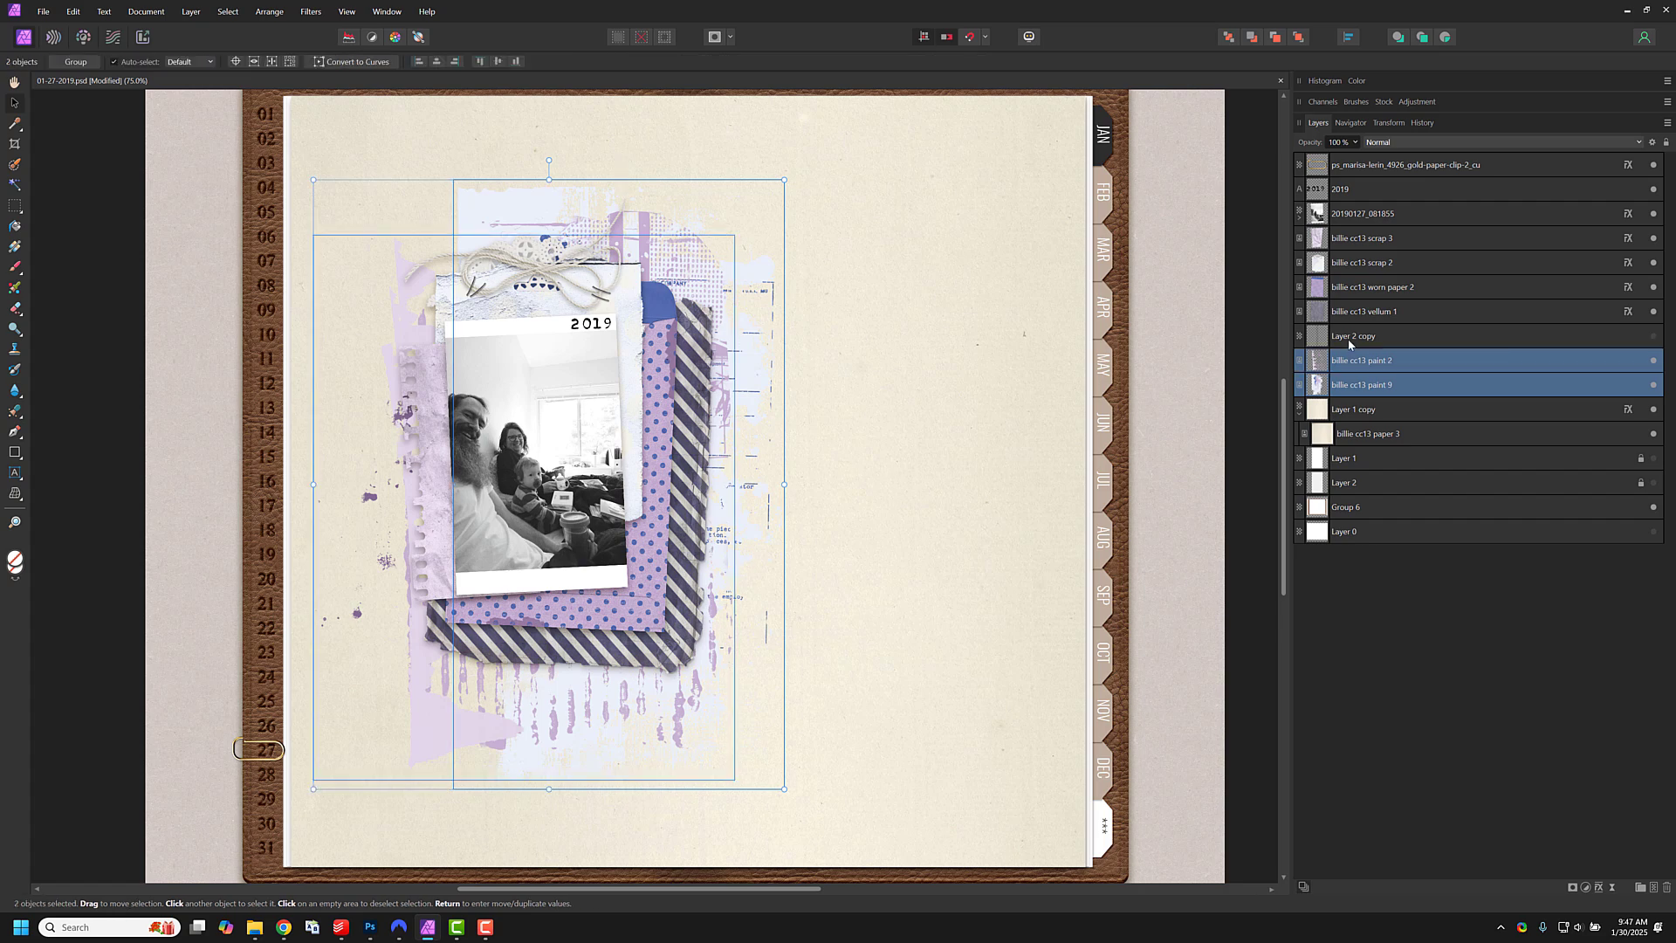
shift+click(1352, 336)
shift+click(1351, 318)
shift+click(1353, 288)
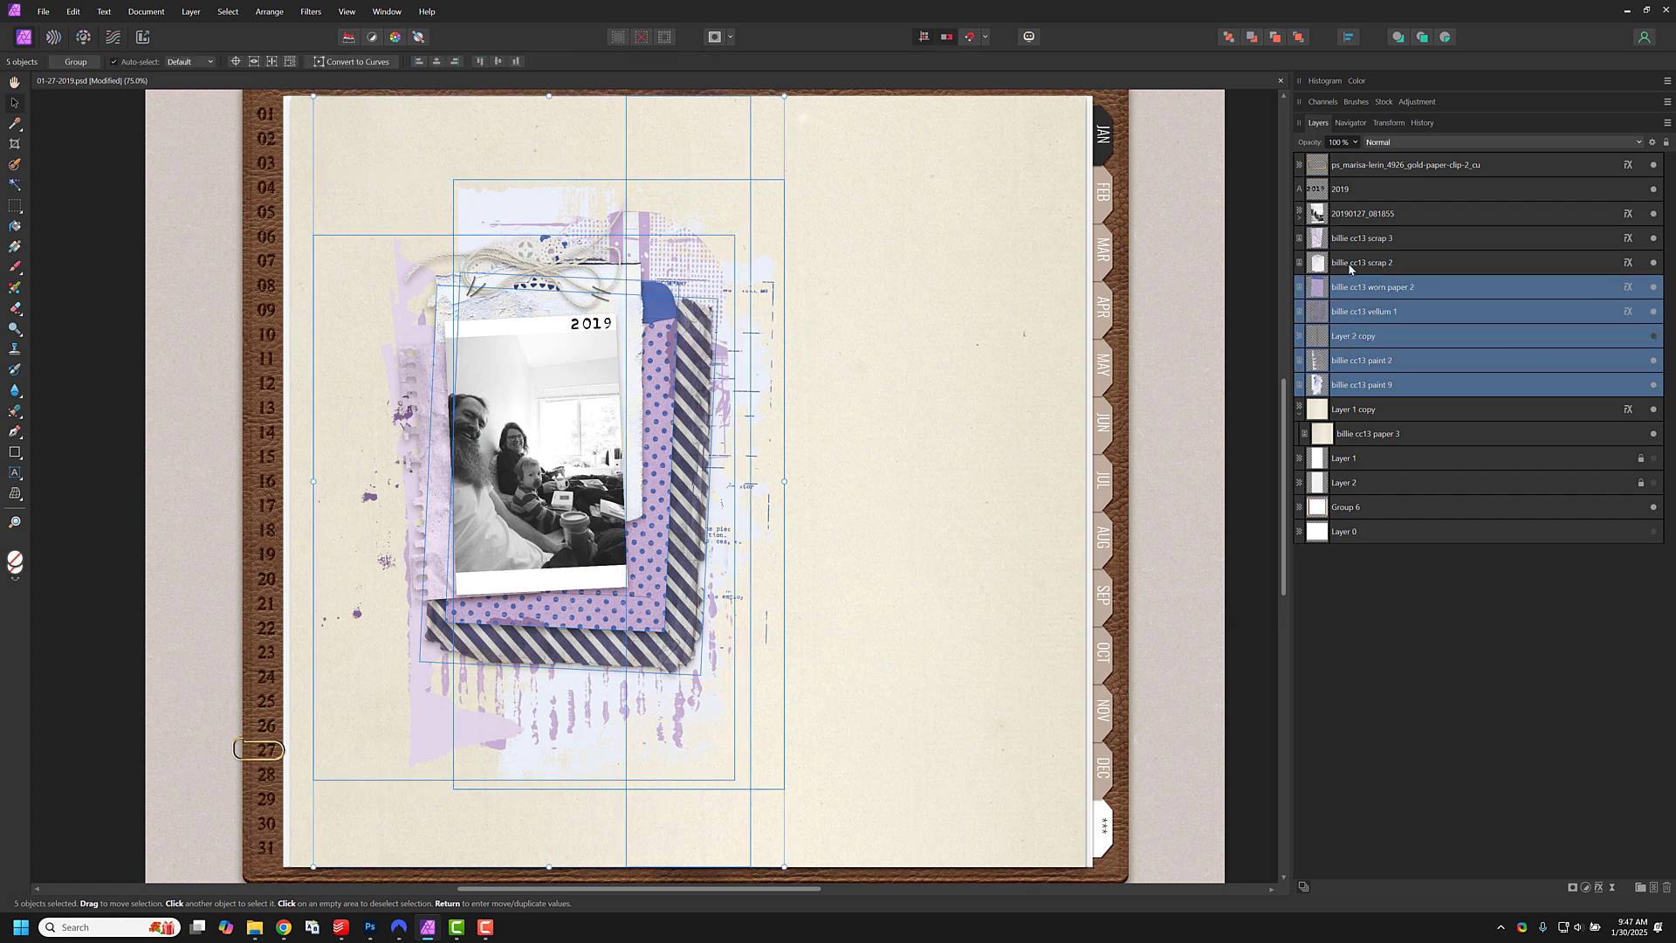
shift+click(1351, 263)
shift+click(1352, 239)
shift+click(1351, 215)
shift+click(1351, 198)
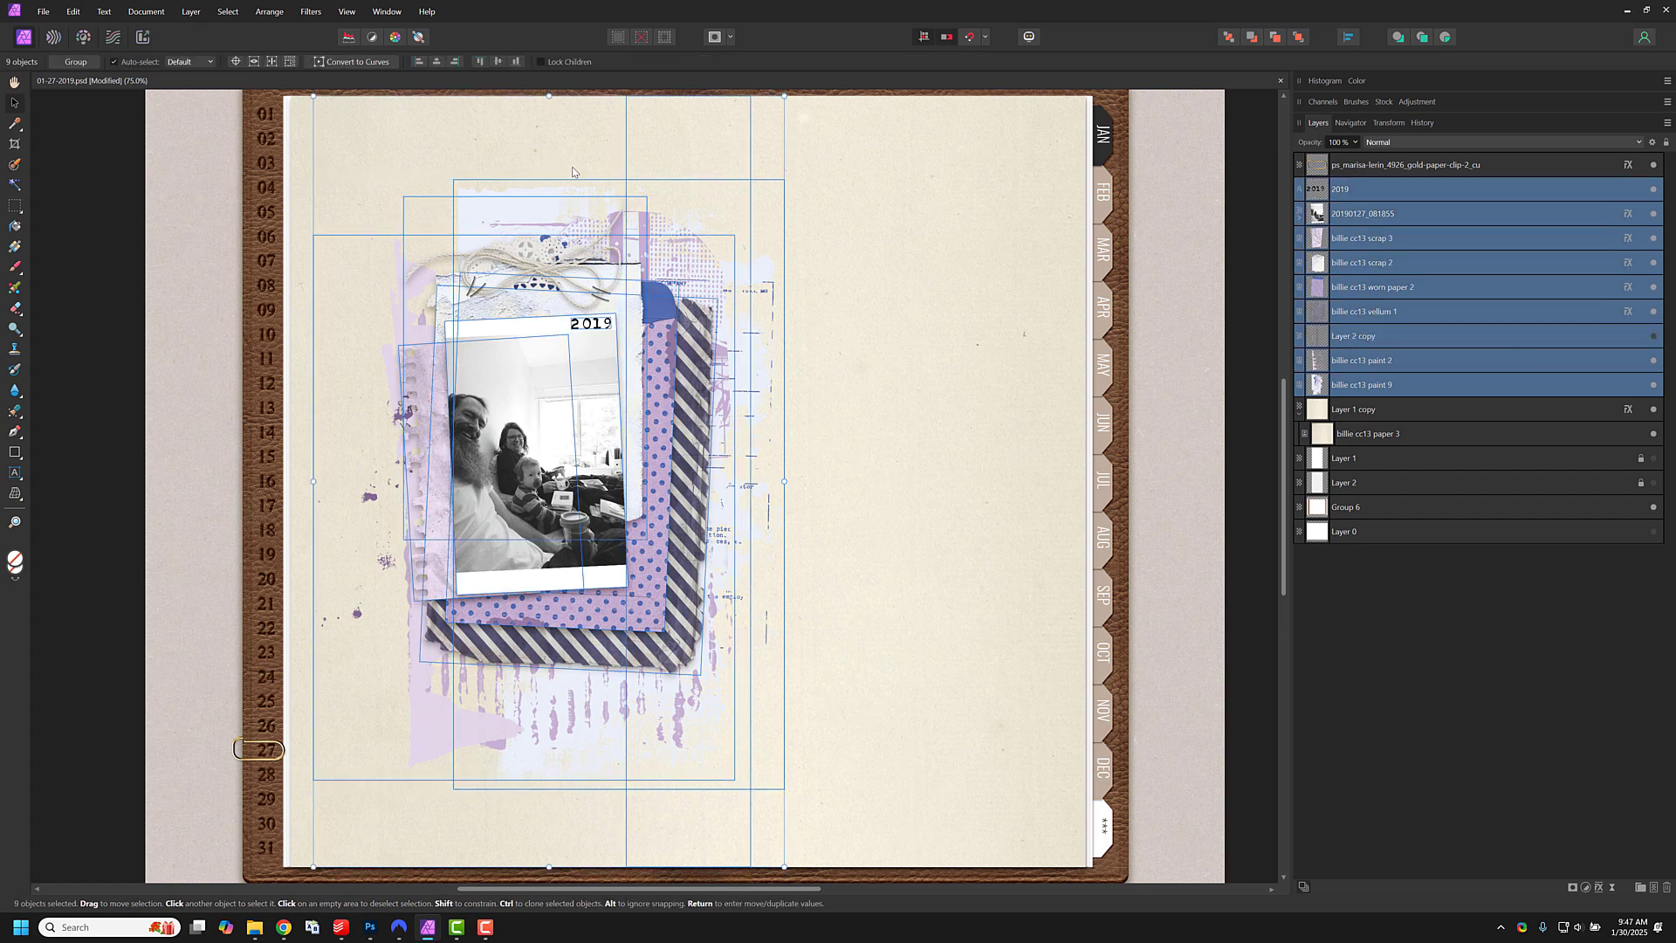
key(h)
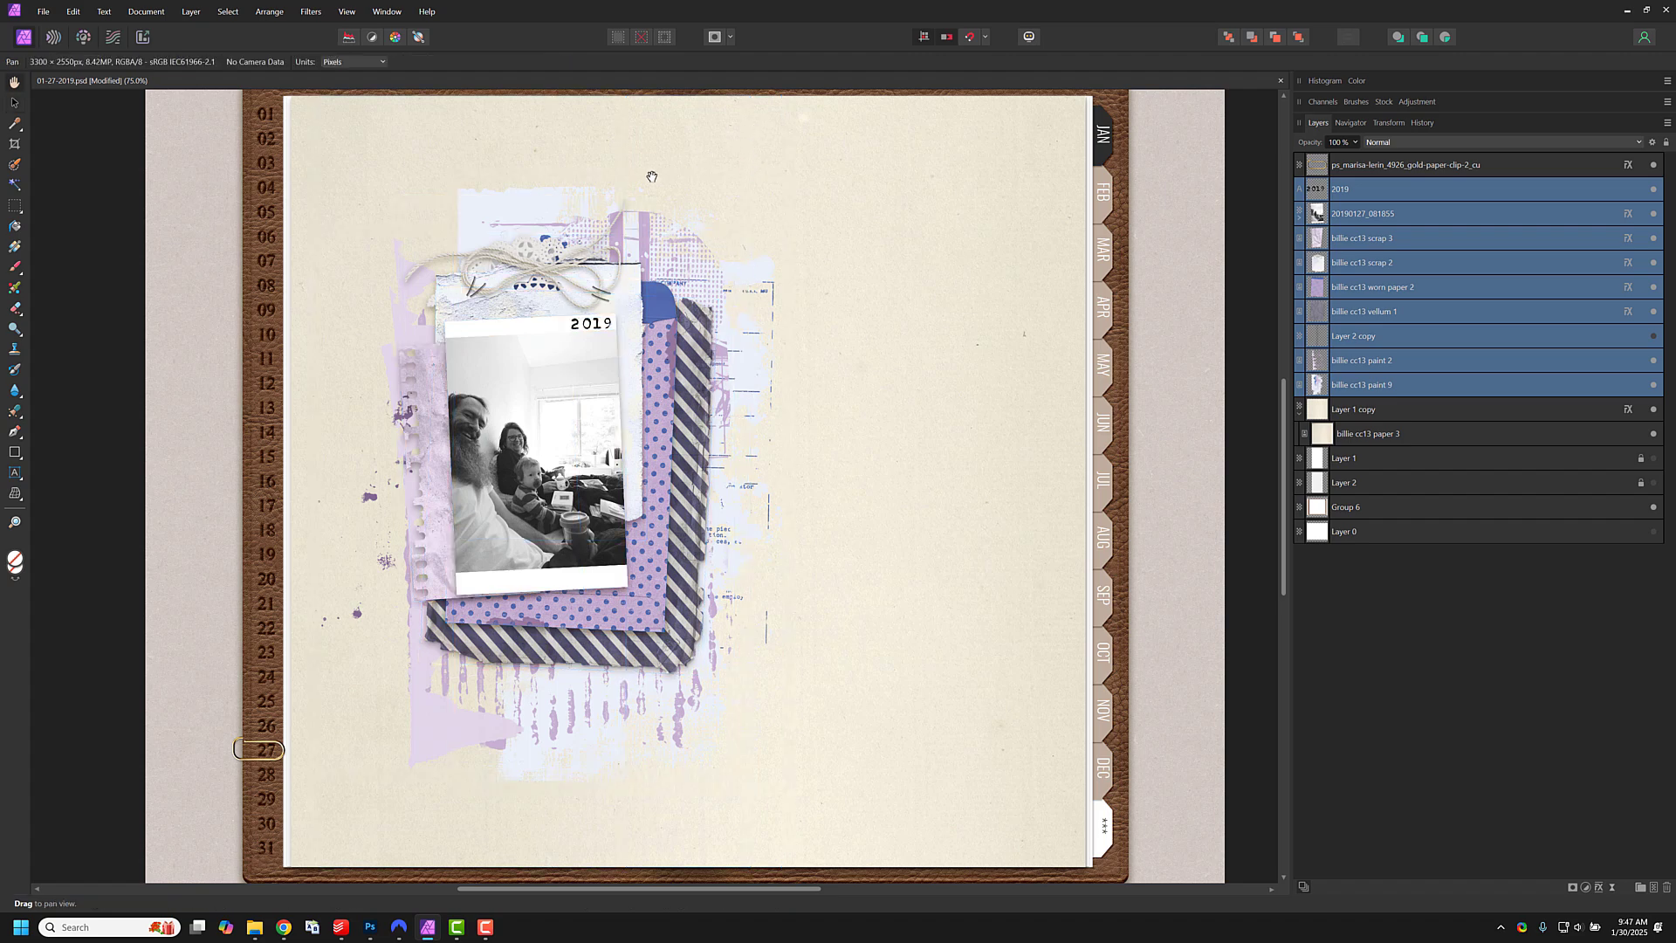
key(v)
scroll(803, 171, up, 1)
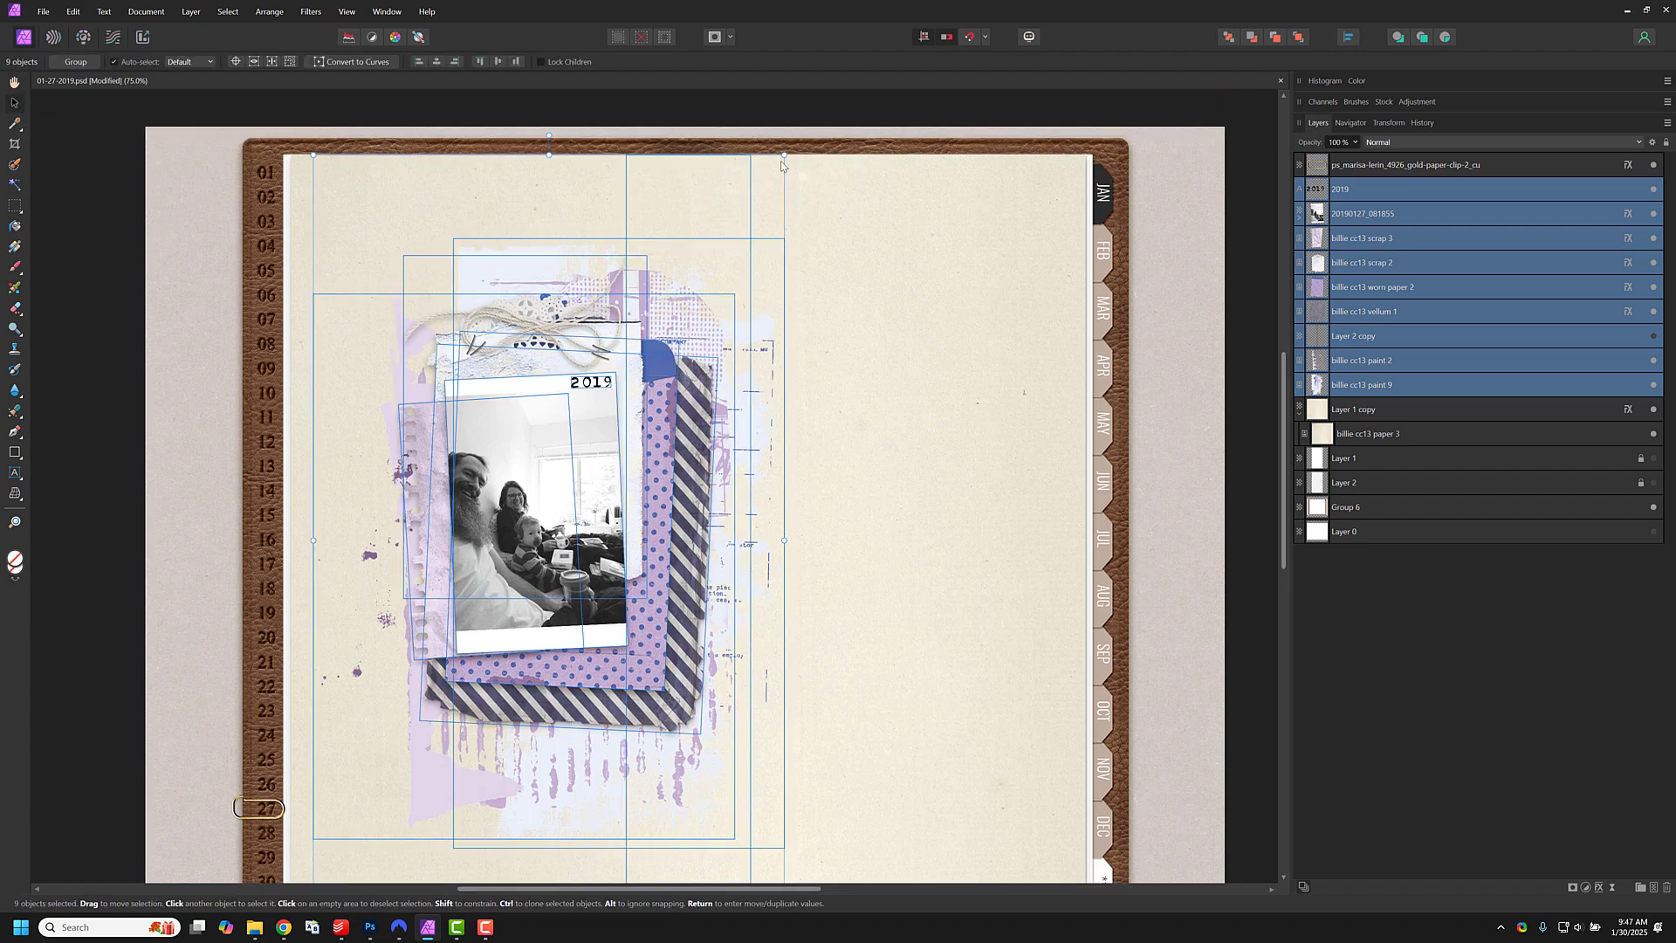
drag(784, 152, 725, 274)
drag(563, 544, 586, 520)
scroll(770, 527, down, 1)
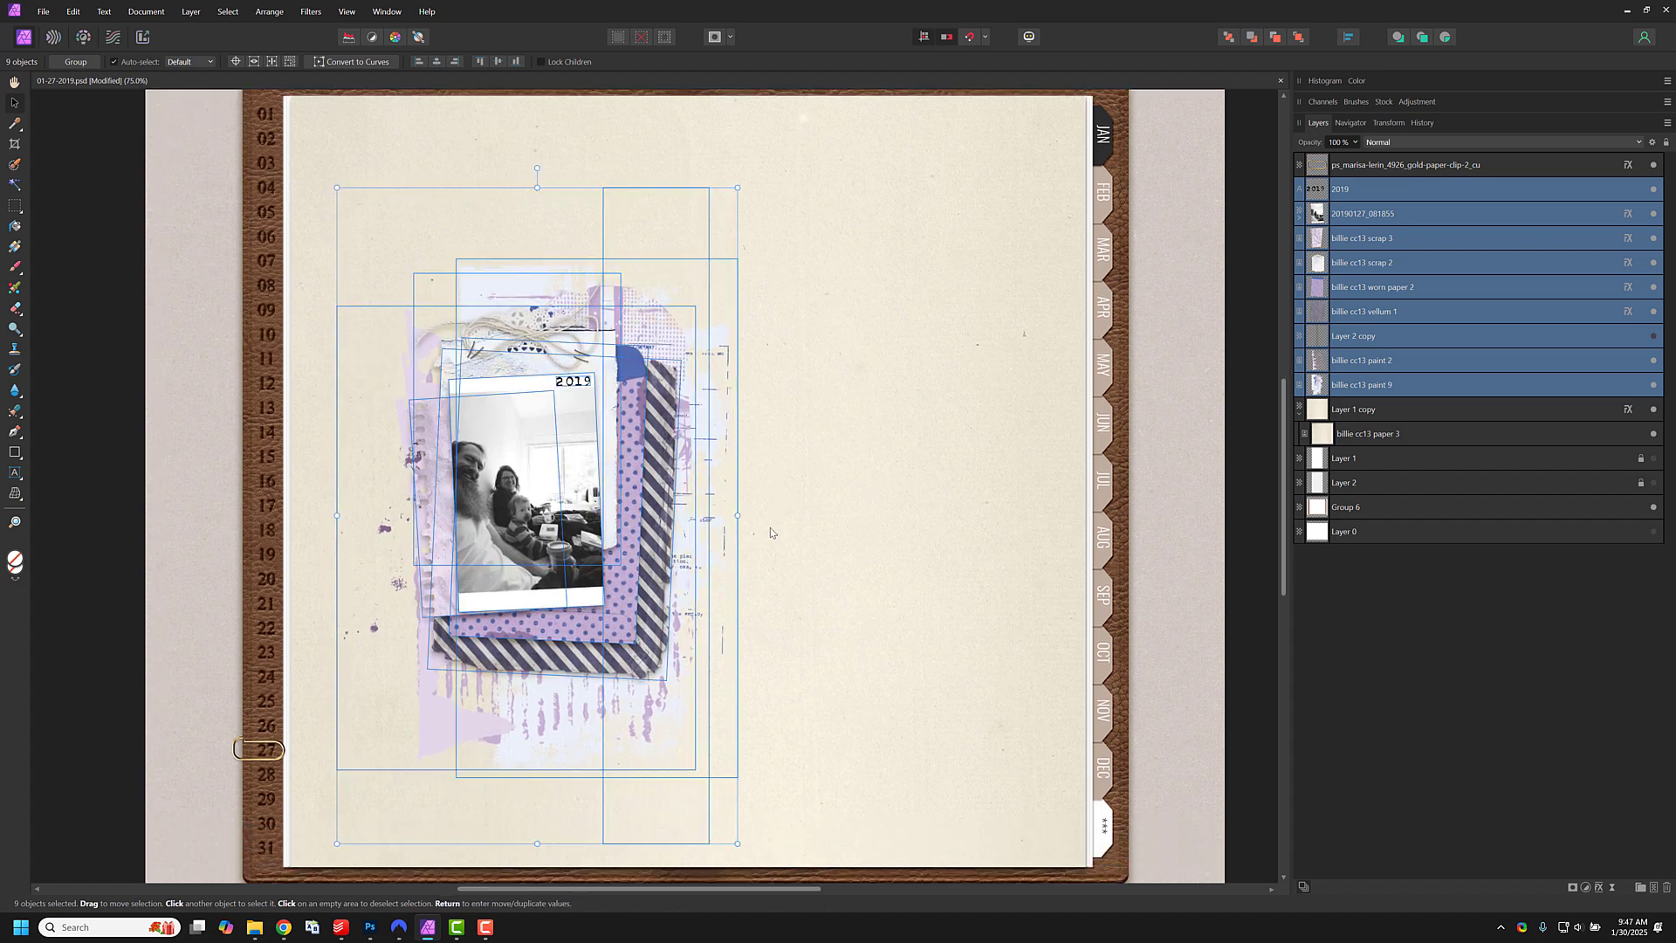
Step: Place billie cc13 paint 6 above billie cc13 paint 9 at the page's top edge, and duplicate it to the page's bottom edge
click(1440, 389)
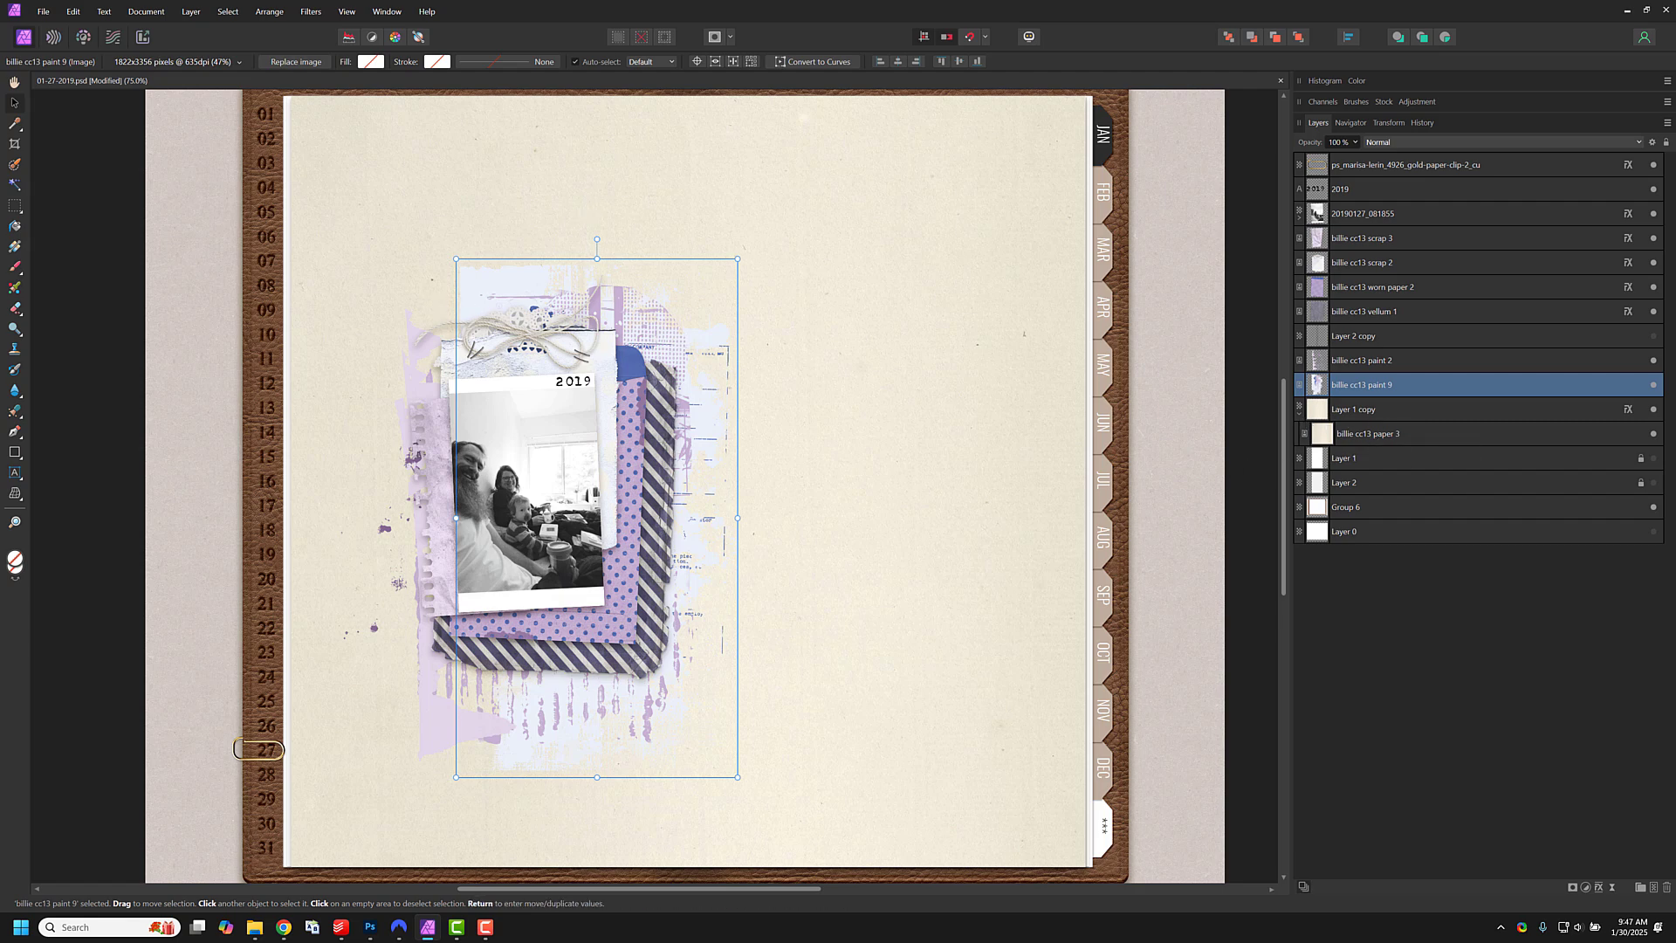
mouse_move(244, 283)
mouse_down()
mouse_move(491, 234)
mouse_move(567, 162)
mouse_move(599, 48)
mouse_move(606, 188)
mouse_up()
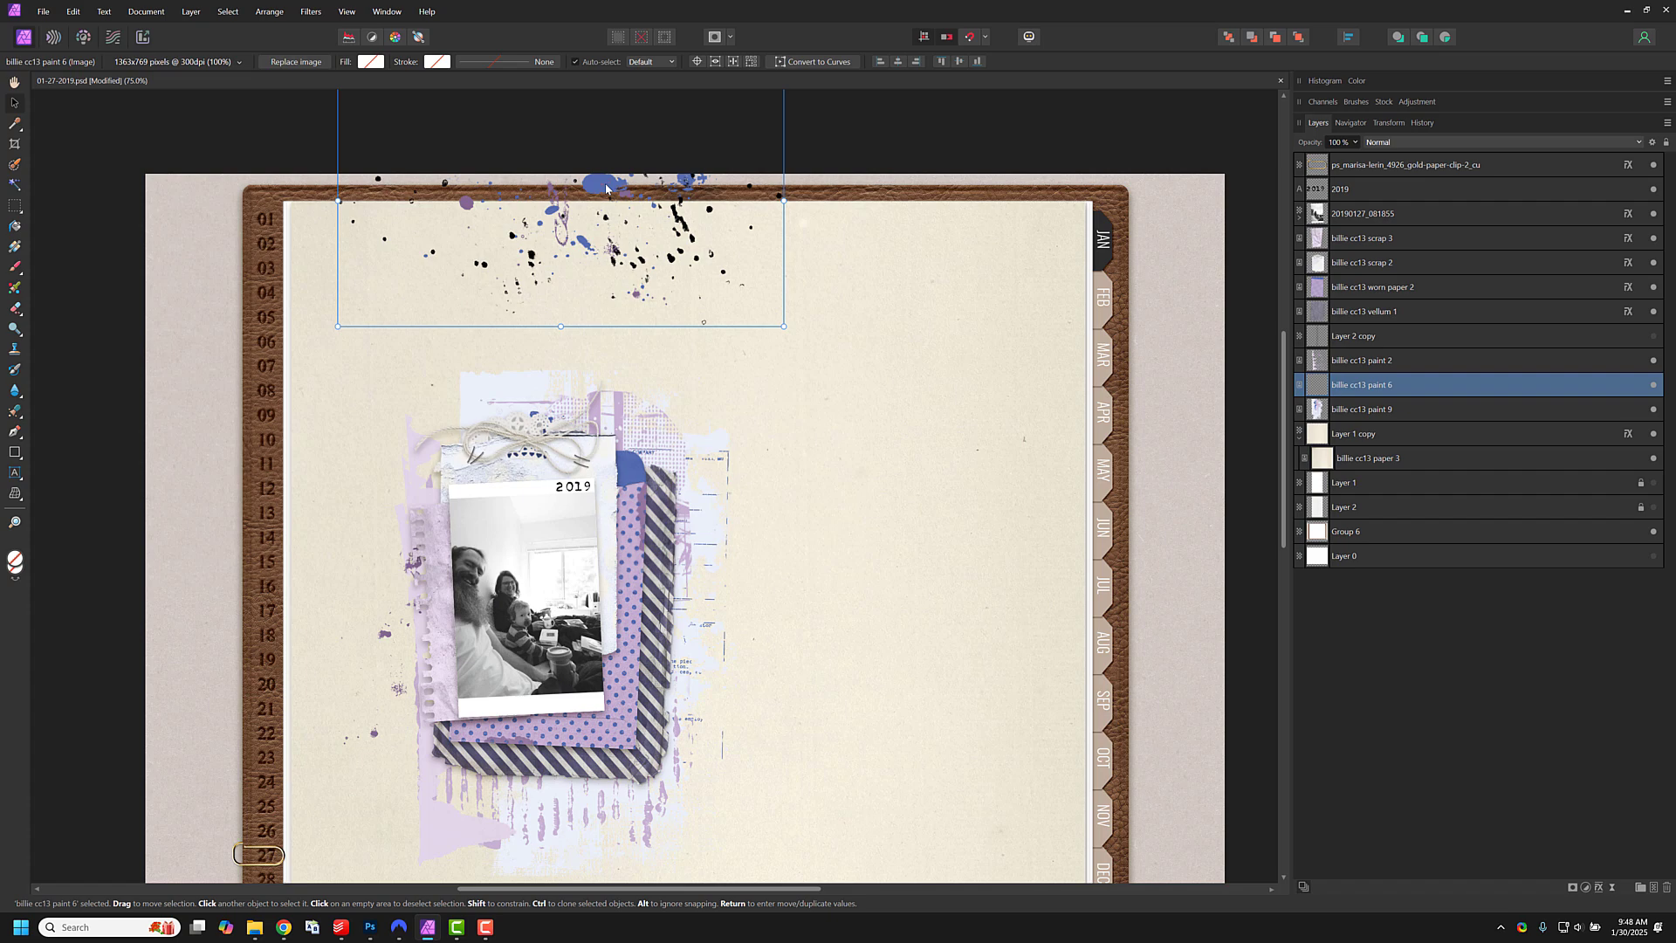
key(ctrl+j)
scroll(606, 188, down, 1)
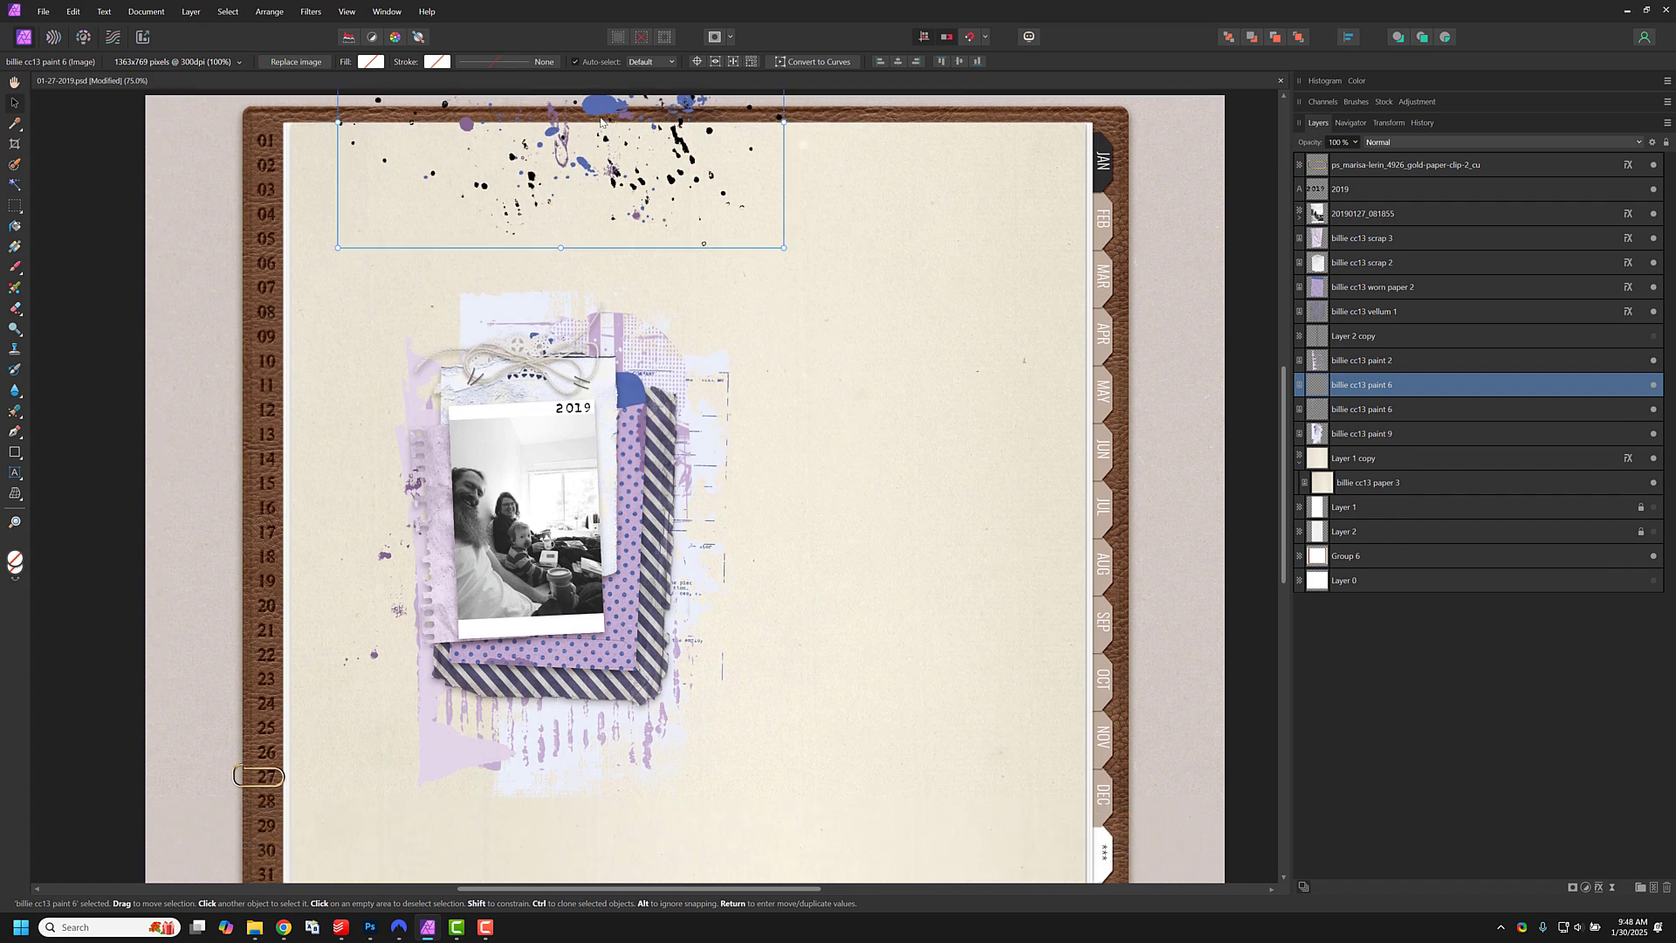
mouse_move(600, 122)
mouse_down()
mouse_move(572, 661)
mouse_move(619, 709)
mouse_move(630, 743)
mouse_move(619, 735)
mouse_up()
scroll(622, 552, down, 2)
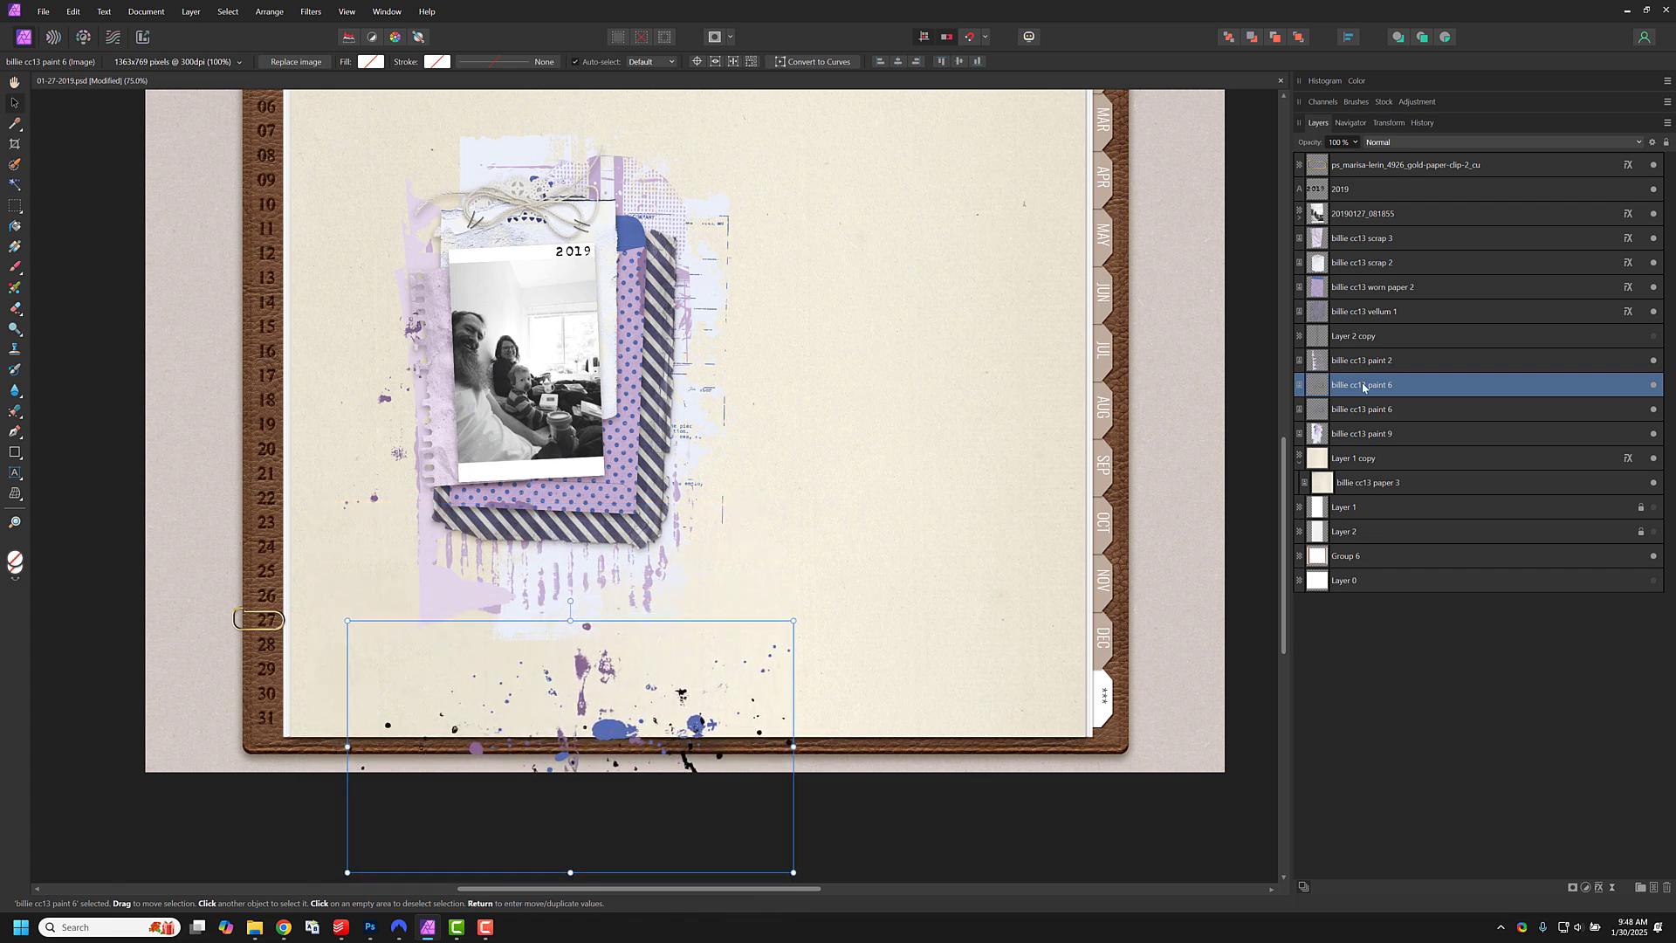
Step: Clip both billie cc13 paint 6 layers inside Layer 1 copy above the page paper, and select billie cc13 paper 3
shift+click(1378, 409)
drag(1378, 409, 1377, 460)
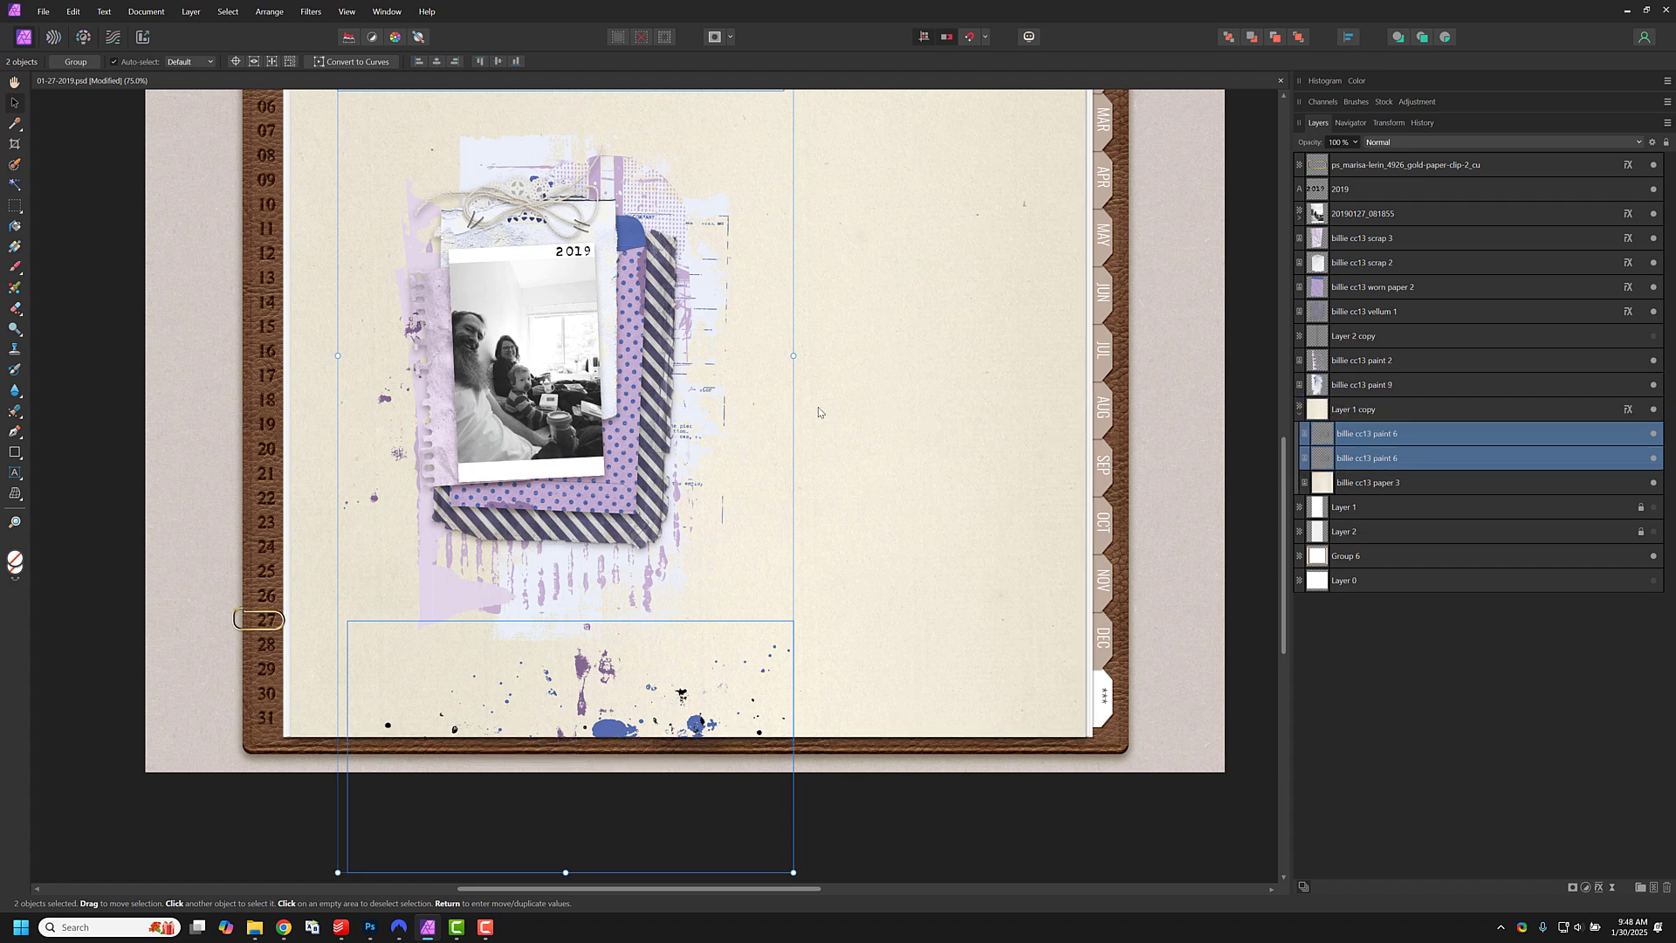
scroll(819, 412, up, 3)
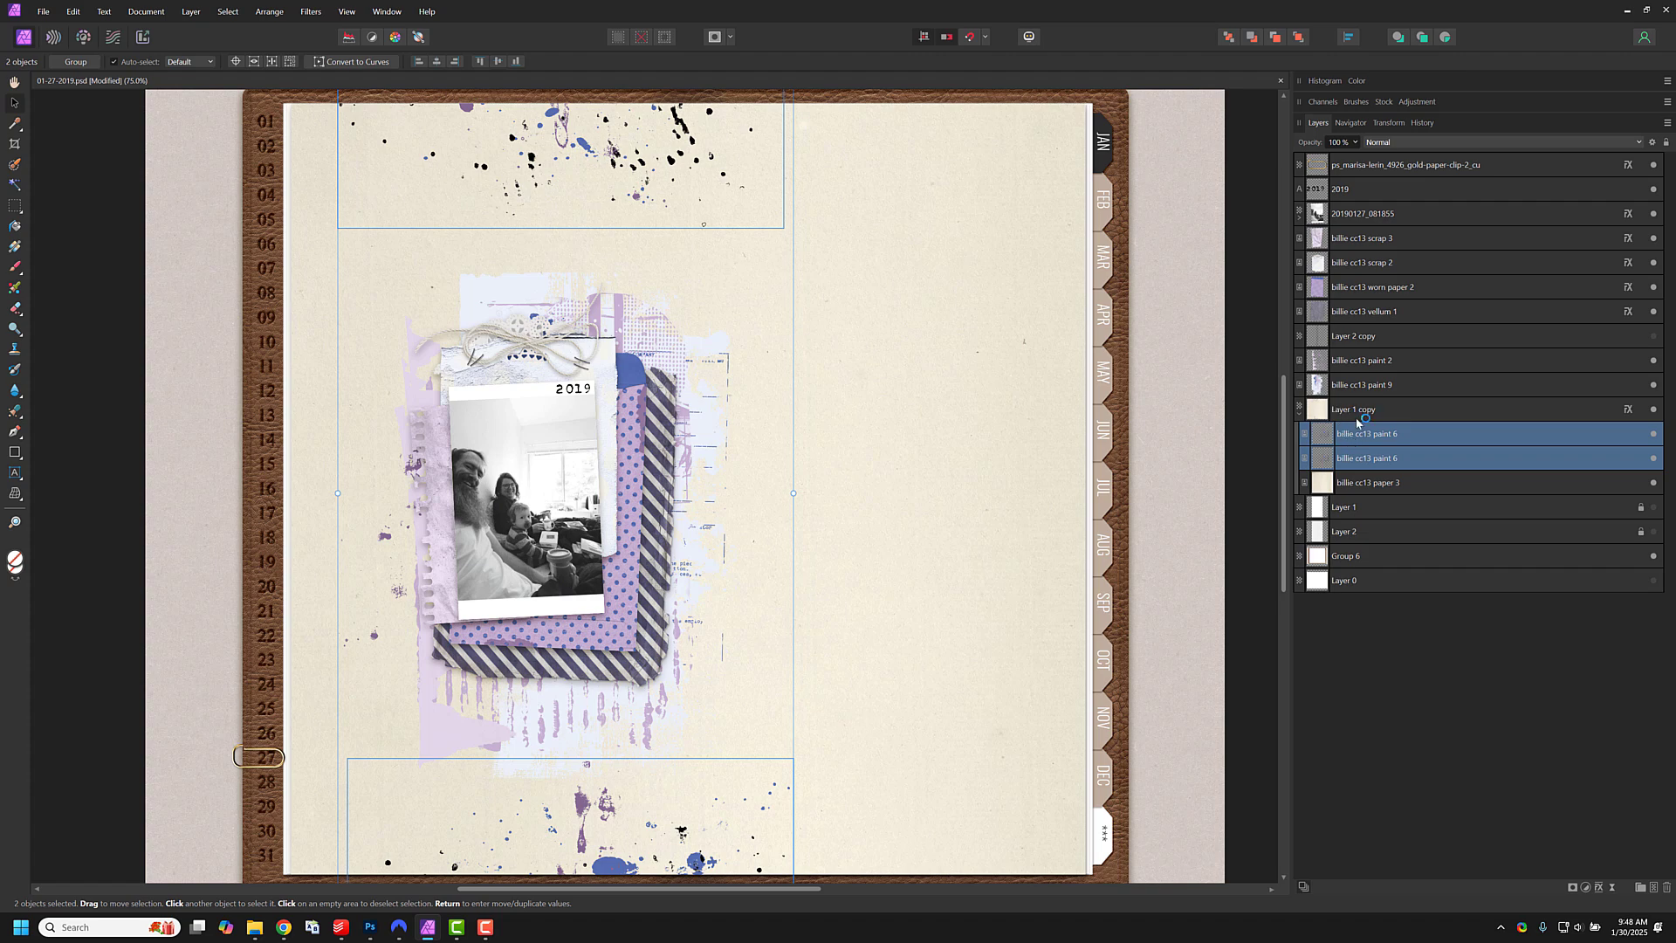
click(1300, 414)
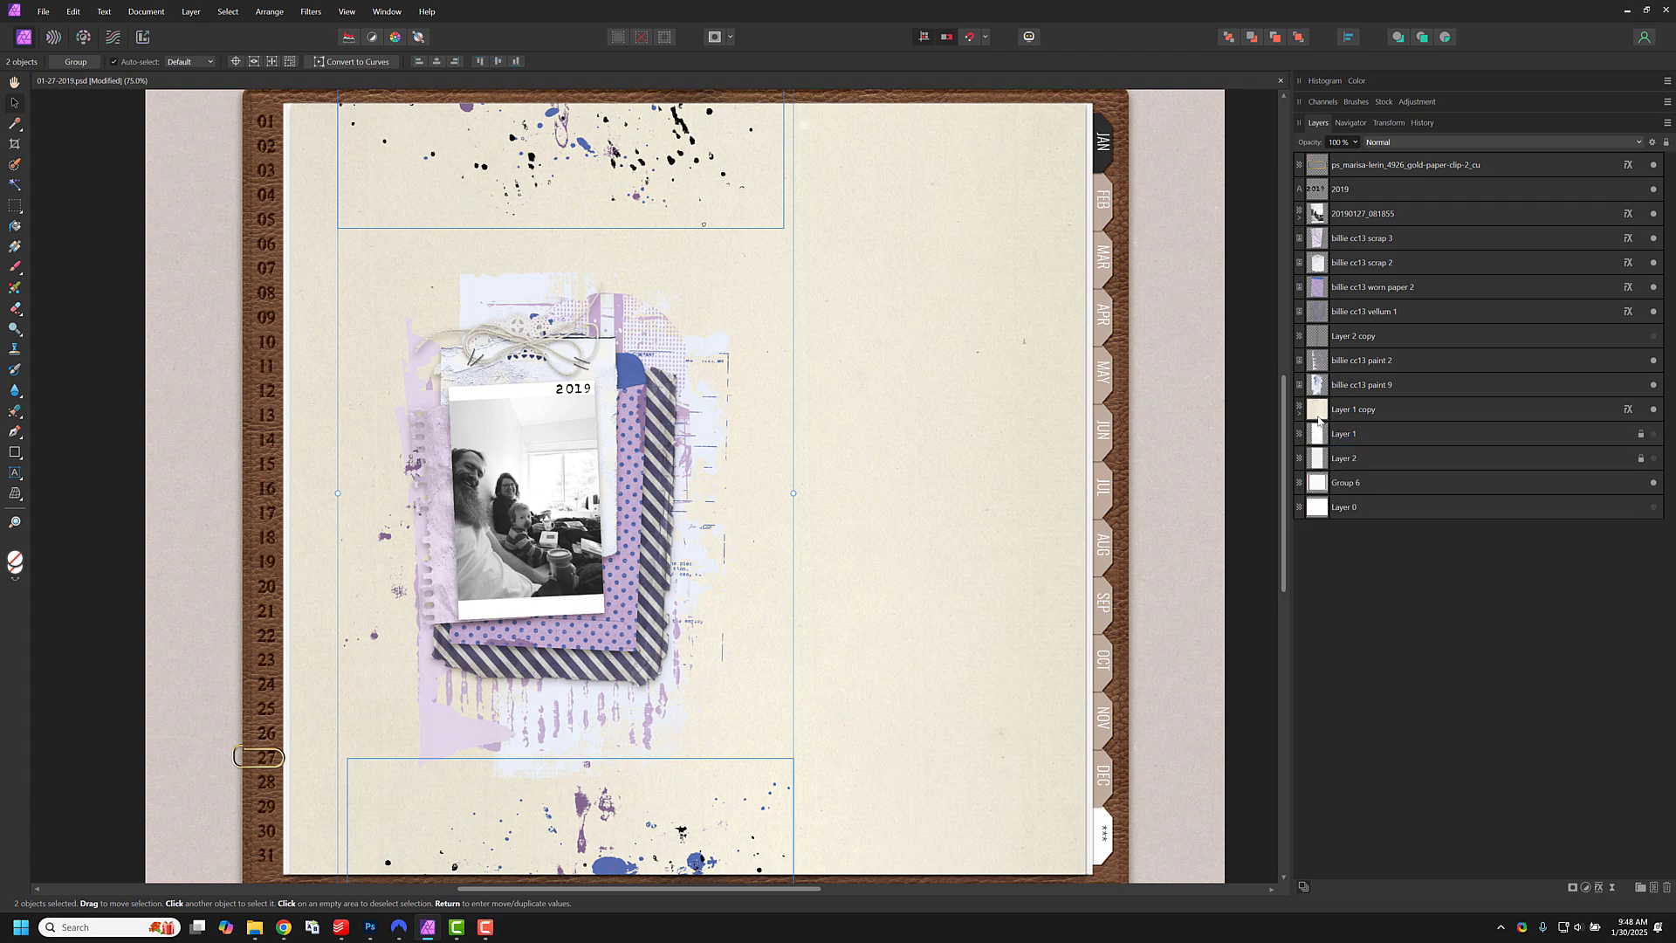
click(878, 370)
scroll(843, 350, down, 1)
scroll(842, 350, up, 2)
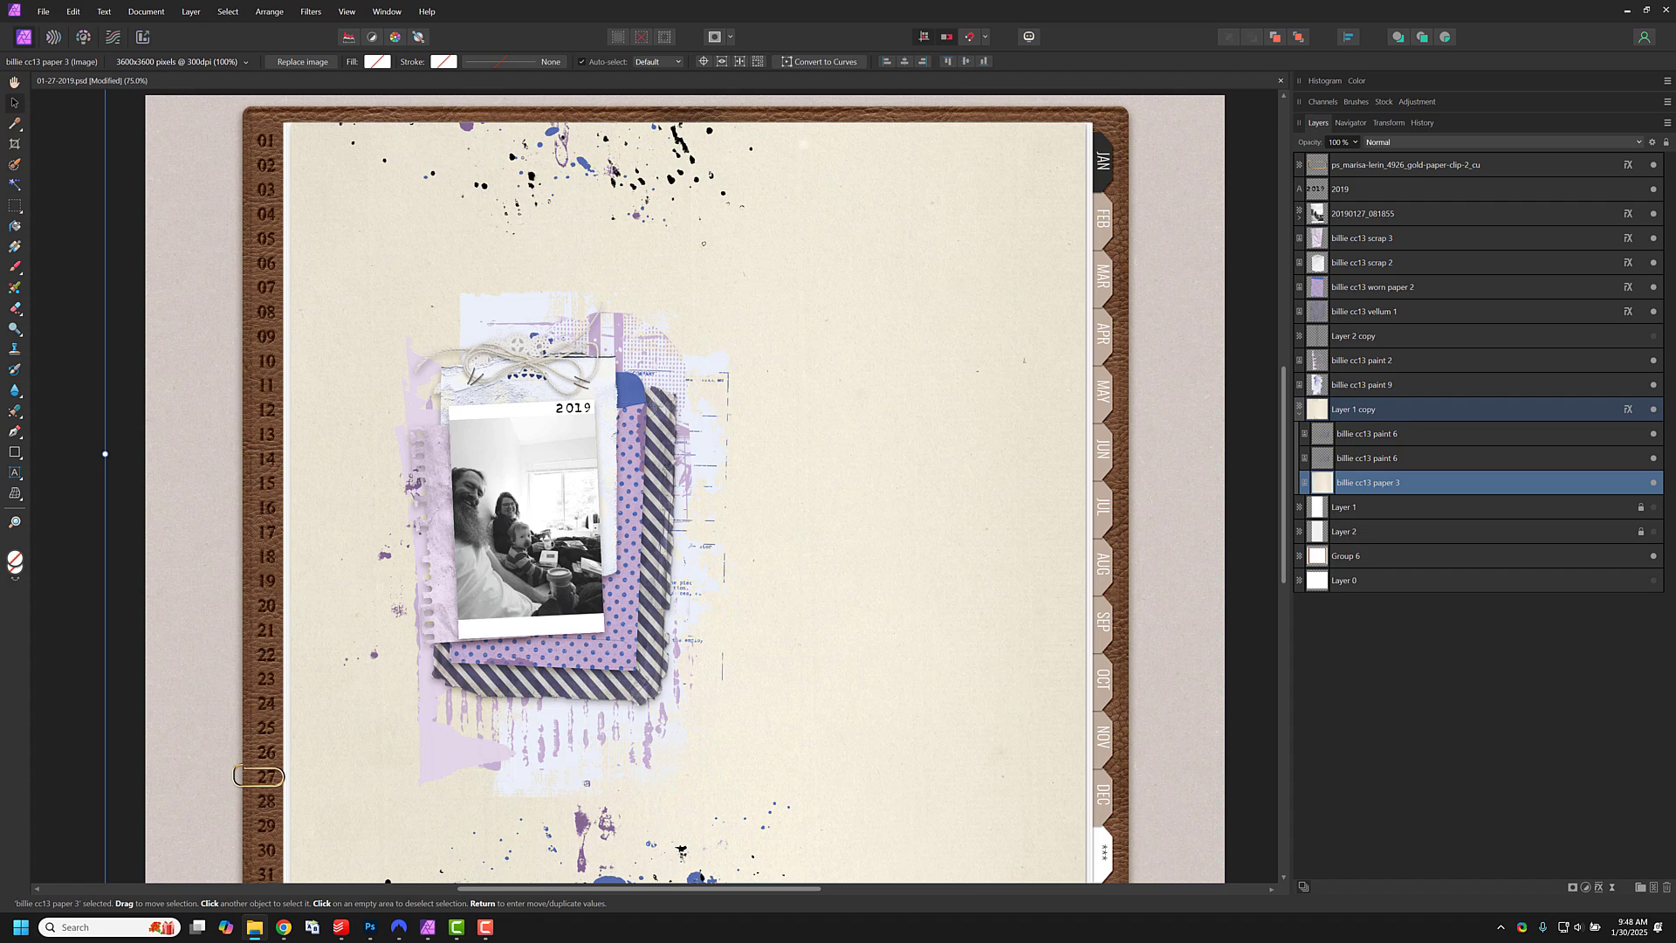
click(644, 347)
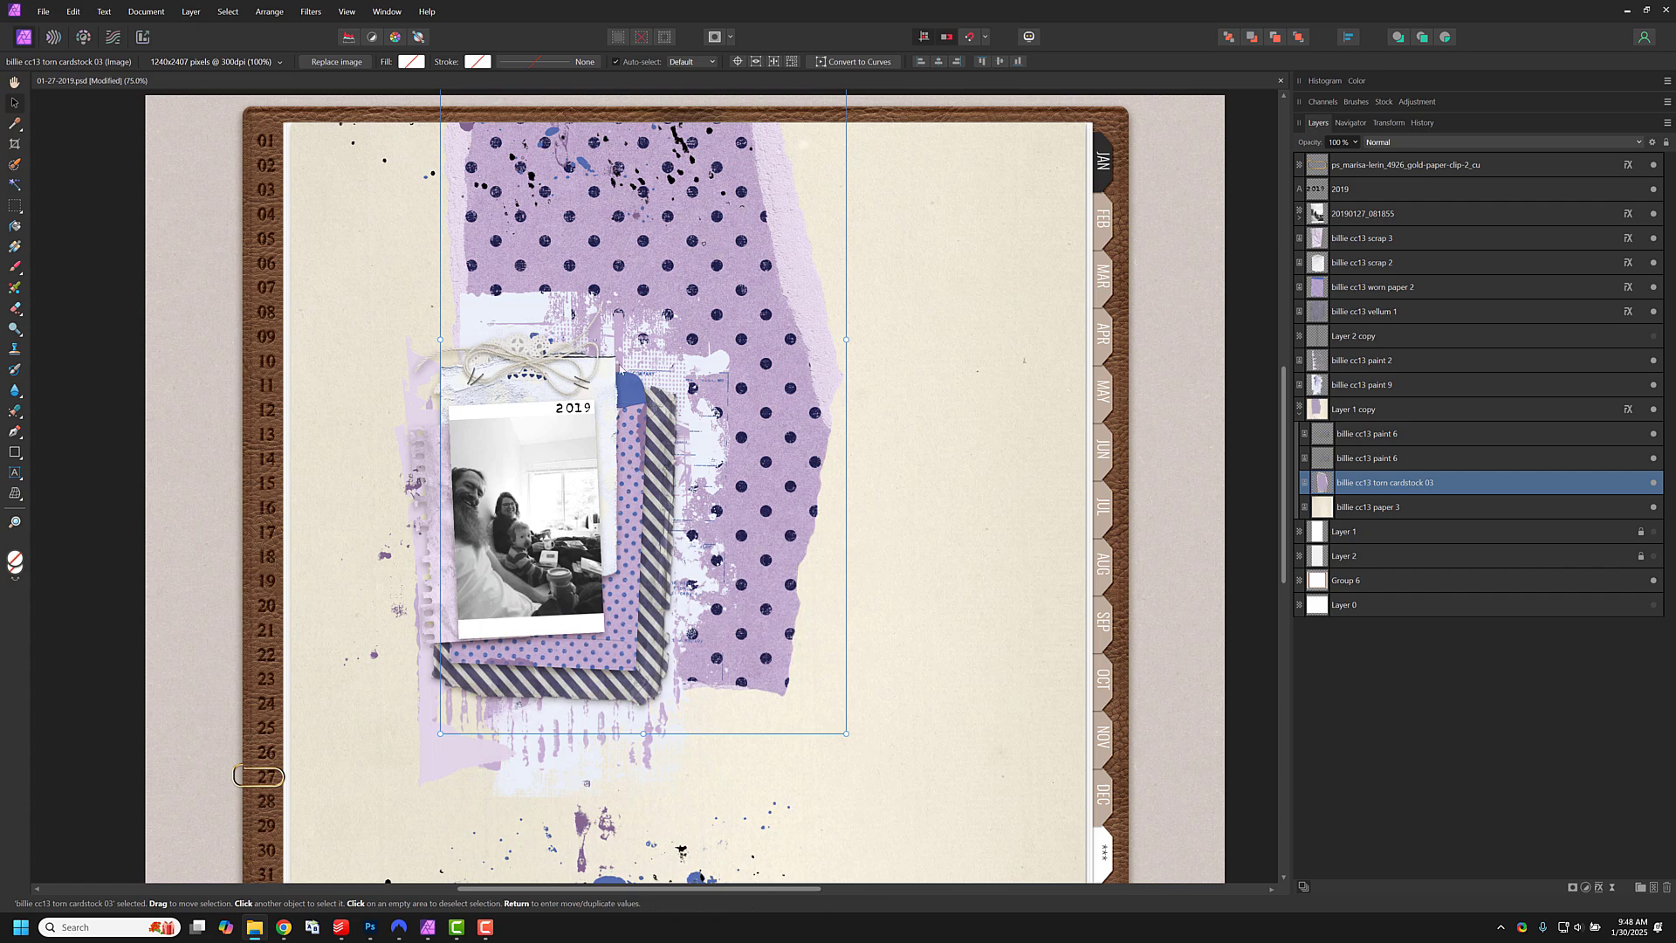
key(Delete)
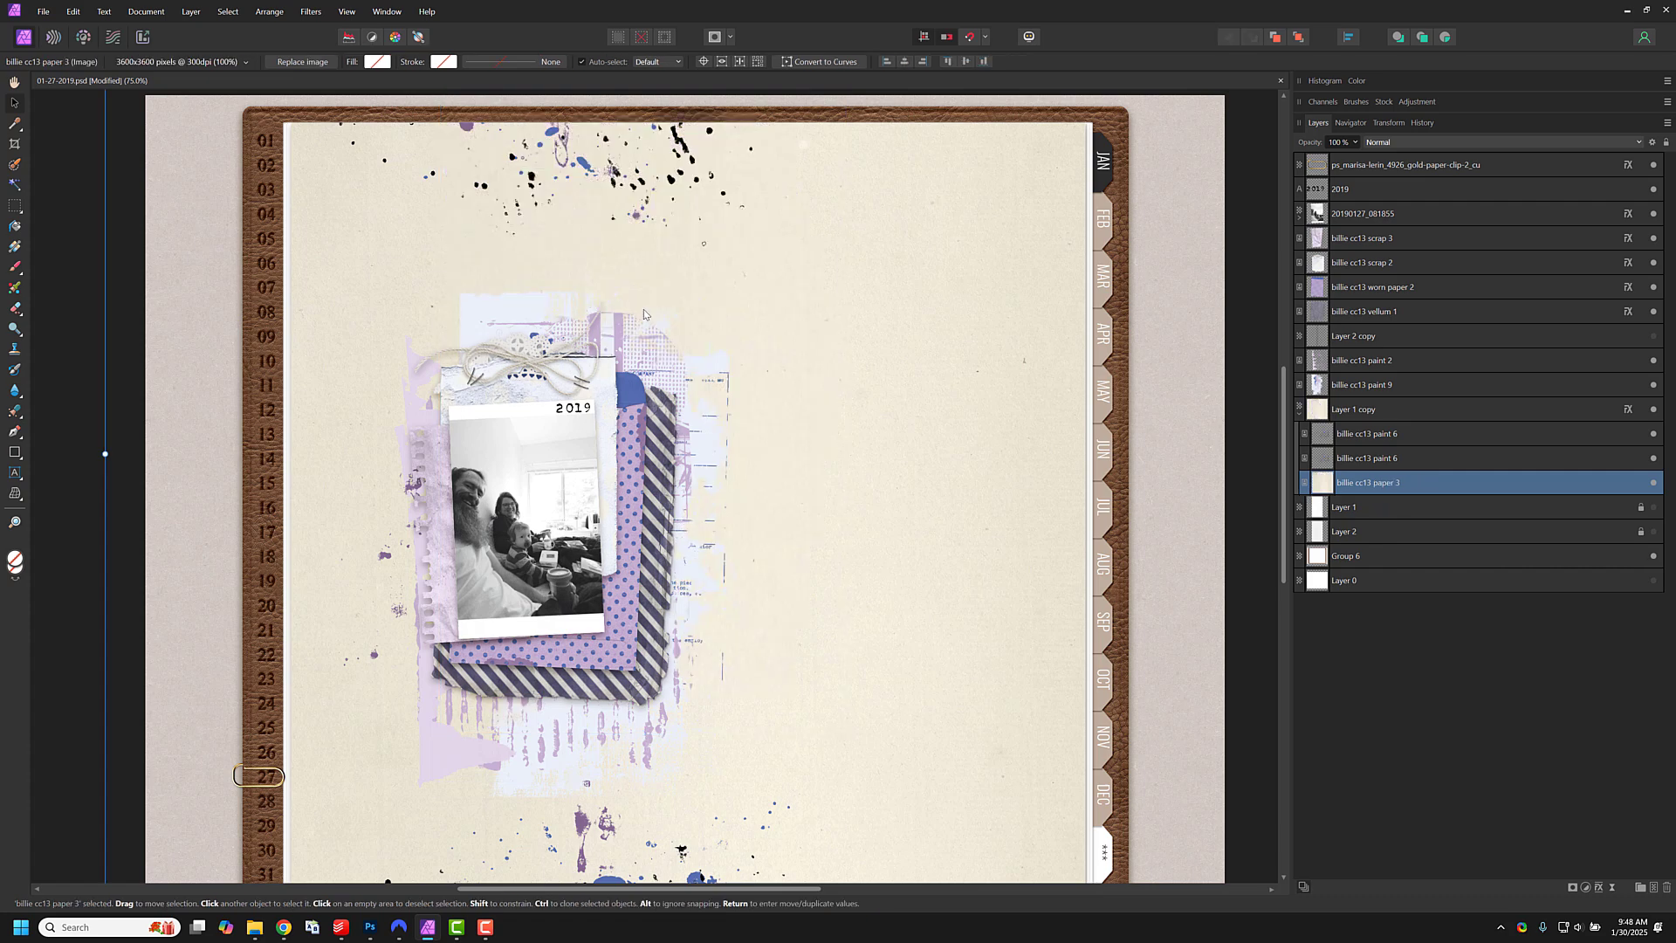
key(ctrl+z)
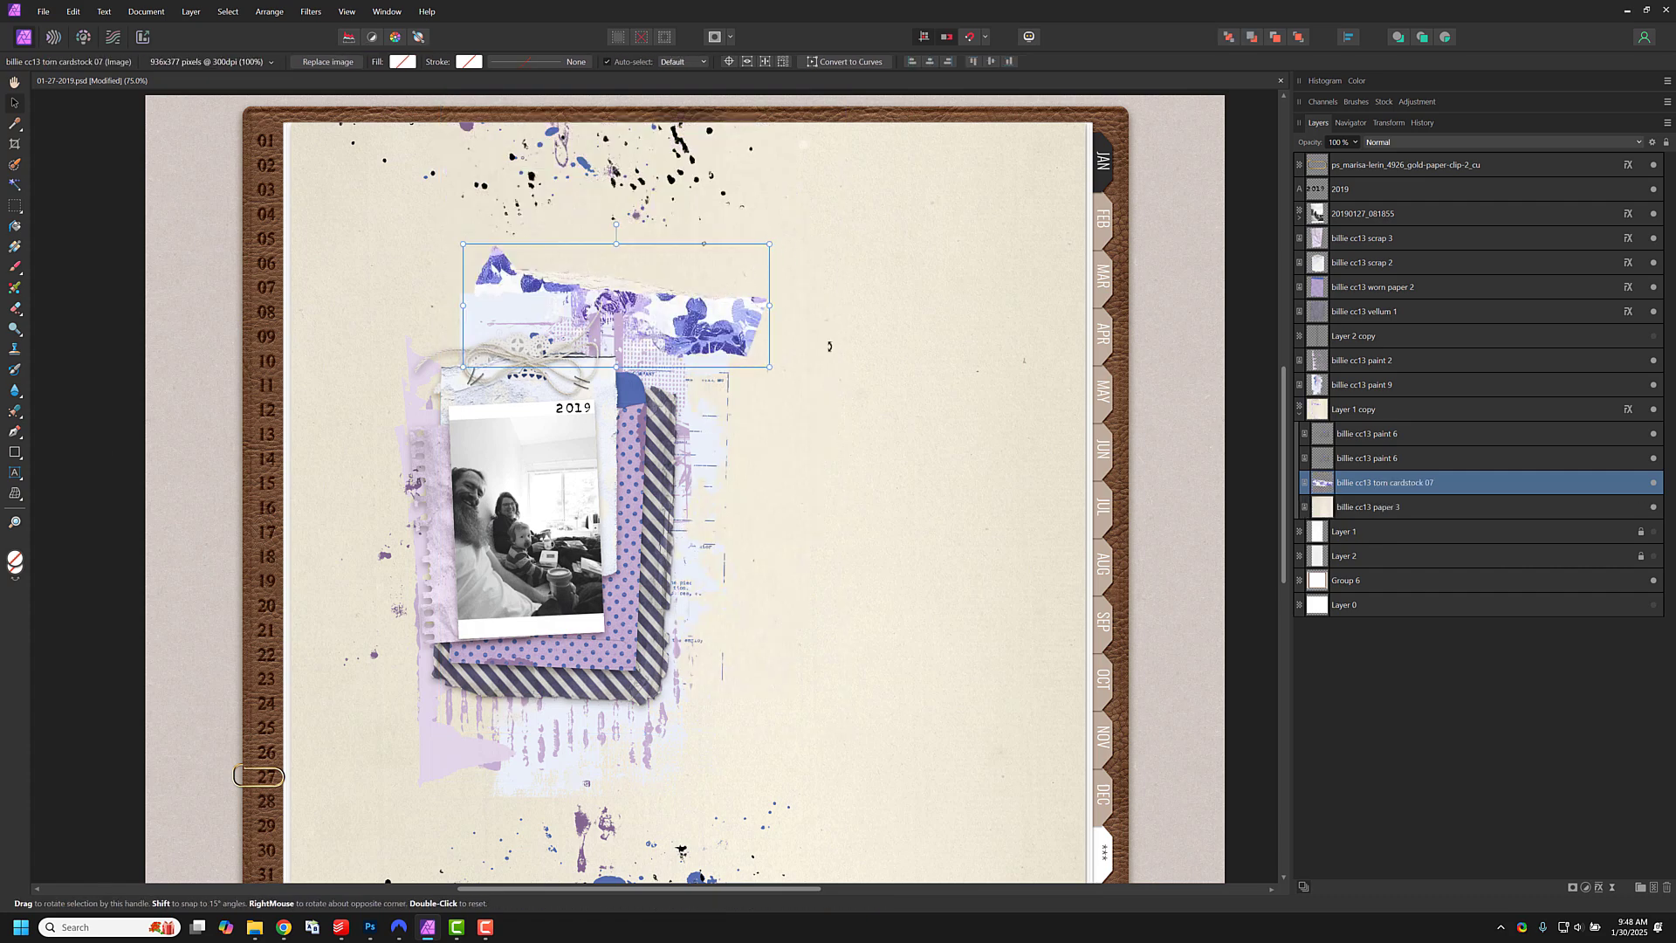
Step: Turn billie cc13 torn cardstock 07 upside down at the page's top edge, raise it above both paint 6 layers, and give it a shadow
drag(827, 344, 617, 196)
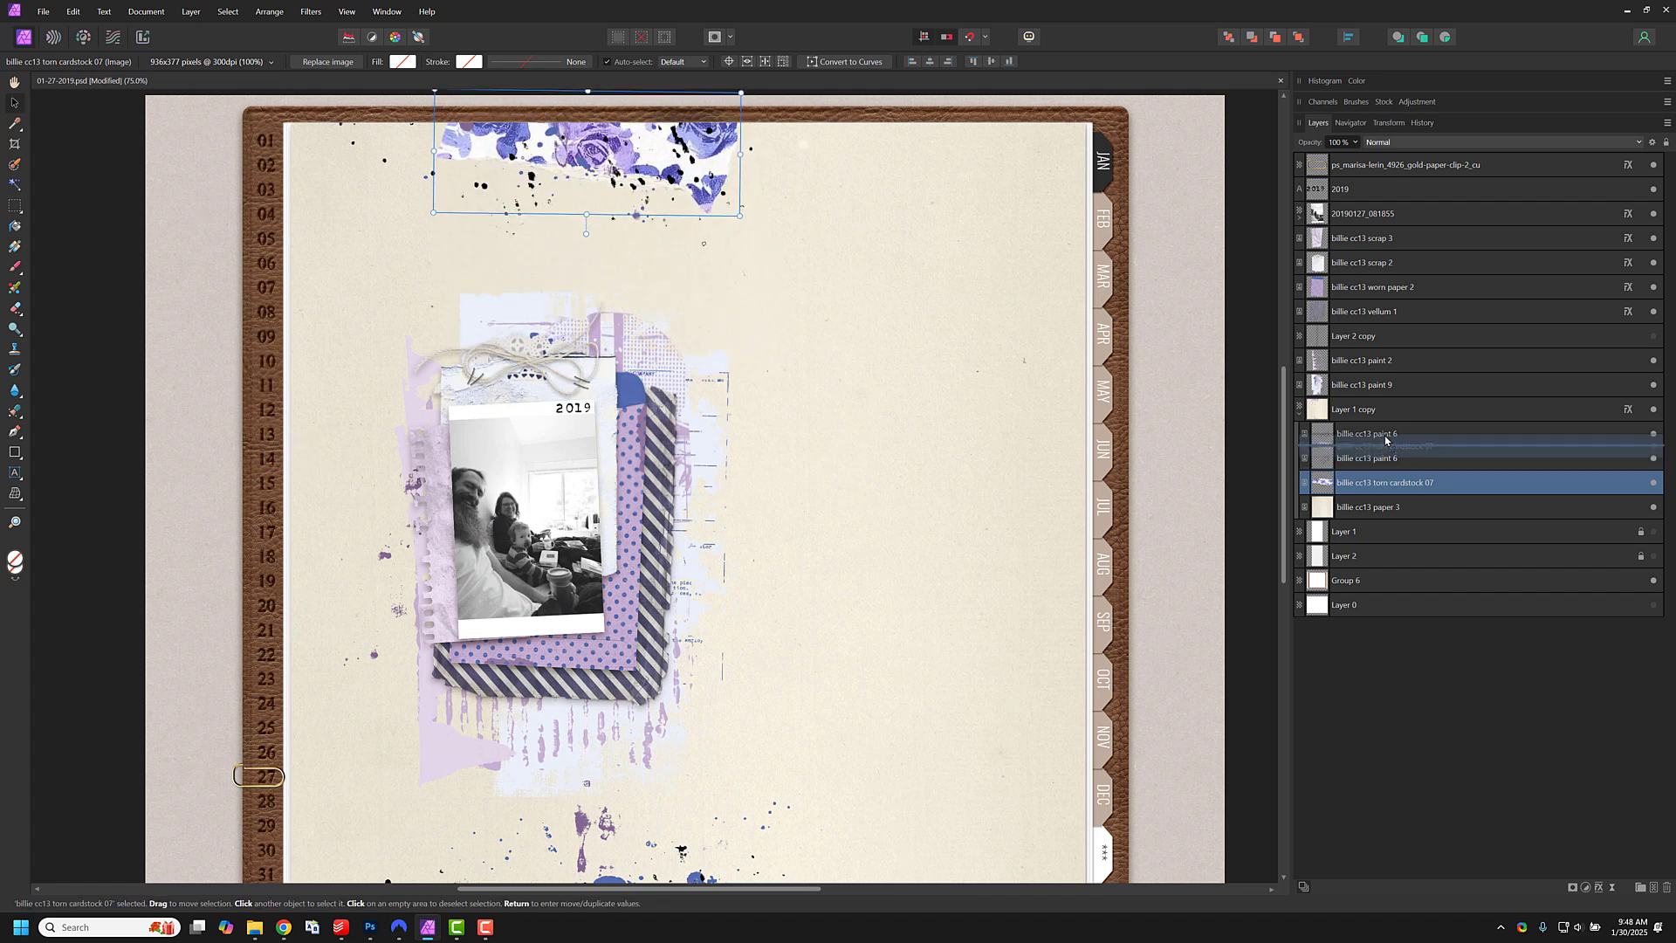
drag(1387, 429, 1388, 428)
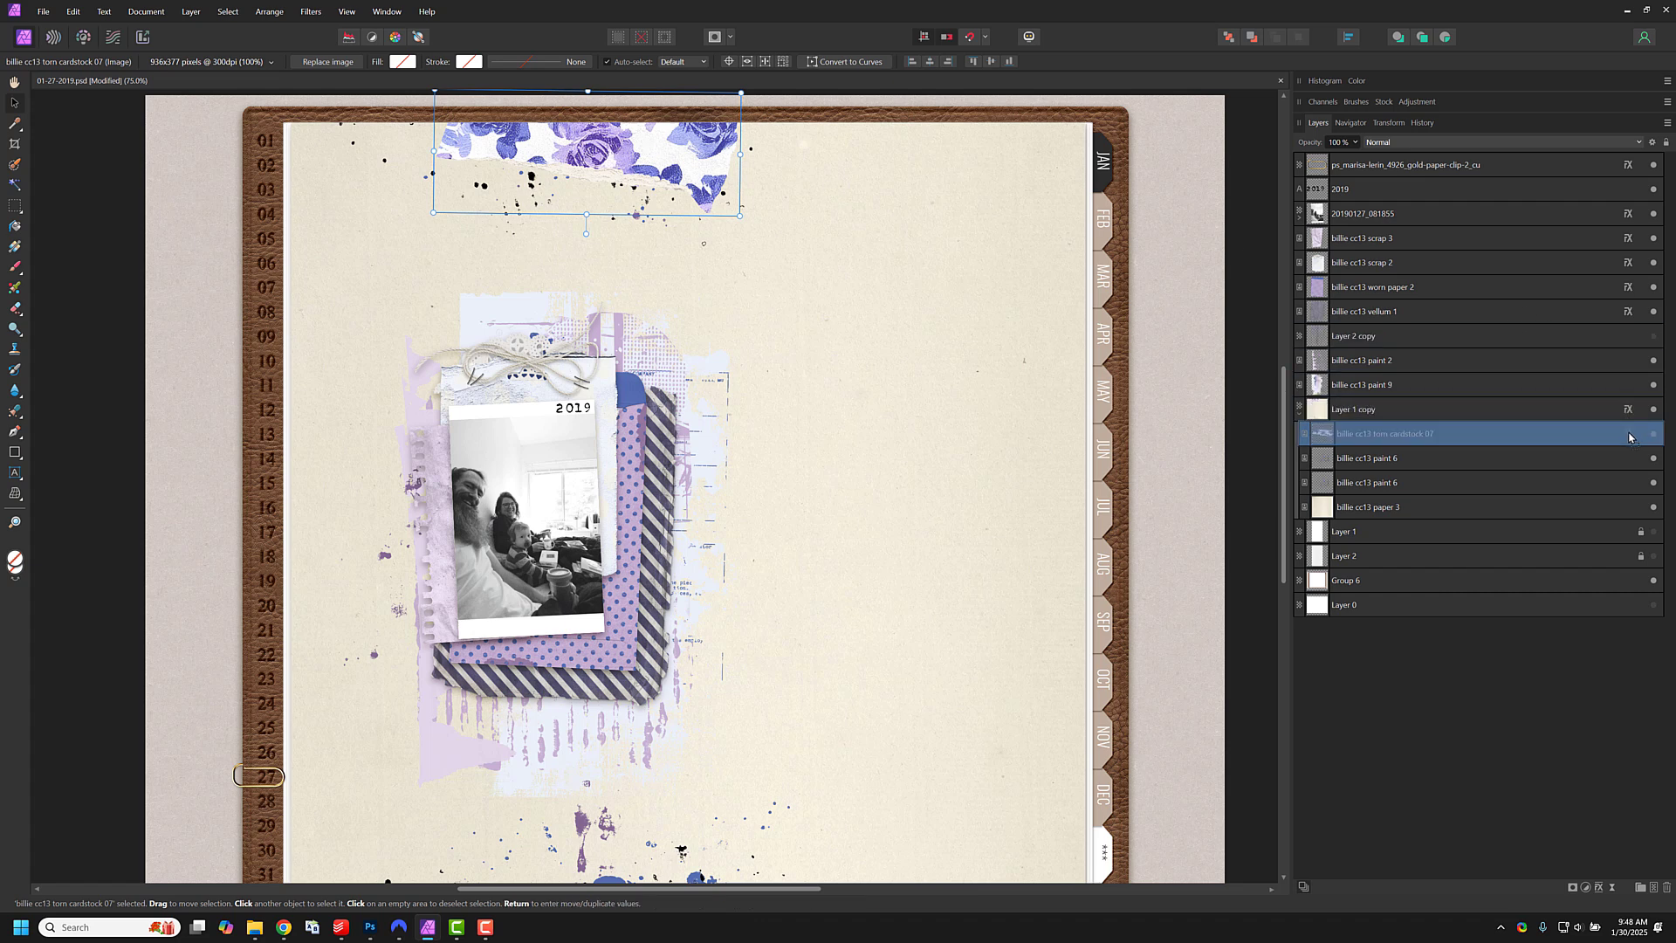
scroll(892, 392, down, 2)
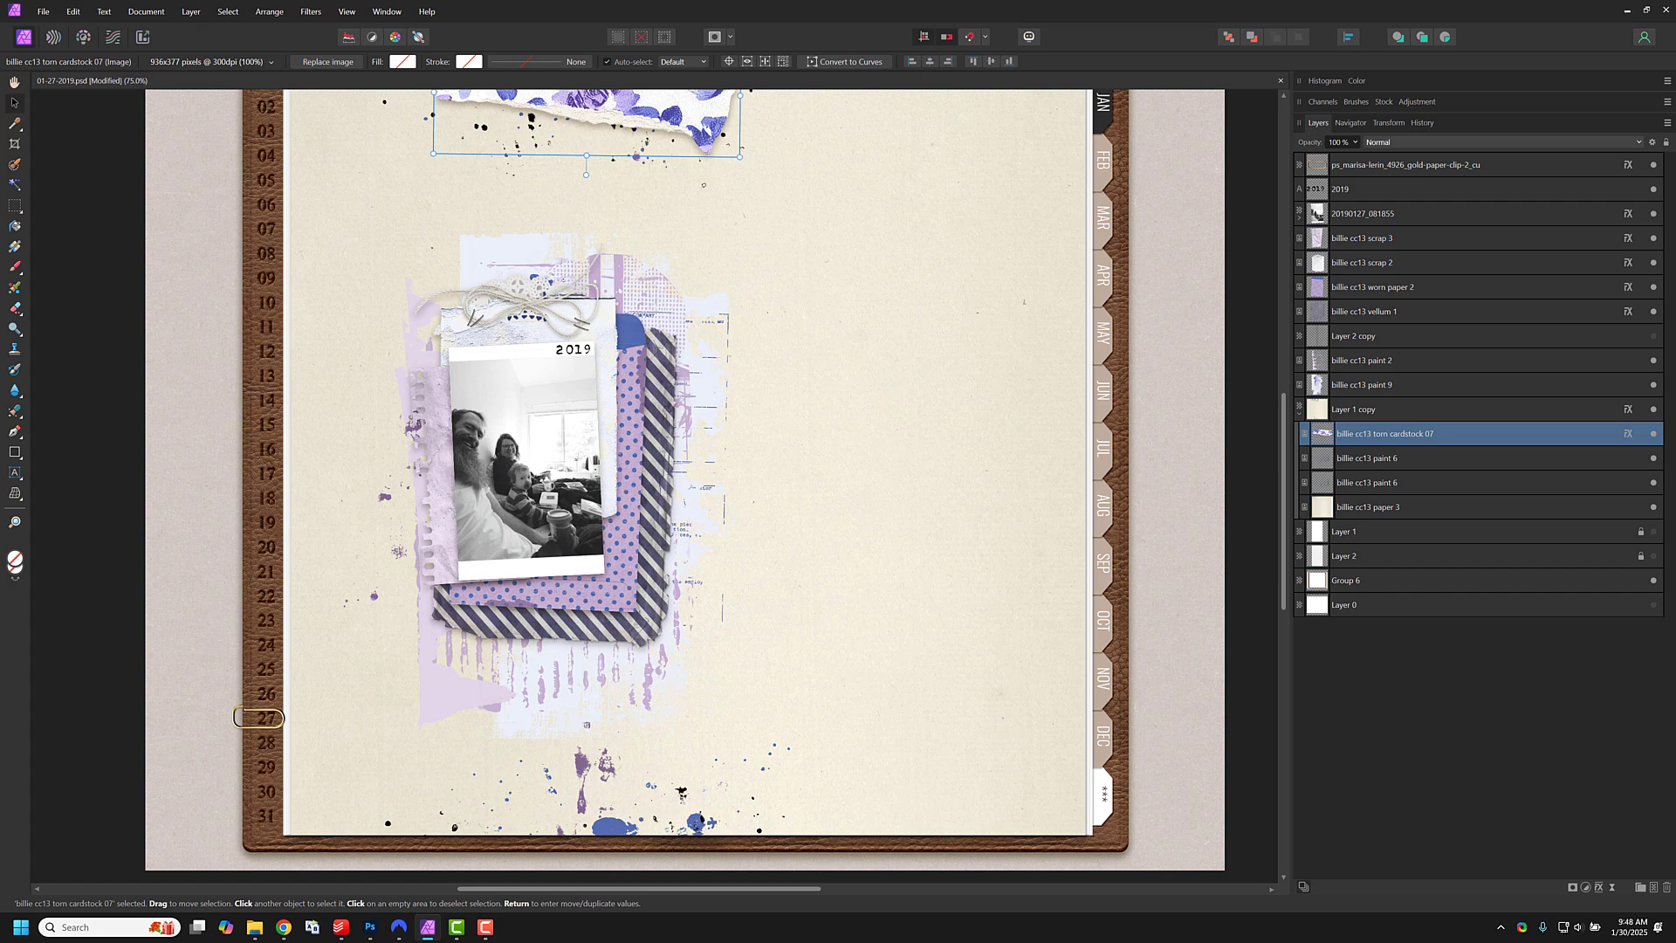
Step: Scale billie cc13 torn cardstock 01 to 42%, tilt it at the page's bottom edge below the photo cluster, and copy Layer 1 copy's effects onto it
drag(422, 556, 857, 630)
drag(1130, 487, 811, 653)
drag(698, 634, 695, 826)
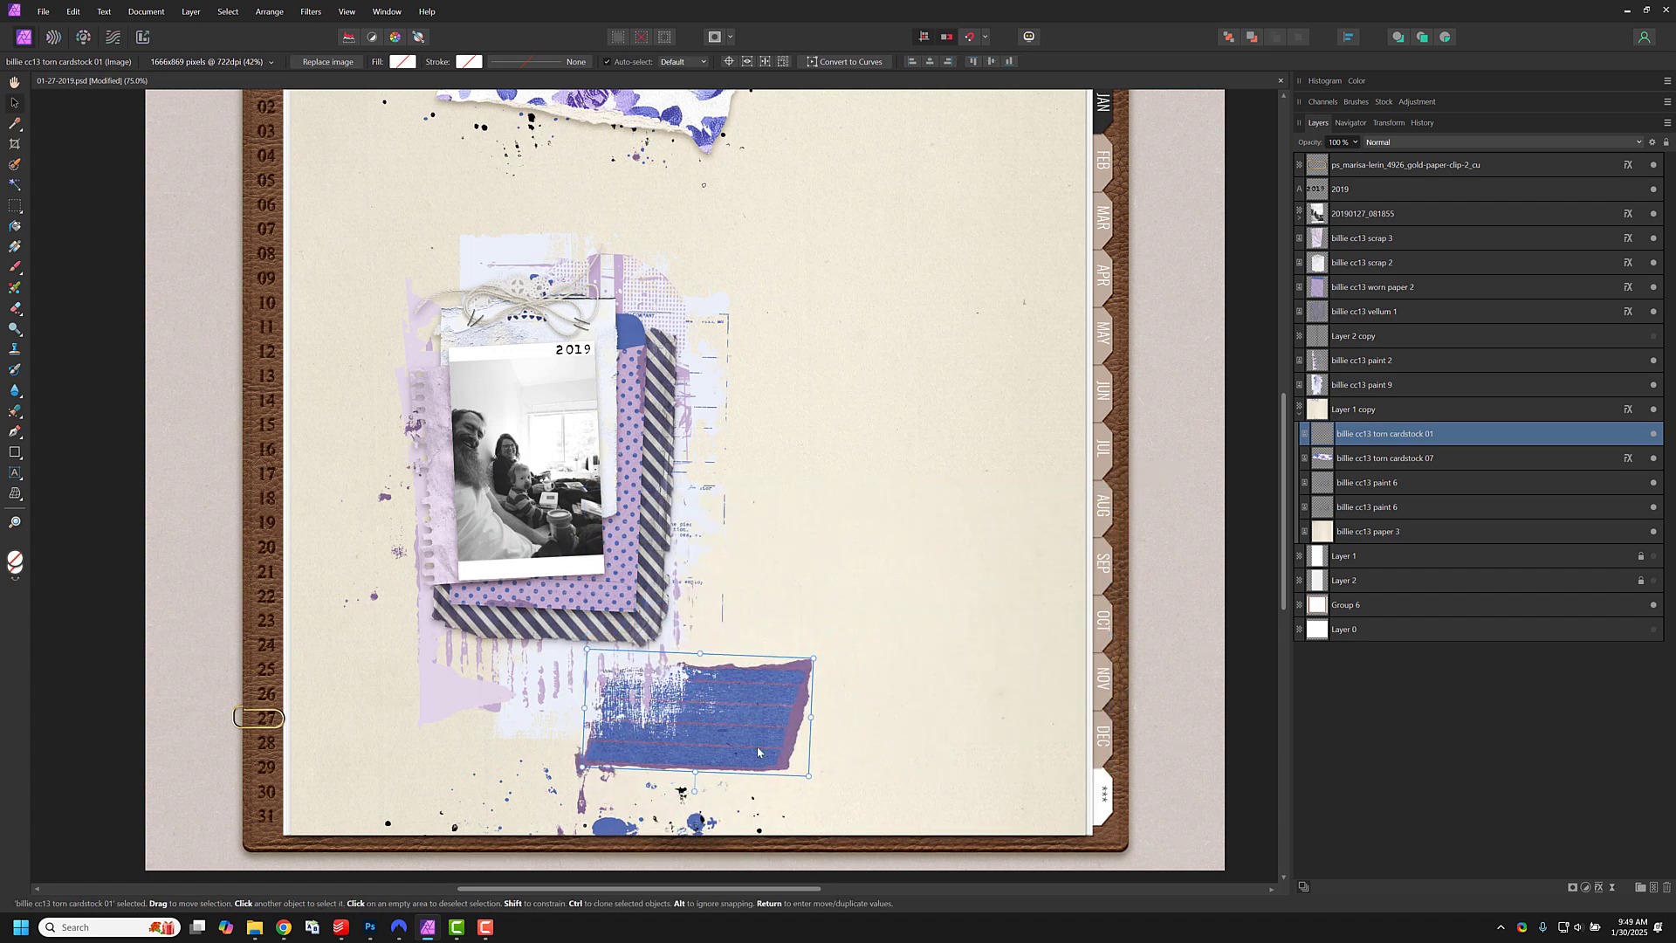
drag(777, 718, 646, 846)
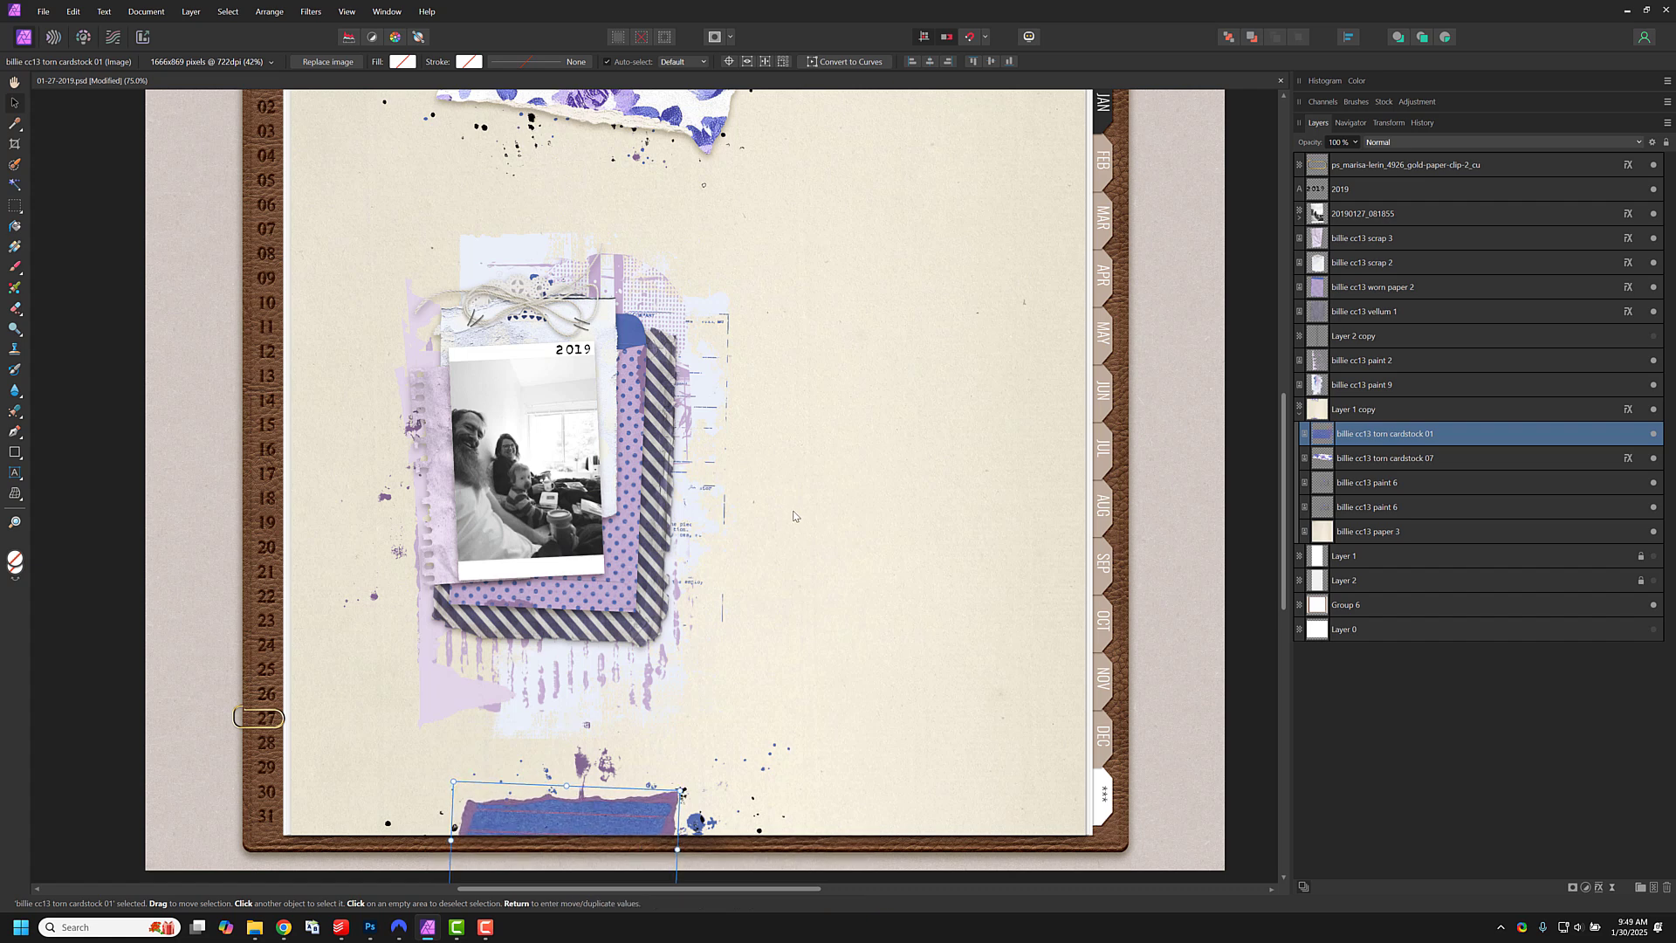
drag(1634, 410, 1631, 438)
Step: Turn off the Outer Shadow effect on Layer 1 copy
scroll(903, 540, up, 2)
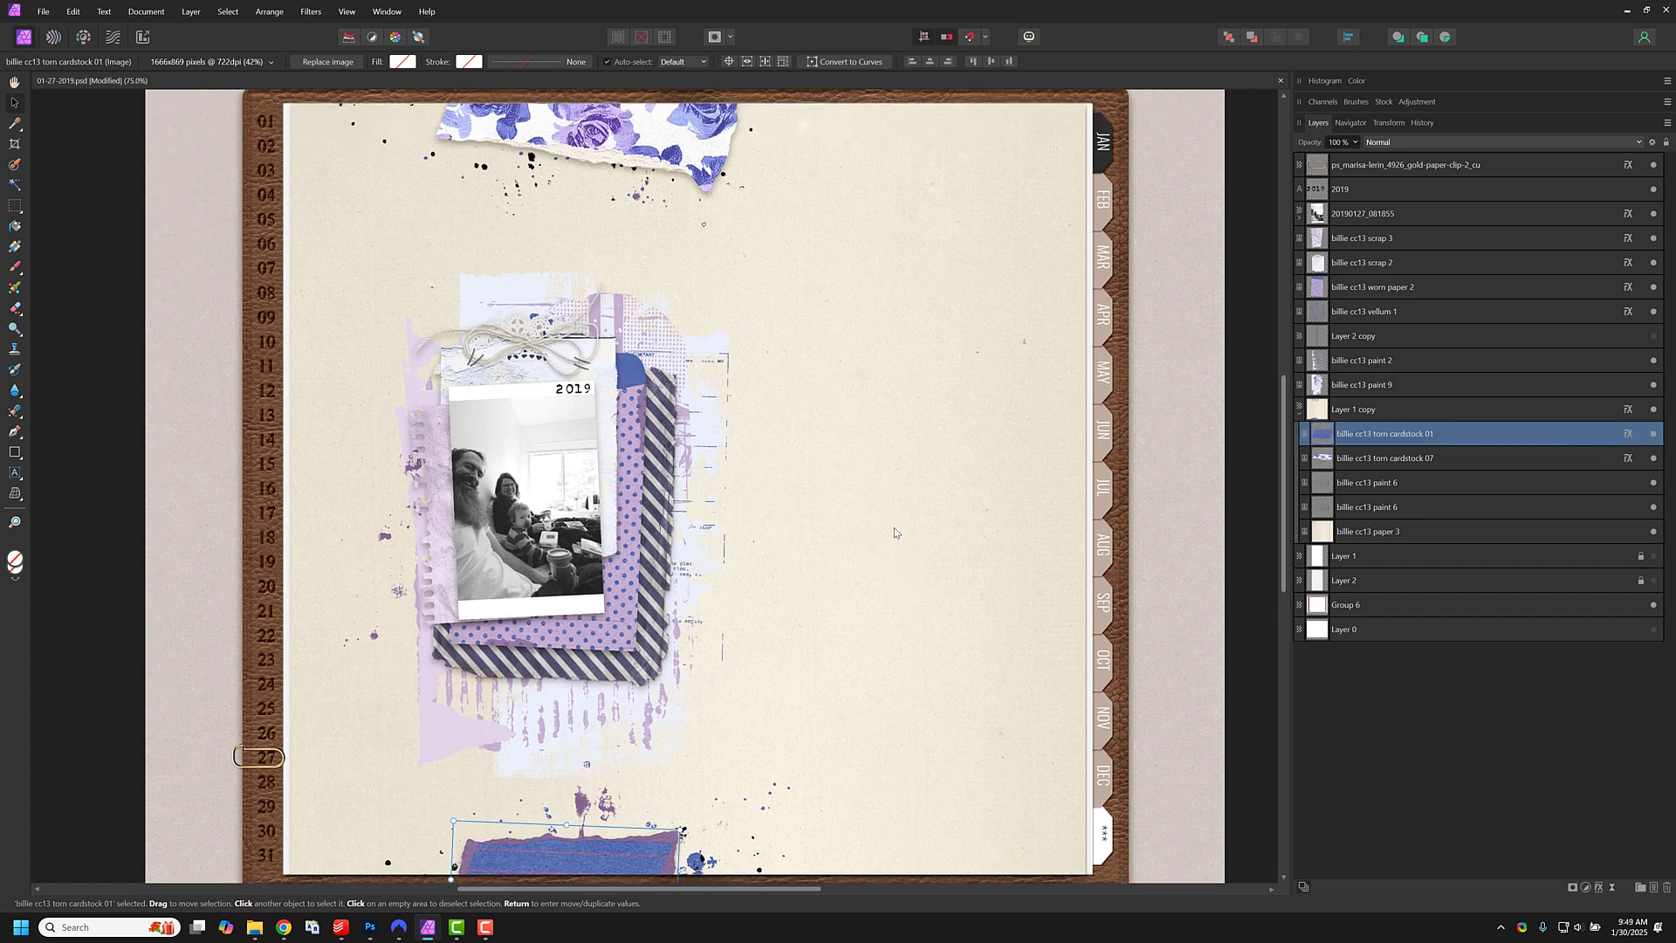
scroll(894, 531, down, 1)
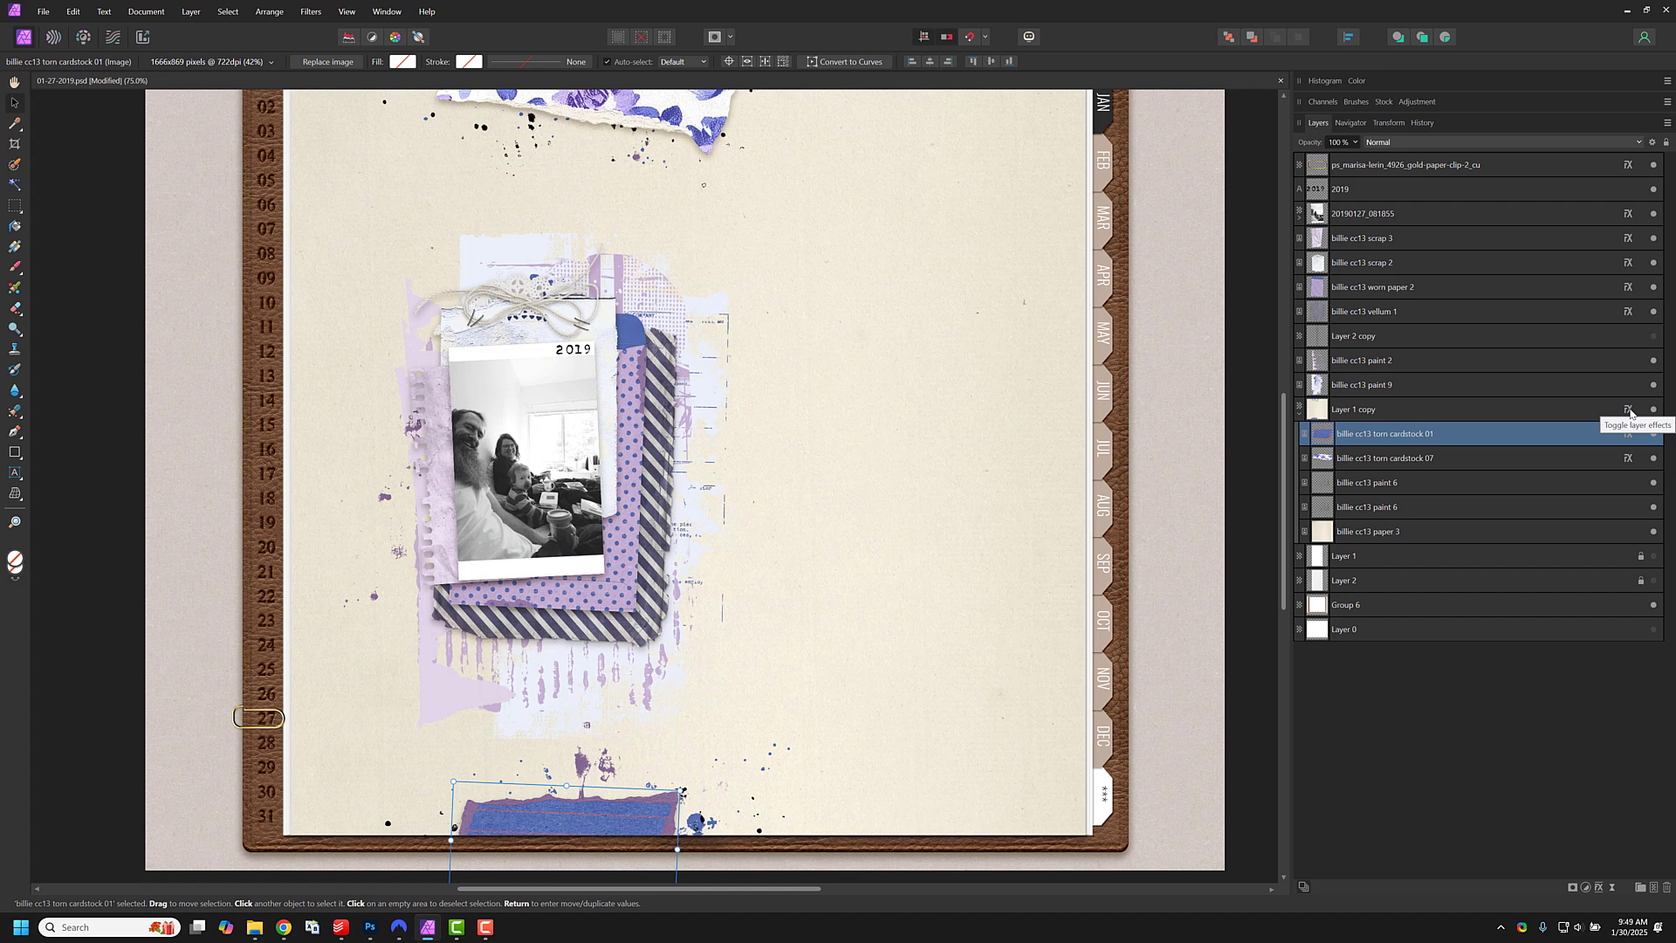
drag(1631, 413, 1628, 527)
click(1629, 411)
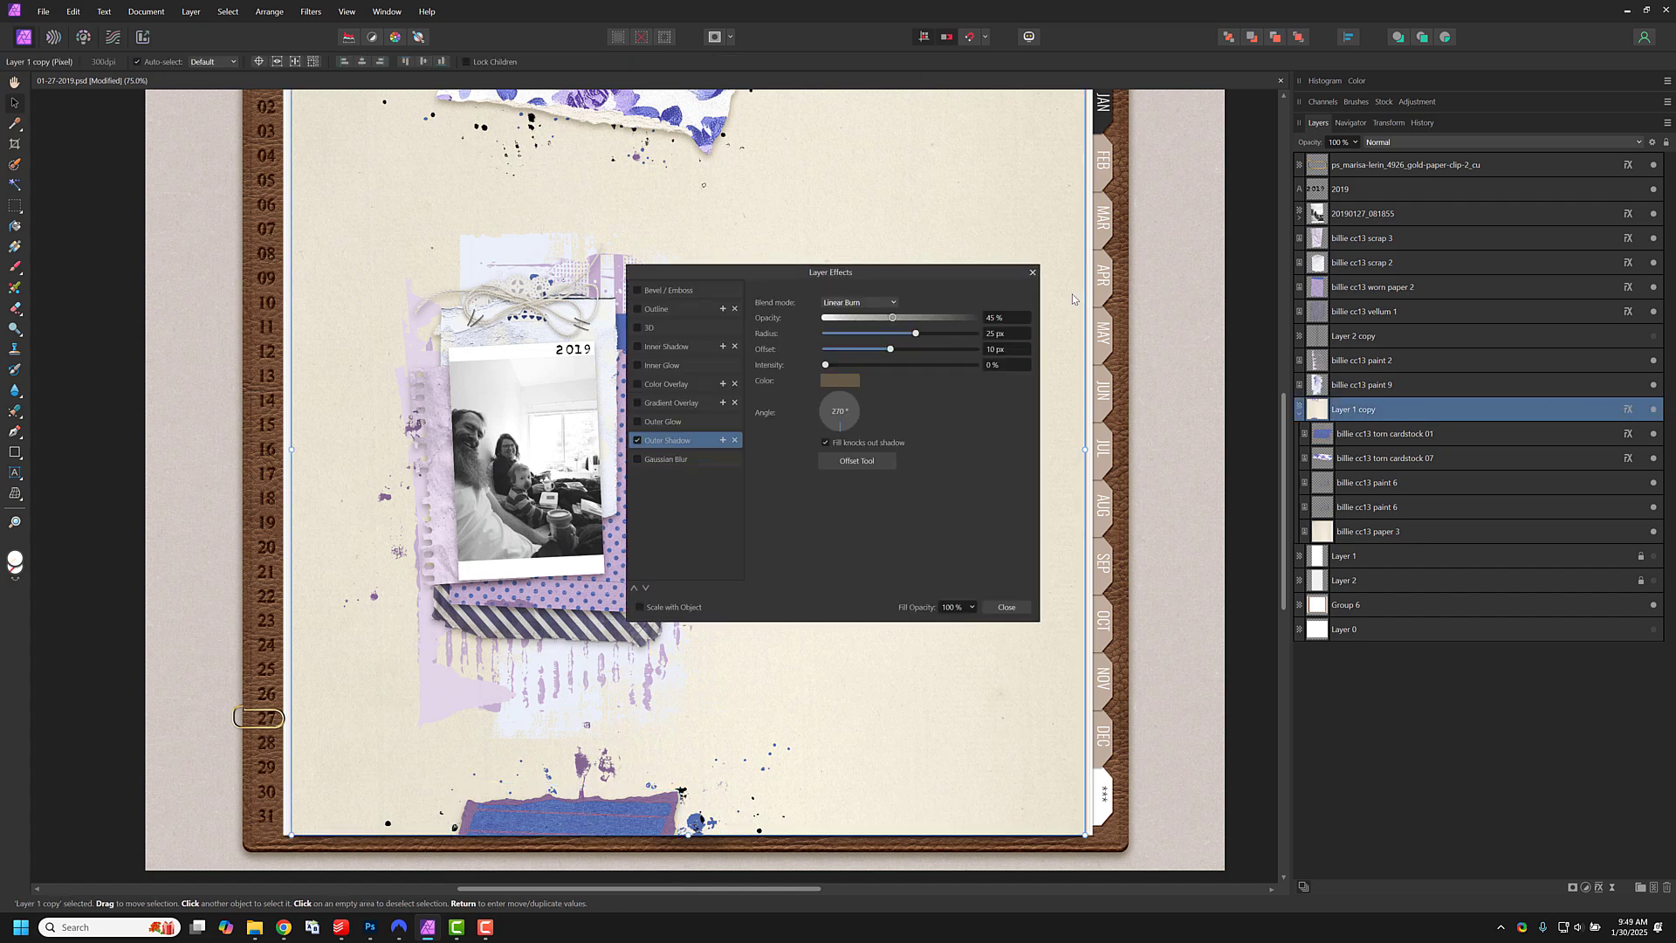
click(1033, 273)
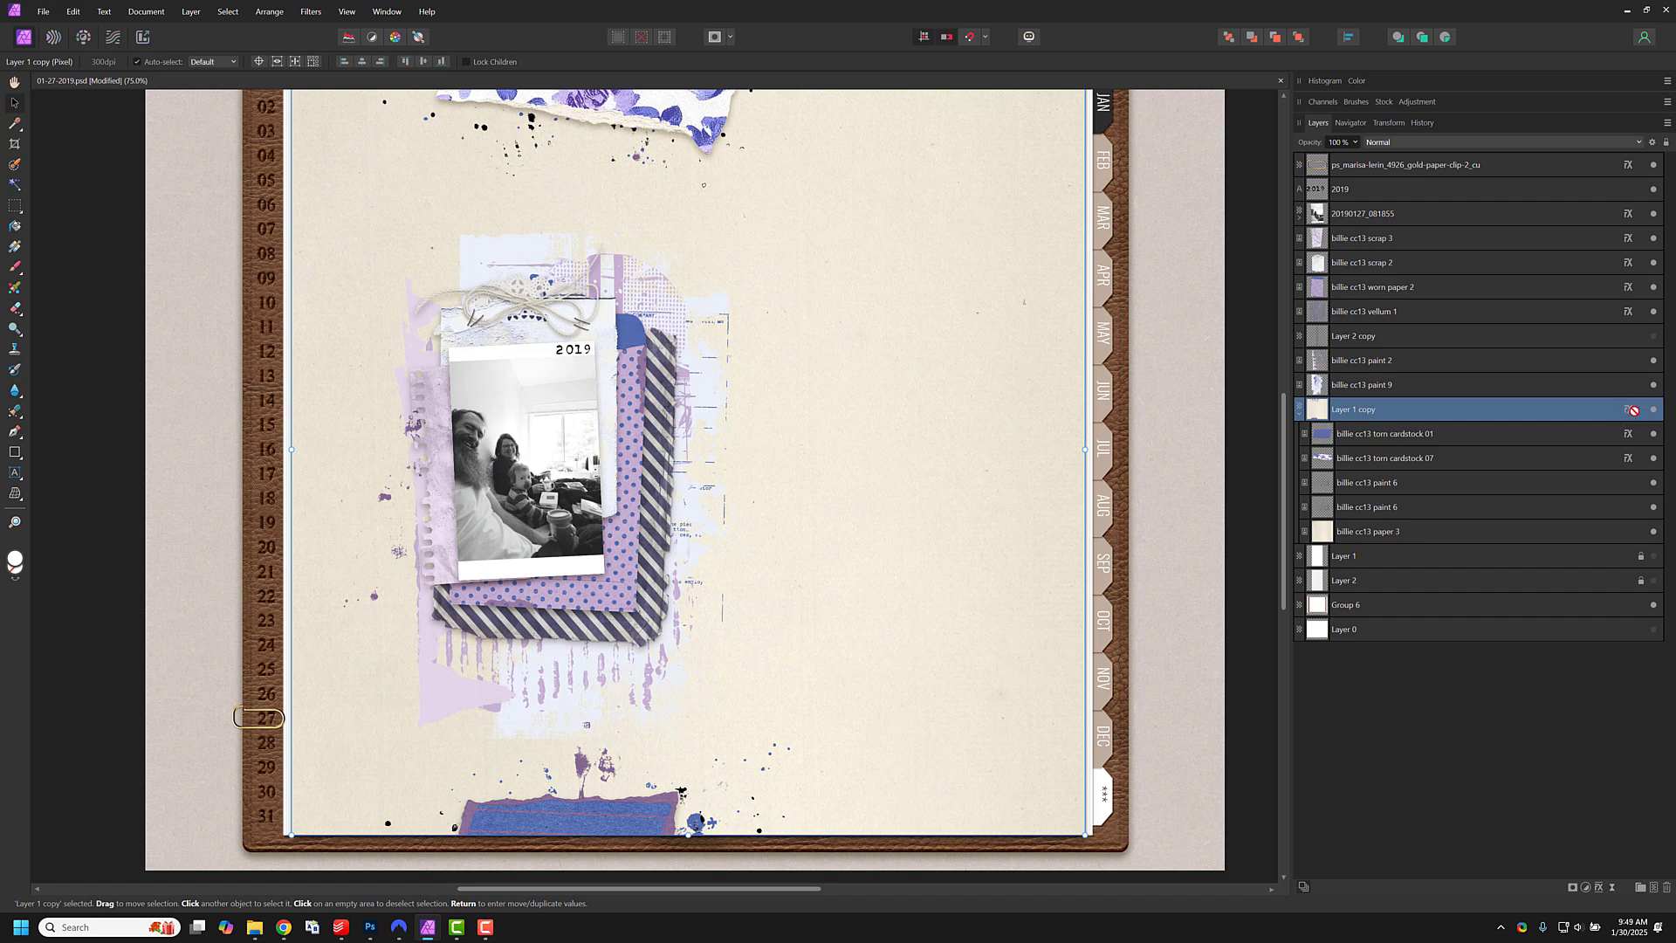
click(1629, 410)
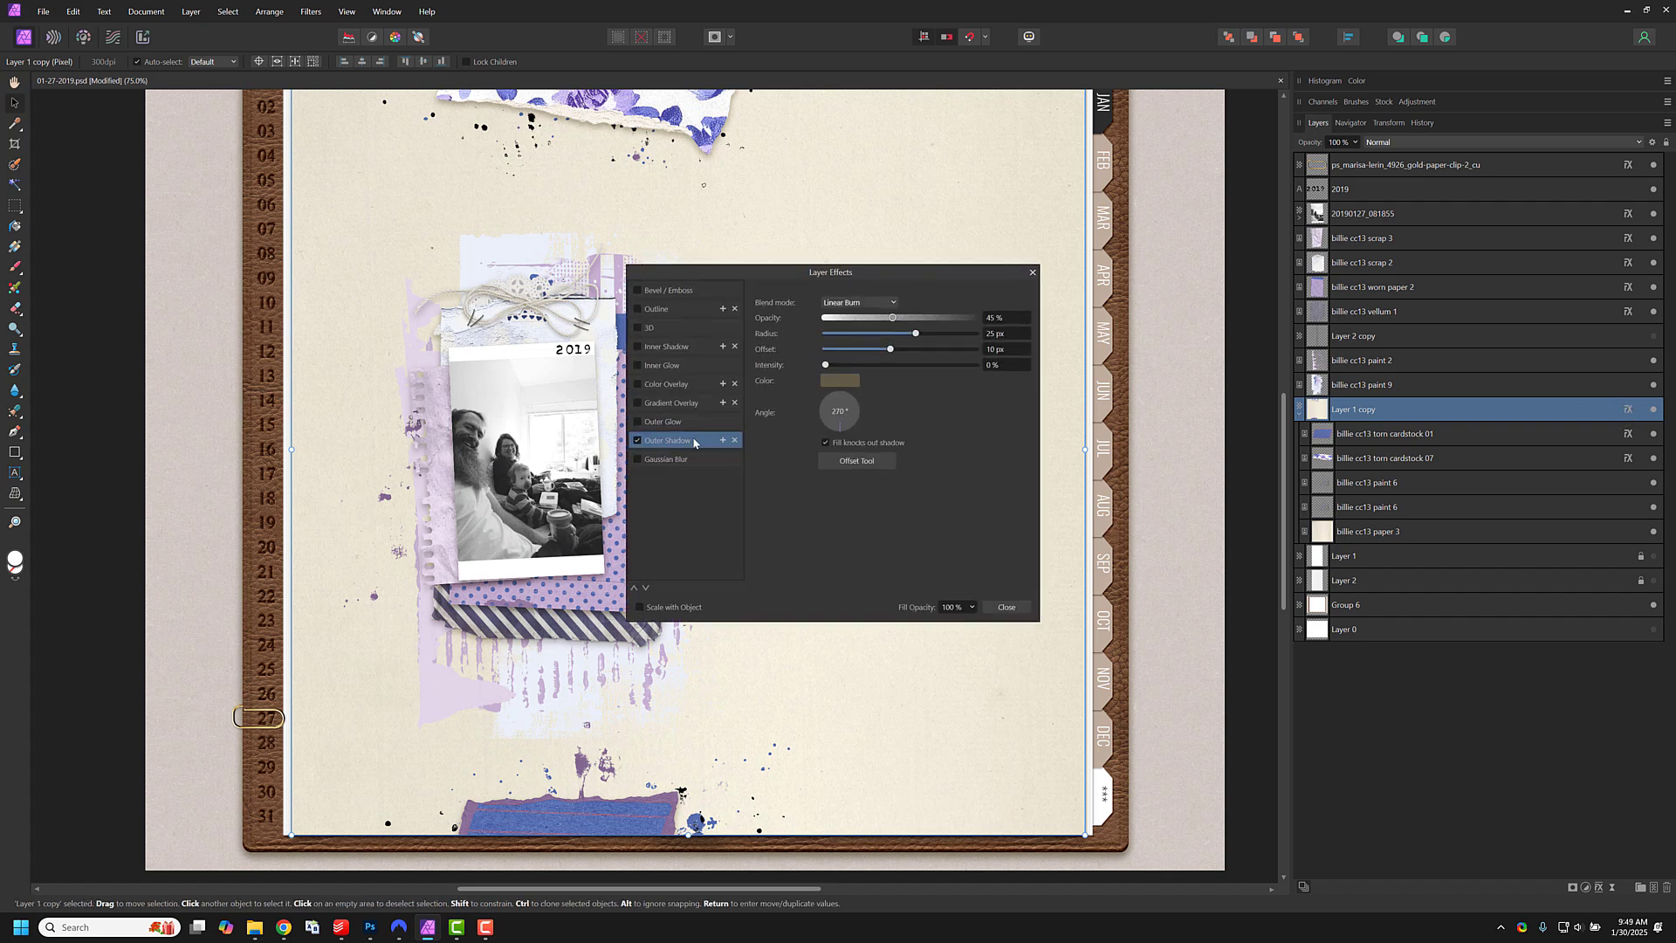
click(639, 441)
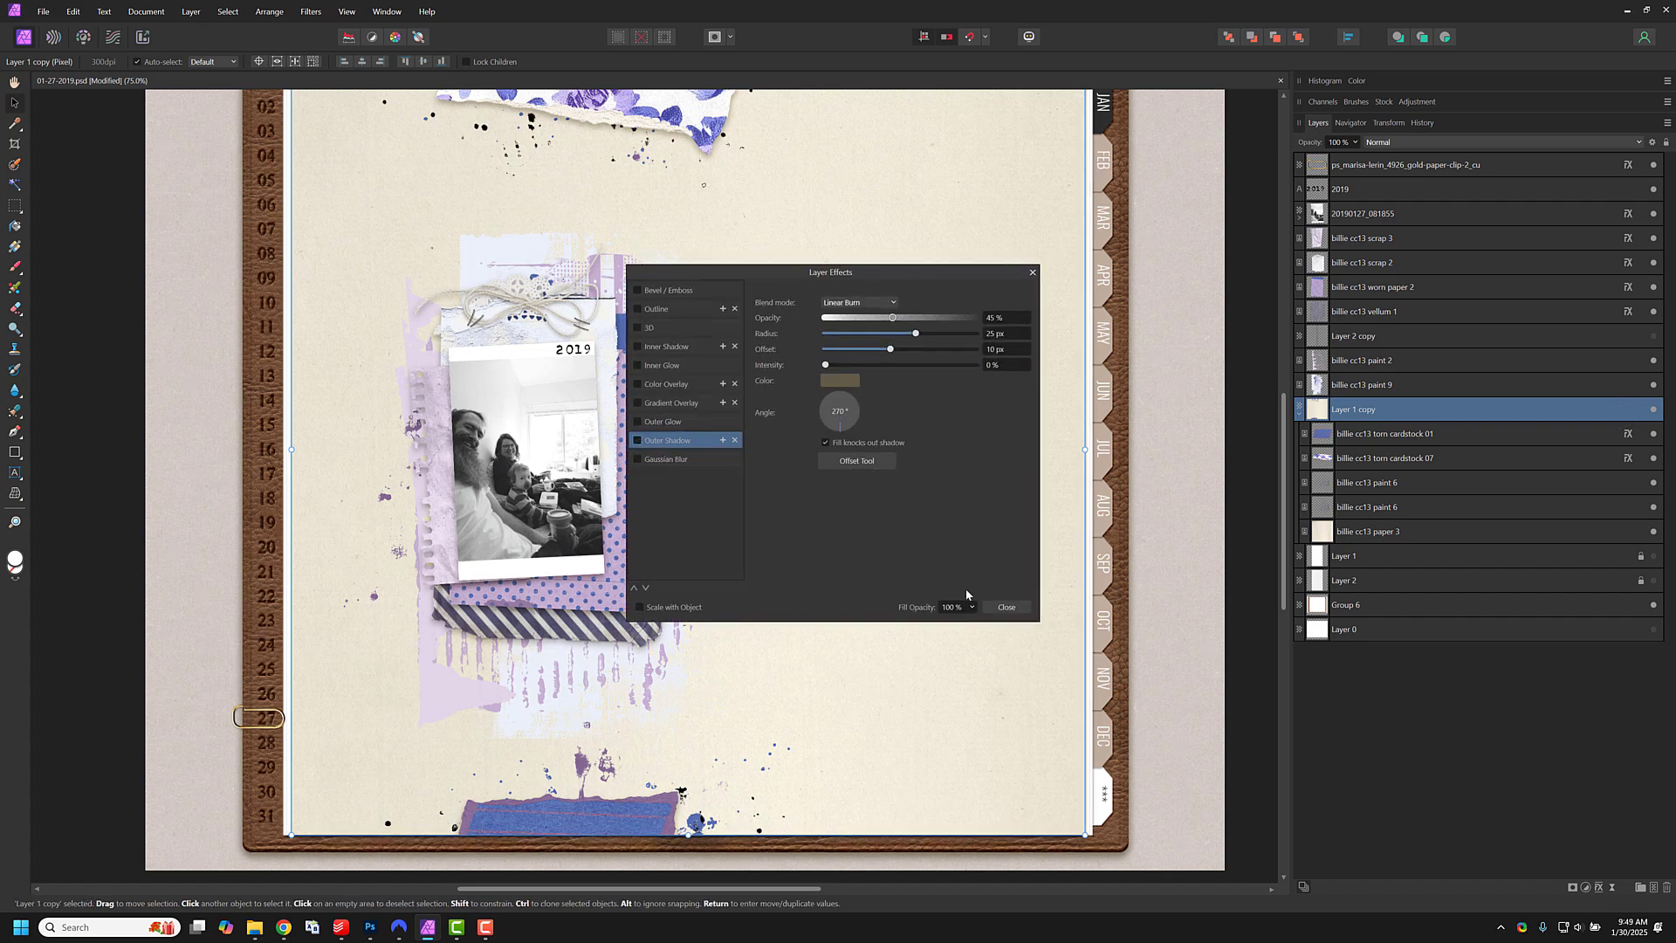
click(1018, 609)
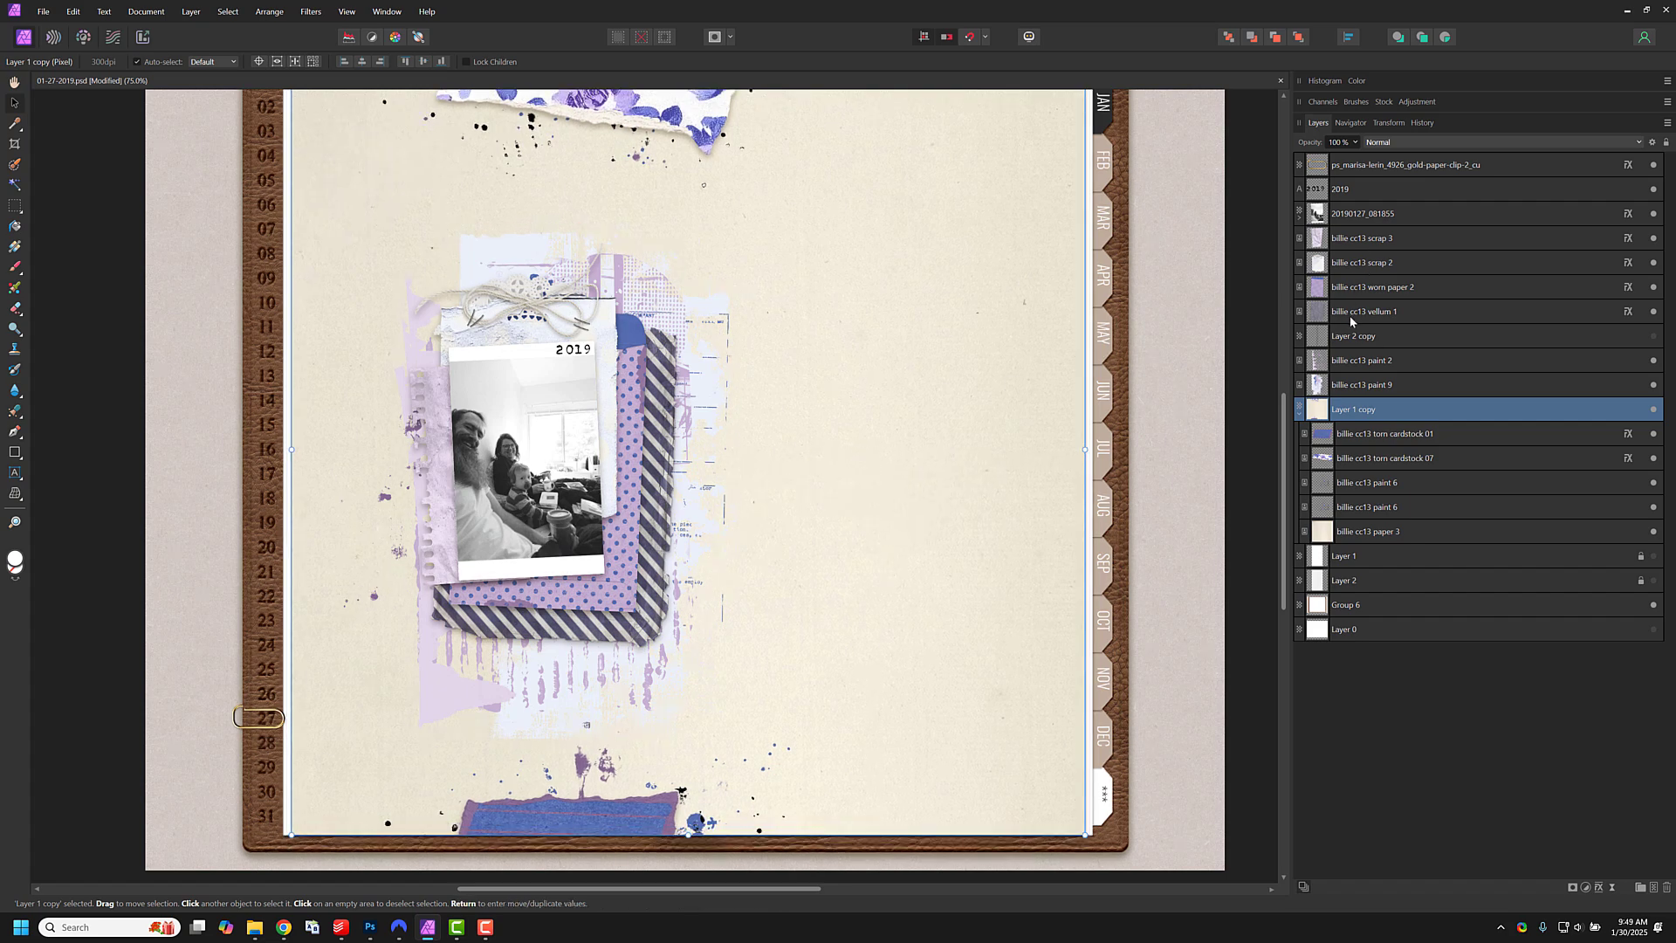
Step: Nudge billie cc13 scrap 3 down, and add billie cc13 string 6 above it at 65%, rotated behind the photo with the paper clip's effects
click(1358, 239)
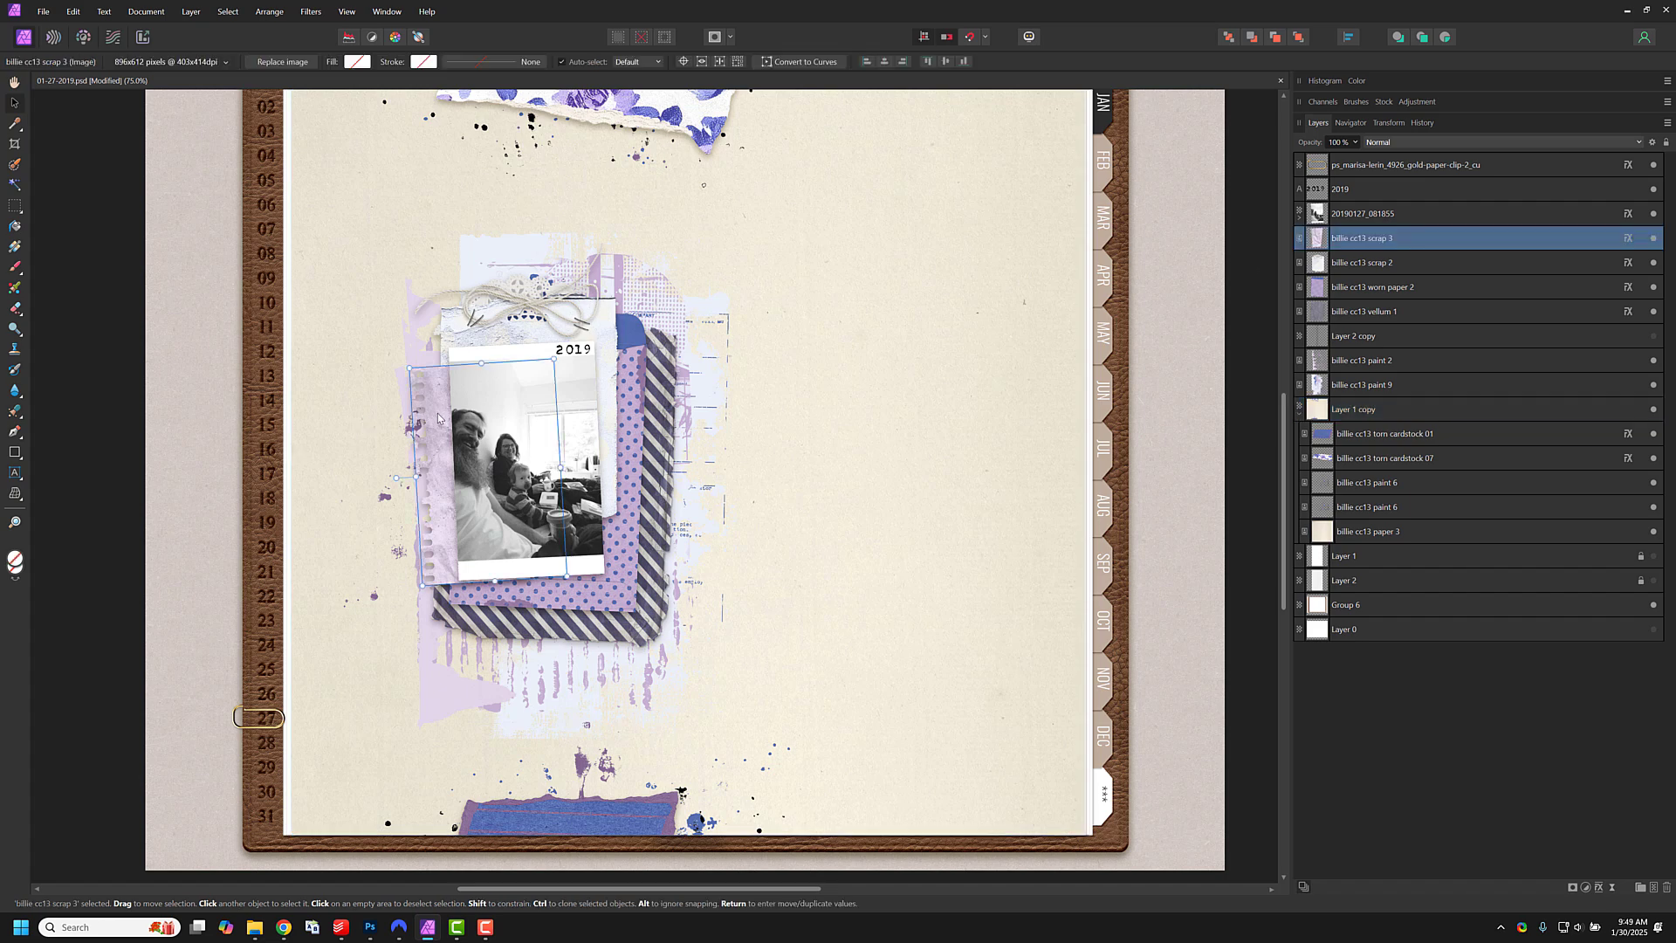
drag(439, 411, 439, 420)
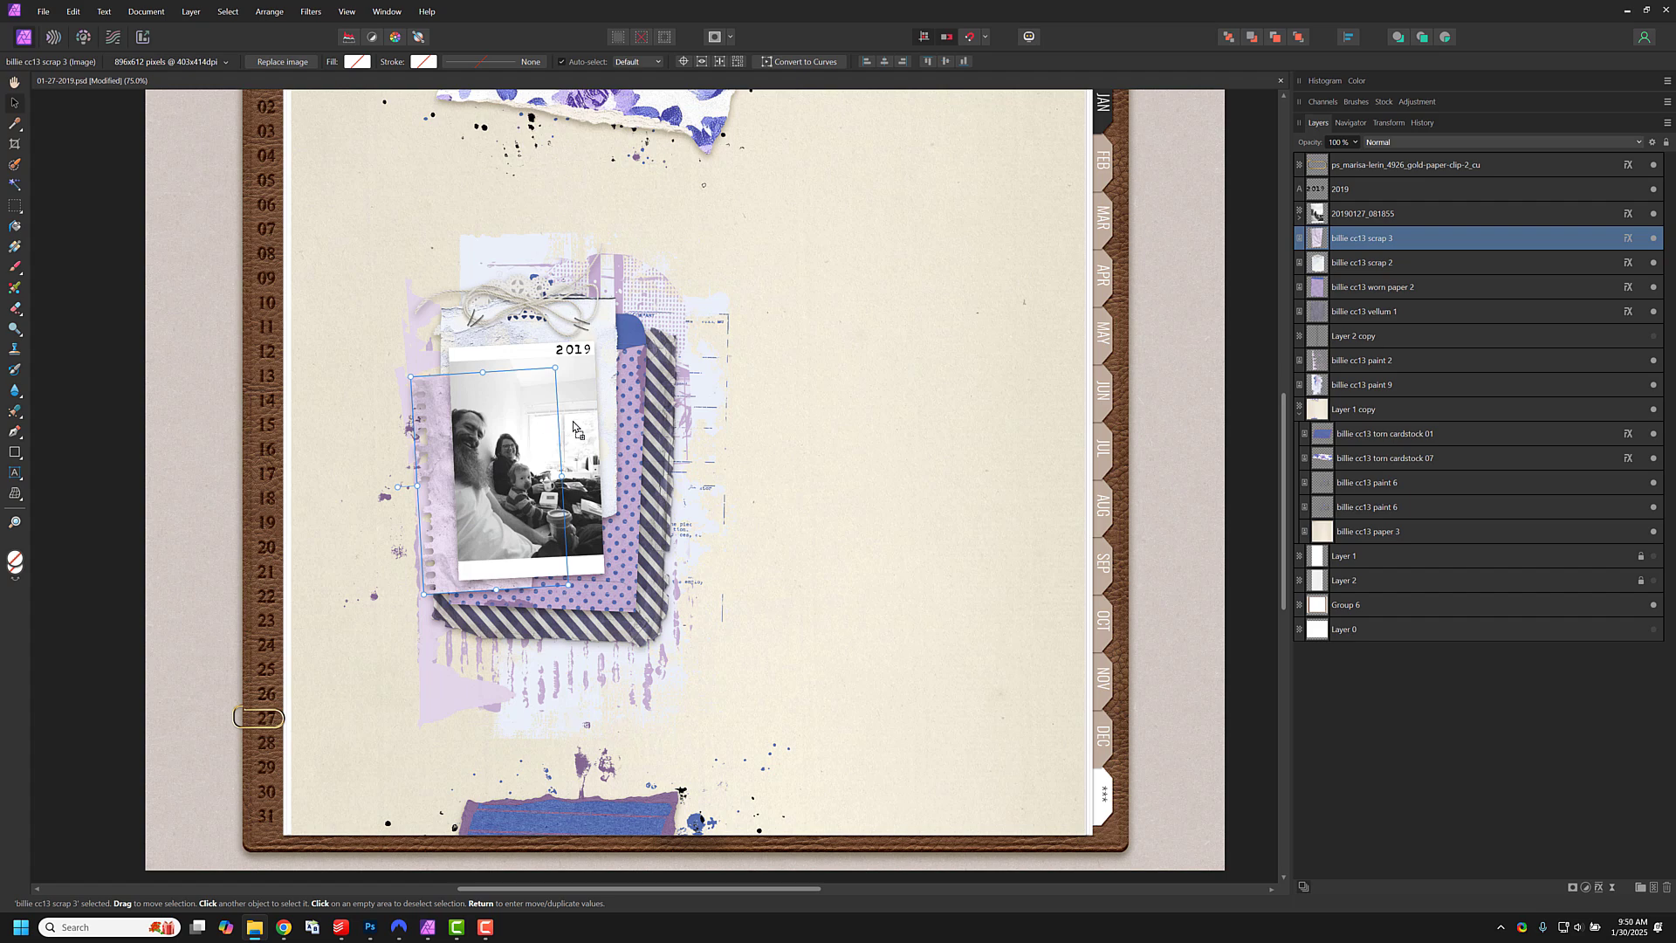
drag(572, 420, 756, 448)
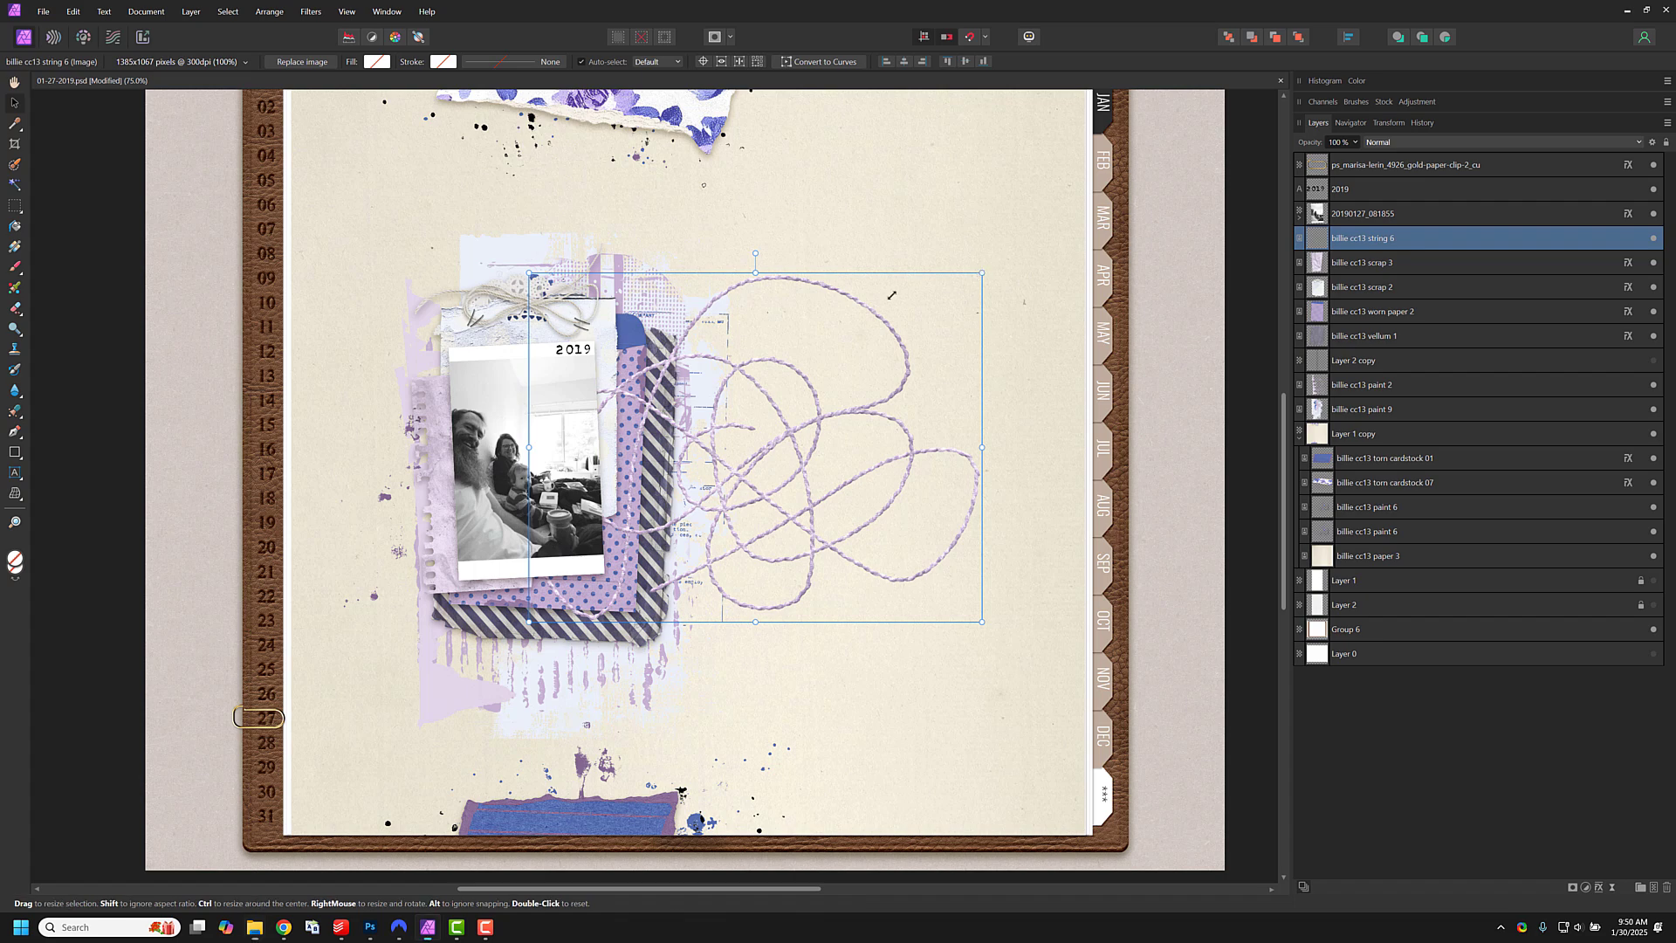
drag(980, 275, 823, 395)
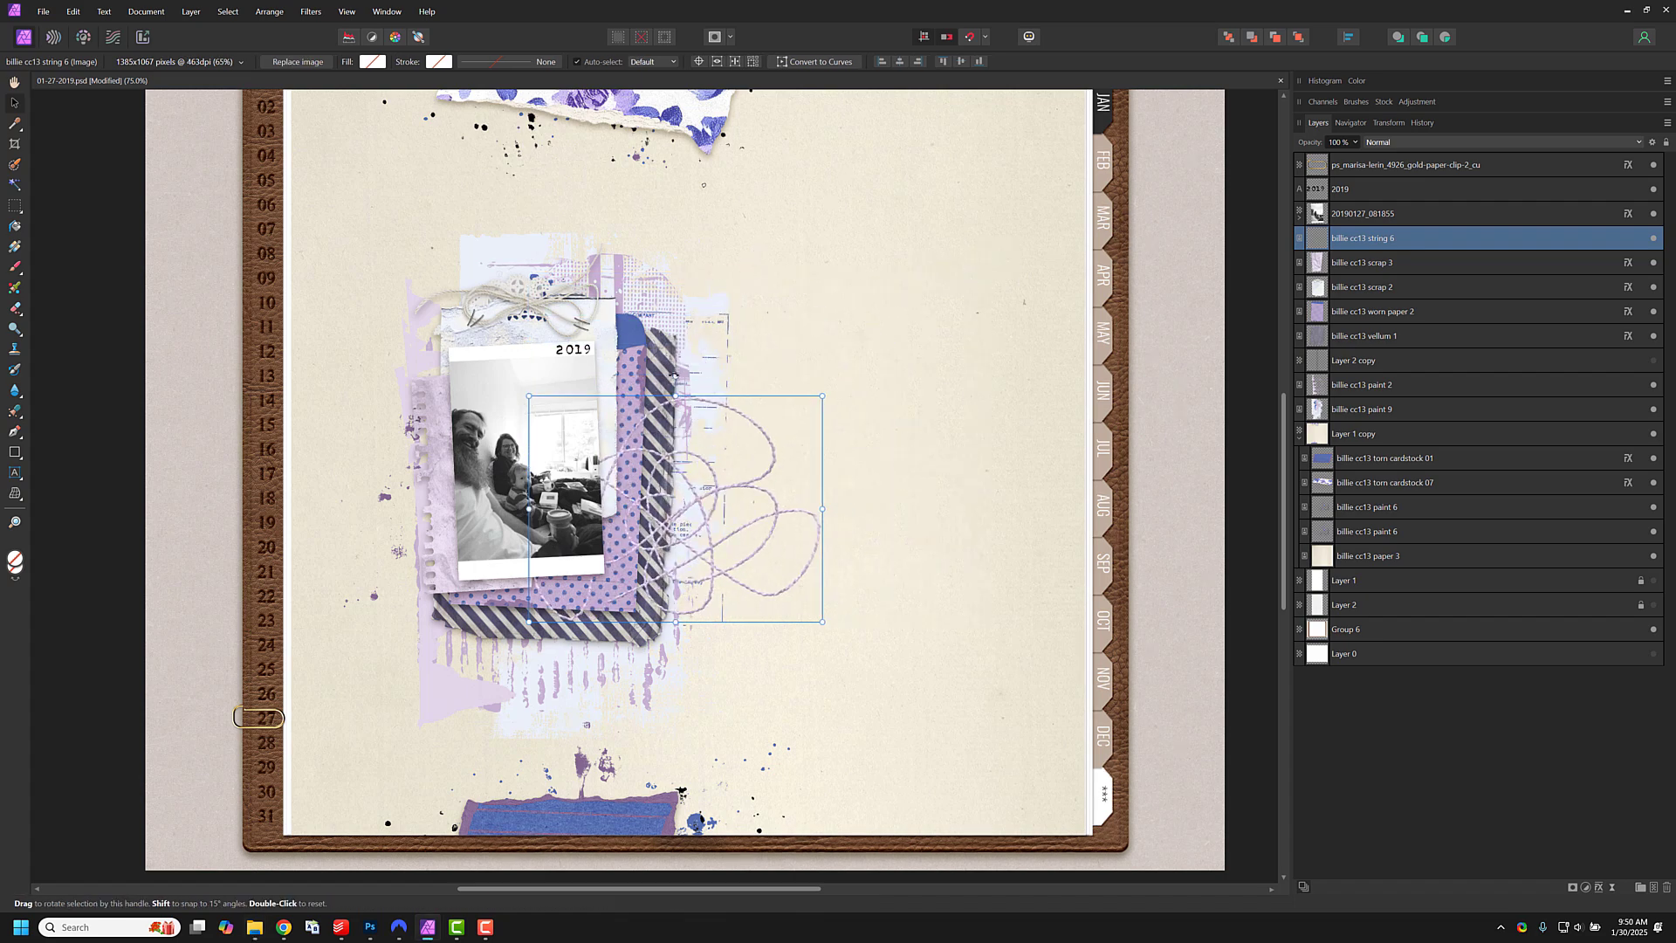
drag(674, 374, 821, 602)
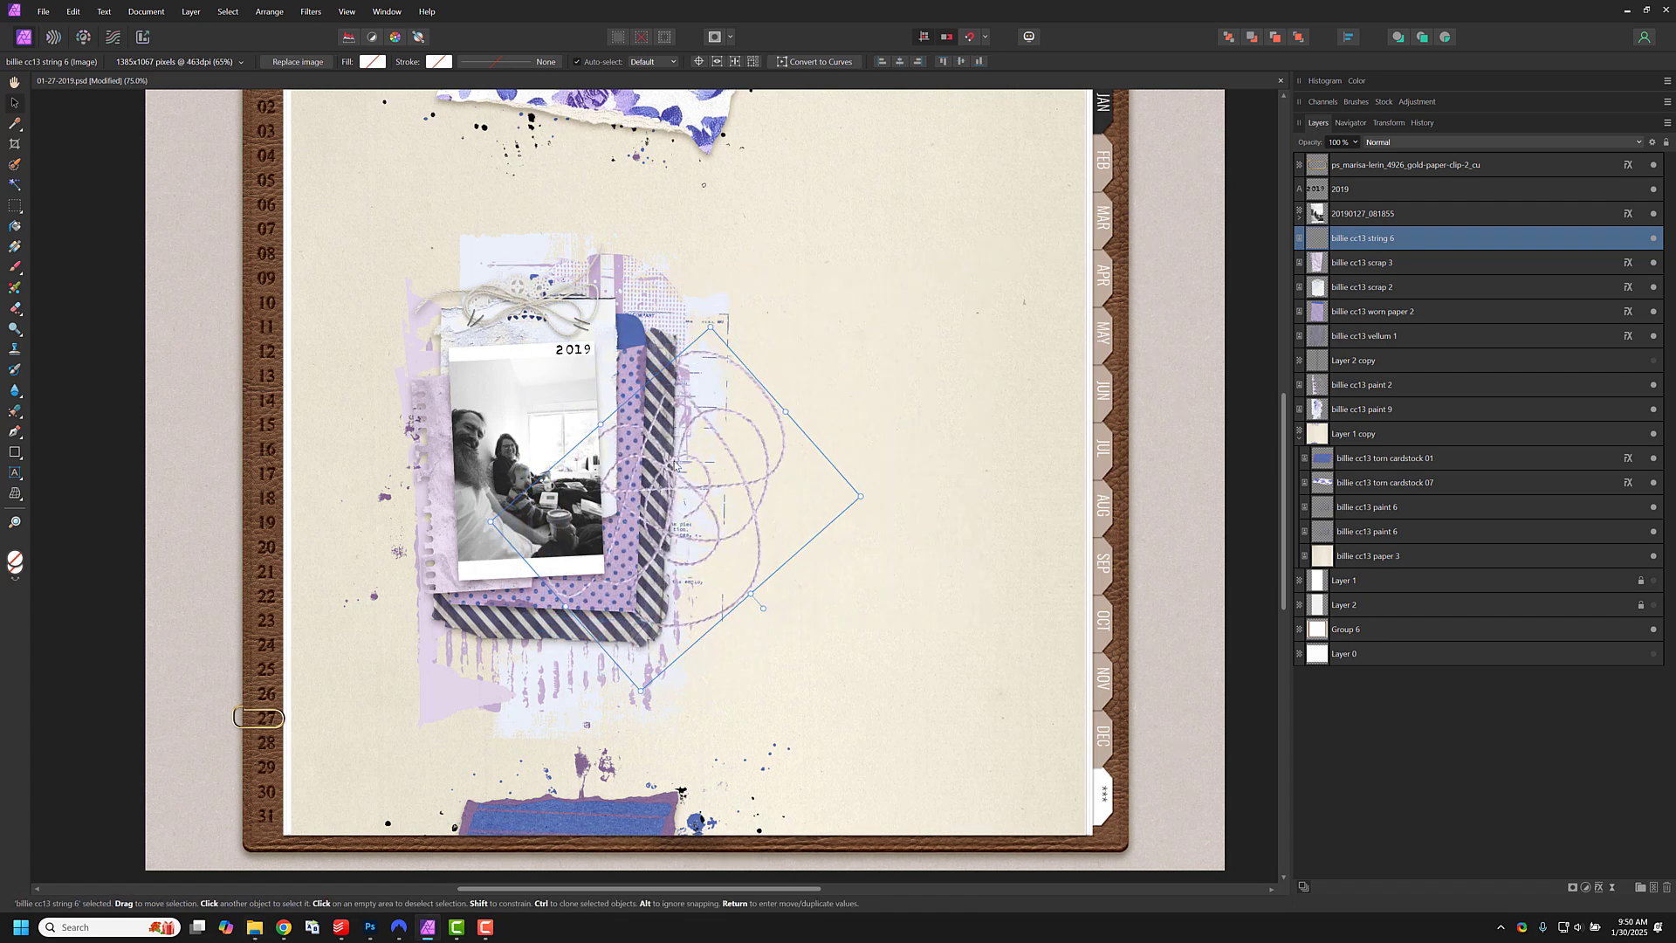
drag(672, 468, 576, 494)
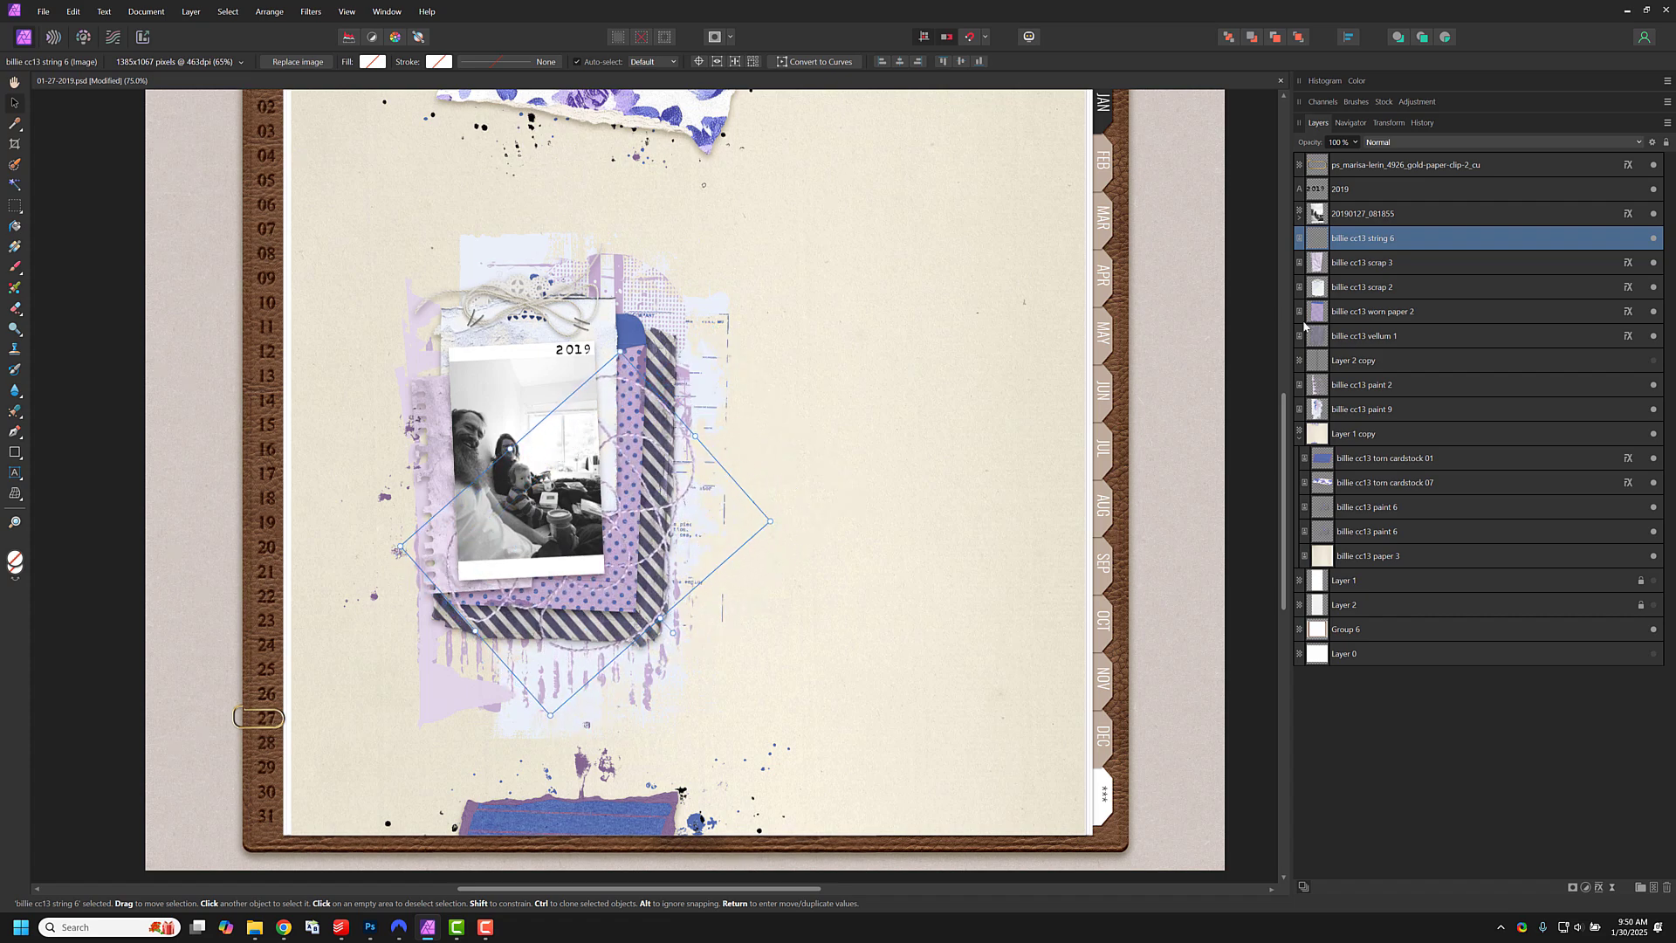
drag(1628, 166, 1628, 239)
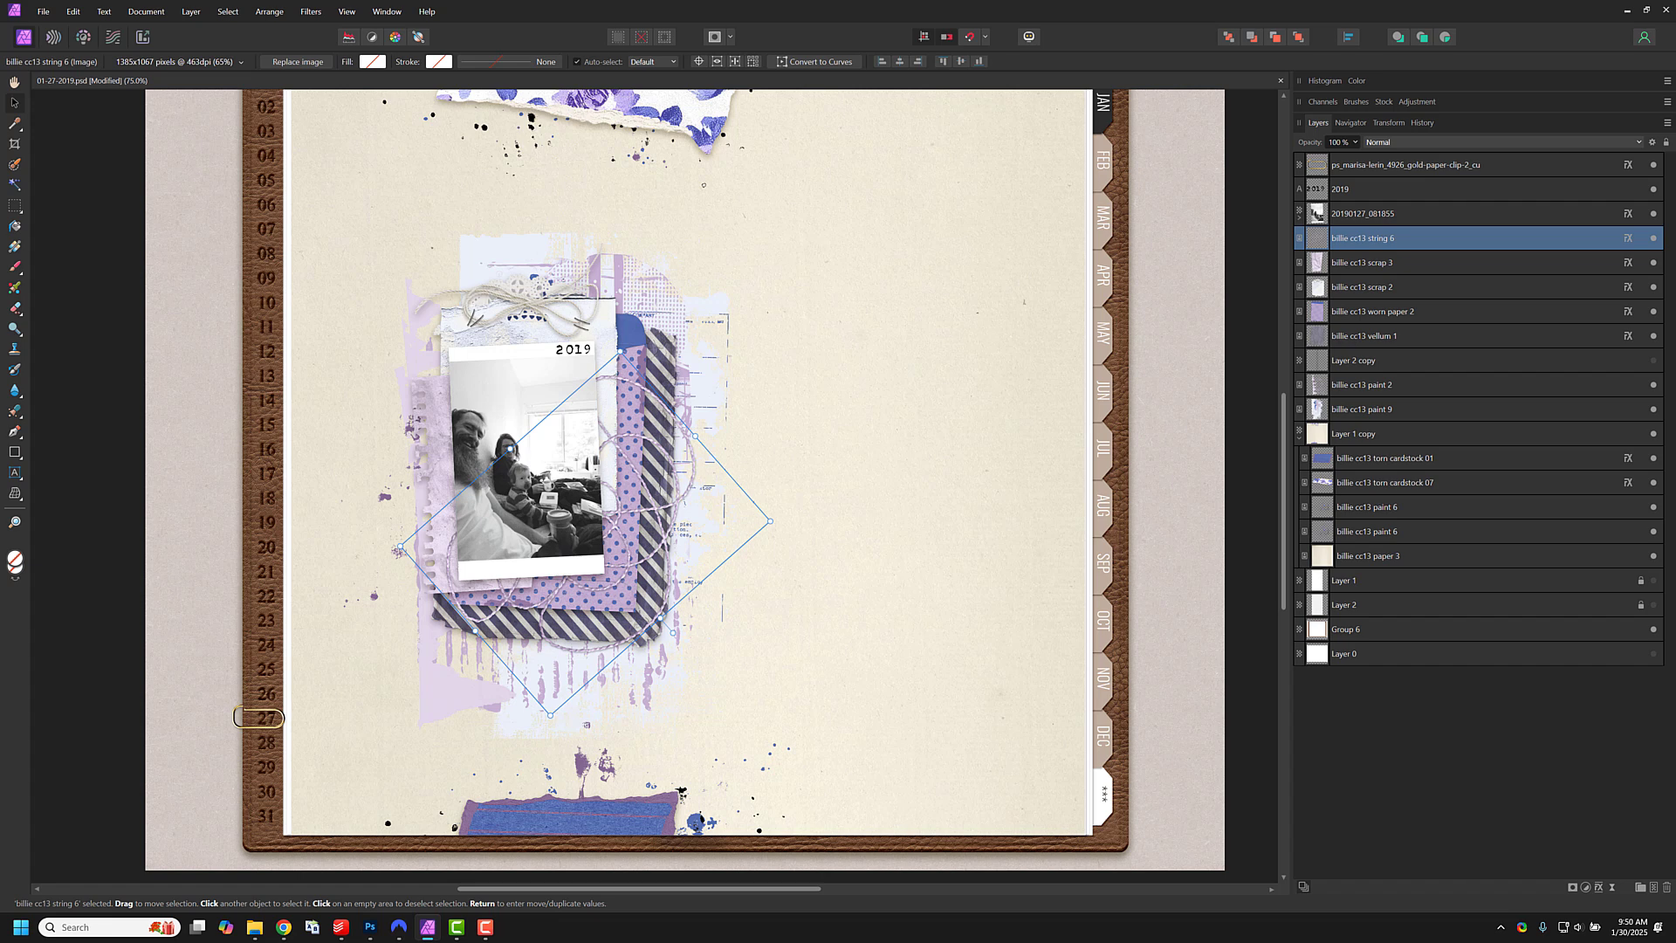
Step: Place billie cc13 small glitter 2 at 80% by the photo's upper-left edge, and duplicate it to the photo's lower right, both with a shadow
drag(578, 454, 589, 536)
drag(683, 657, 646, 616)
drag(622, 473, 498, 334)
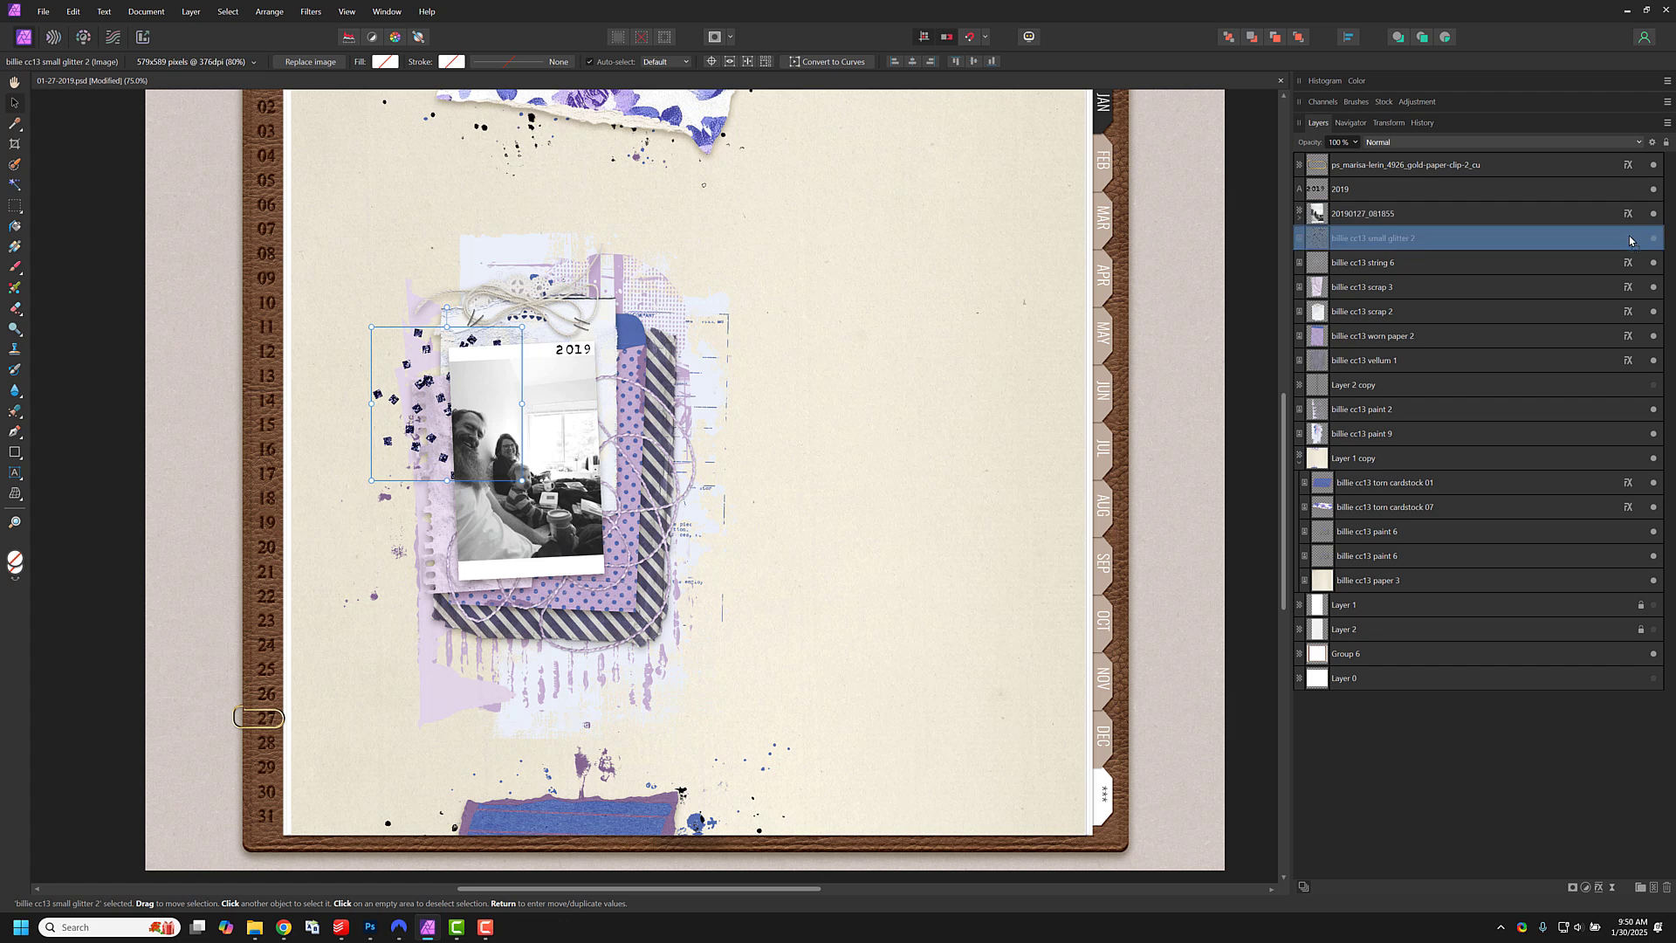
key(ctrl+j)
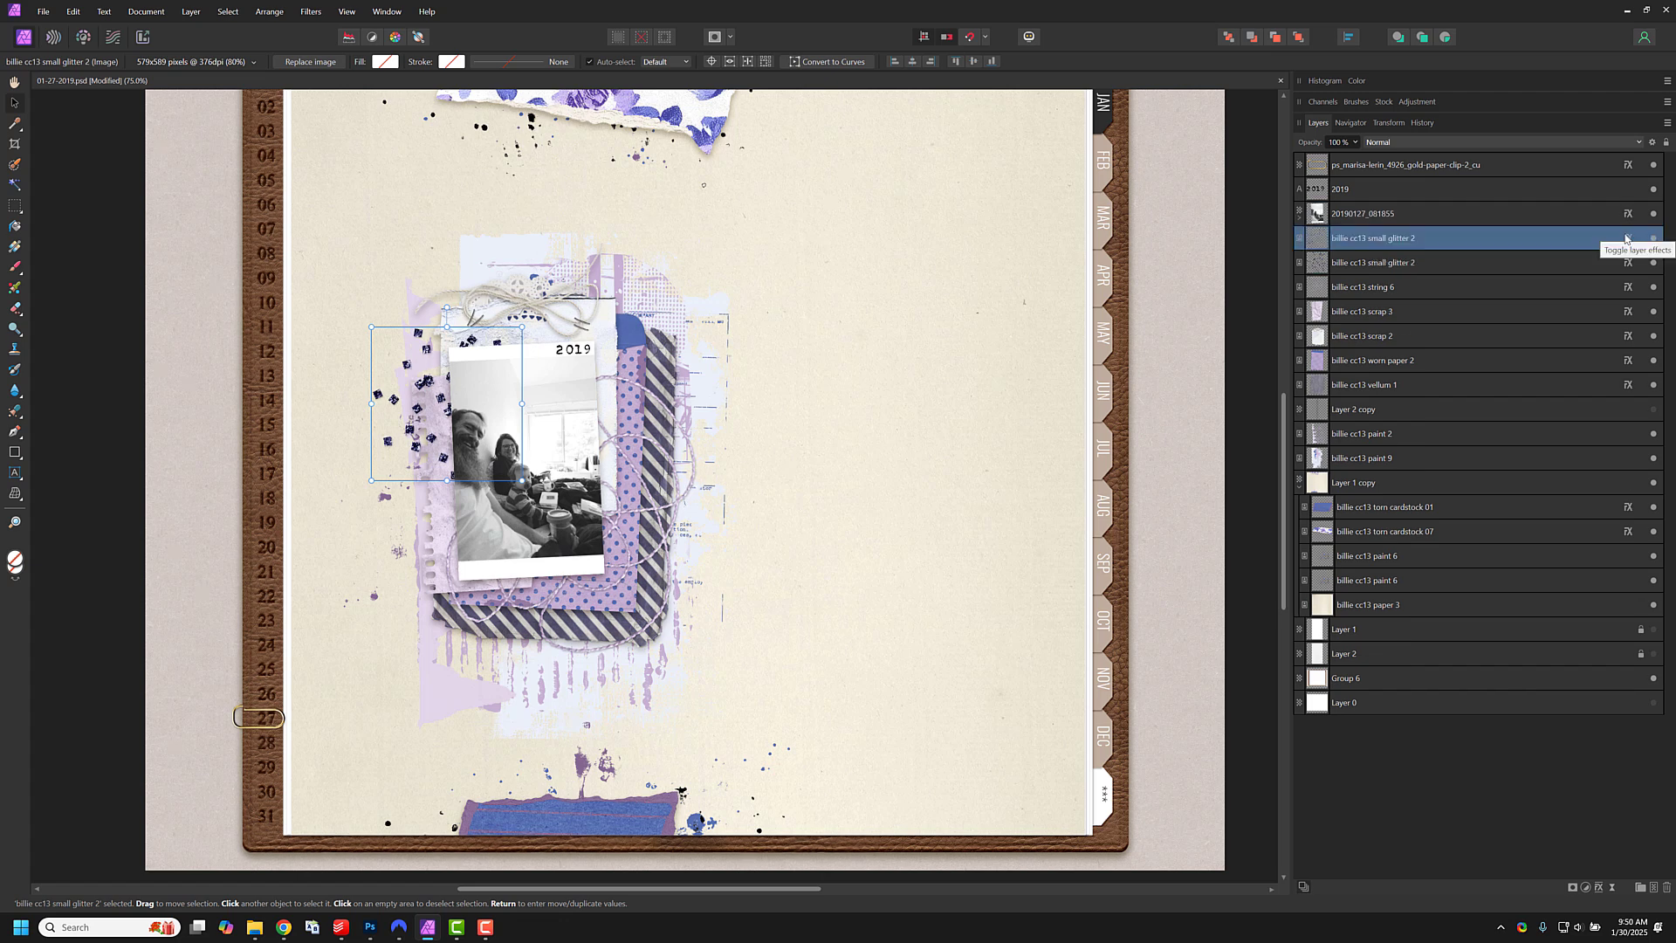
drag(428, 384, 582, 512)
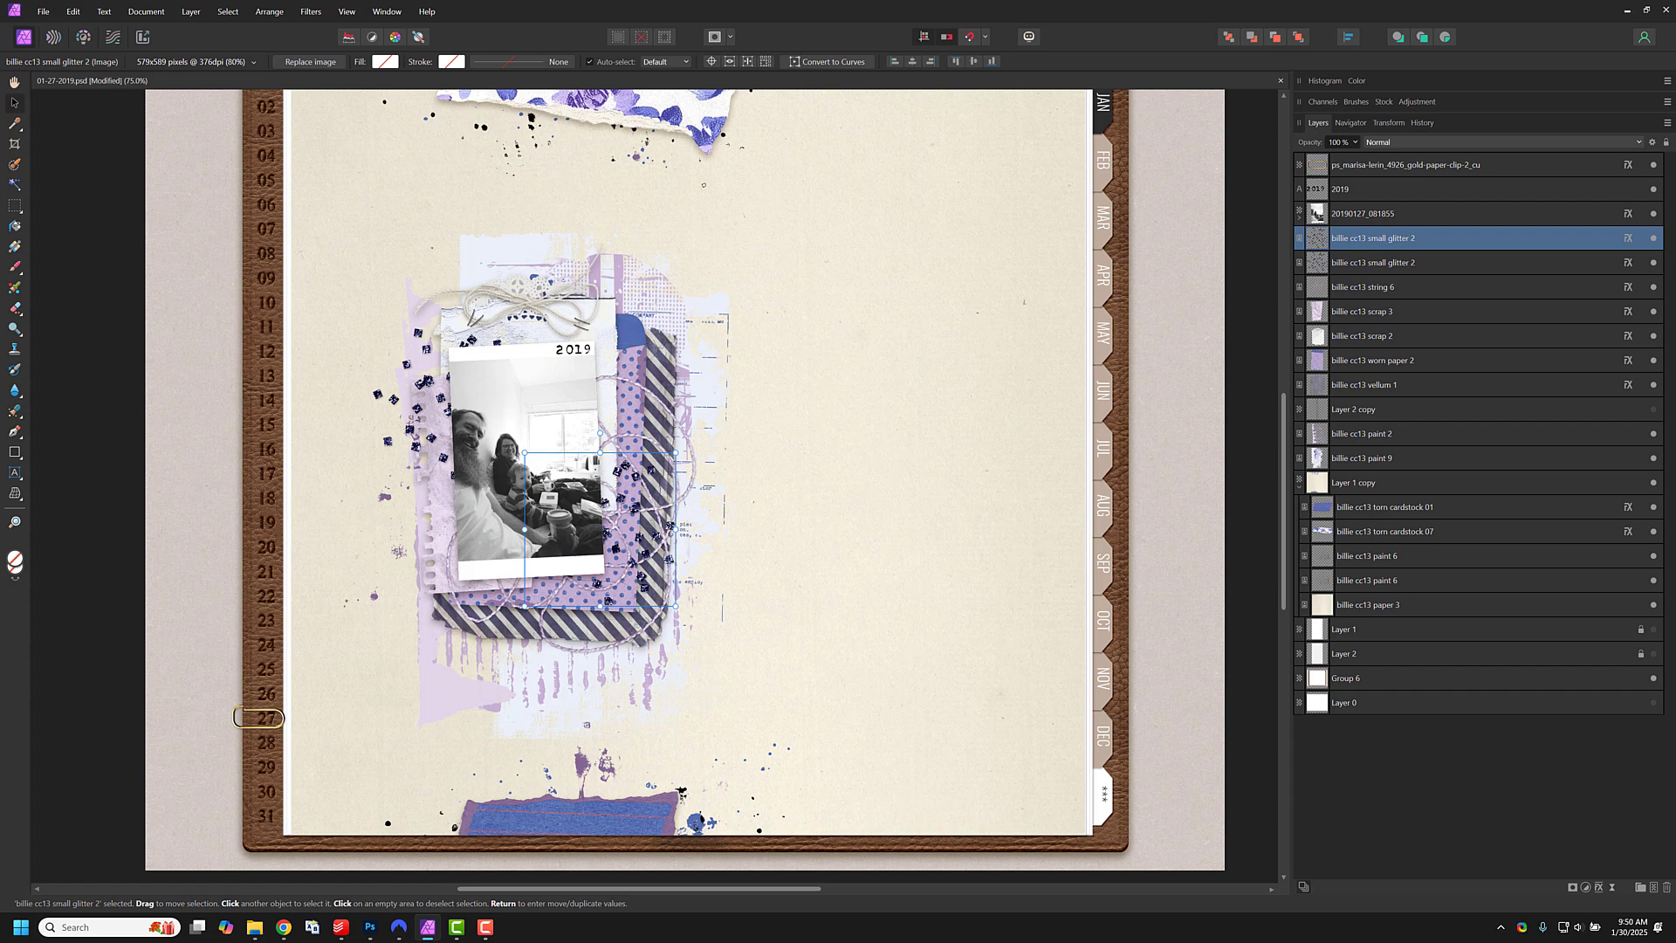
Step: Add billie cc13 pine at 66%, fanned out behind the photo's left edge, below both glitter layers, and copy the glitter's effects onto it
drag(0, 428, 448, 429)
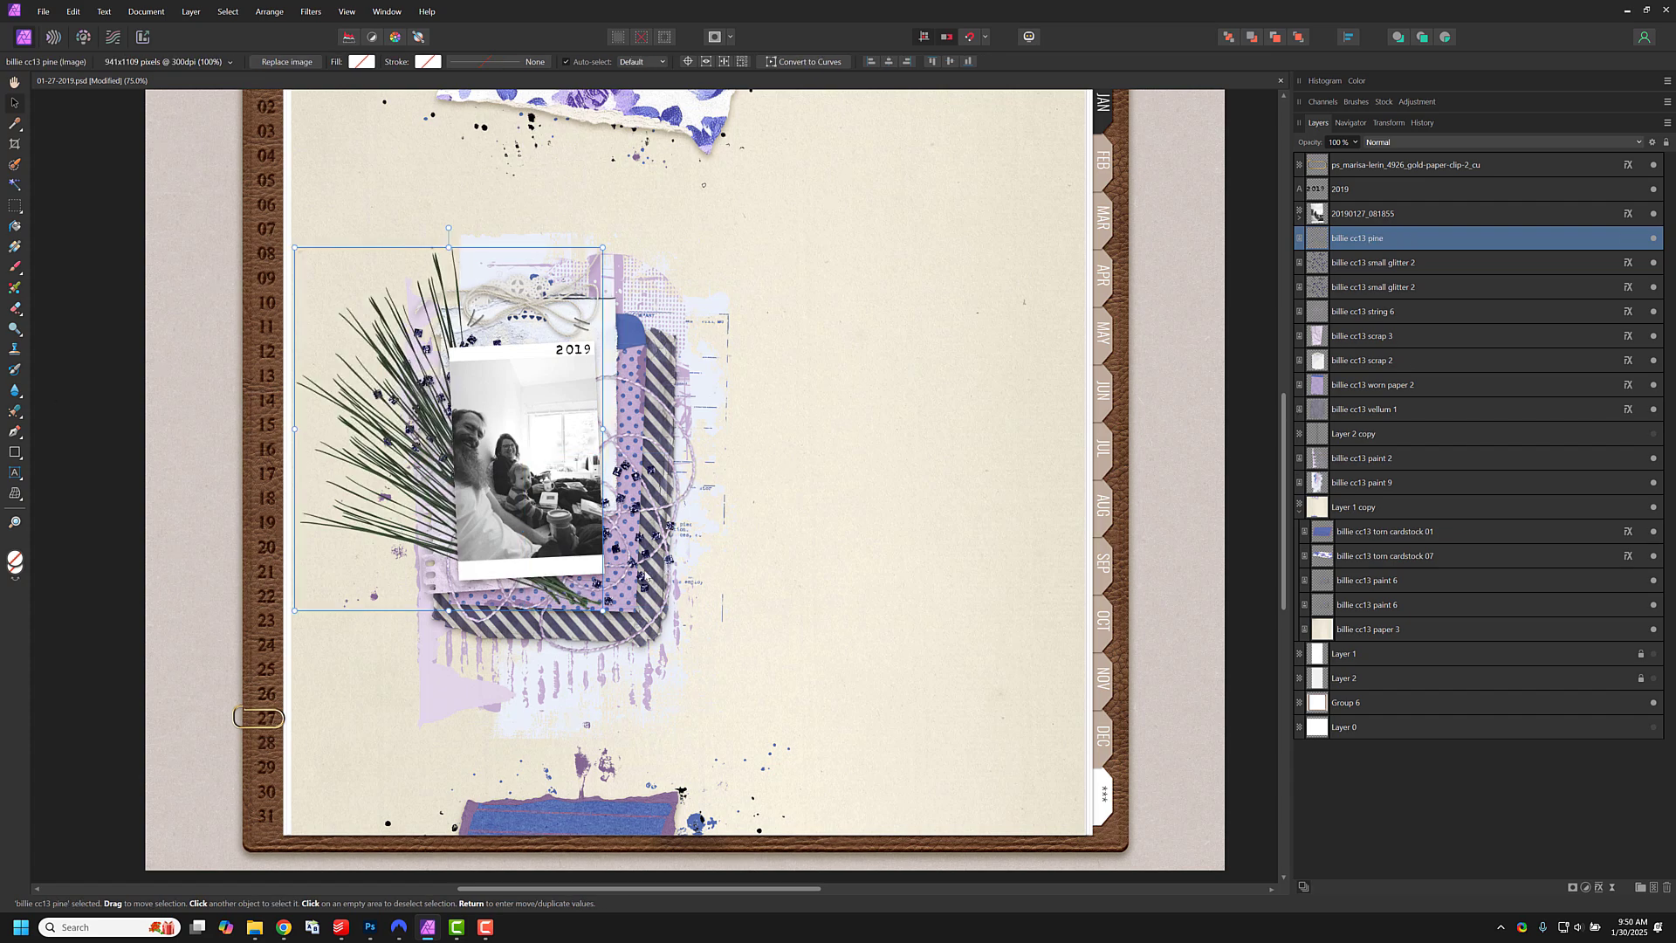
drag(604, 611, 487, 454)
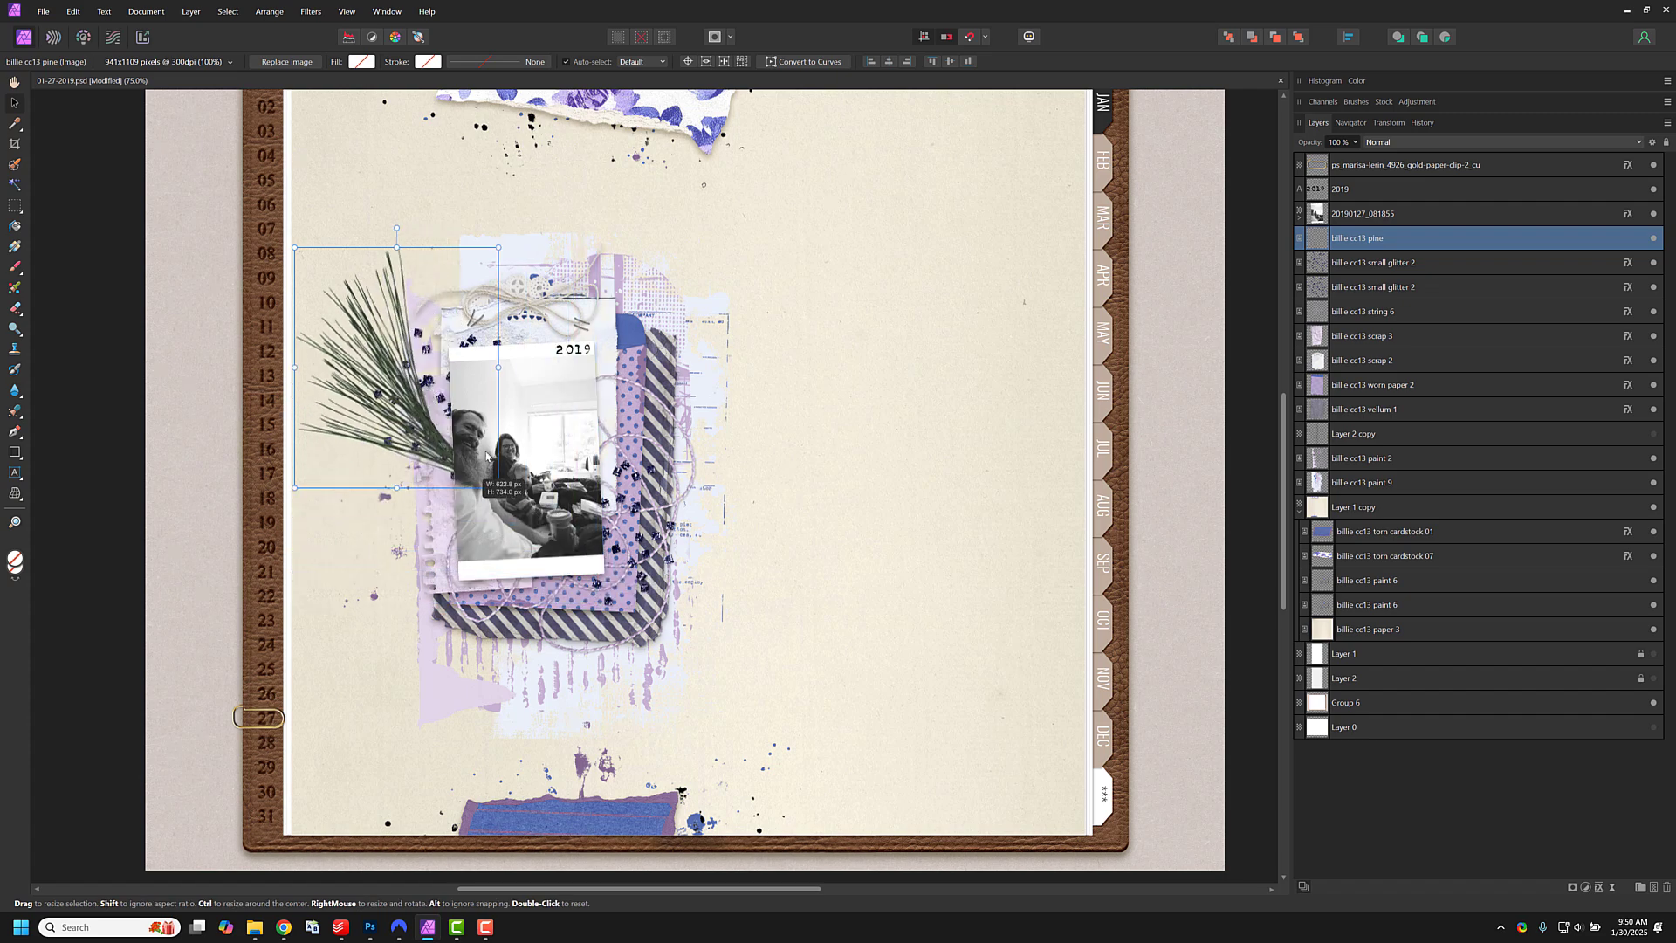
drag(508, 244, 555, 280)
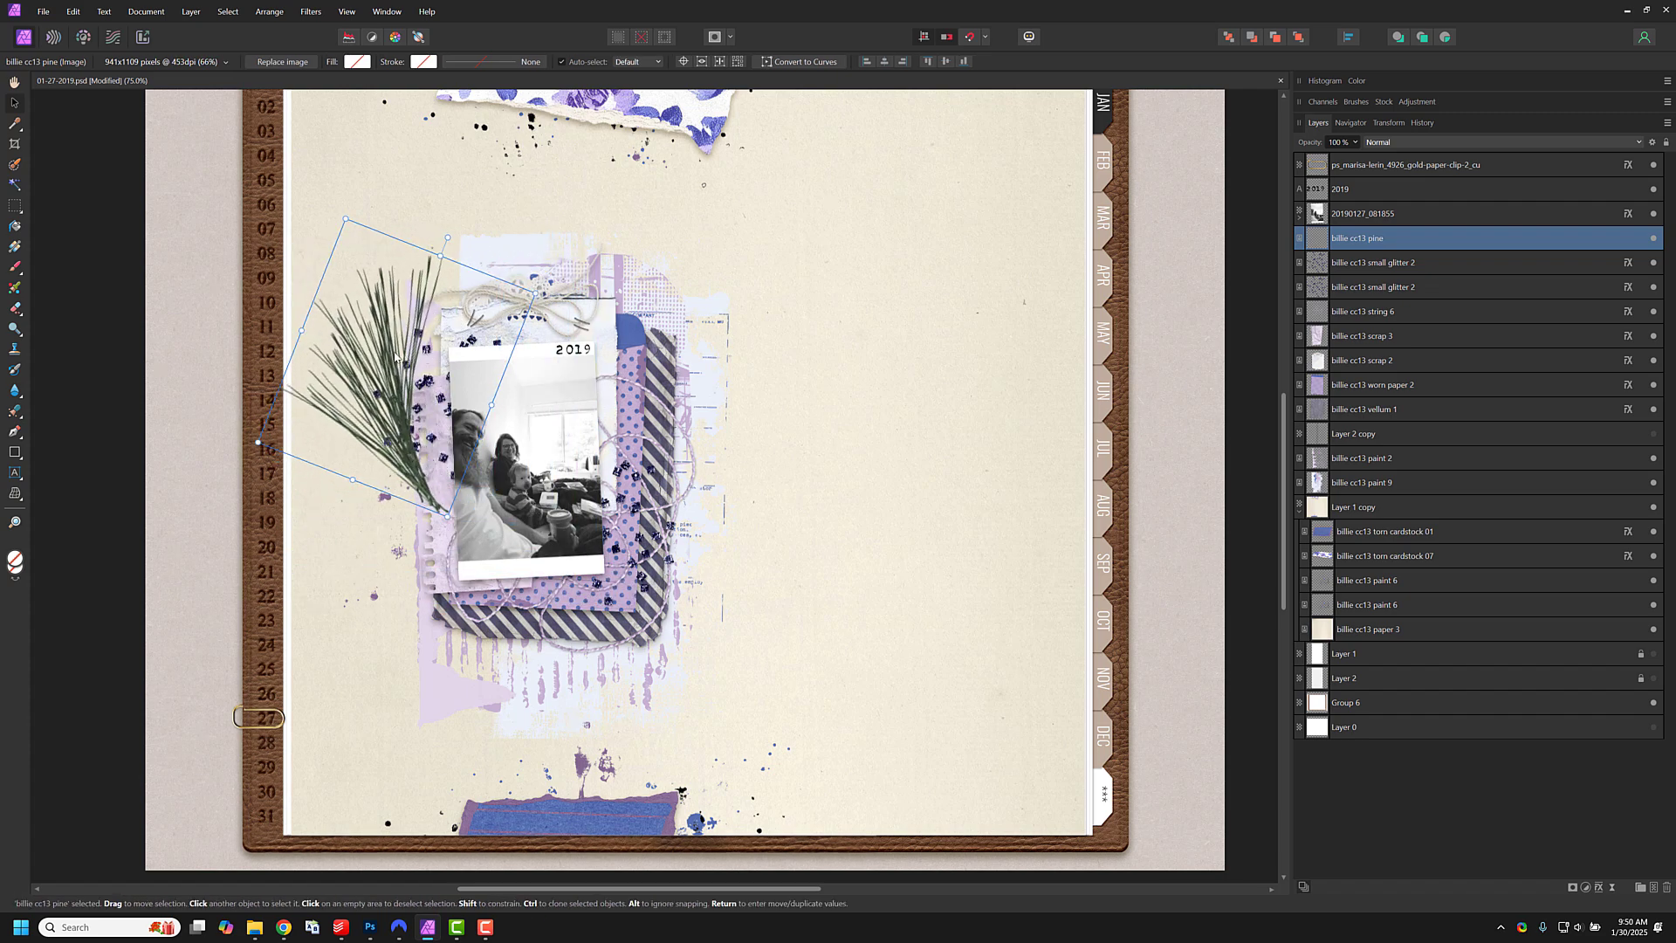
drag(395, 357, 440, 404)
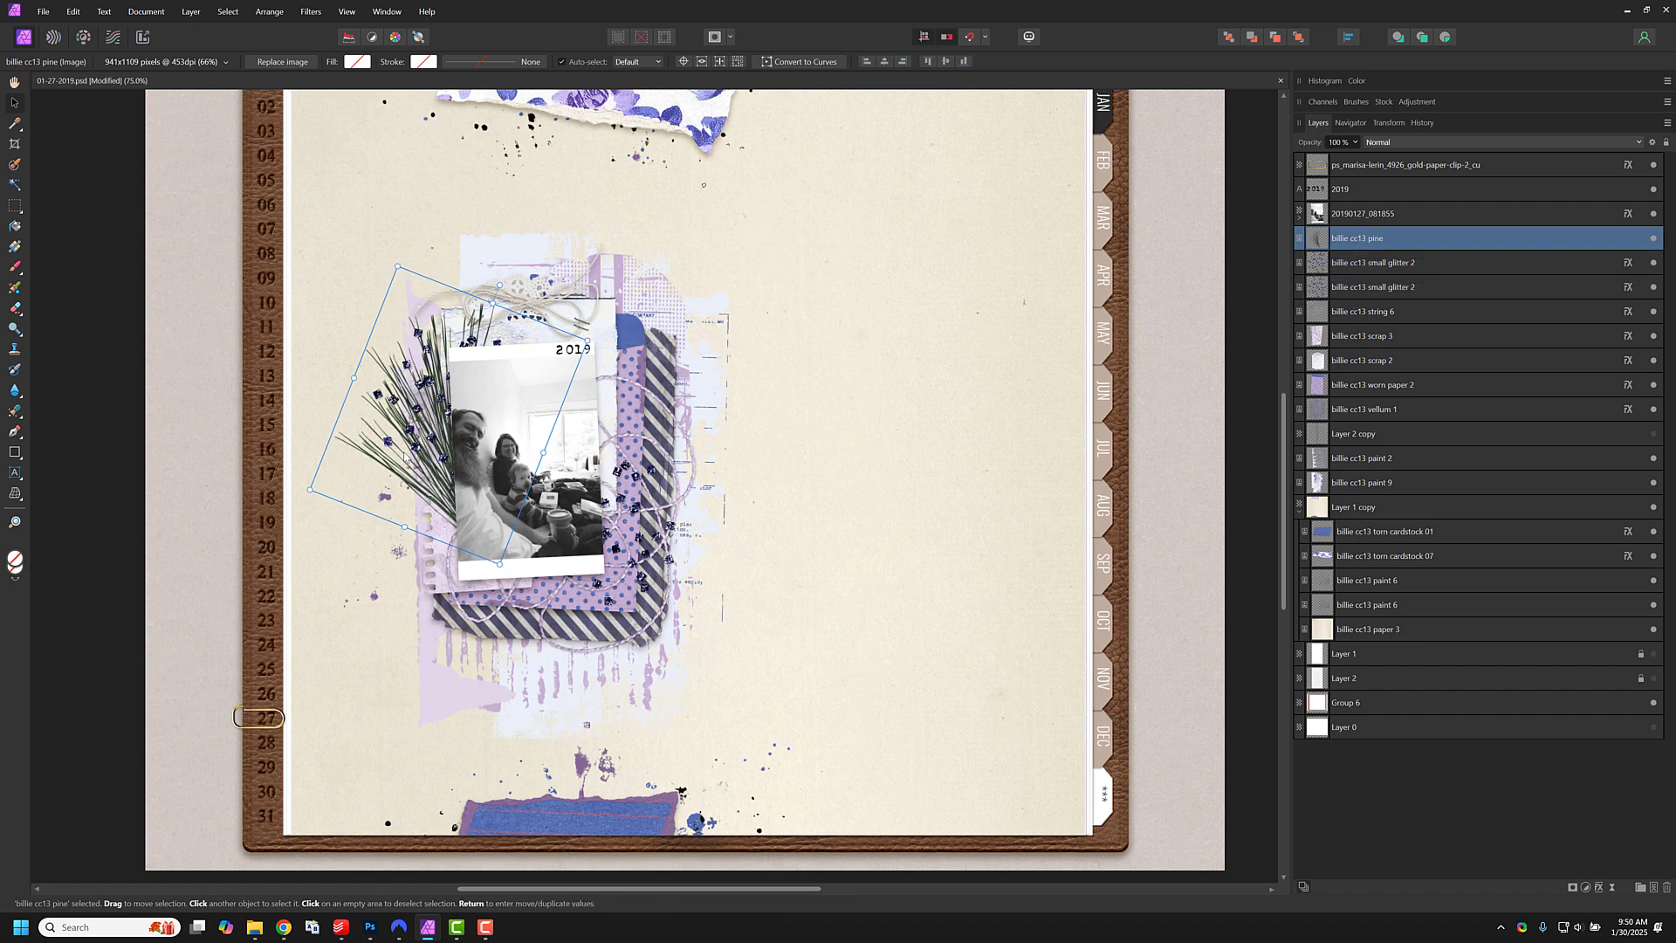
key(ctrl+bracketleft)
key(ctrl+bracketleft)
drag(1626, 263, 1630, 288)
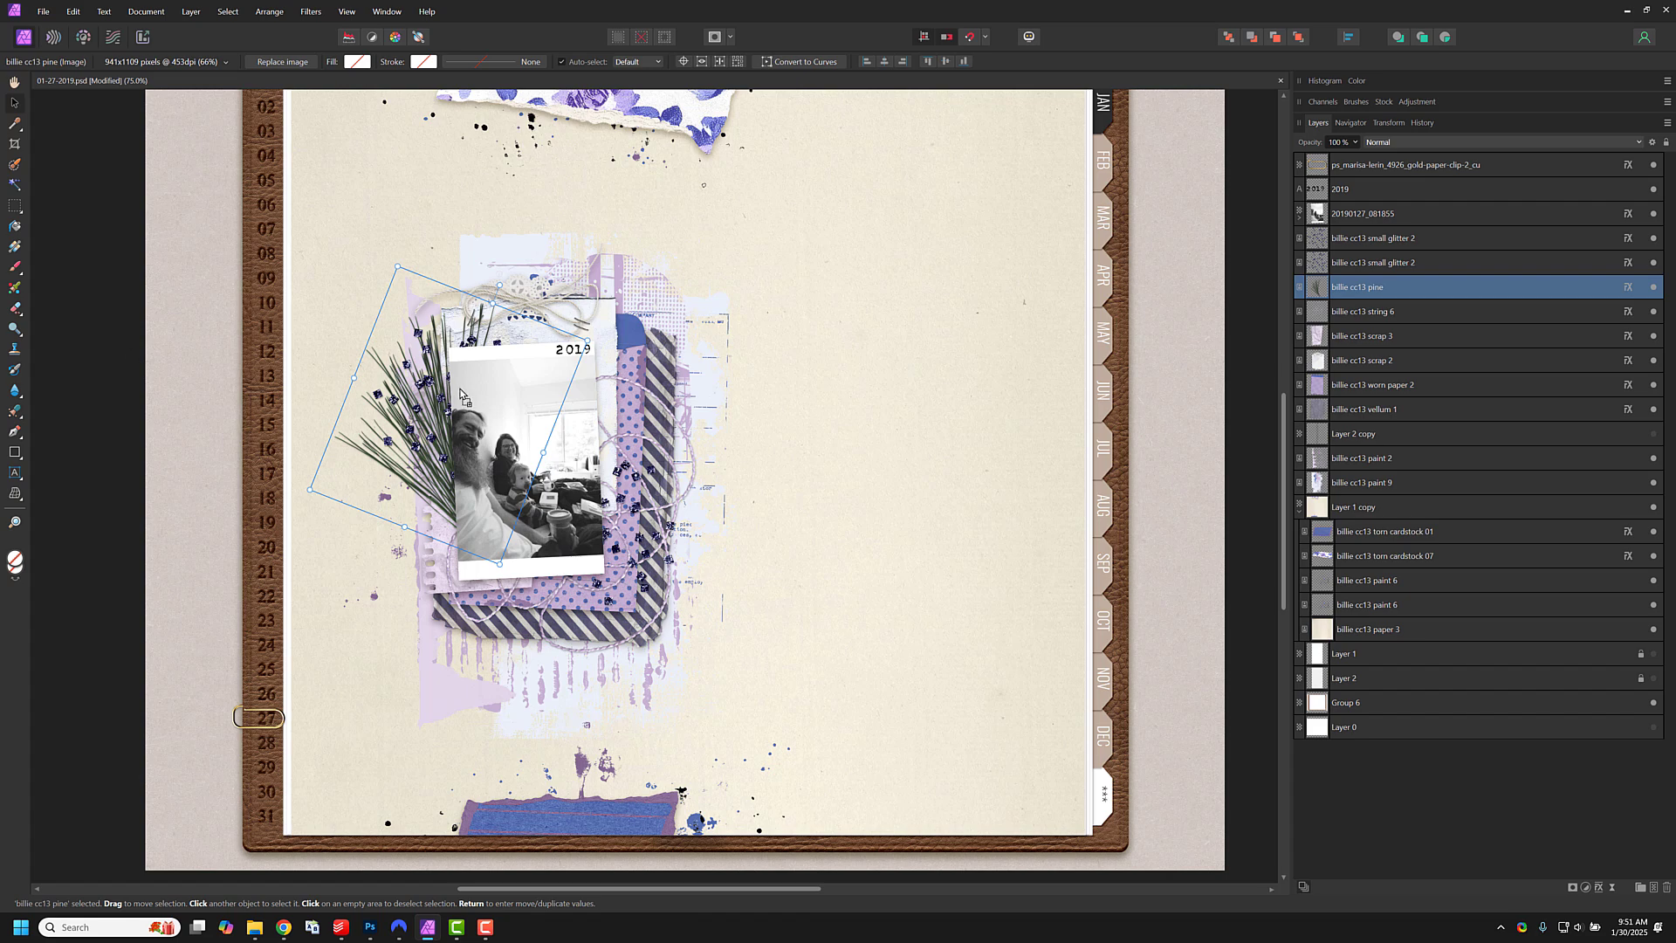
Step: Add billie cc13 flower 7 above the 2019 text at 69%, rotated over the photo's top-right corner, with a shadow
key(ctrl+v)
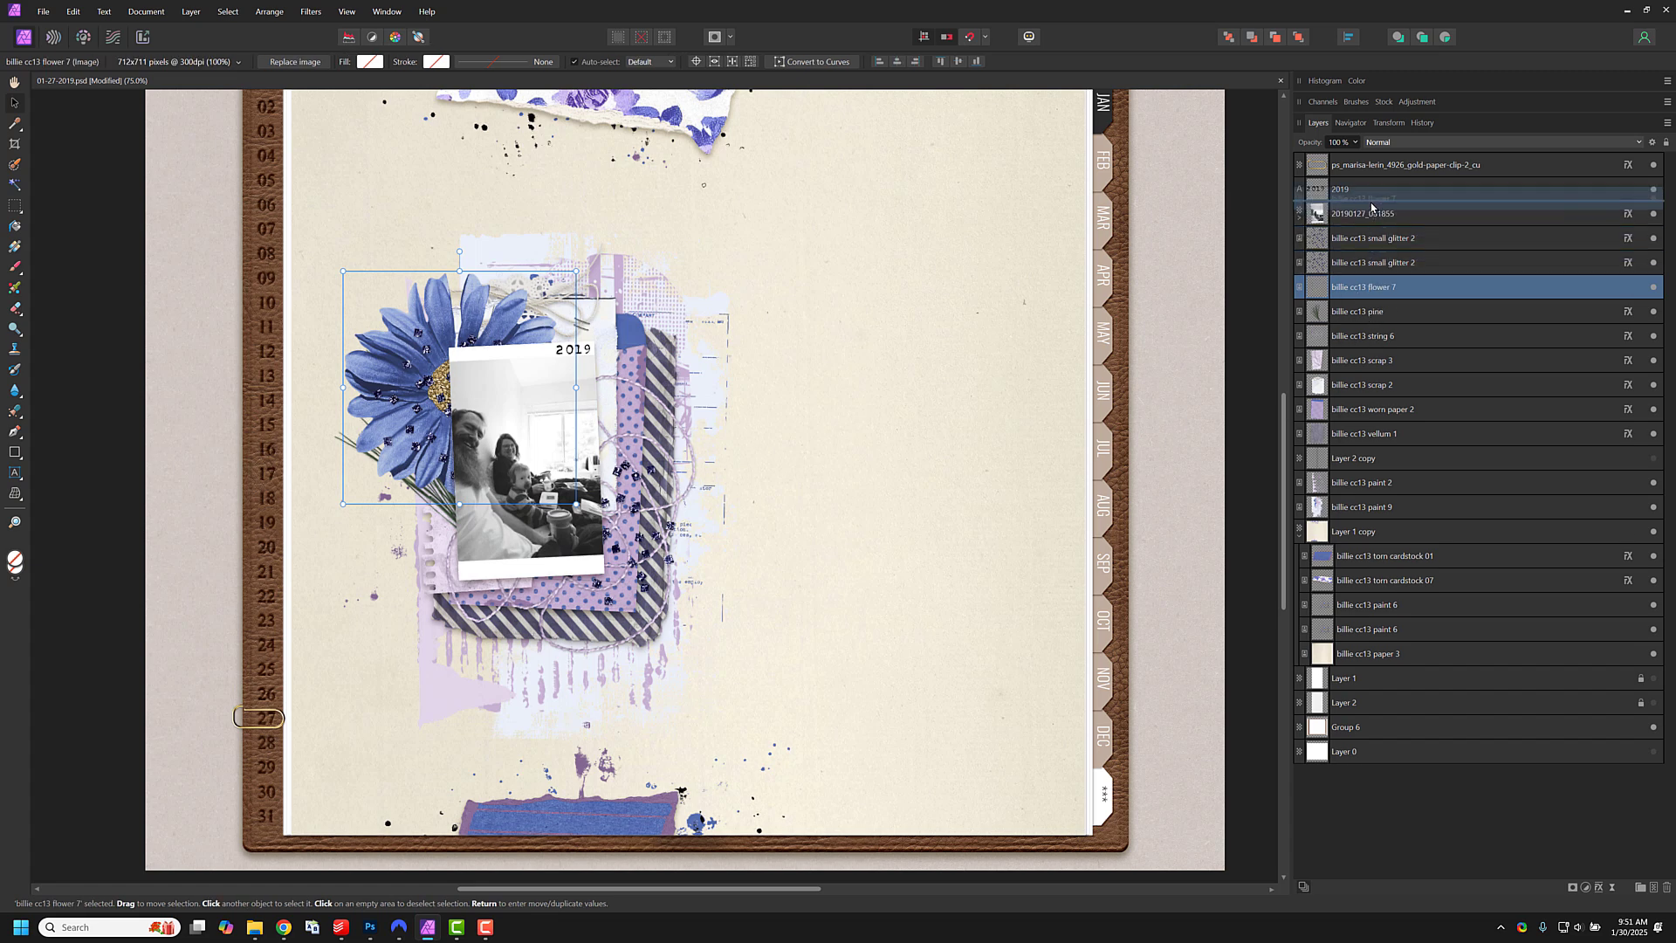
key(ctrl+])
key(ctrl+])
key(ctrl+])
key(ctrl+])
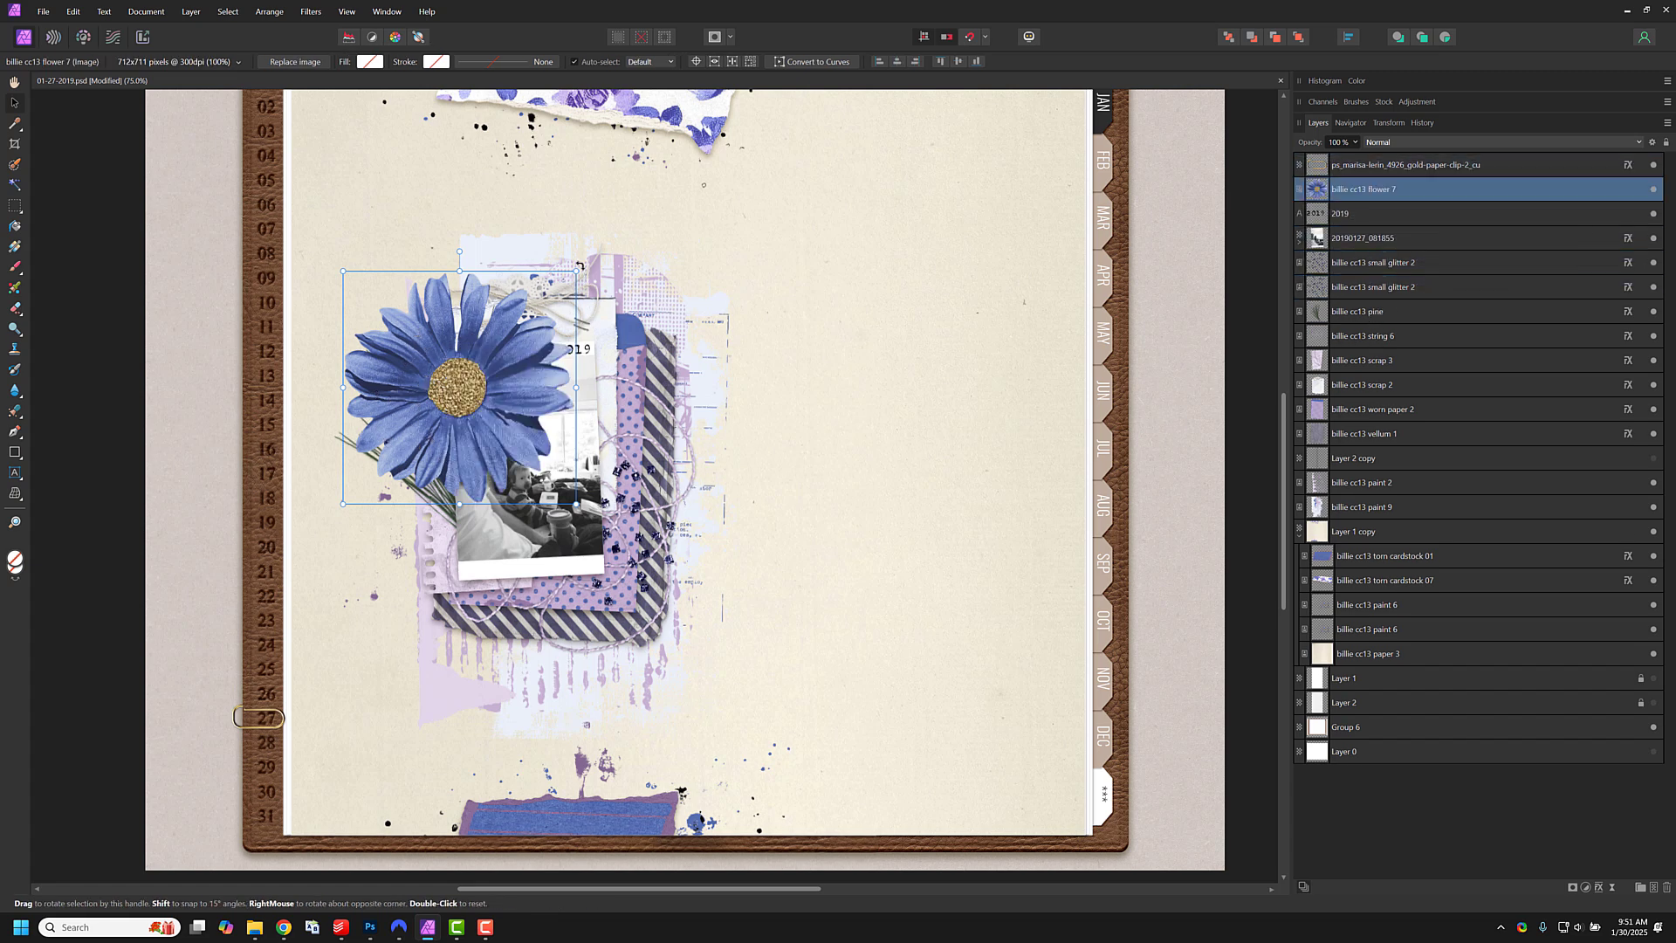
drag(576, 271, 382, 317)
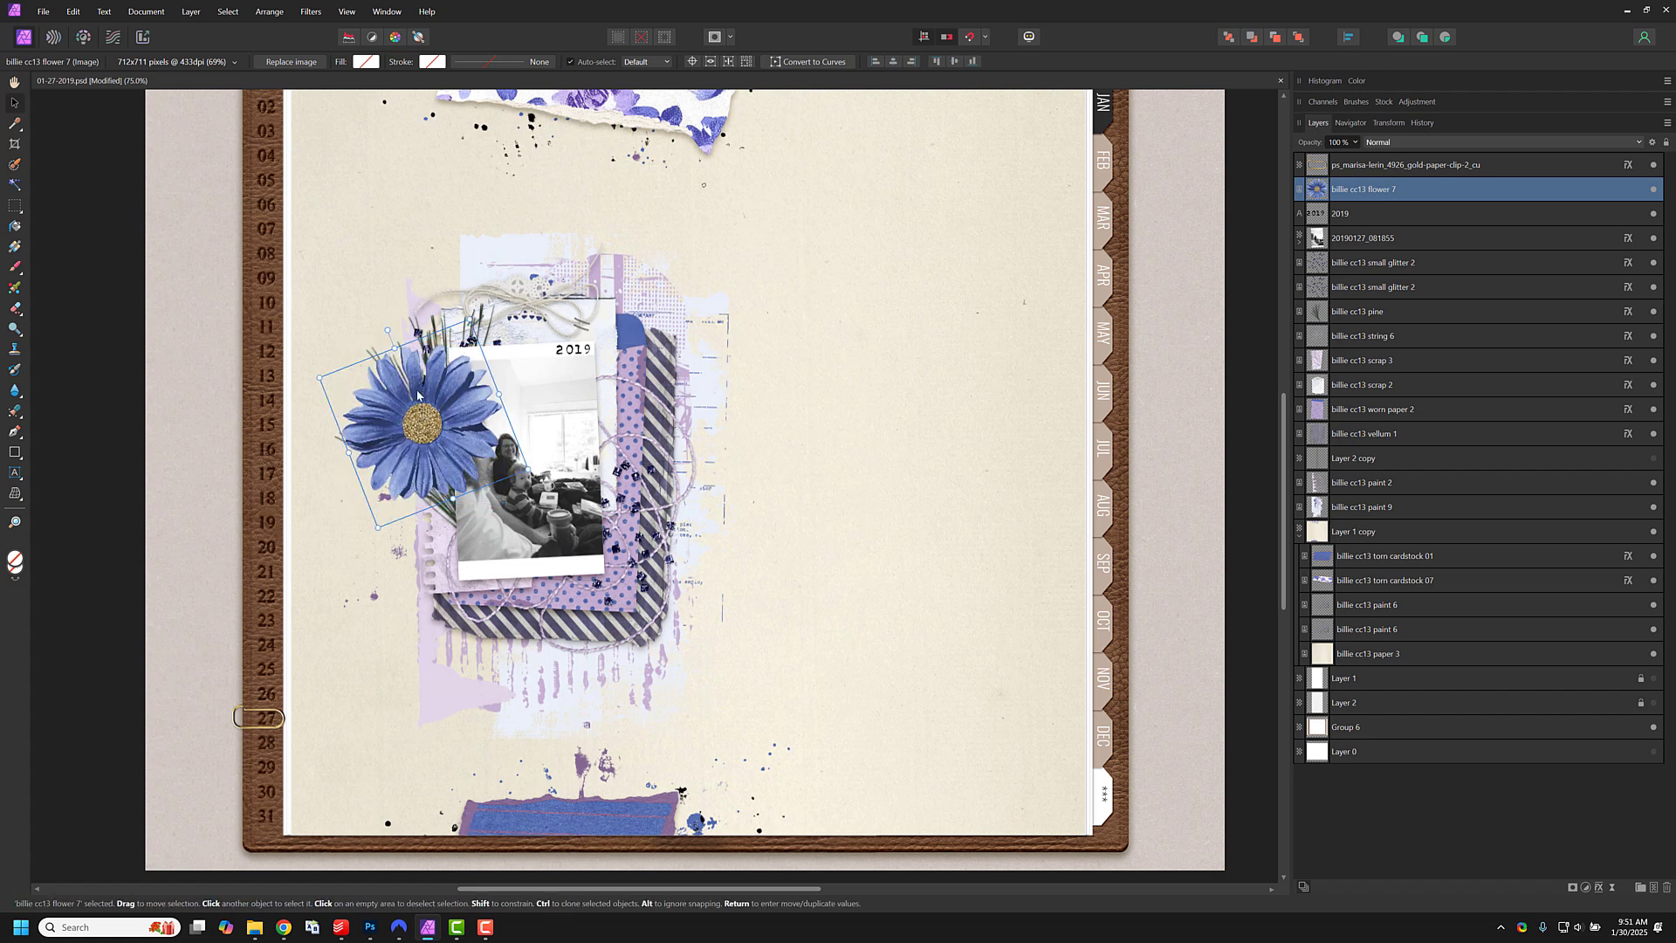
drag(422, 415, 605, 381)
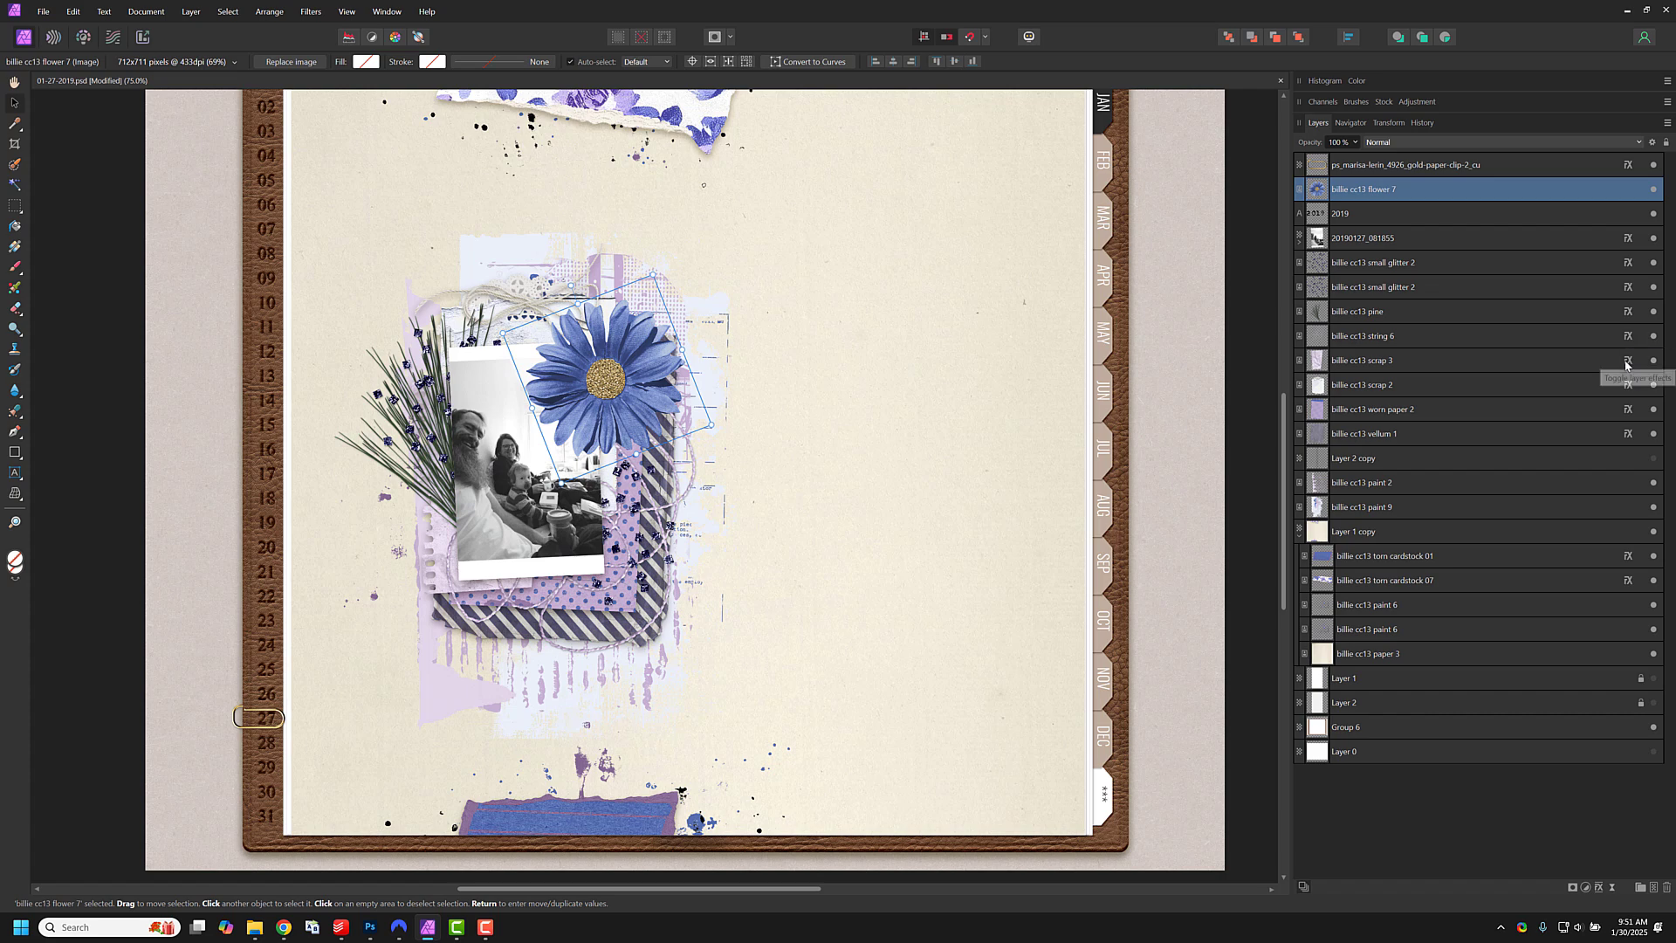
Step: Move the 2019 text onto the photo's bottom-right white border, and select Layer 1 copy
click(1444, 213)
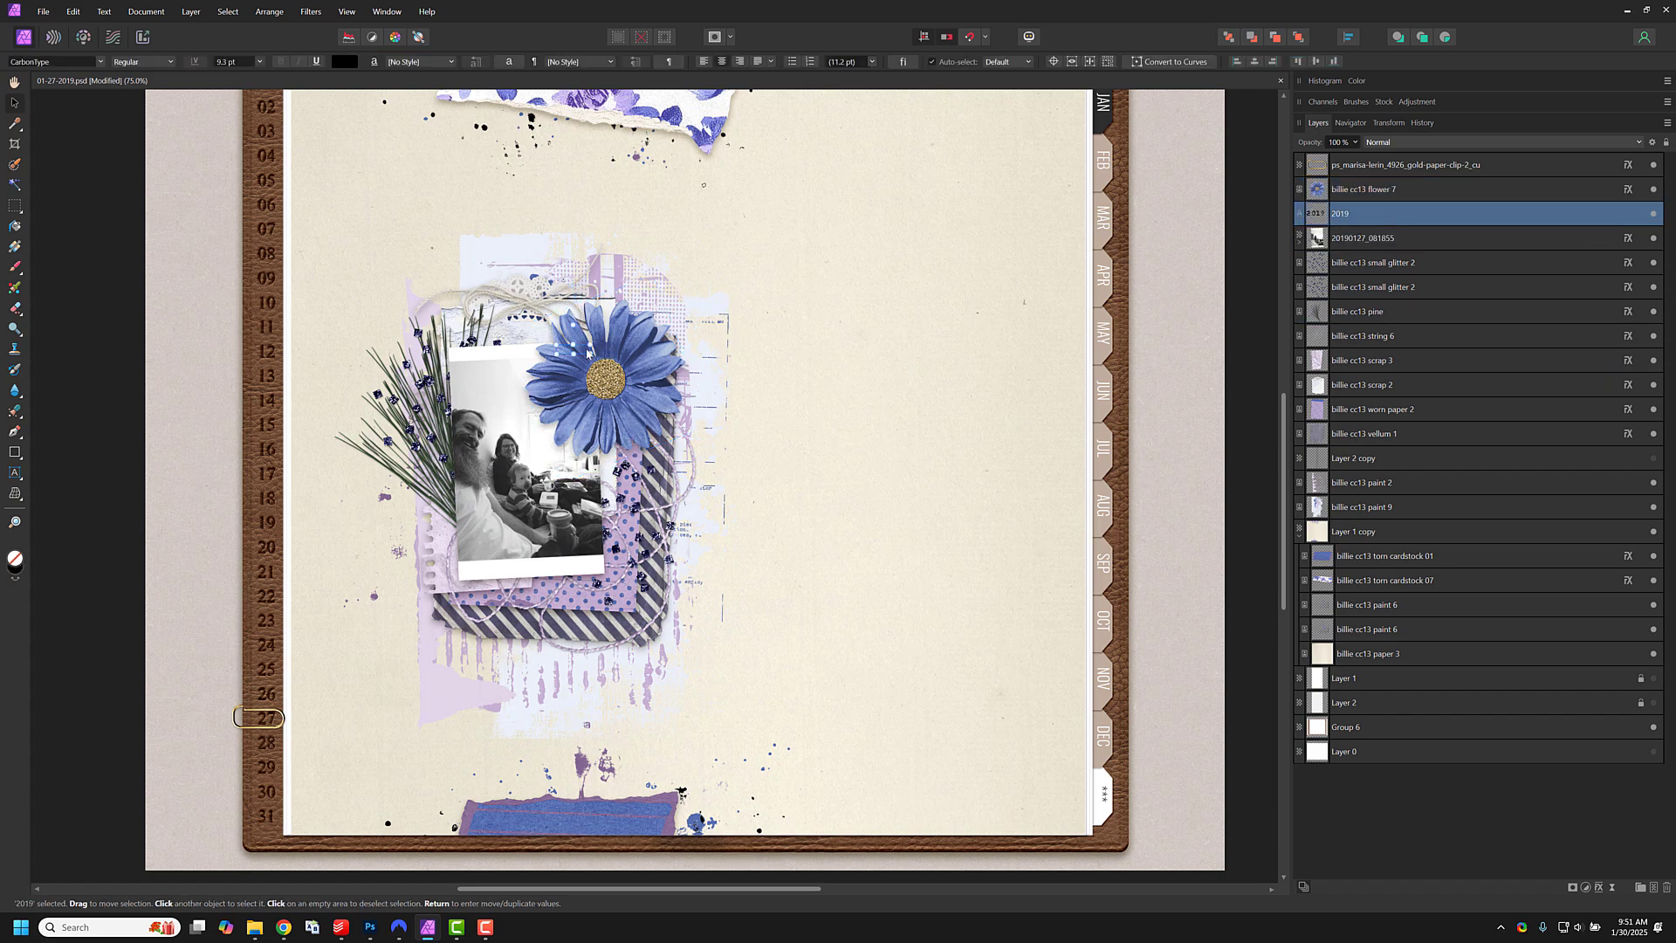
drag(571, 446, 595, 567)
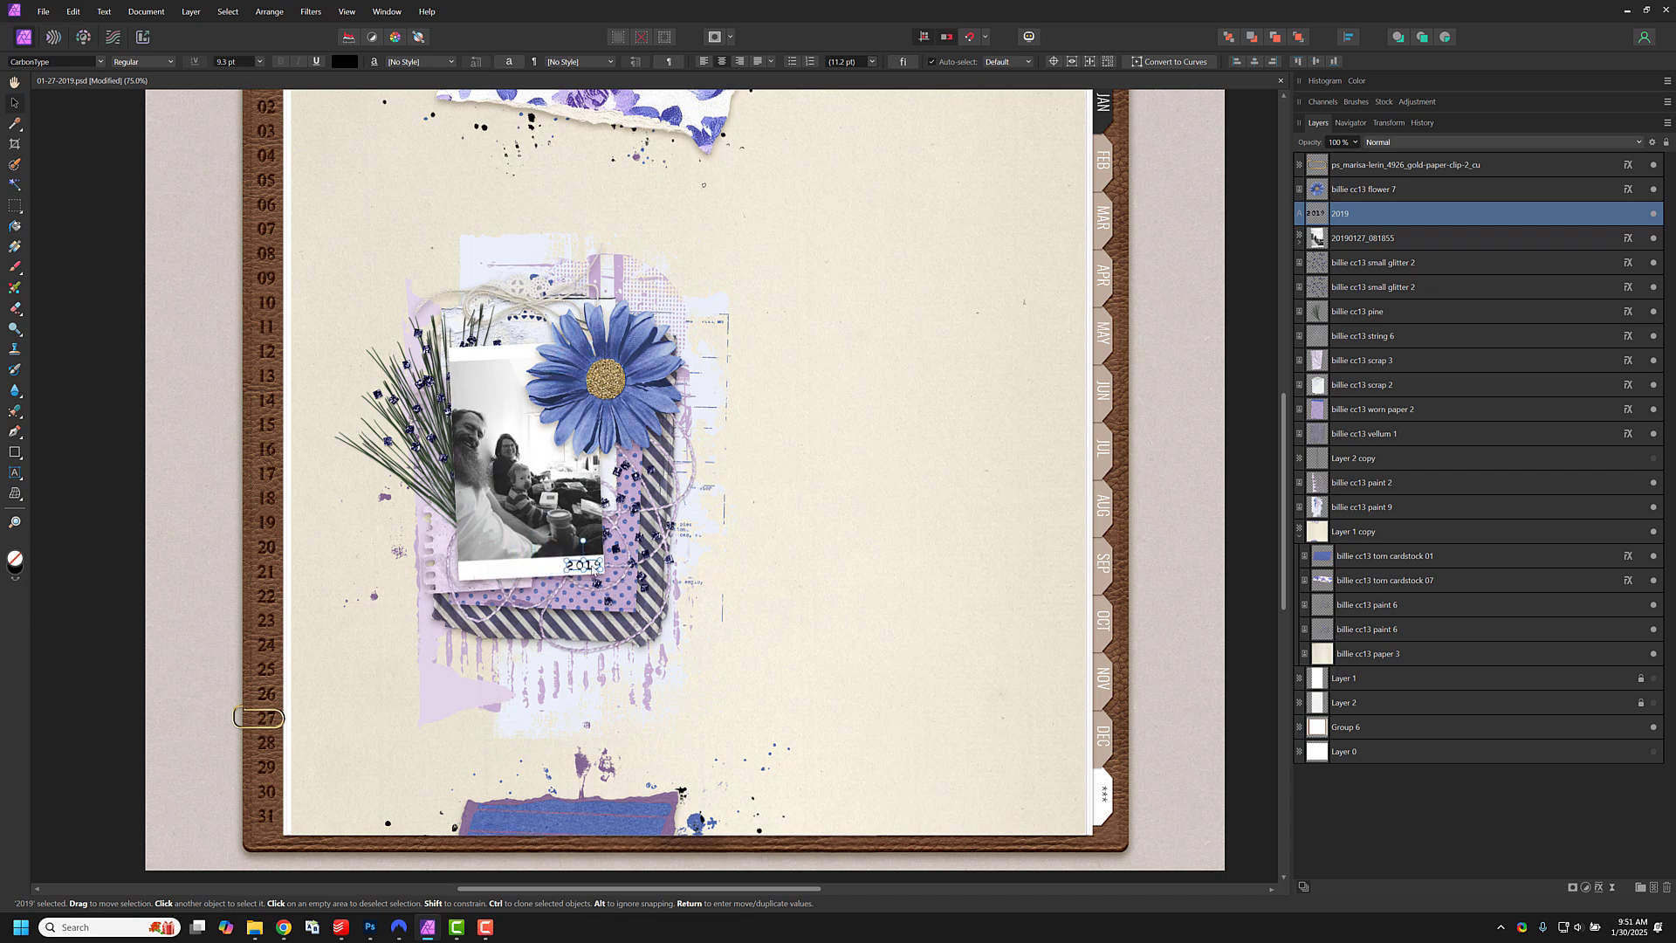
click(821, 542)
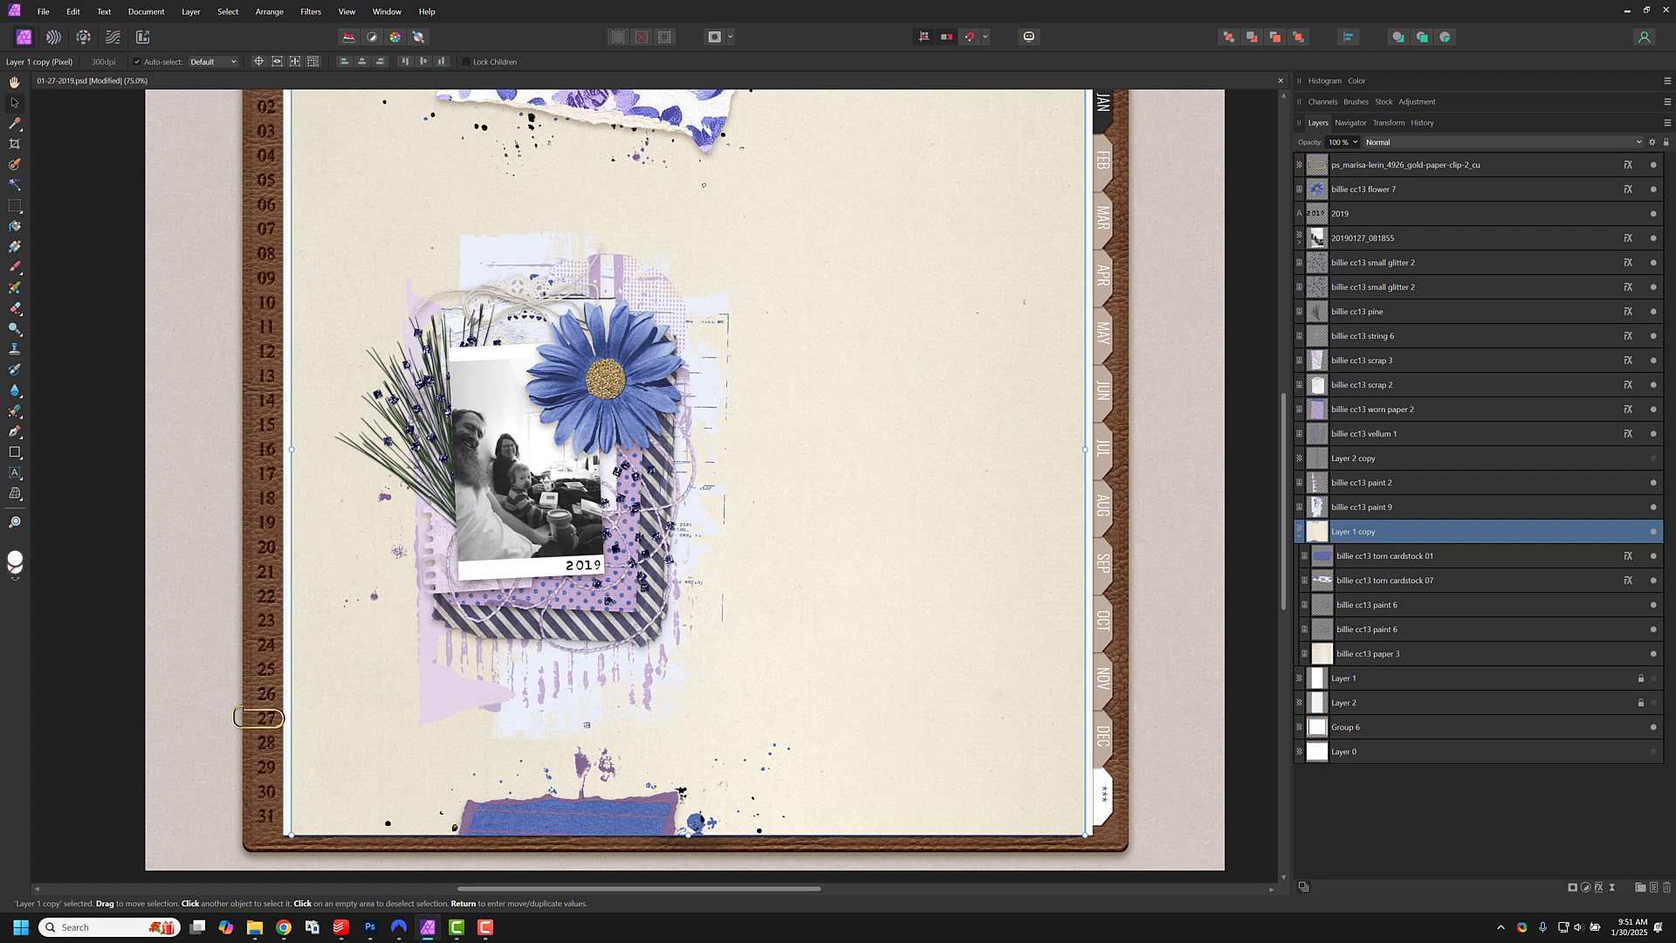
Step: Tuck billie cc13 dried flower behind the blue flower, layered between string 6 and scrap 3, and give it a shadow
drag(606, 372, 711, 372)
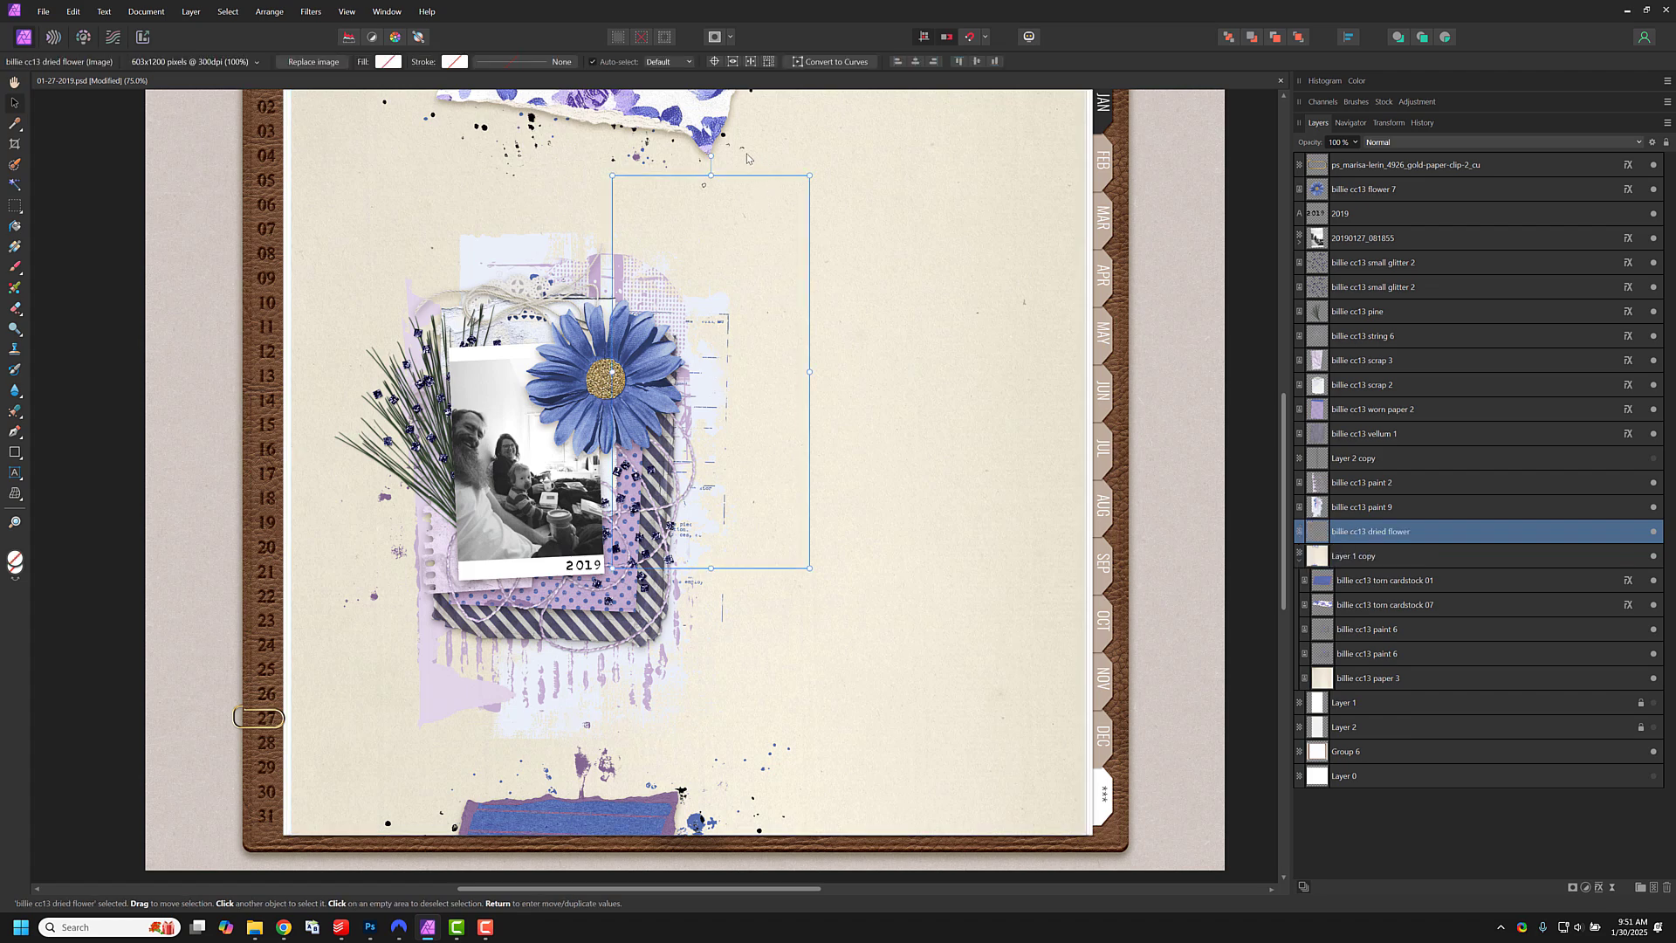
drag(740, 220, 646, 291)
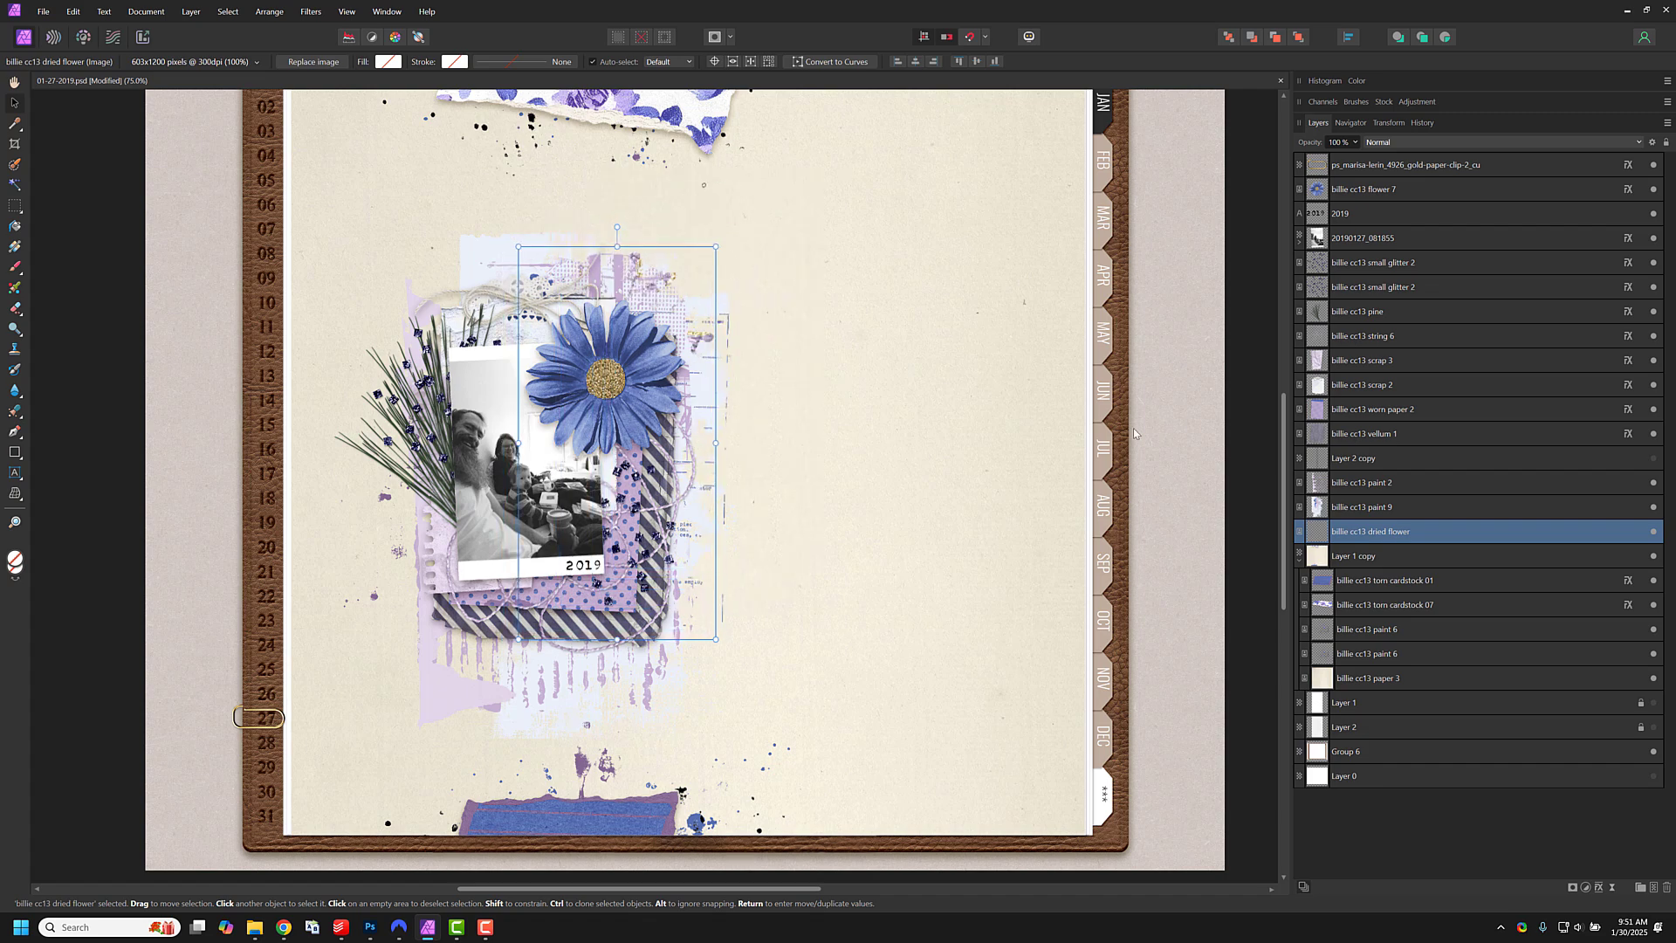
drag(1426, 542, 1409, 349)
drag(668, 321, 680, 336)
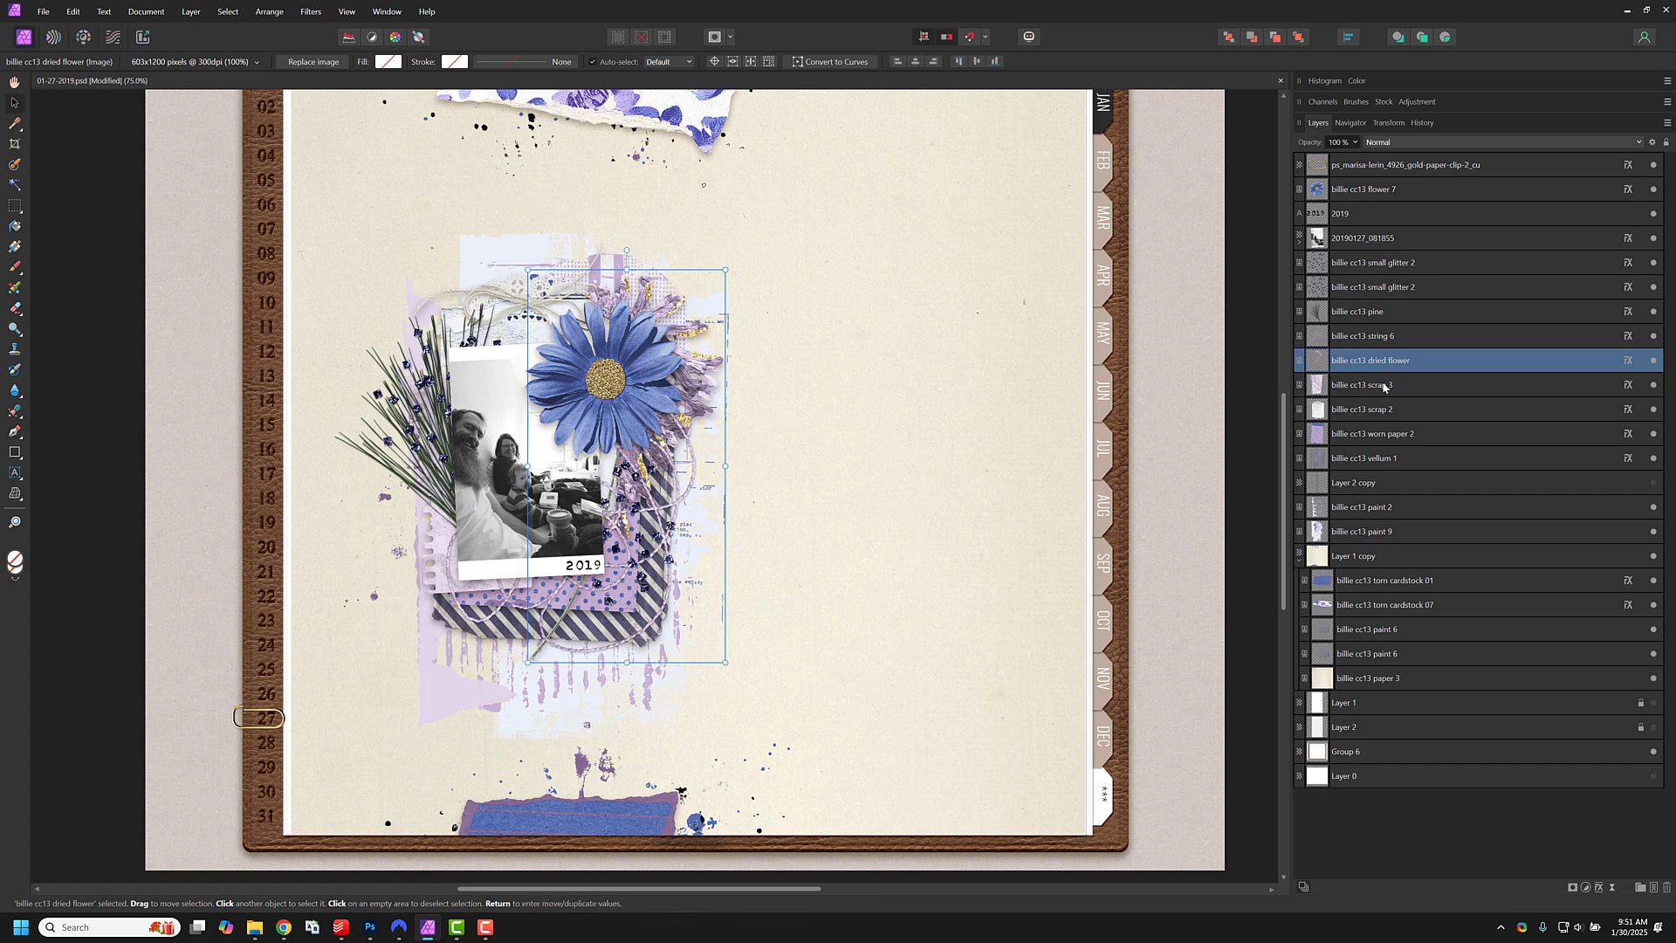
double_click(1430, 361)
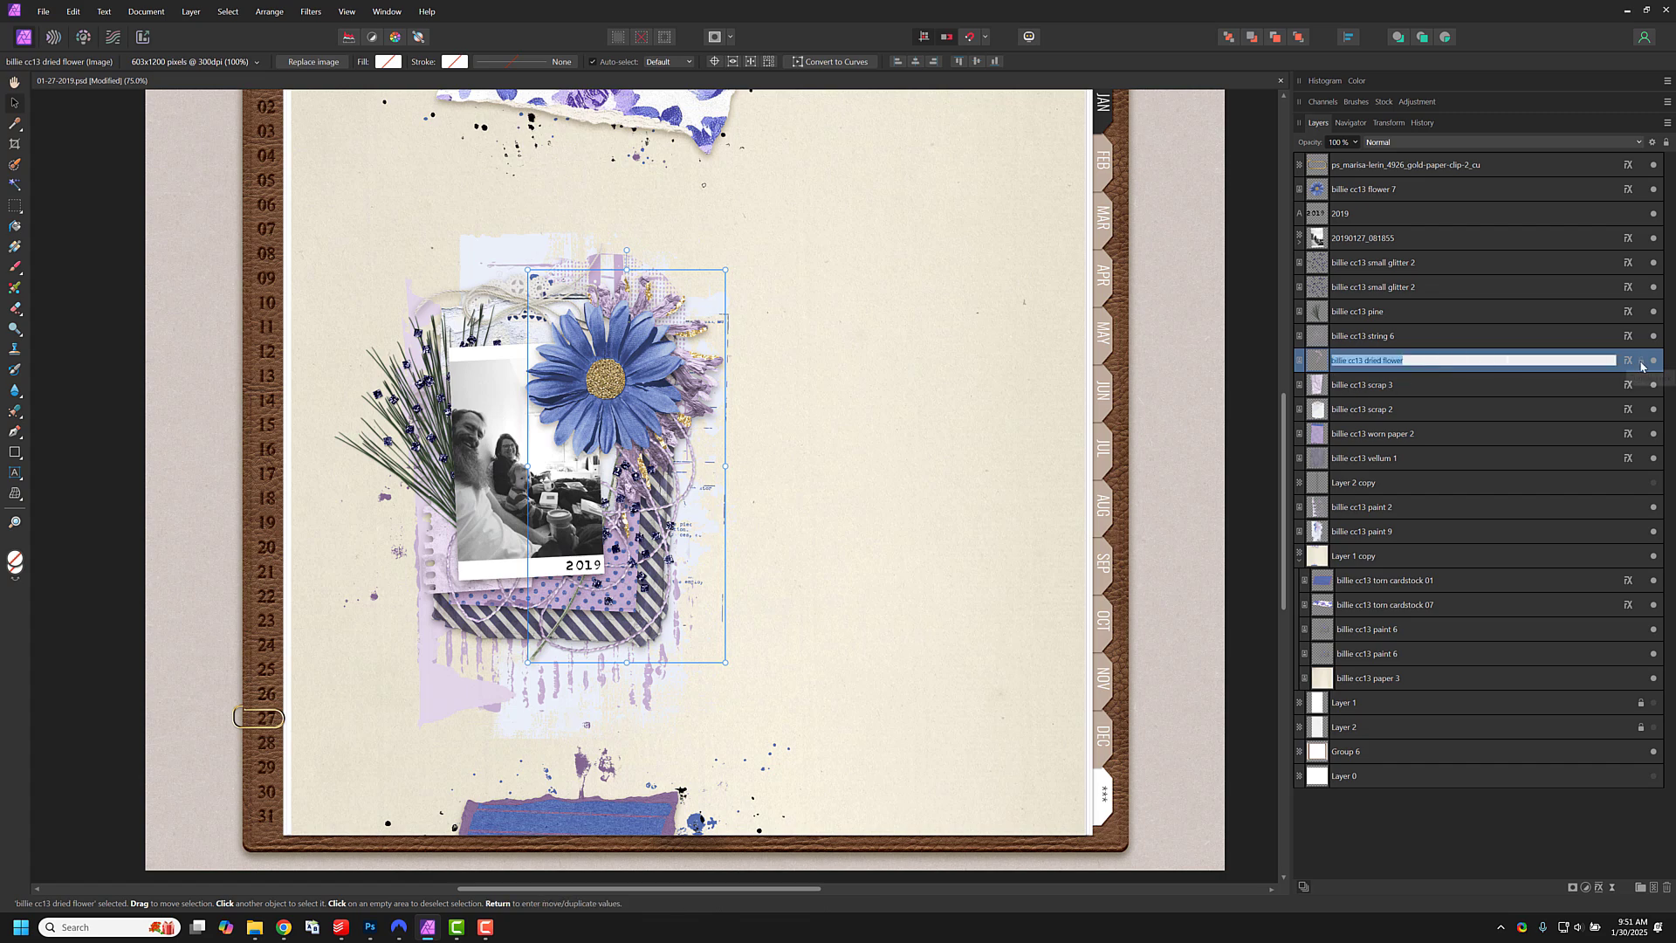
key(Return)
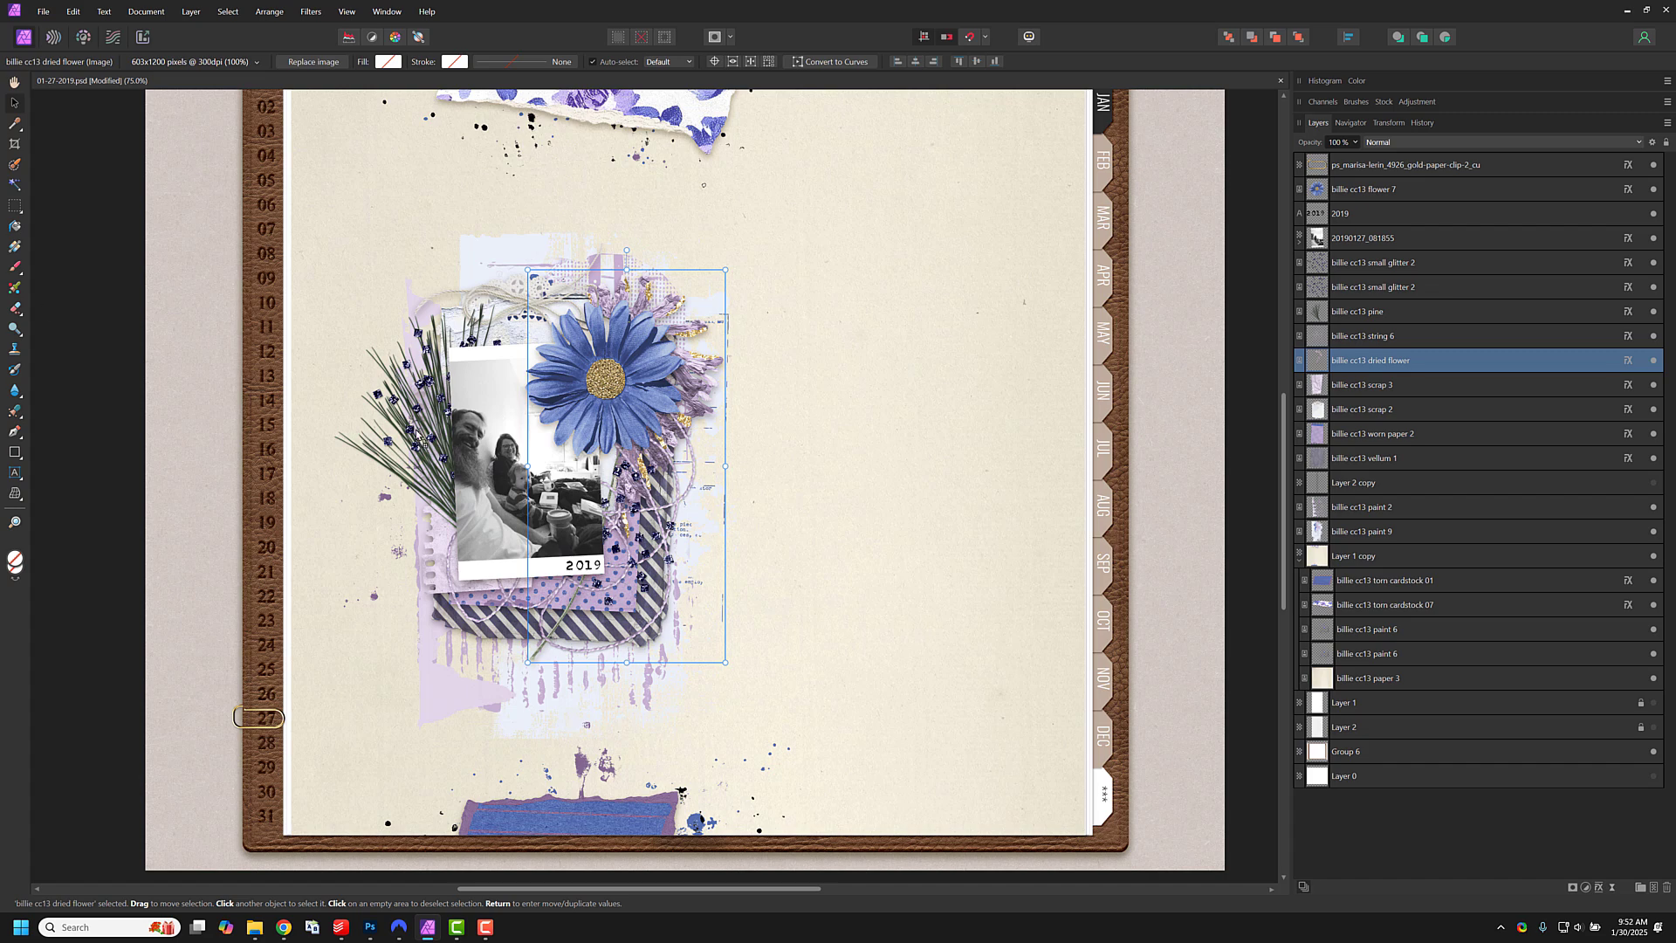
Step: Add billie cc13 button 5 at 25% over the lower blue torn cardstock, layered between flower 7 and 2019, with the dried flower's shadow
key(ctrl+v)
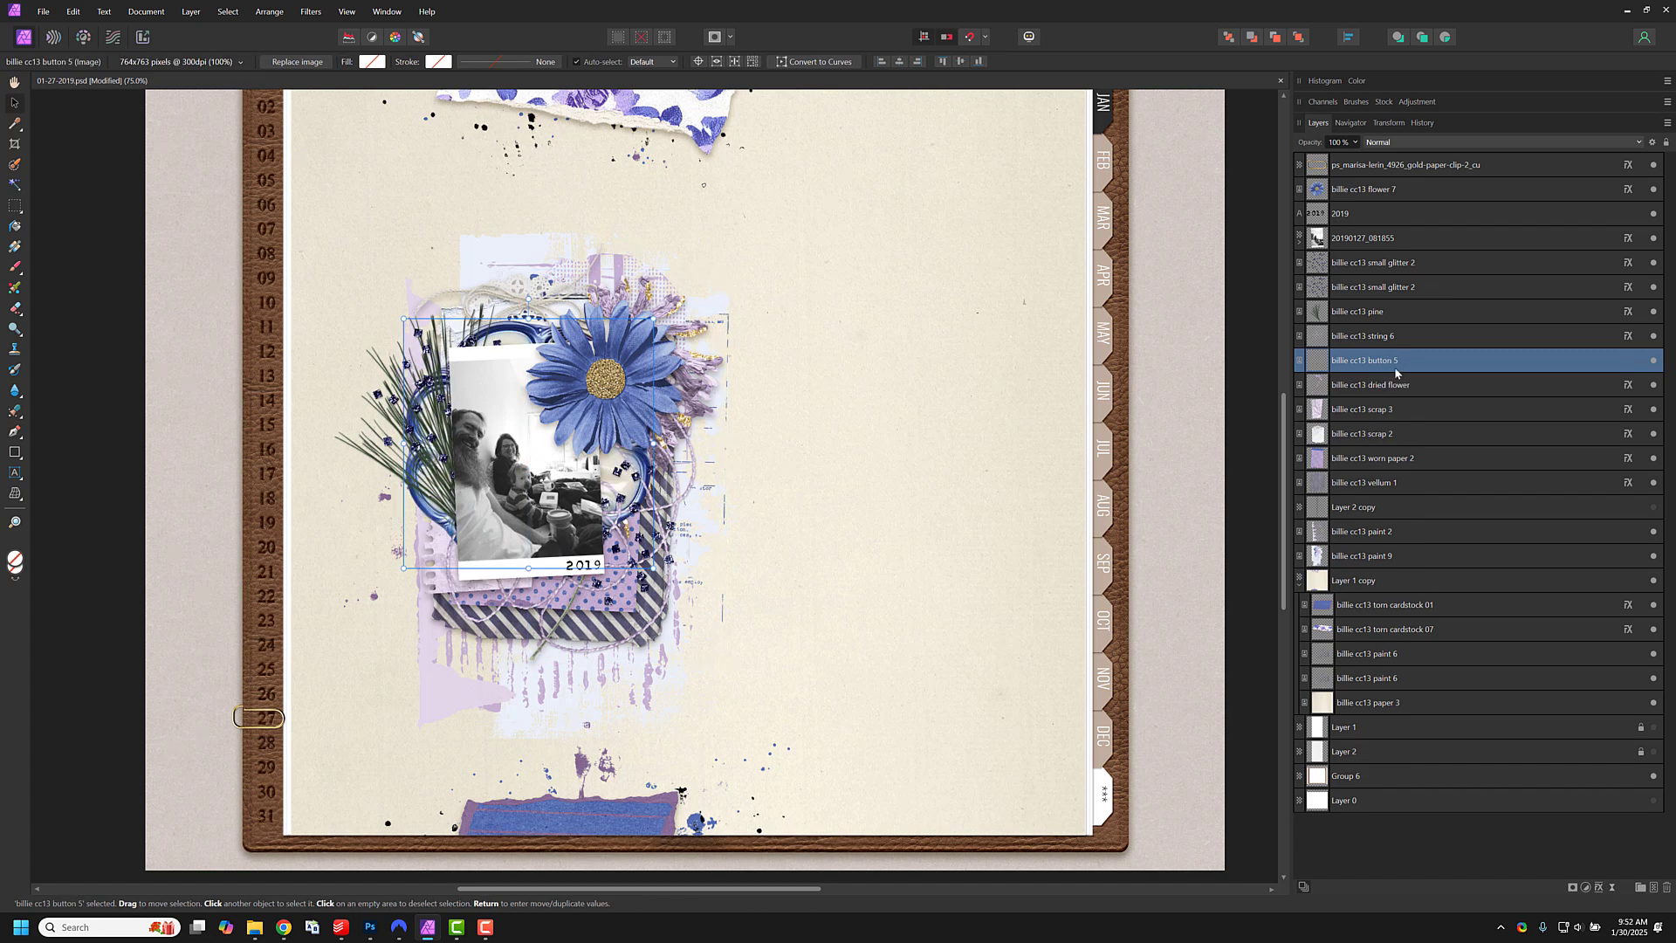
drag(1402, 353, 1400, 203)
drag(653, 568, 633, 805)
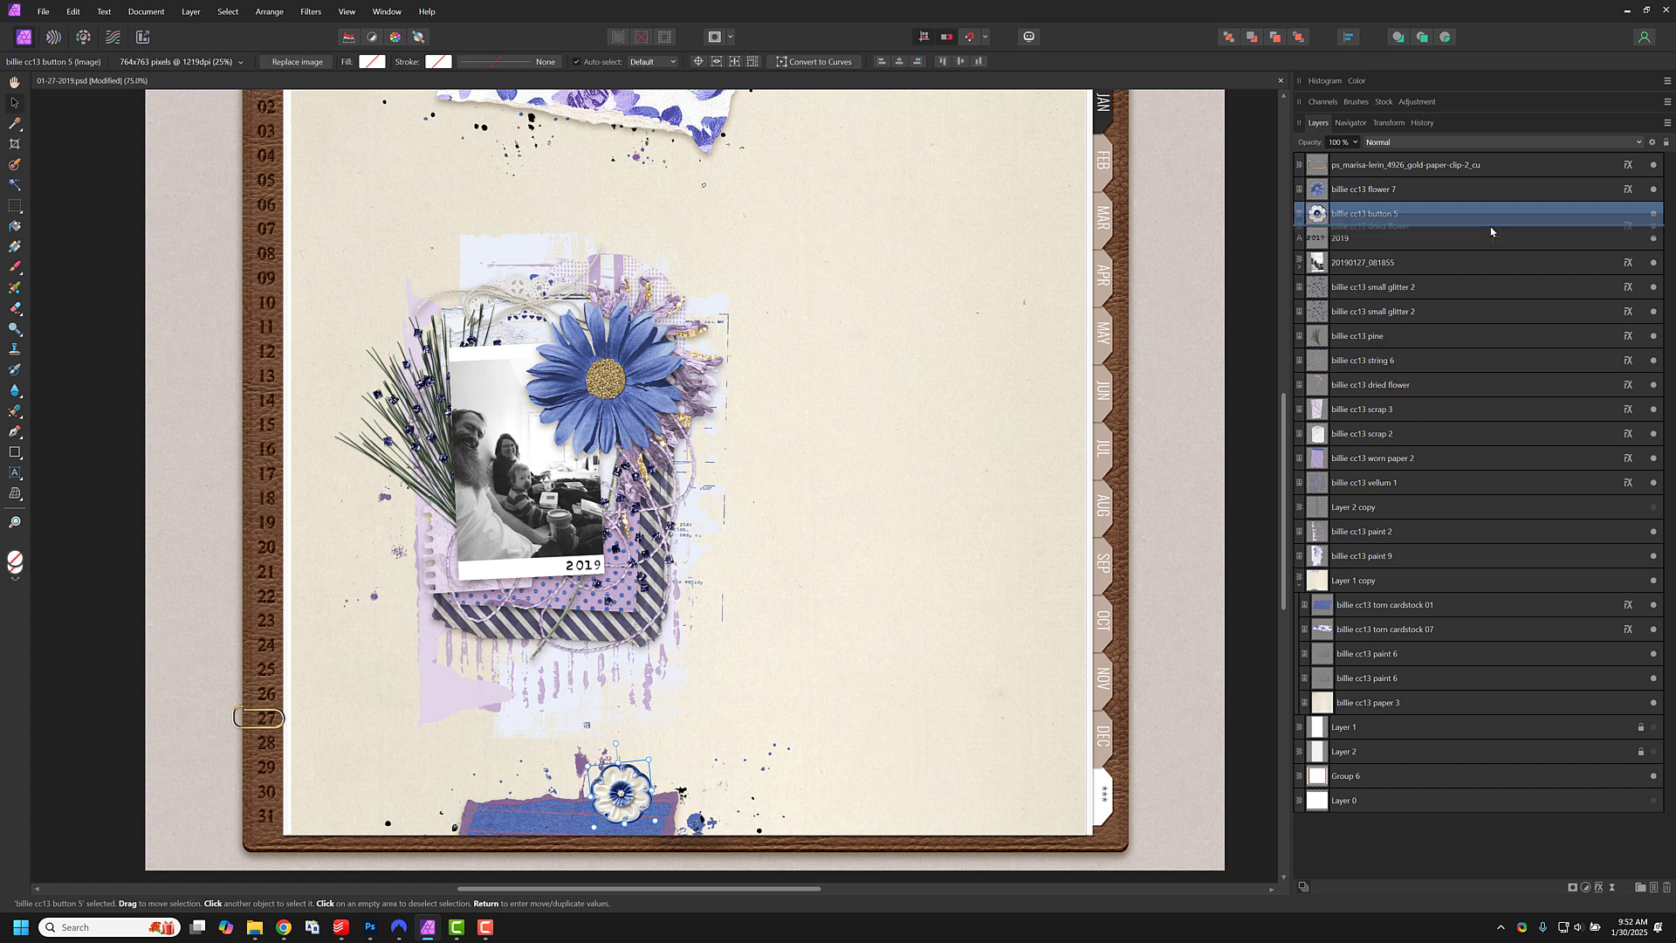
drag(1628, 390, 1633, 215)
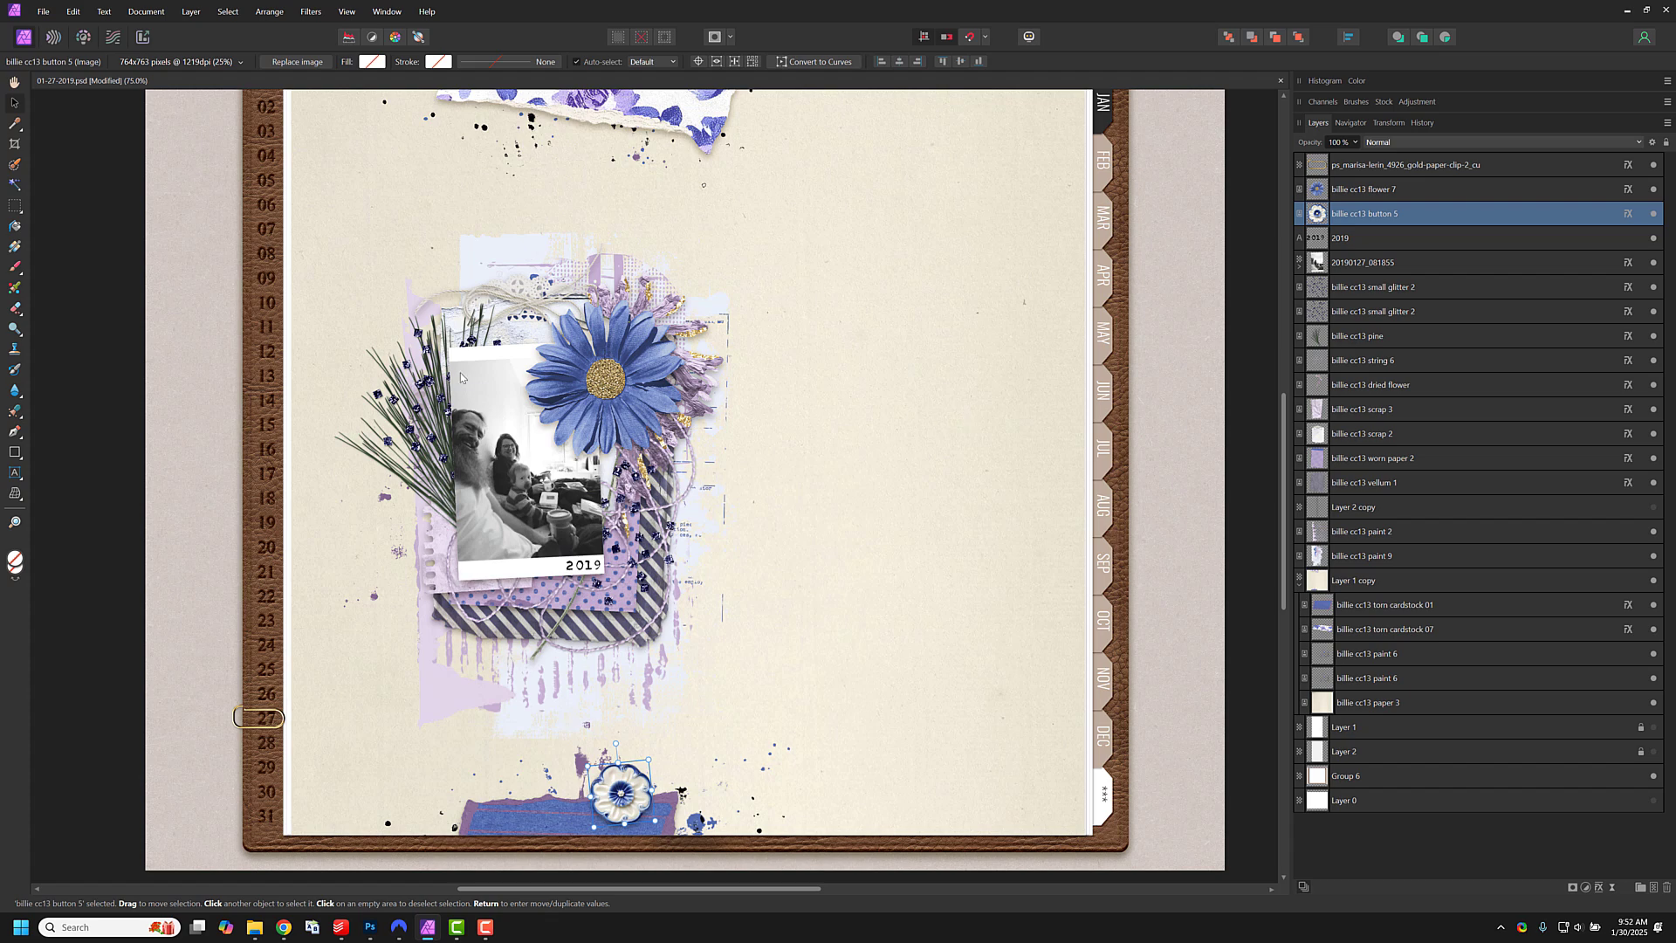
Step: Add billie cc13 key at 59%, hanging from the floral torn paper at the page top, and copy the button's shadow onto it
scroll(498, 358, up, 2)
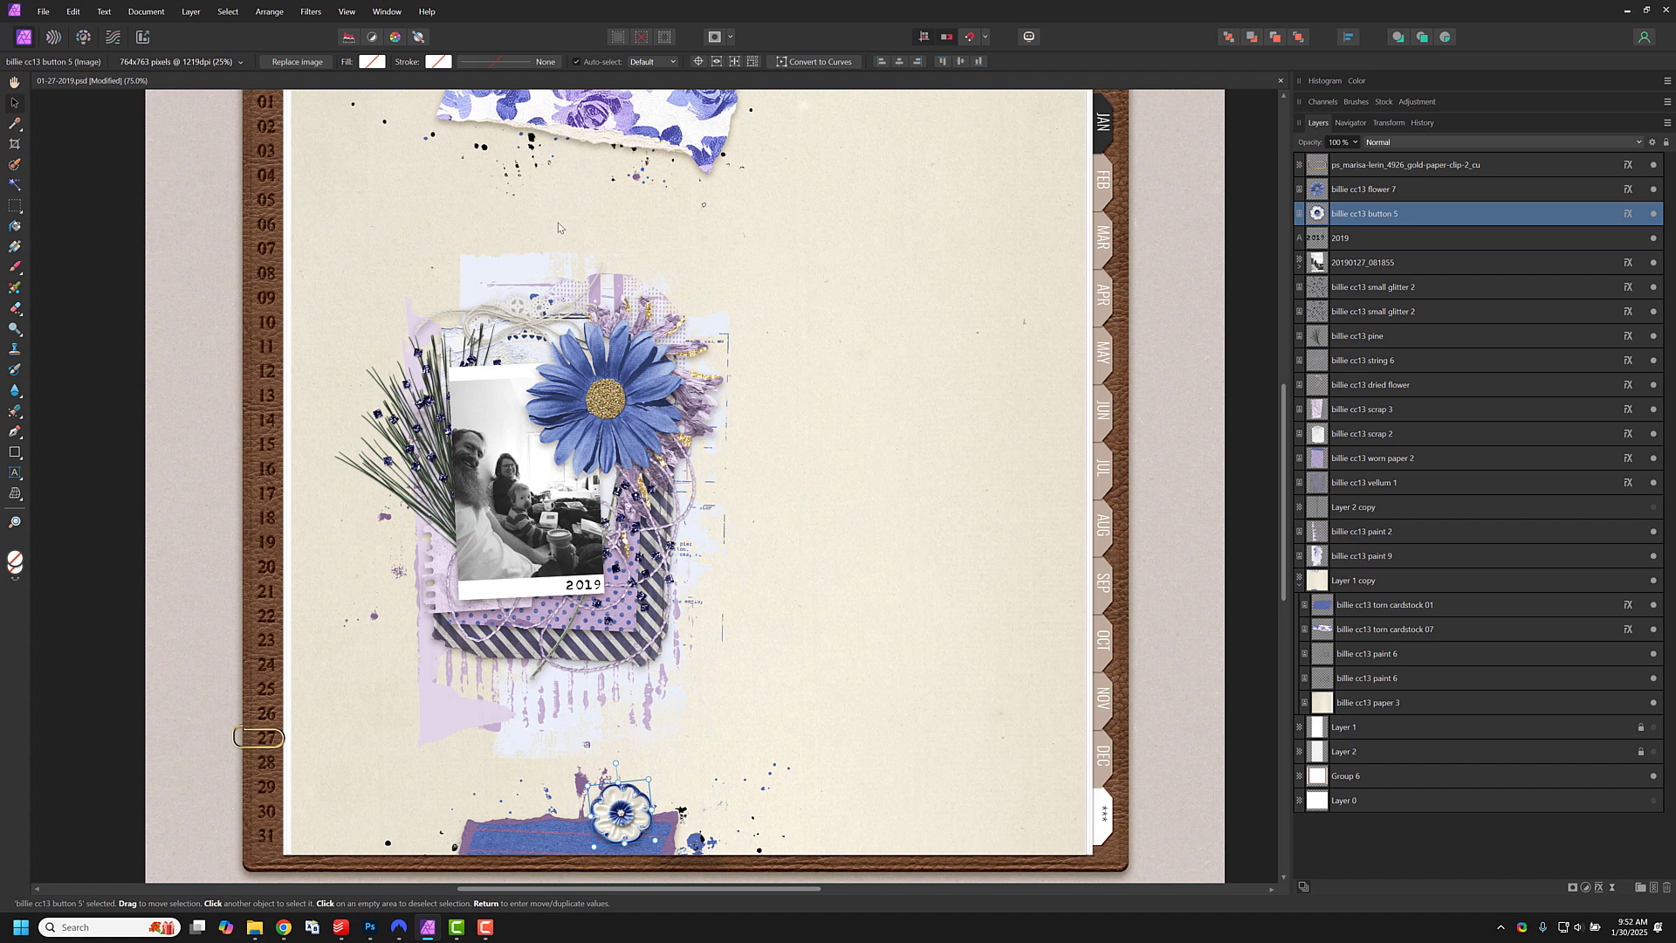
scroll(559, 228, up, 2)
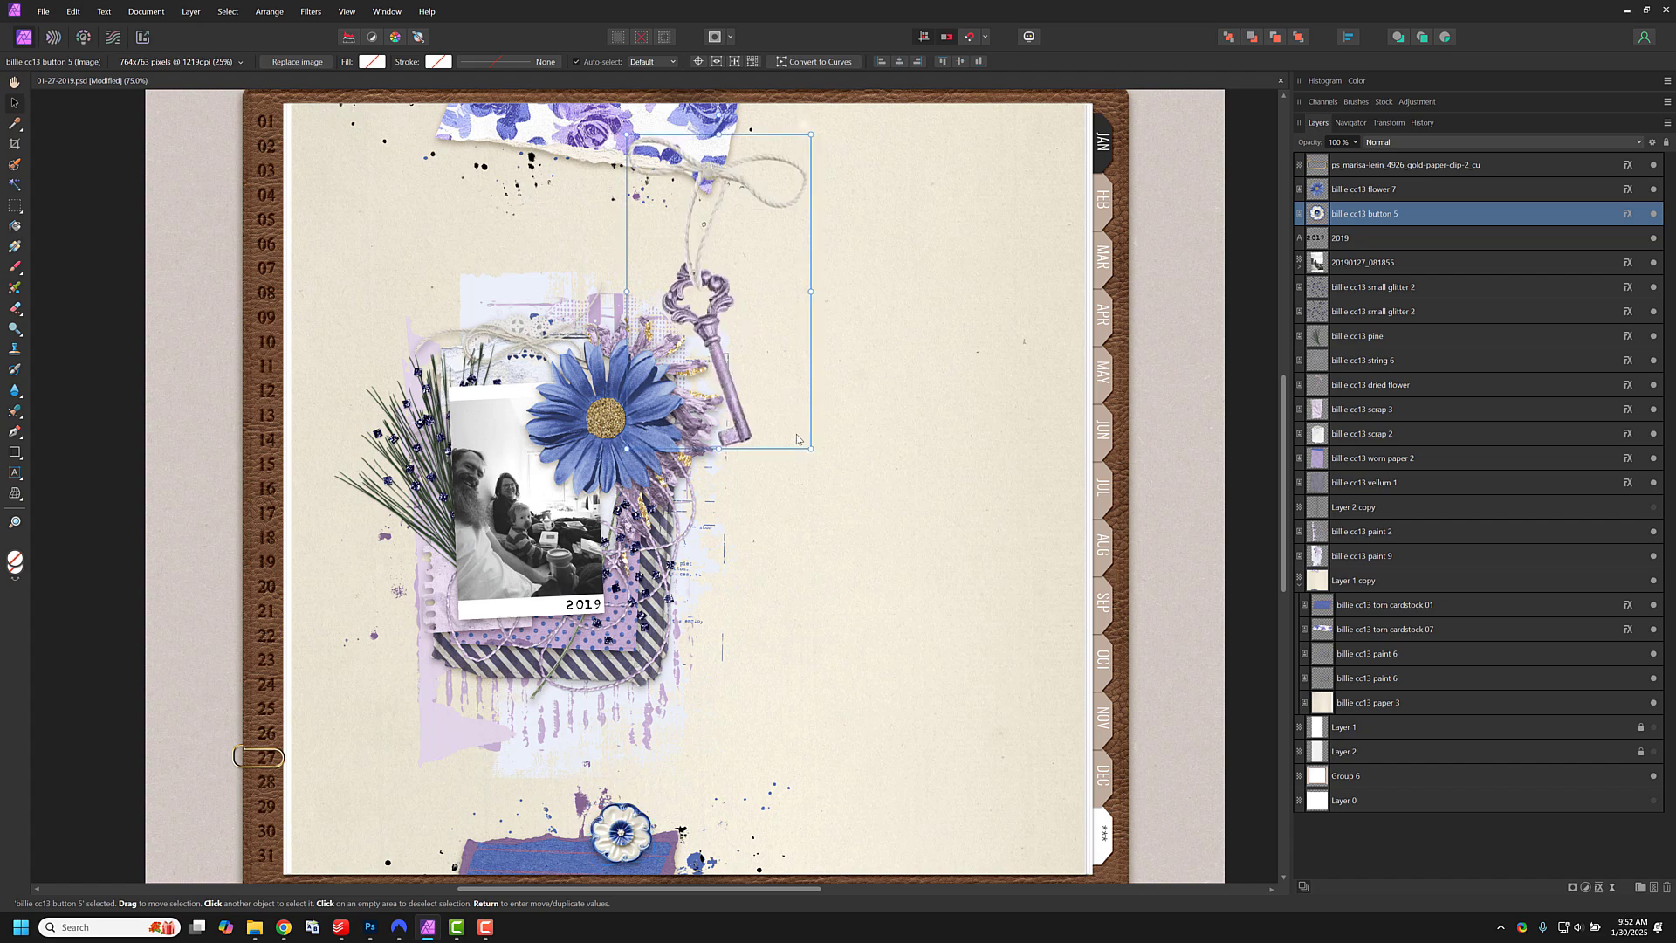
key(ctrl+v)
drag(809, 447, 735, 318)
drag(674, 162, 492, 130)
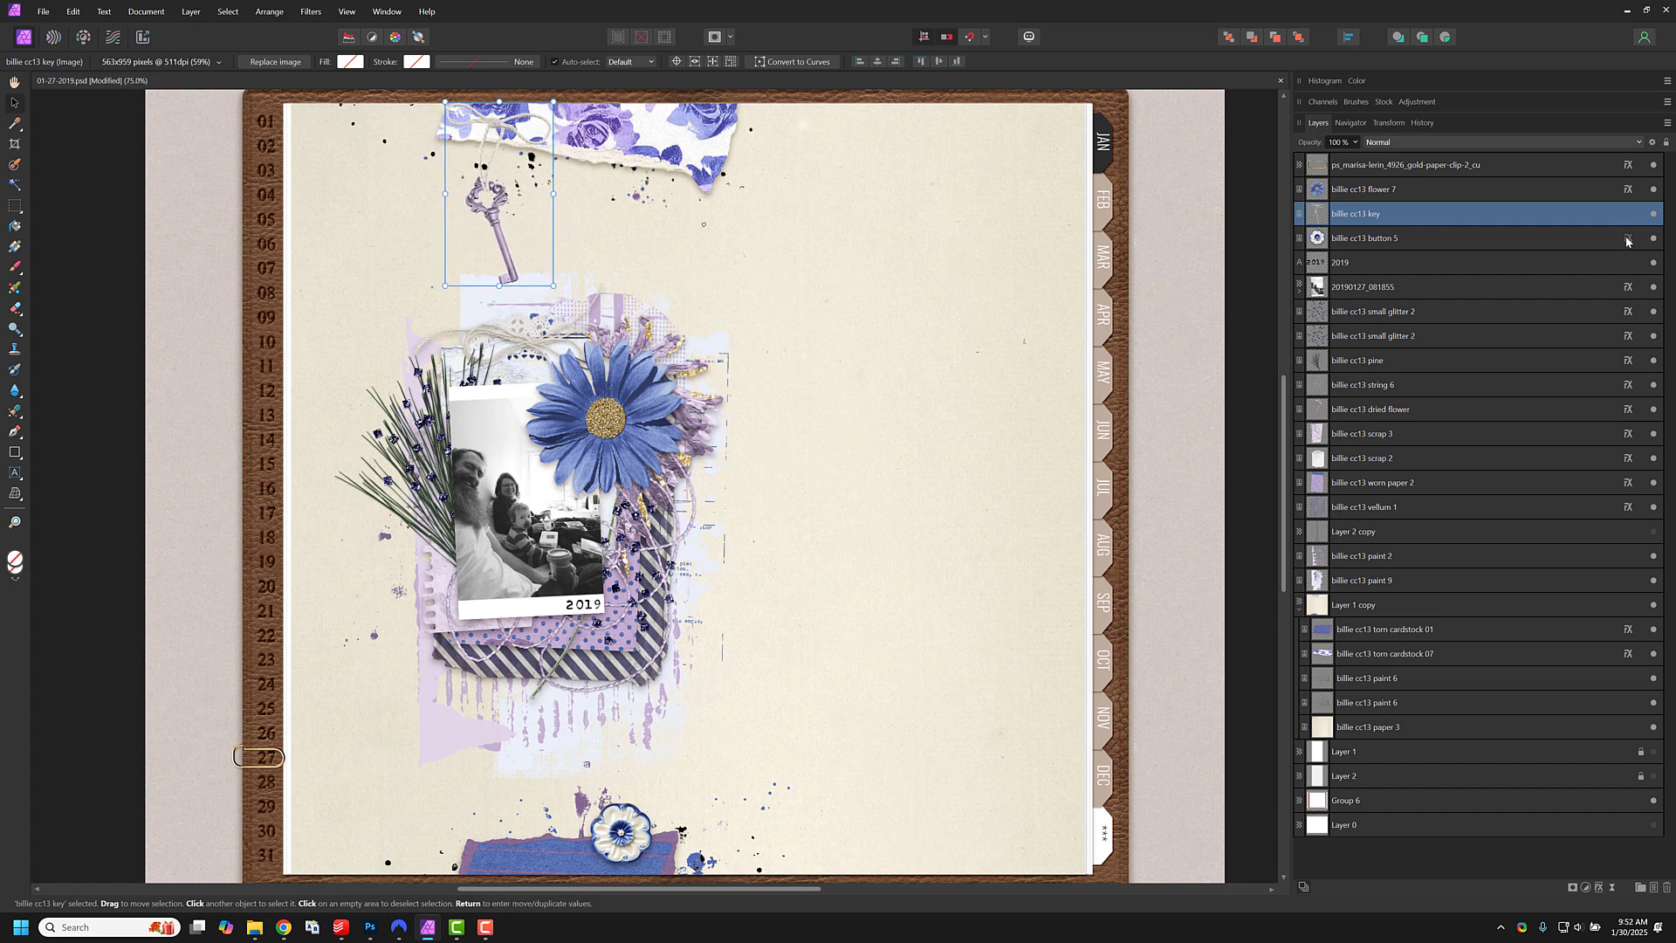
drag(1629, 239, 1629, 215)
scroll(791, 374, up, 1)
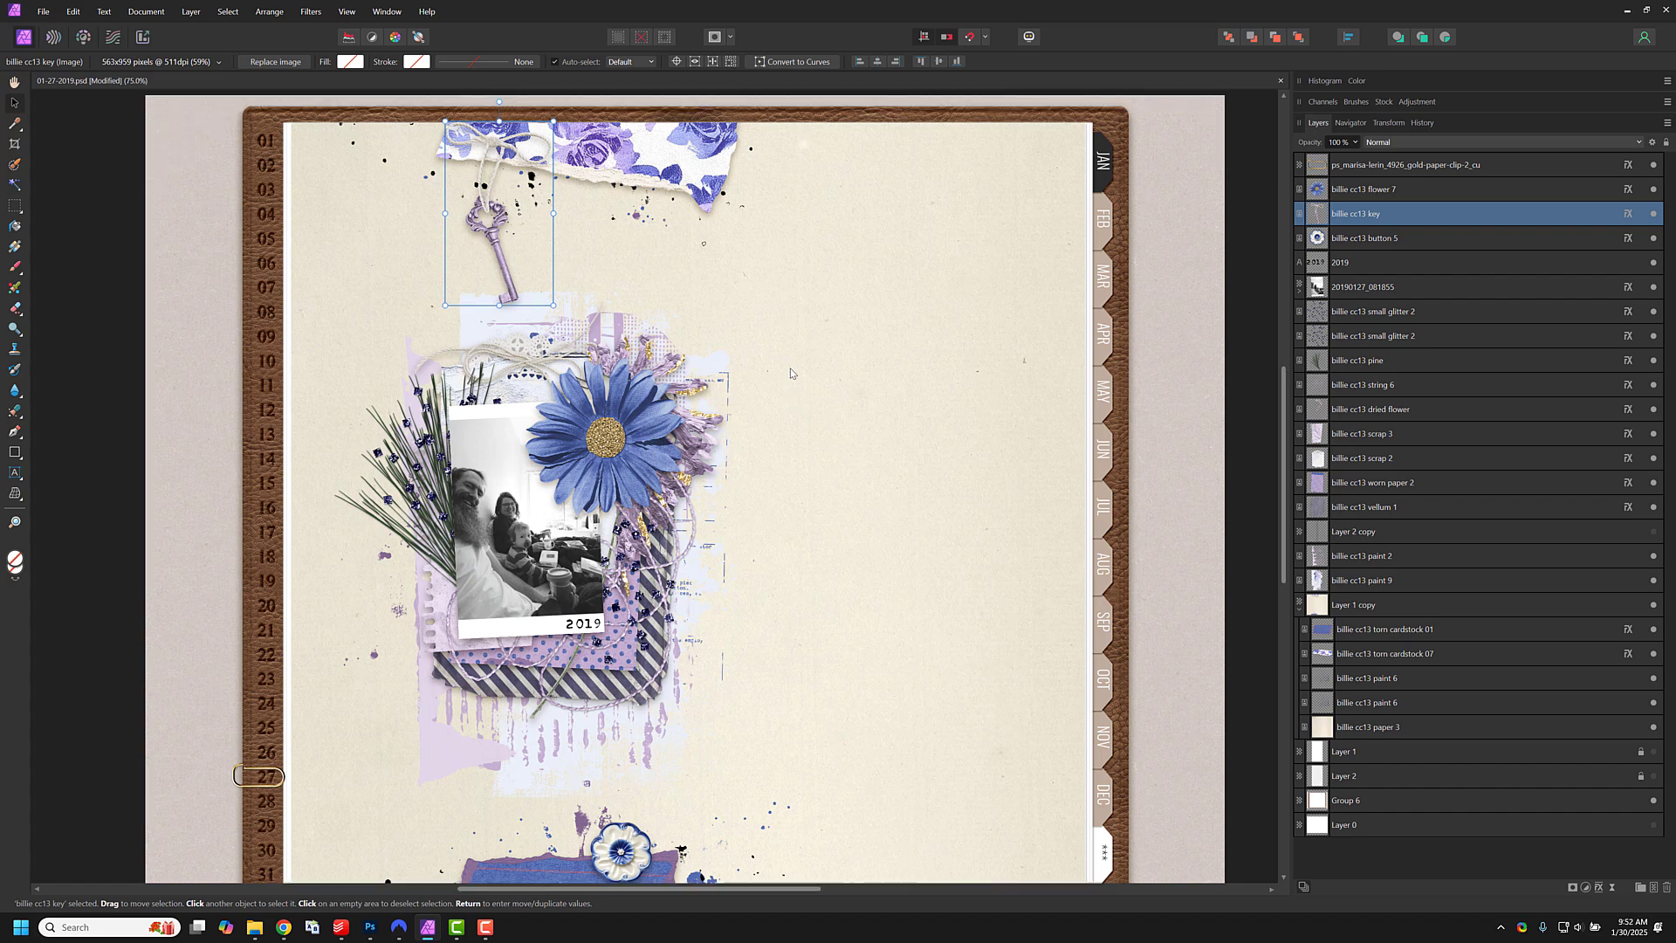
Step: Add billie cc13 sequins 2 at 43% around the flower button, layered just below button 5, with a shadow
scroll(791, 373, down, 1)
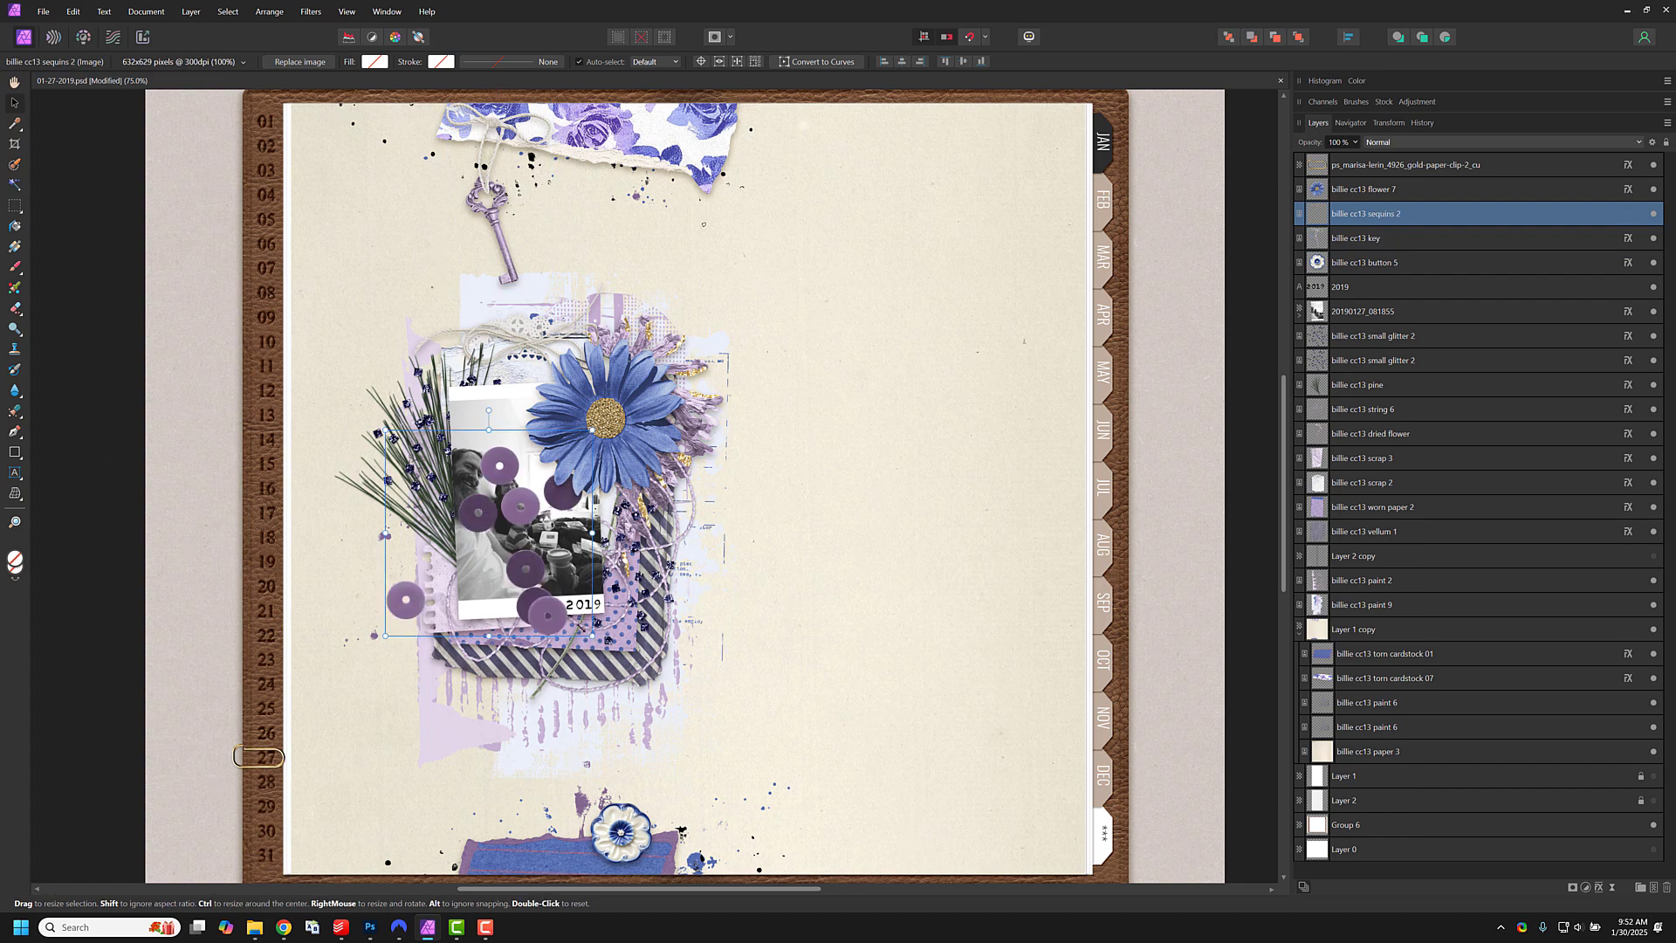
drag(590, 638, 616, 881)
drag(1369, 215, 1375, 264)
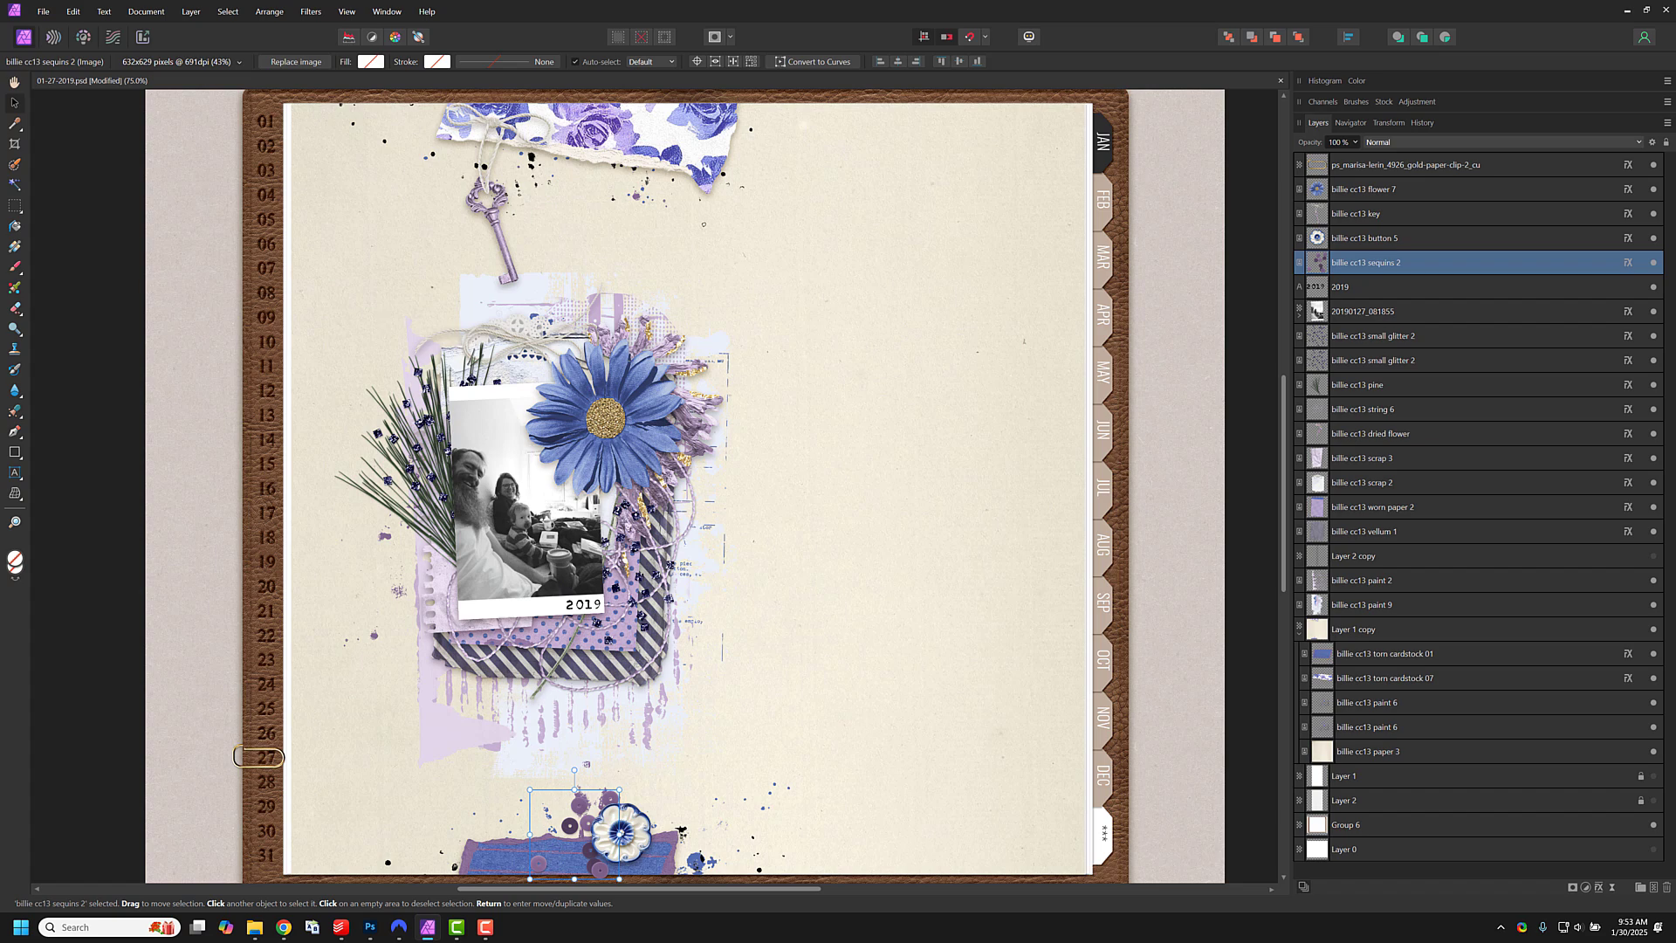
Step: Place billie cc13 little flair 4 at 63%, slightly tilted, across the photo's top-left border with a shadow, and select Layer 1 copy
drag(0, 289, 534, 325)
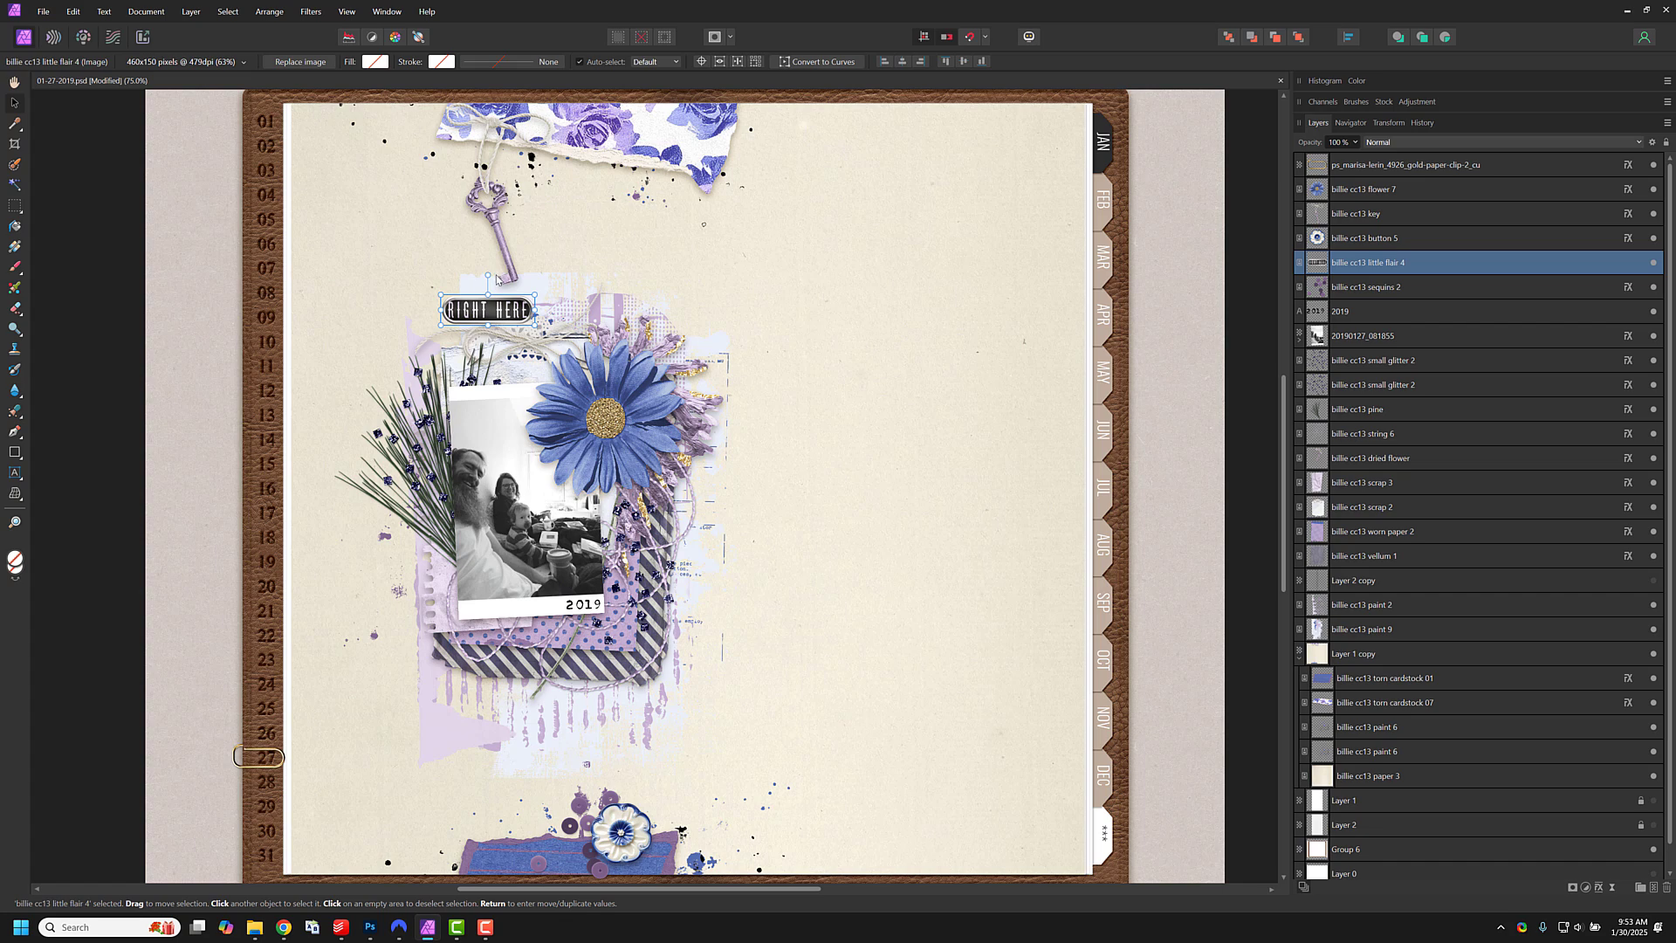
drag(488, 274, 518, 416)
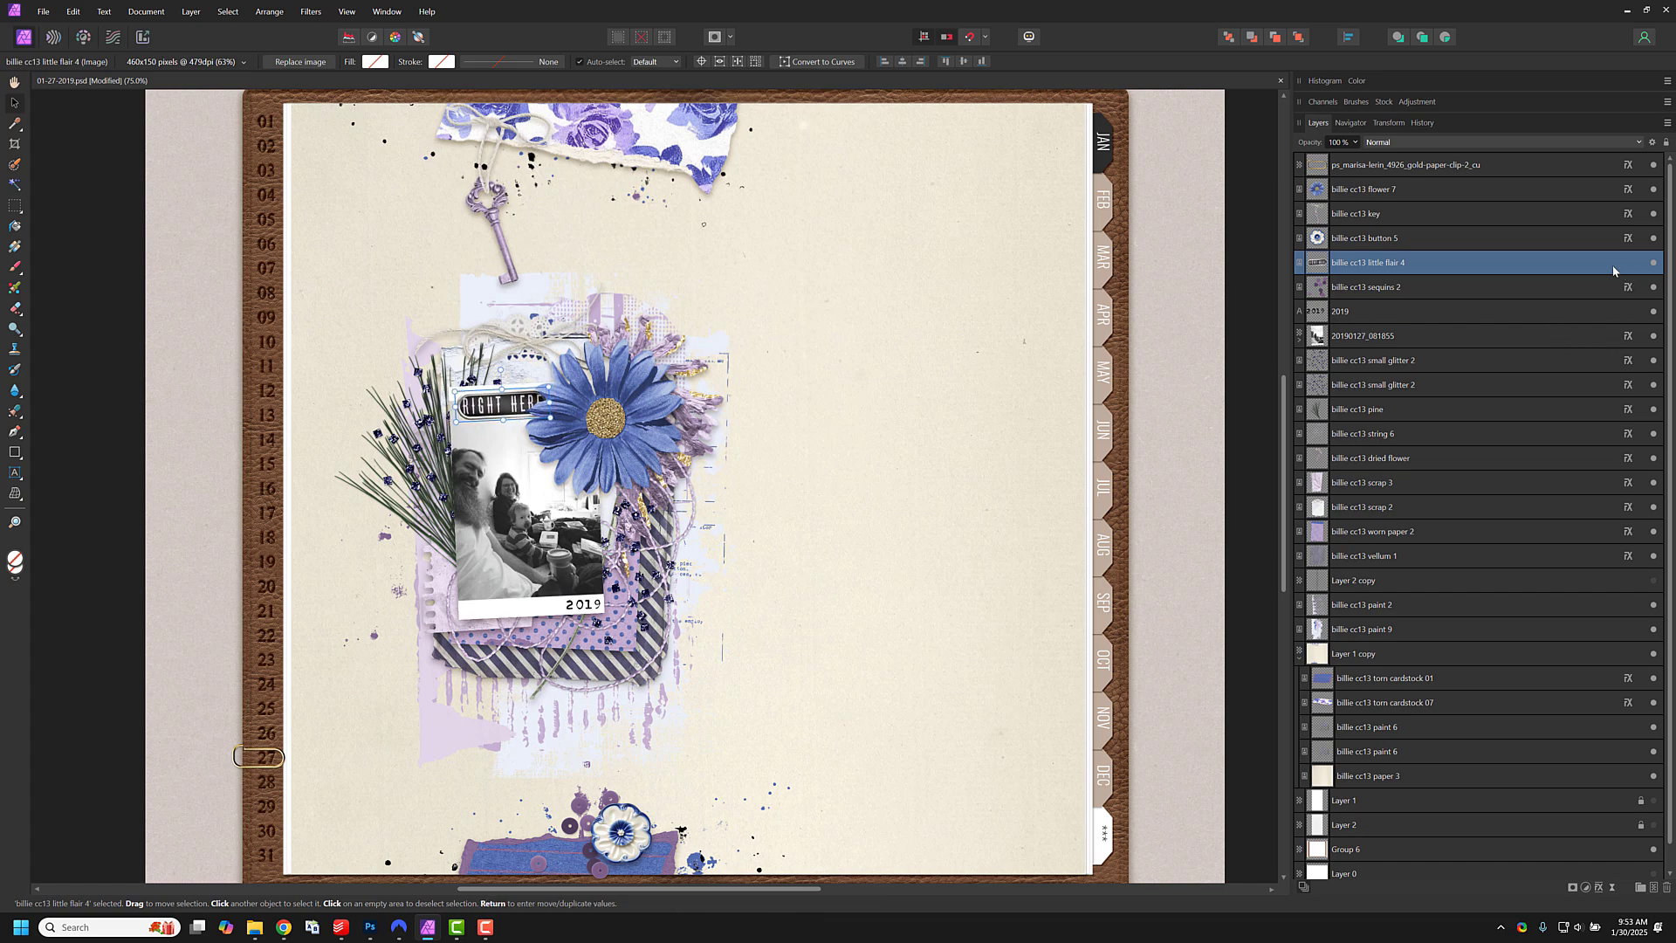
drag(1629, 254, 1629, 266)
click(838, 488)
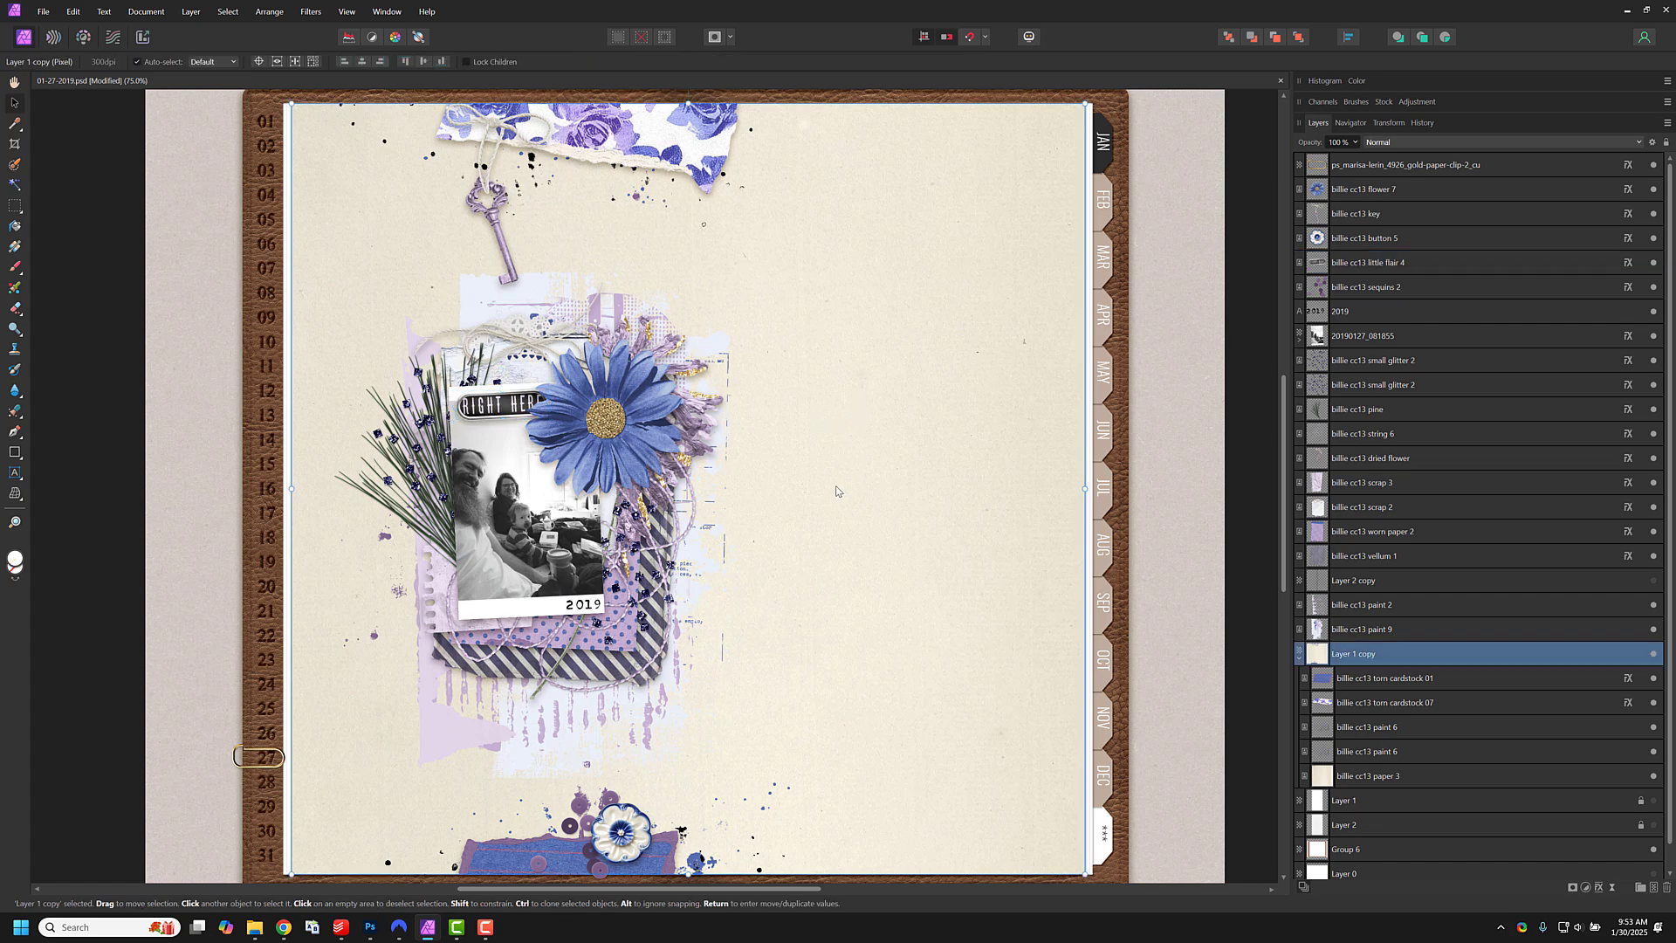